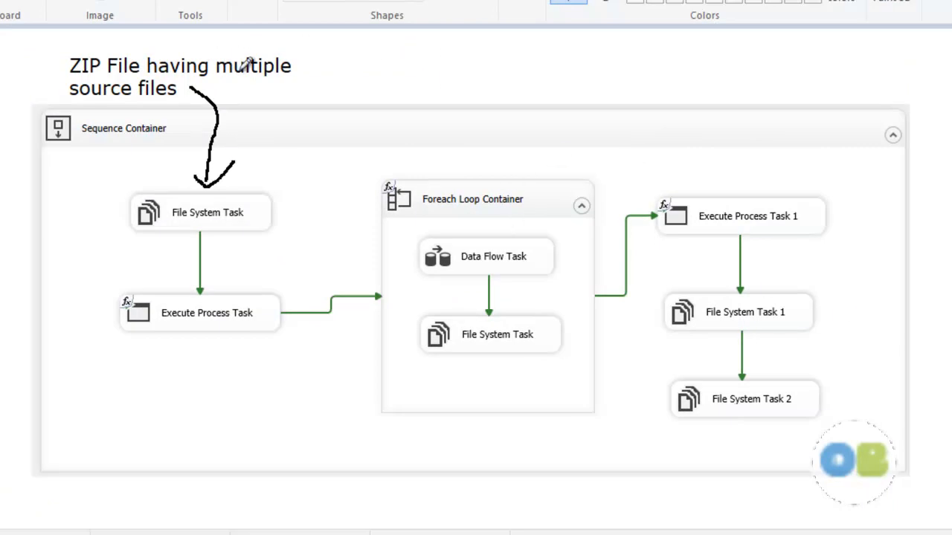
Step: Circle the "ZIP File having multiple source files" caption, and tick and underline the File System Task beneath it
mouse_move(82, 49)
left_mouse_down()
mouse_move(40, 80)
mouse_move(154, 107)
mouse_move(297, 68)
mouse_move(267, 31)
left_mouse_up()
left_click_drag(101, 30, 62, 45)
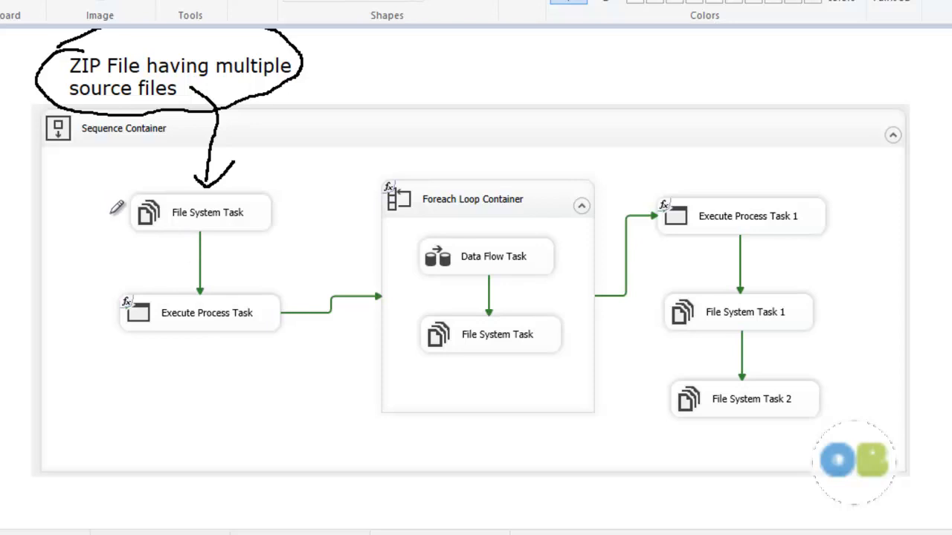
left_click_drag(115, 207, 156, 187)
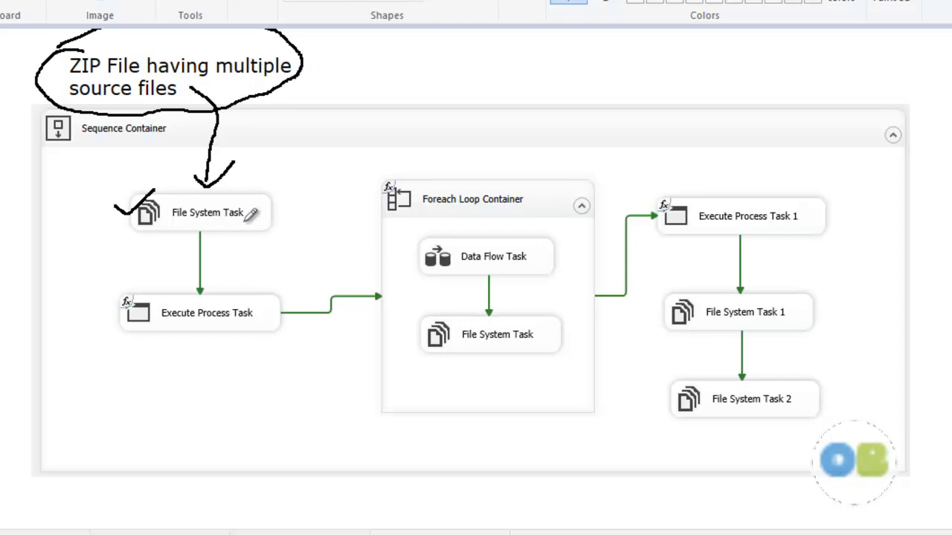
left_click_drag(169, 231, 228, 229)
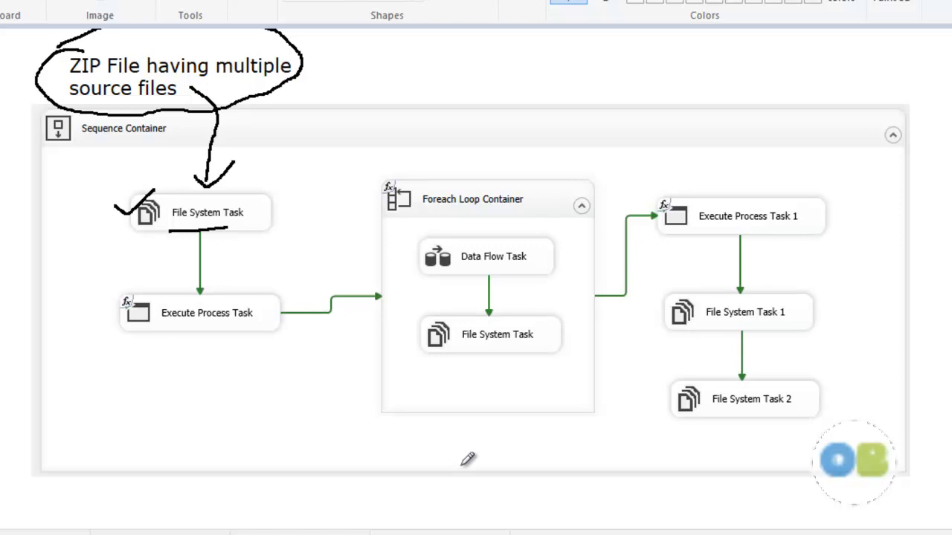
Step: Tick and underline Execute Process Task, and add a tick at the right end of the File System Task above it
mouse_move(87, 320)
left_mouse_down()
mouse_move(105, 327)
mouse_move(123, 302)
left_mouse_up()
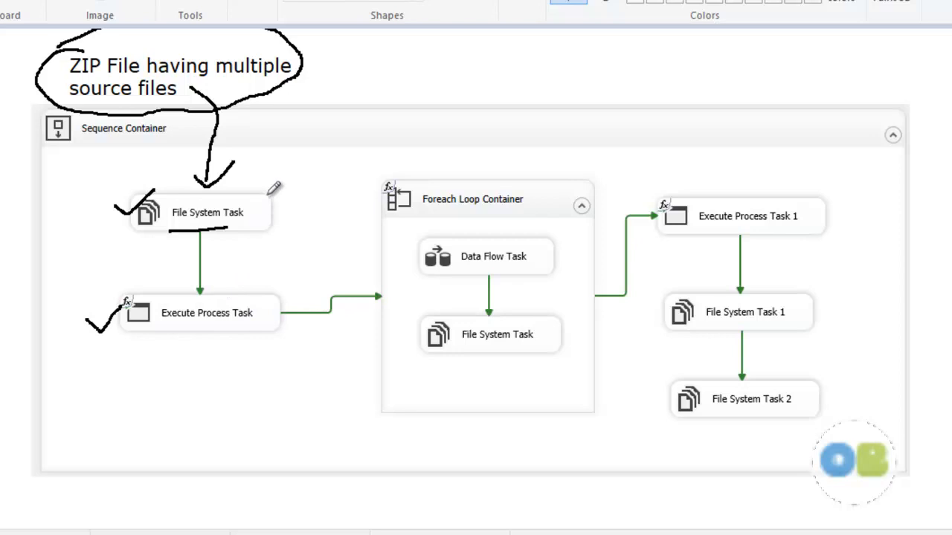
left_click_drag(266, 198, 292, 178)
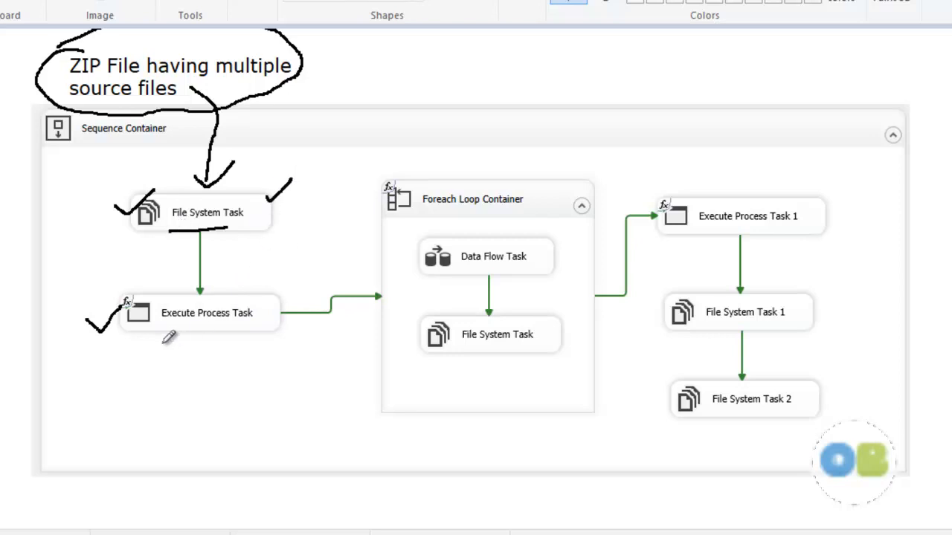
left_click_drag(159, 339, 236, 328)
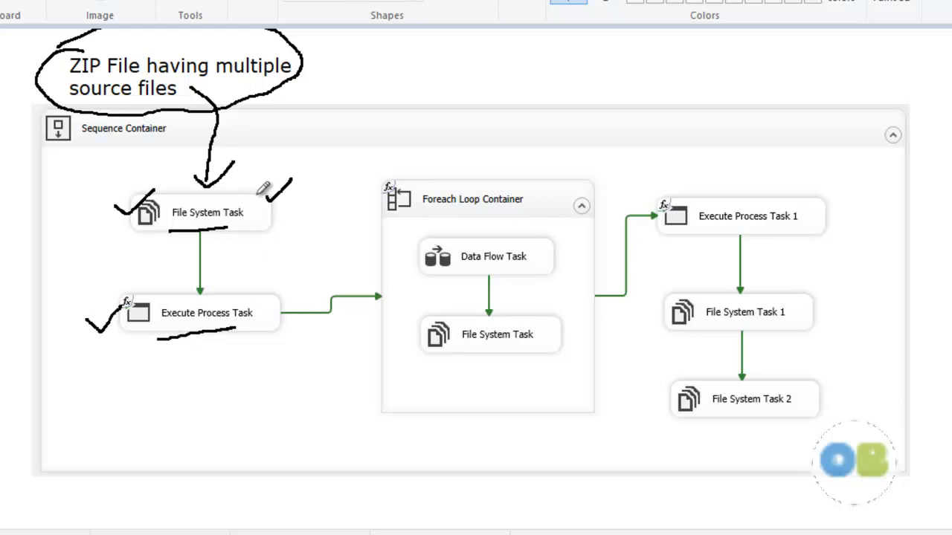
left_click_drag(259, 190, 298, 178)
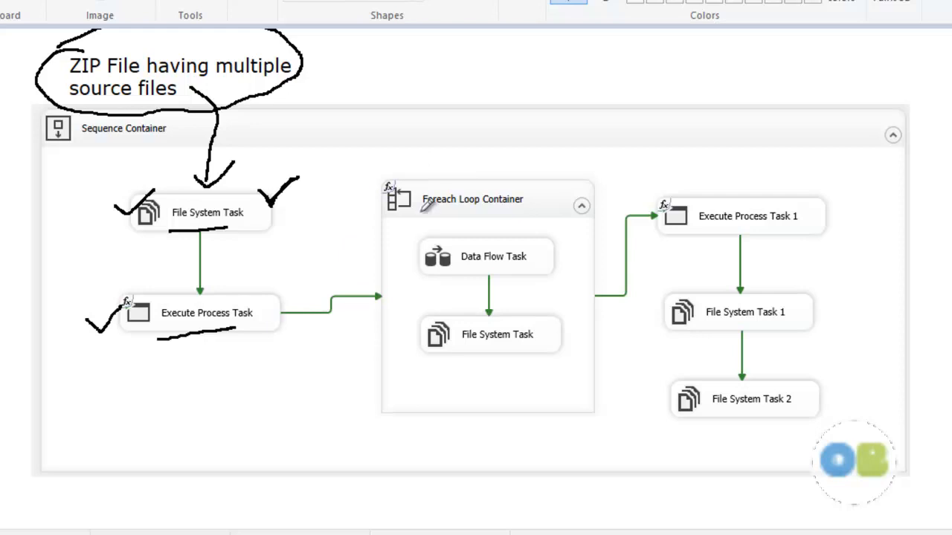
Step: Circle and underline Foreach Loop Container, and draw arrows through Data Flow Task to the inner File System Task, underlining it
mouse_move(382, 185)
left_mouse_down()
mouse_move(365, 251)
mouse_move(431, 169)
mouse_move(379, 185)
left_mouse_up()
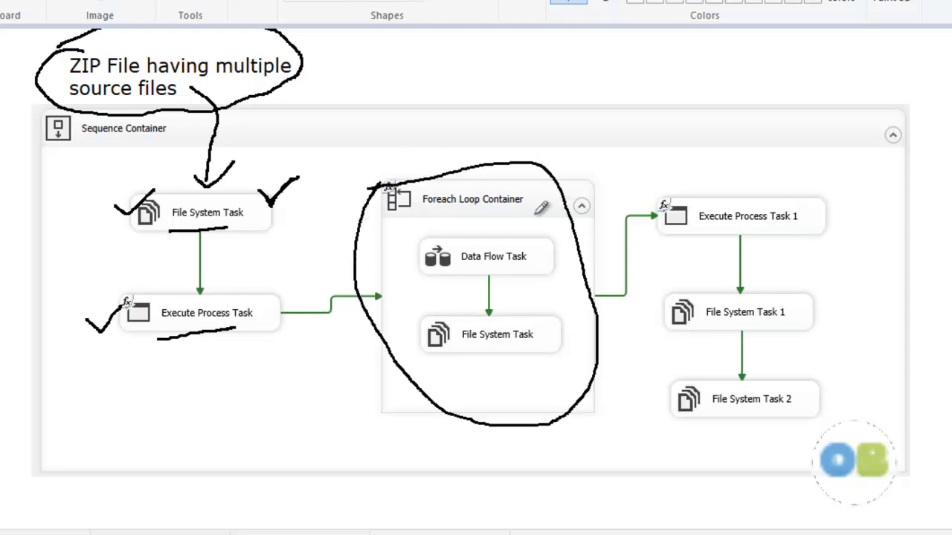
left_click_drag(411, 220, 521, 215)
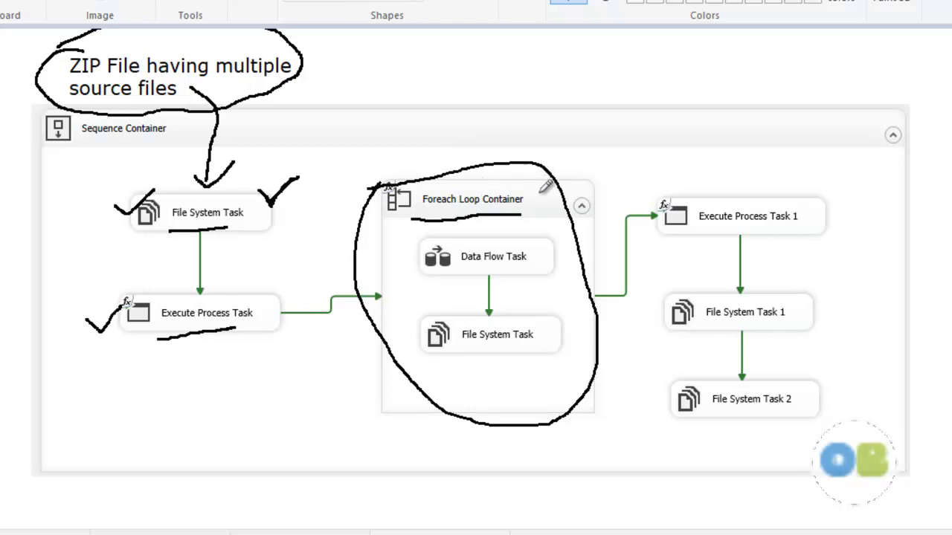
mouse_move(533, 205)
left_mouse_down()
mouse_move(547, 236)
mouse_move(528, 281)
mouse_move(543, 270)
left_mouse_up()
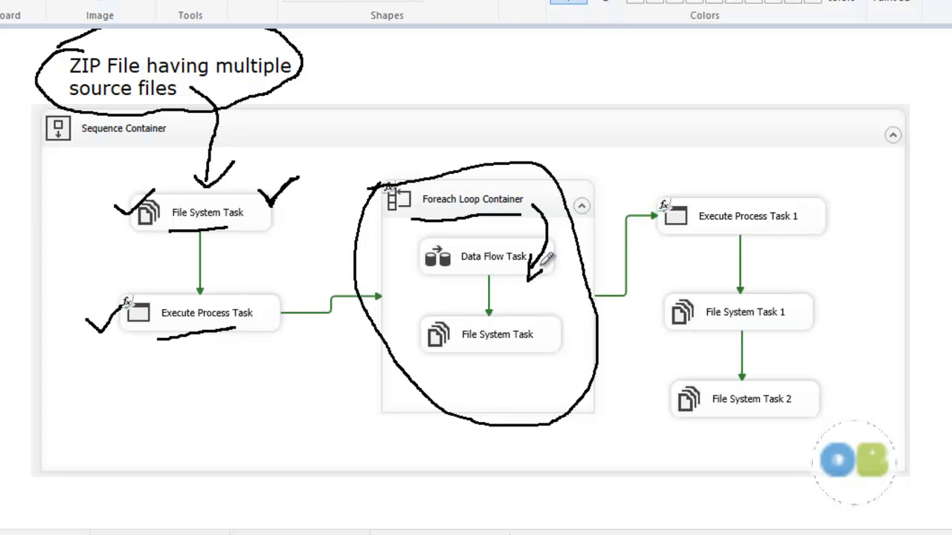
mouse_move(503, 281)
left_mouse_down()
mouse_move(505, 316)
mouse_move(519, 305)
left_mouse_up()
left_click_drag(439, 366, 551, 364)
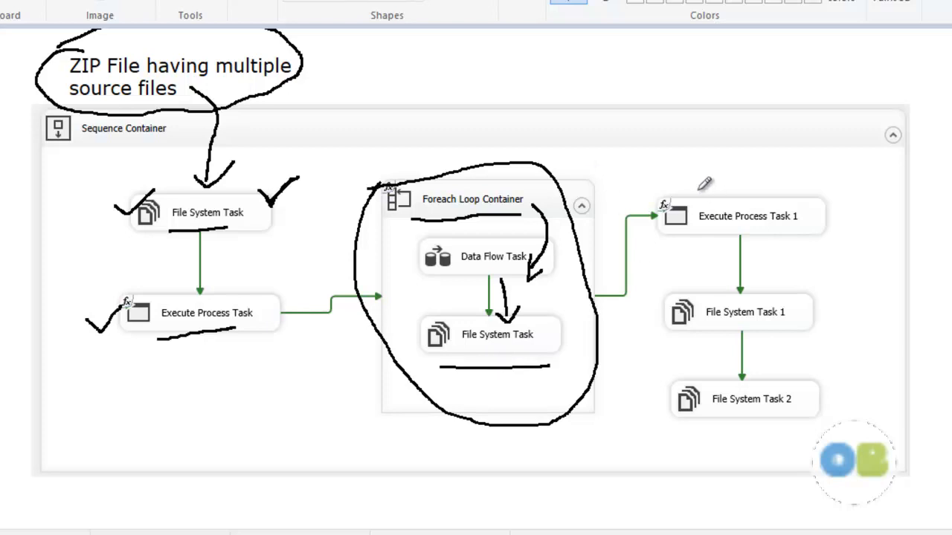
Step: Tick Execute Process Task 1 and handwrite arrowed notes: "ZIP" above it and "UNZIP" below Execute Process Task
mouse_move(808, 191)
left_mouse_down()
mouse_move(821, 200)
mouse_move(857, 158)
left_mouse_up()
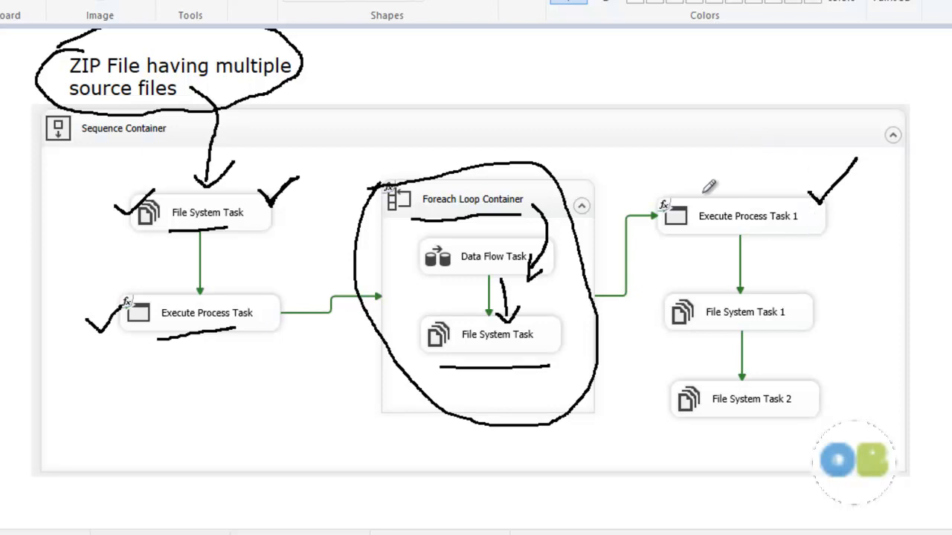
mouse_move(700, 201)
left_mouse_down()
mouse_move(719, 182)
mouse_move(761, 174)
mouse_move(769, 159)
left_mouse_up()
left_click(764, 157)
mouse_move(257, 336)
left_mouse_down()
mouse_move(262, 369)
mouse_move(274, 352)
left_mouse_up()
mouse_move(224, 399)
left_mouse_down()
mouse_move(281, 391)
mouse_move(285, 407)
mouse_move(300, 388)
left_mouse_up()
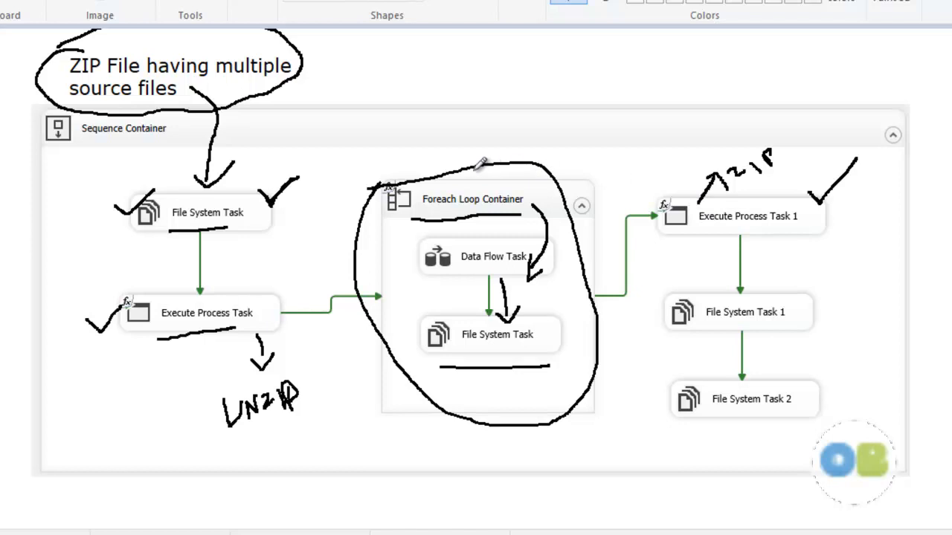
Step: Draw a curve beside the Foreach Loop Container, underline the ZIP note, and draw an arrow down to File System Task 1
mouse_move(346, 260)
left_mouse_down()
mouse_move(363, 385)
mouse_move(398, 418)
left_mouse_up()
left_click_drag(737, 195, 796, 168)
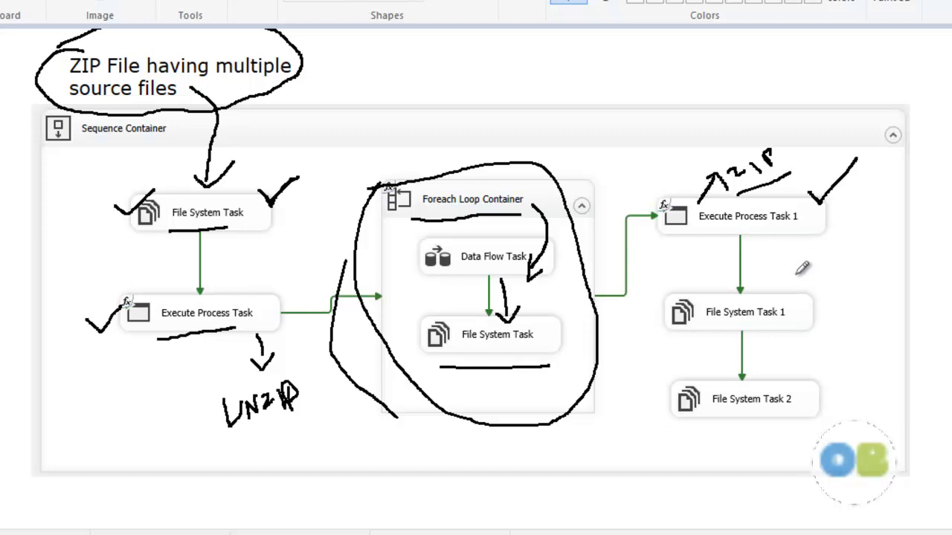
mouse_move(767, 247)
left_mouse_down()
mouse_move(768, 299)
mouse_move(788, 281)
left_mouse_up()
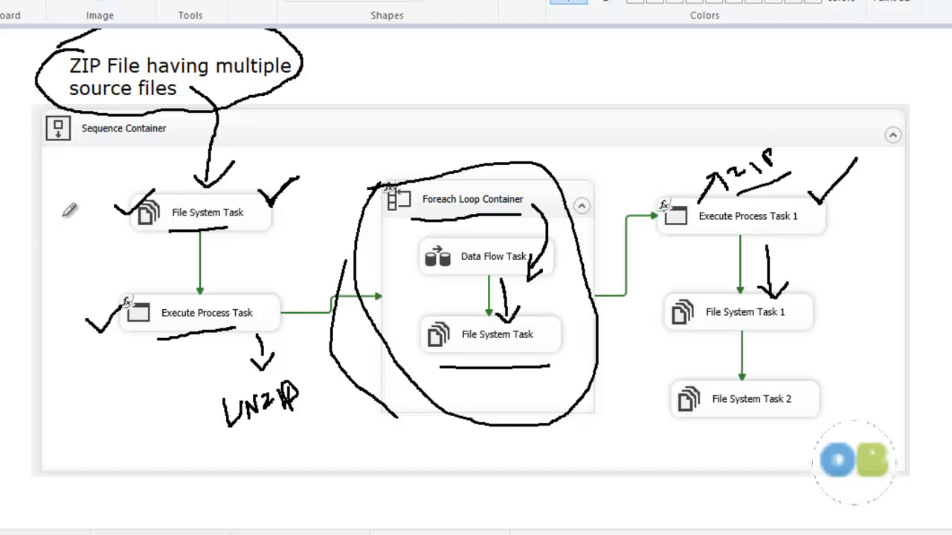
Step: Draw a small loop left of the first File System Task, and tick File System Task 1 and File System Task 2
mouse_move(88, 221)
left_mouse_down()
mouse_move(68, 223)
mouse_move(77, 205)
left_mouse_up()
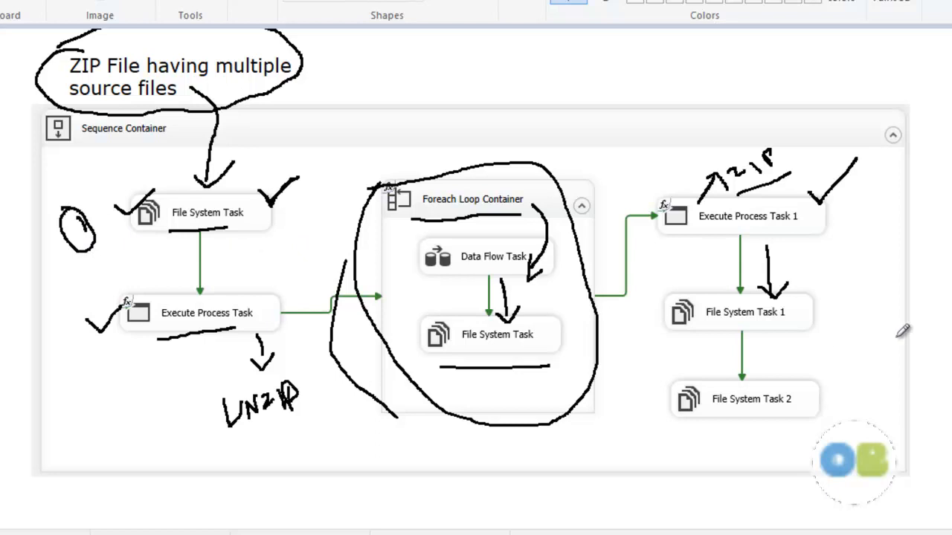
mouse_move(806, 312)
left_mouse_down()
mouse_move(818, 320)
mouse_move(840, 299)
left_mouse_up()
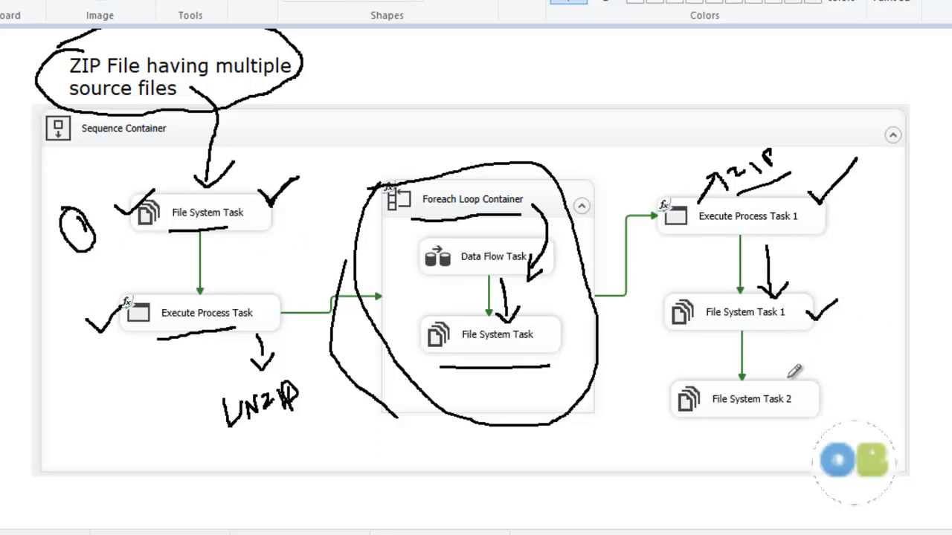
left_click_drag(809, 399, 830, 392)
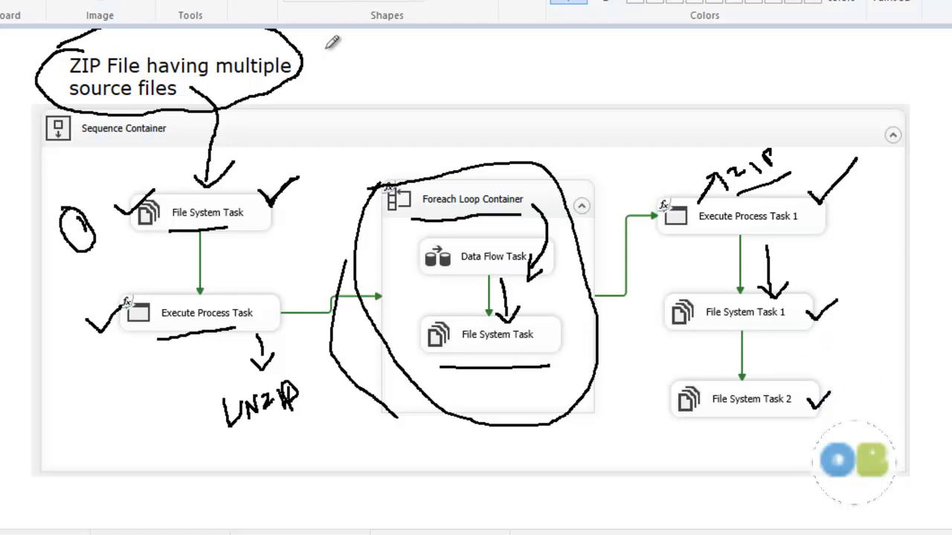
Step: Draw an arrow rightward from the circled ZIP file caption, and add ticks beside the caption and the first File System Task
mouse_move(301, 61)
left_mouse_down()
mouse_move(369, 46)
mouse_move(351, 76)
left_mouse_up()
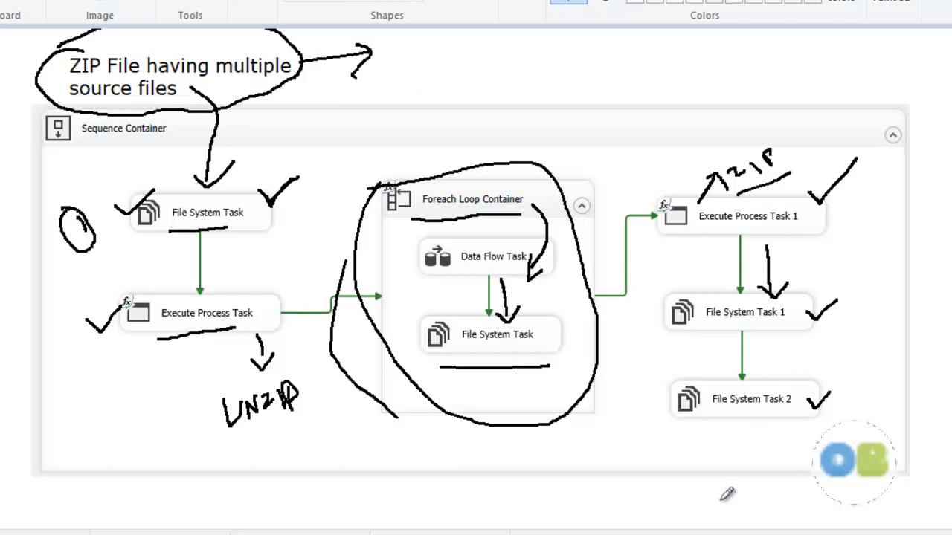
left_click_drag(291, 87, 313, 83)
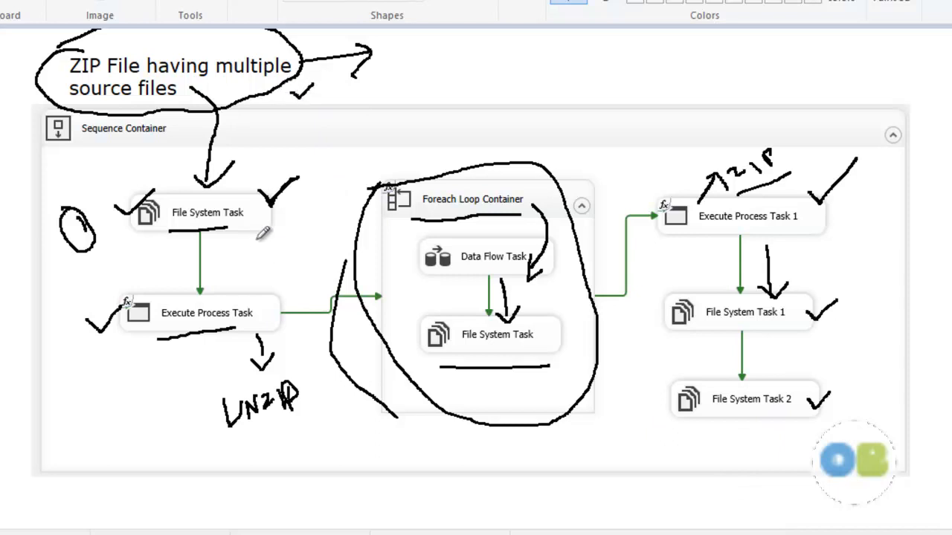
left_click_drag(281, 217, 307, 208)
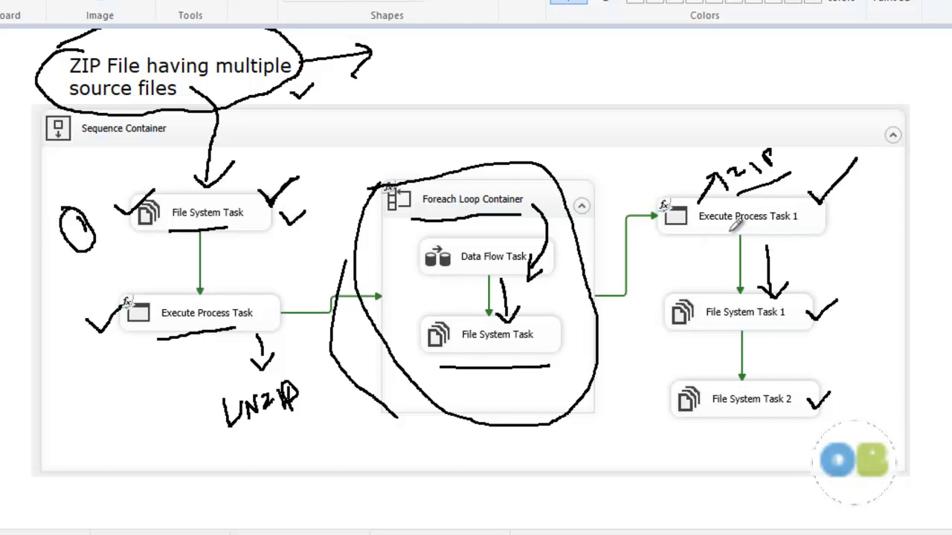
Step: Underline the ZIP note again and draw arrows leading away from it and upward from the Foreach Loop Container
left_click_drag(735, 195, 797, 176)
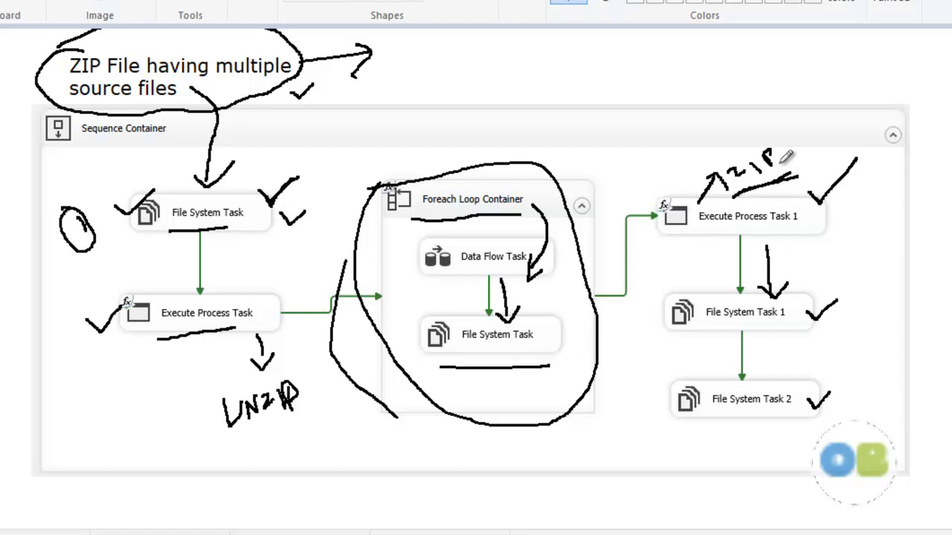
mouse_move(767, 151)
left_mouse_down()
mouse_move(776, 155)
mouse_move(768, 159)
mouse_move(830, 115)
mouse_move(836, 125)
left_mouse_up()
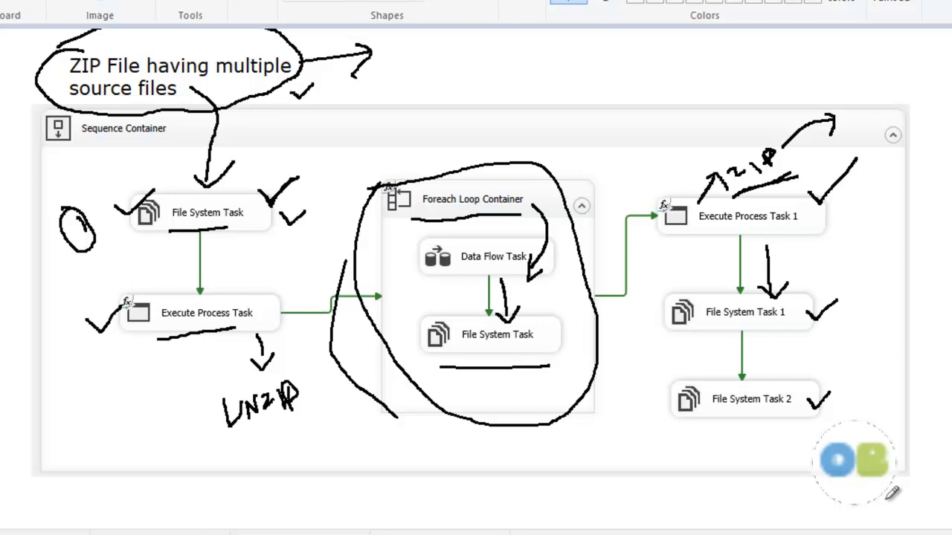
mouse_move(545, 159)
left_mouse_down()
mouse_move(548, 117)
mouse_move(559, 131)
left_mouse_up()
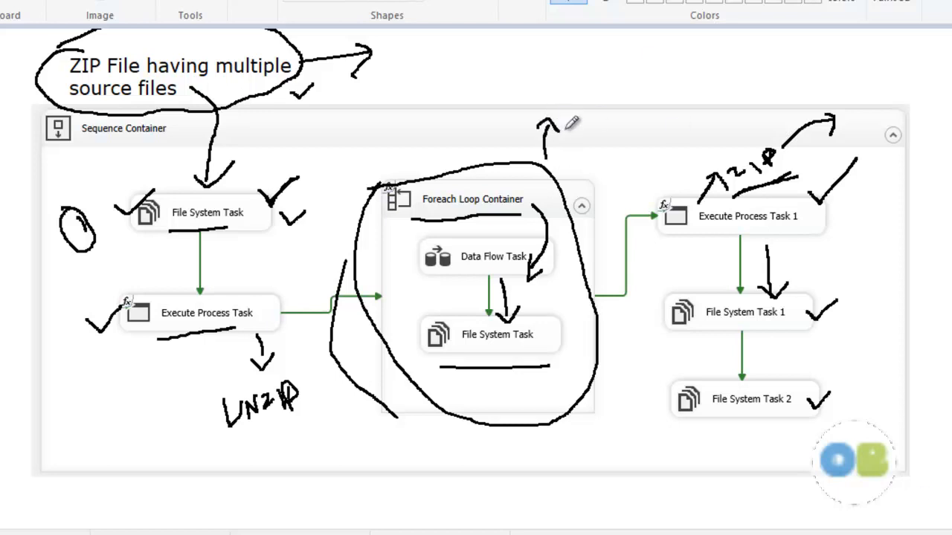
mouse_move(569, 81)
left_mouse_down()
mouse_move(558, 95)
mouse_move(566, 103)
mouse_move(592, 75)
mouse_move(598, 89)
mouse_move(622, 89)
left_mouse_up()
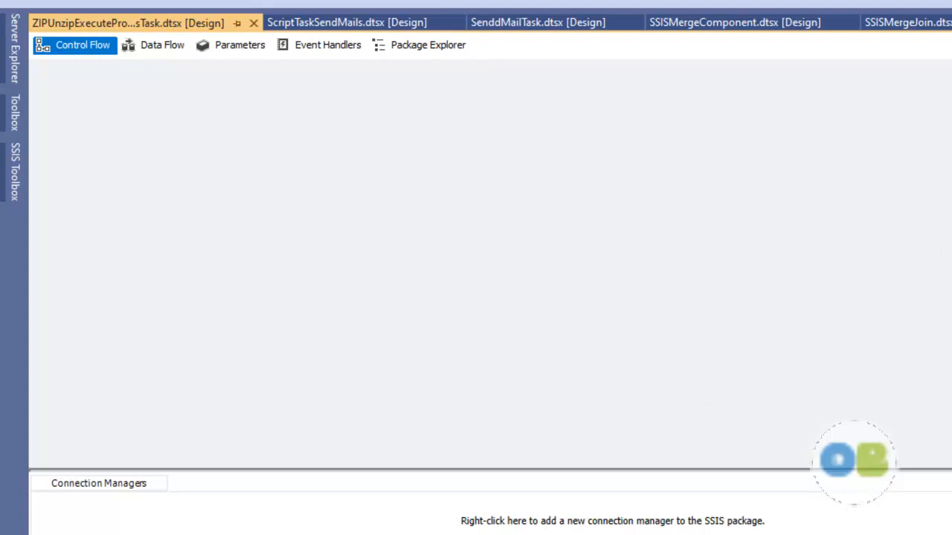
Step: Switch to File Explorer and examine the path and contents of the CustomerSource1 ZIP archive in the ExecuteProcessTask folder
key("alt+Tab")
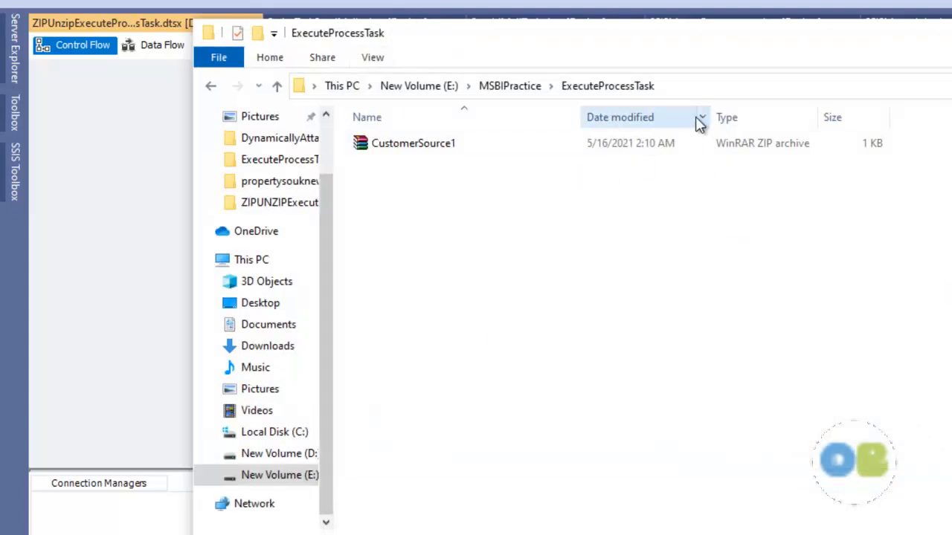
left_click(701, 89)
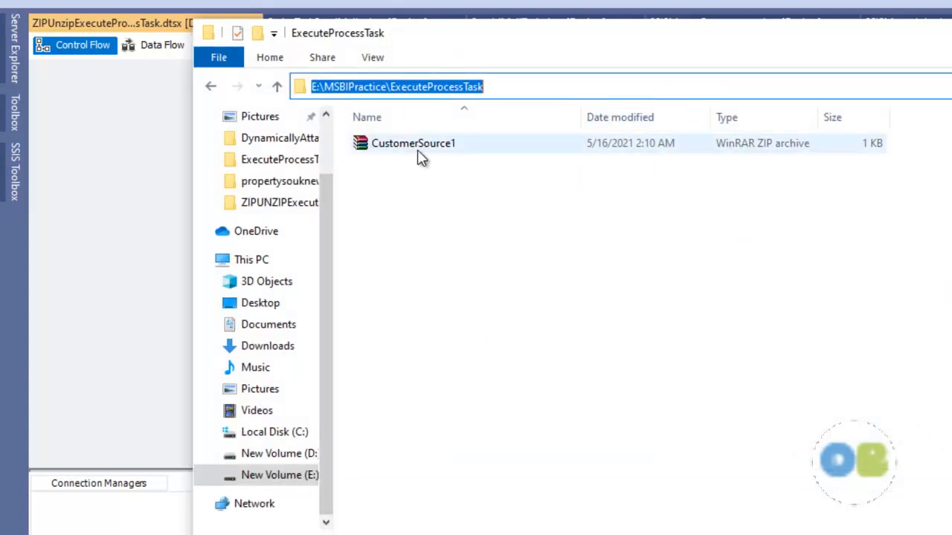
left_click(418, 152)
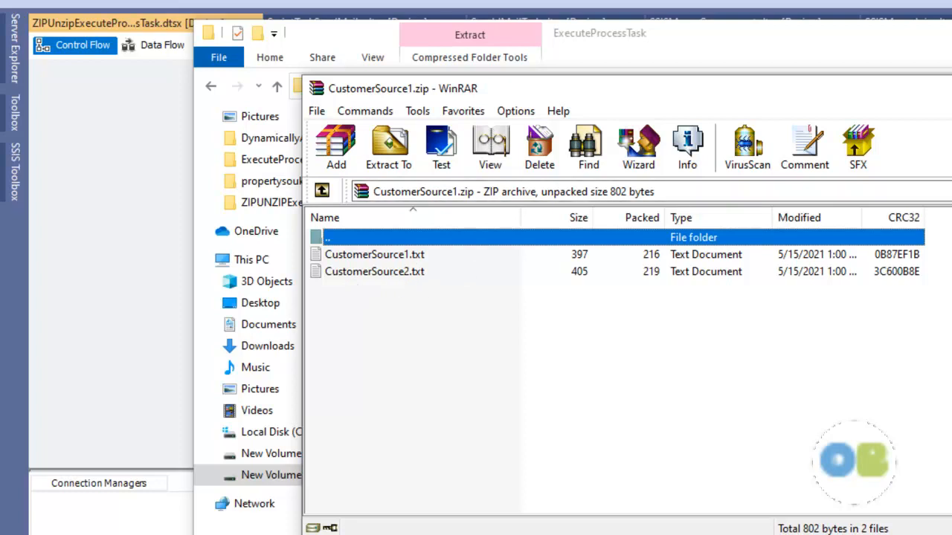
key("alt+F4")
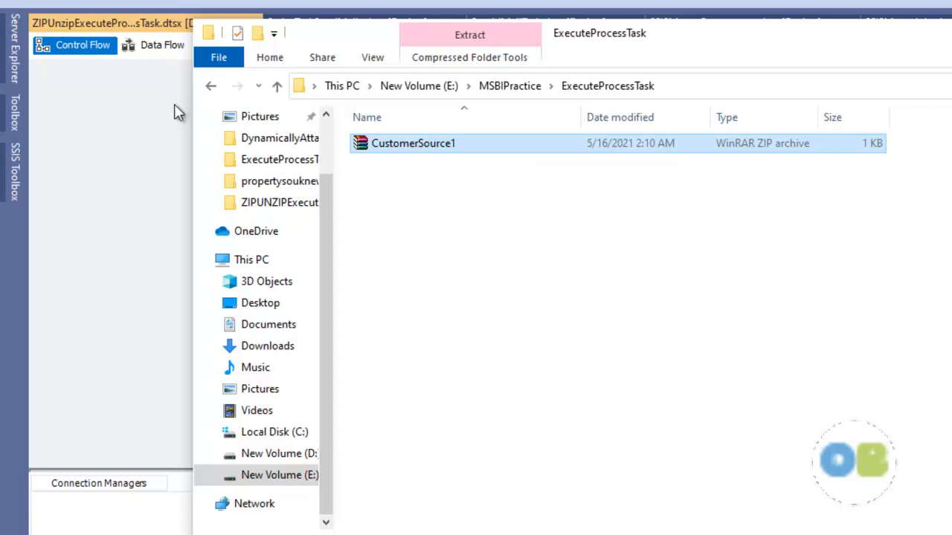
Step: Switch back to Visual Studio and add a package parameter named FolderPath to the ZIP/unzip package
left_click(130, 121)
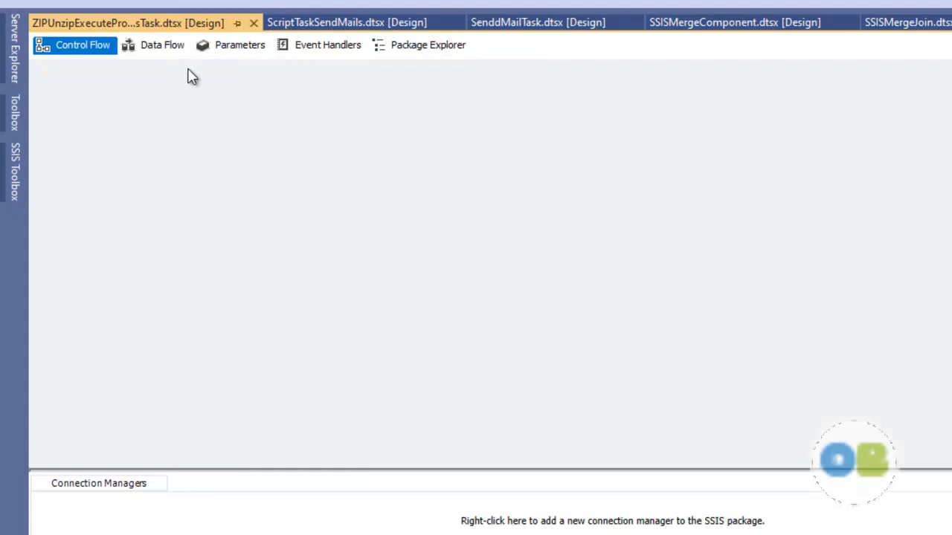
left_click(251, 52)
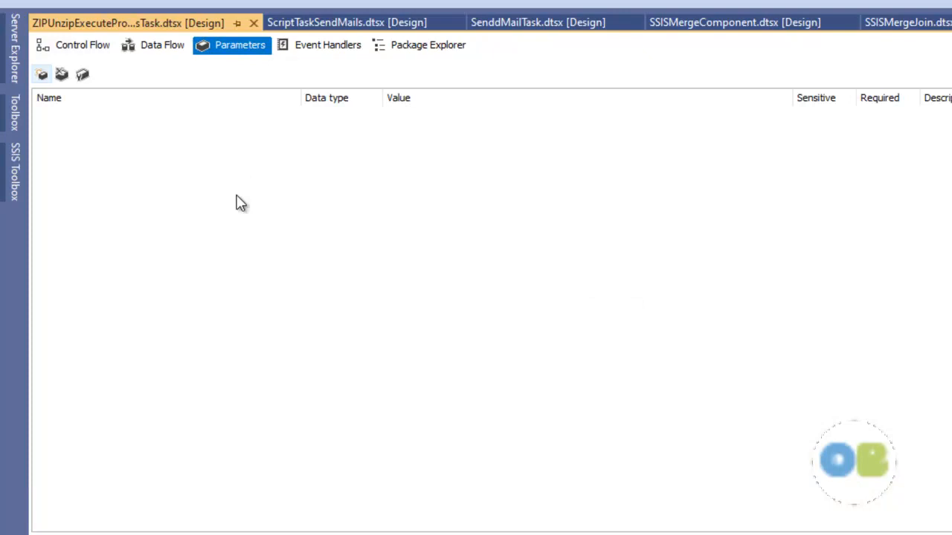
left_click(42, 74)
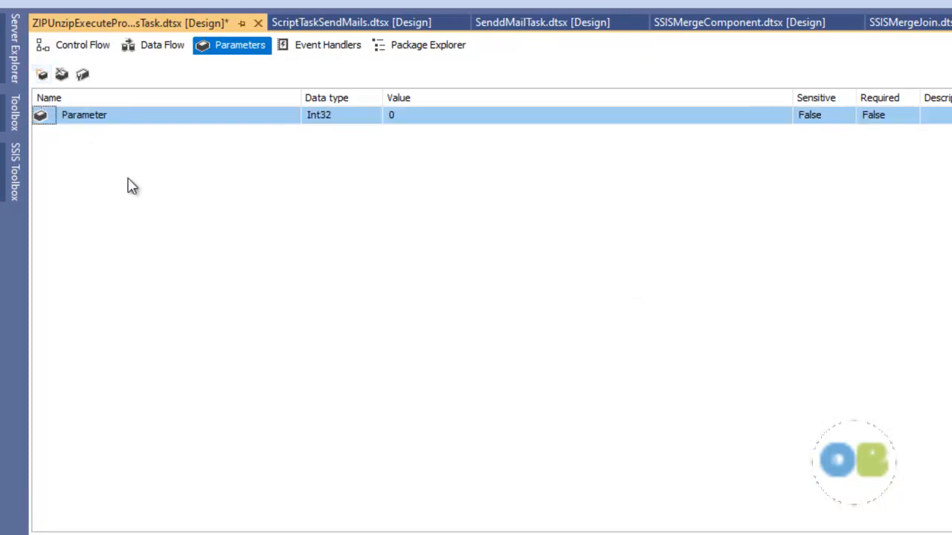
left_click(121, 117)
left_click_drag(121, 117, 31, 106)
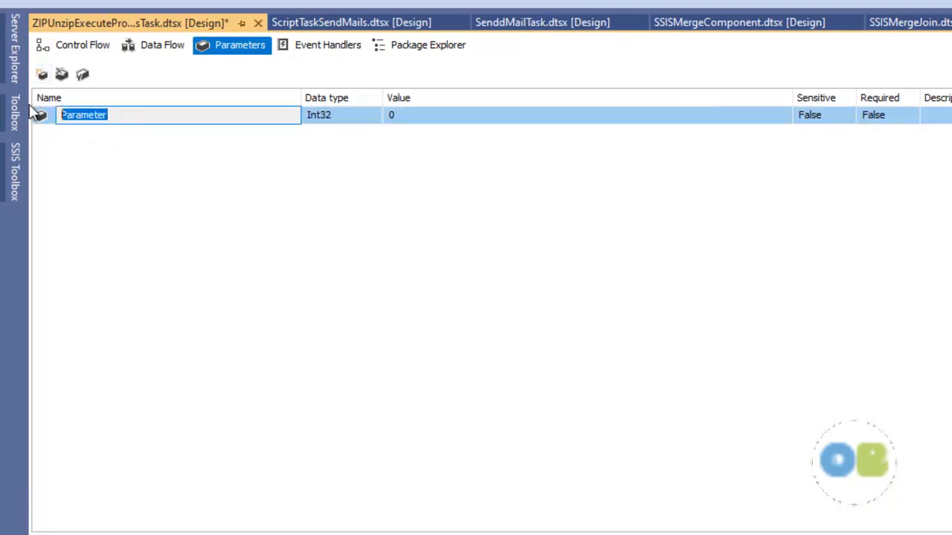
type("Fo")
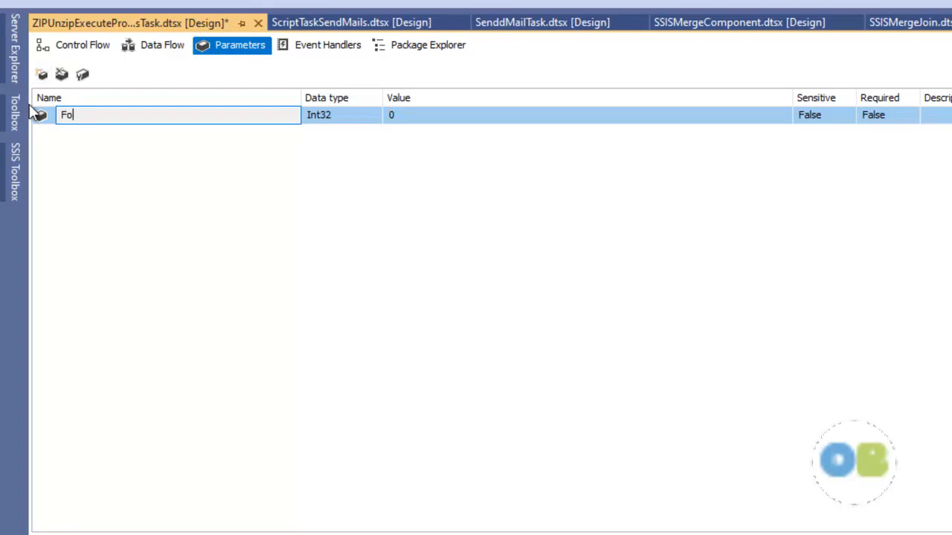
type("lderPath")
Step: Set the FolderPath parameter's data type to String
left_click(365, 119)
left_click(363, 119)
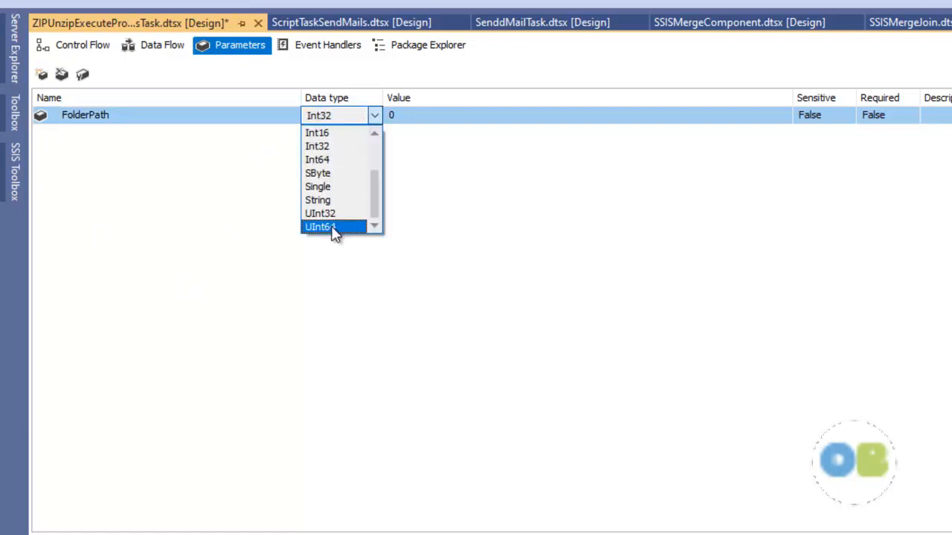
left_click(321, 200)
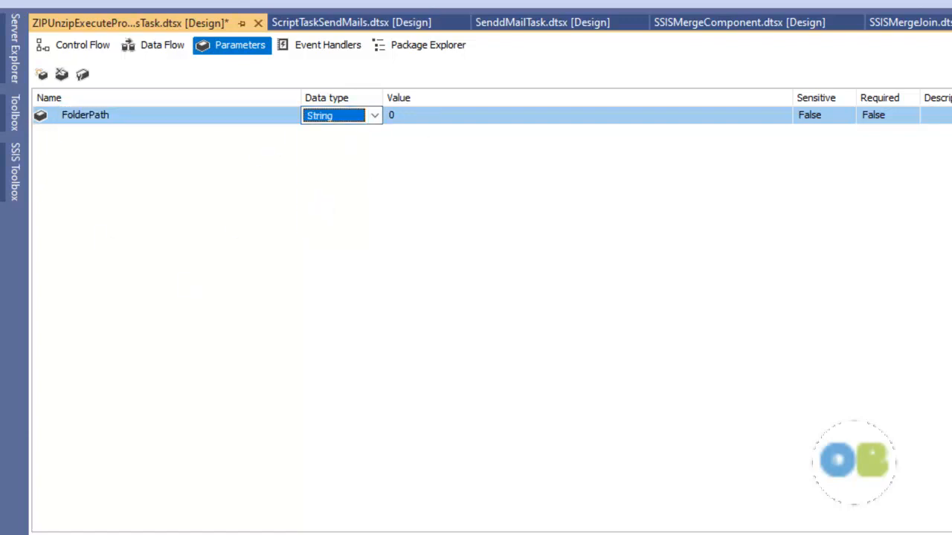
Step: Copy the ZIP file's folder path from File Explorer and set the FolderPath parameter's value to E:\MSBIPractice\ExecuteProcessTask\
left_click(580, 534)
left_click(679, 87)
key("ctrl+c")
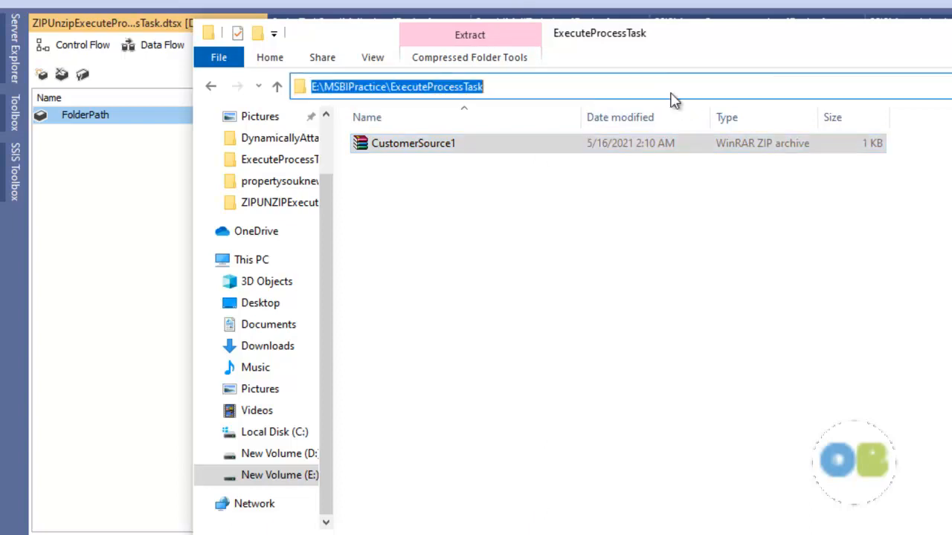
left_click(130, 238)
left_click(439, 119)
key("ctrl+v")
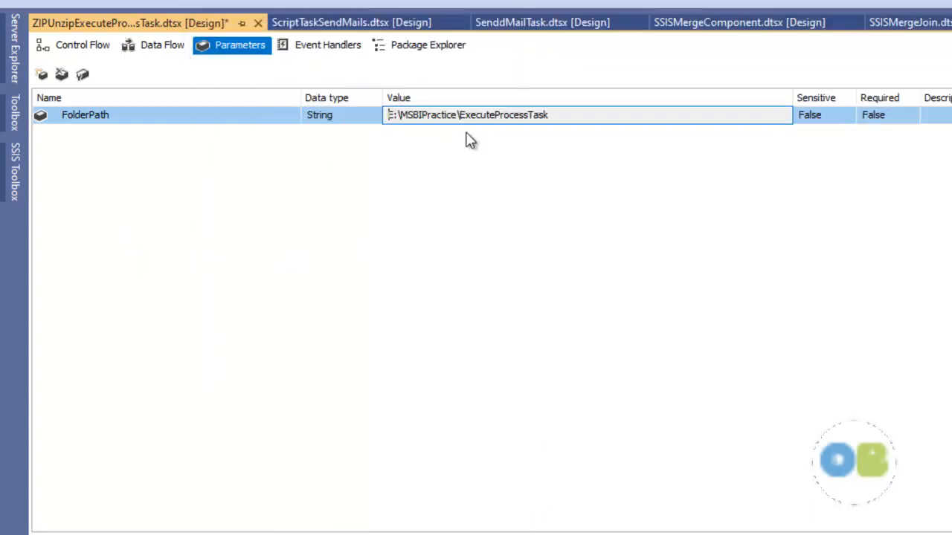
type("\\")
key("Return")
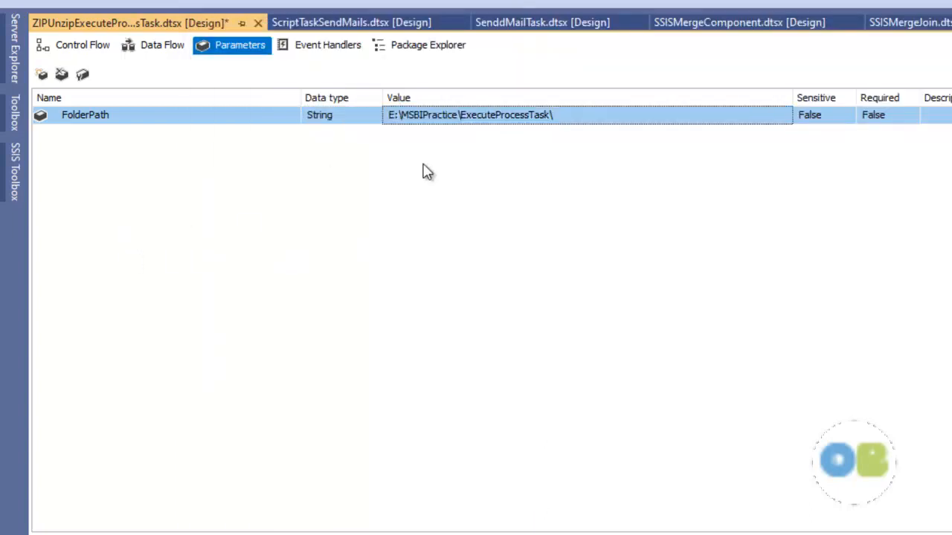
Step: Add a String package parameter named SourceZipFile with the value CustomerSource1.zip, checking the archive's name in File Explorer
left_click(42, 76)
type("SourceZipFile")
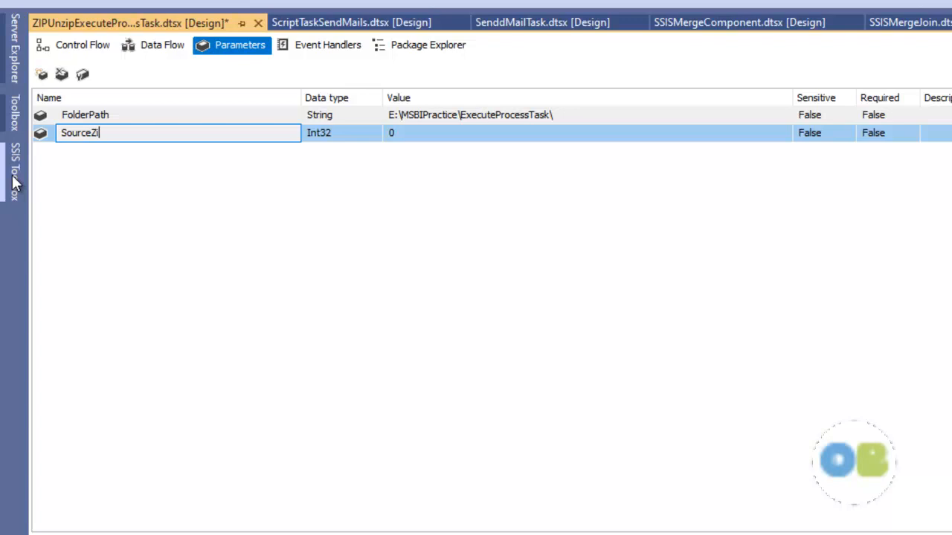
key("alt+Tab")
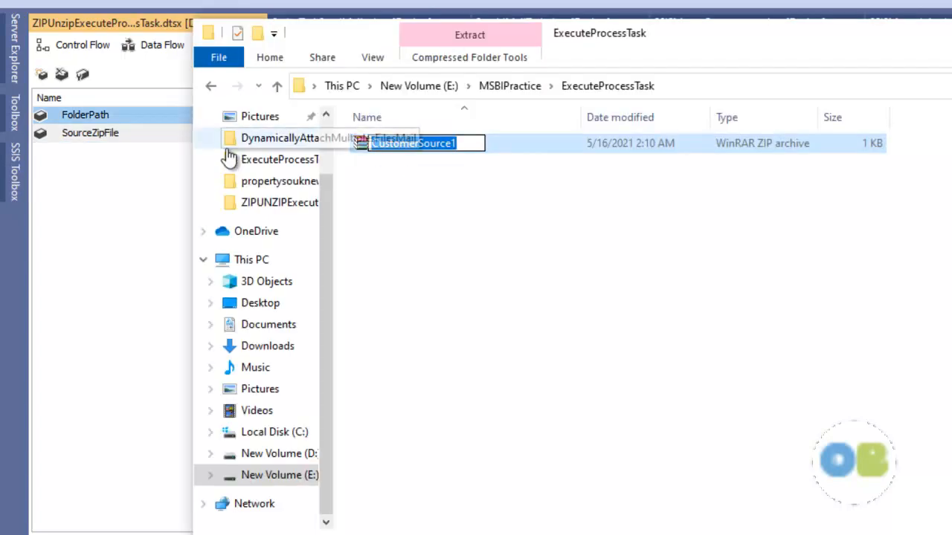
left_click(187, 191)
left_click(506, 134)
type("CustomerSource1")
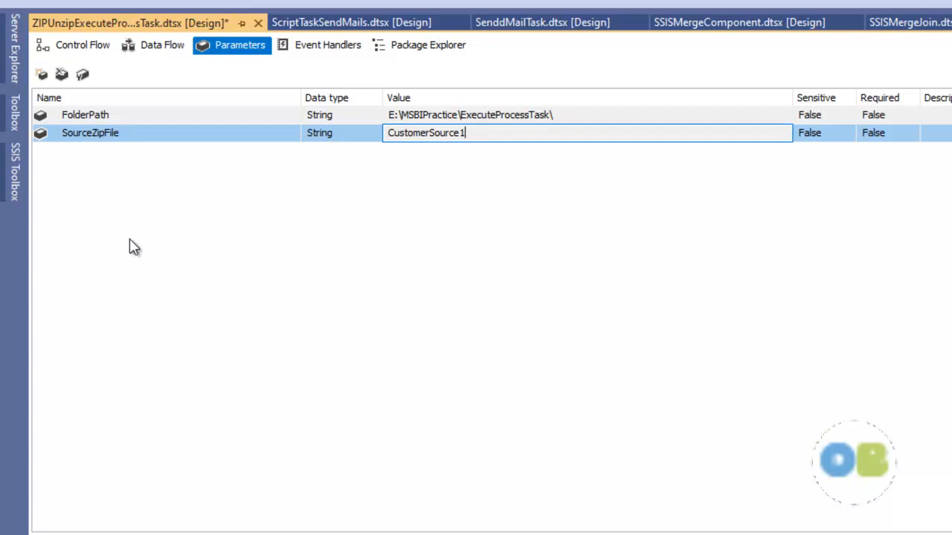
type(".zip")
key("Return")
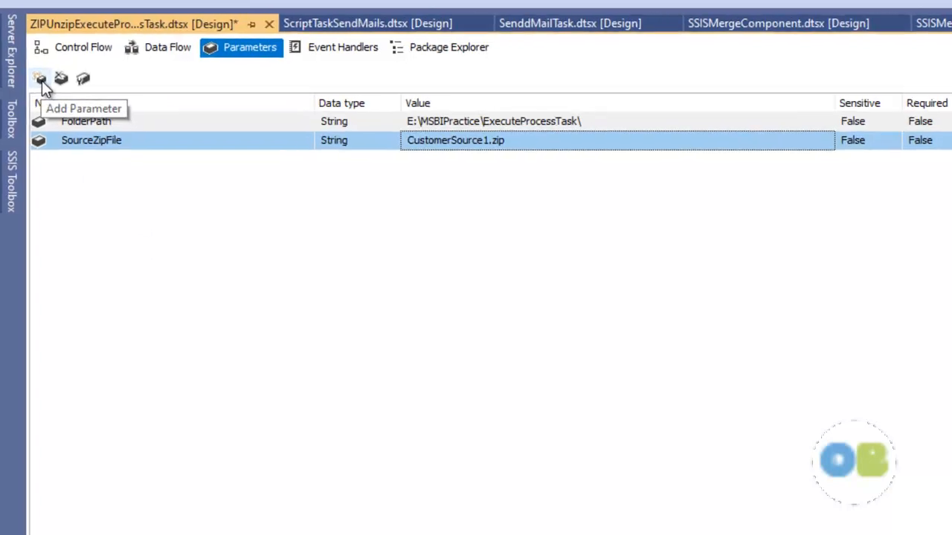
Step: Add a String package parameter named ExtractSourceFolder with the value SourceFolder, and save the package
left_click(42, 79)
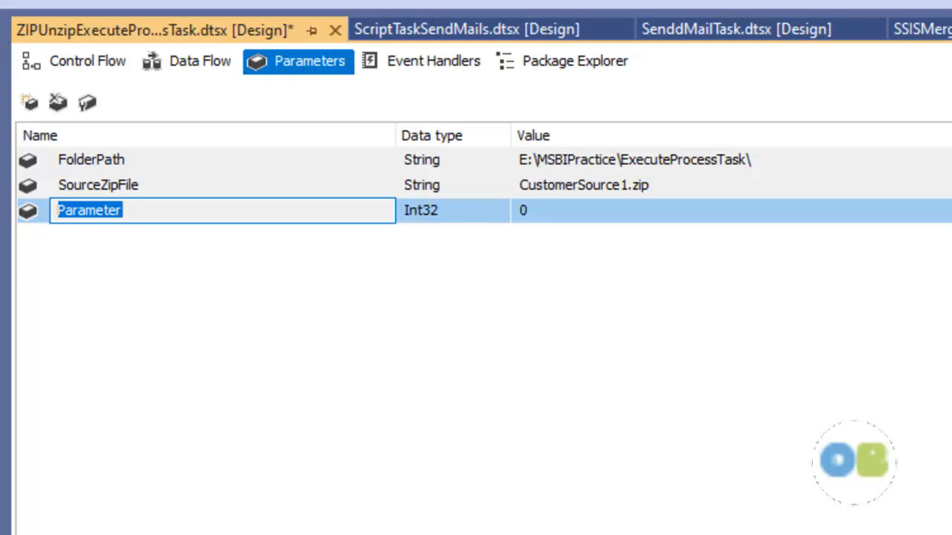
type("Extrax")
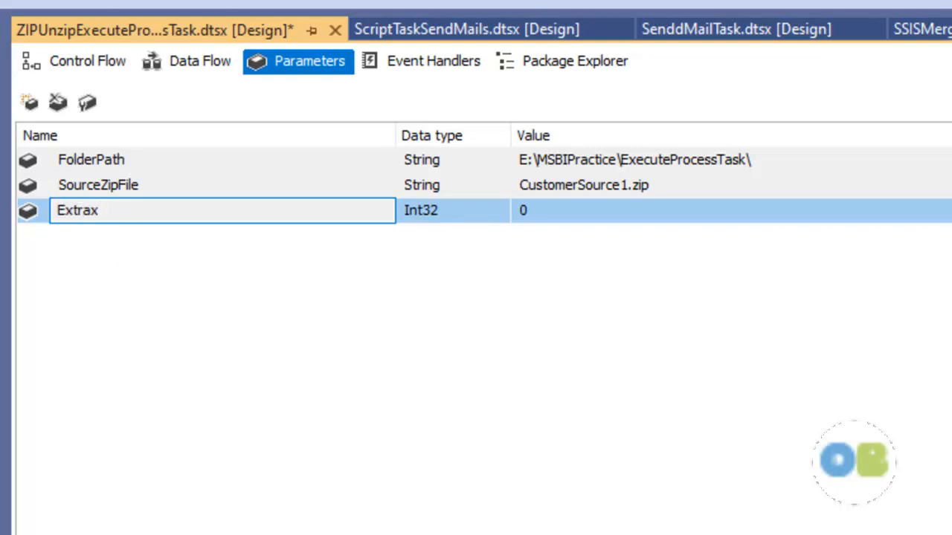
key("BackSpace")
type("ctSourceFolder")
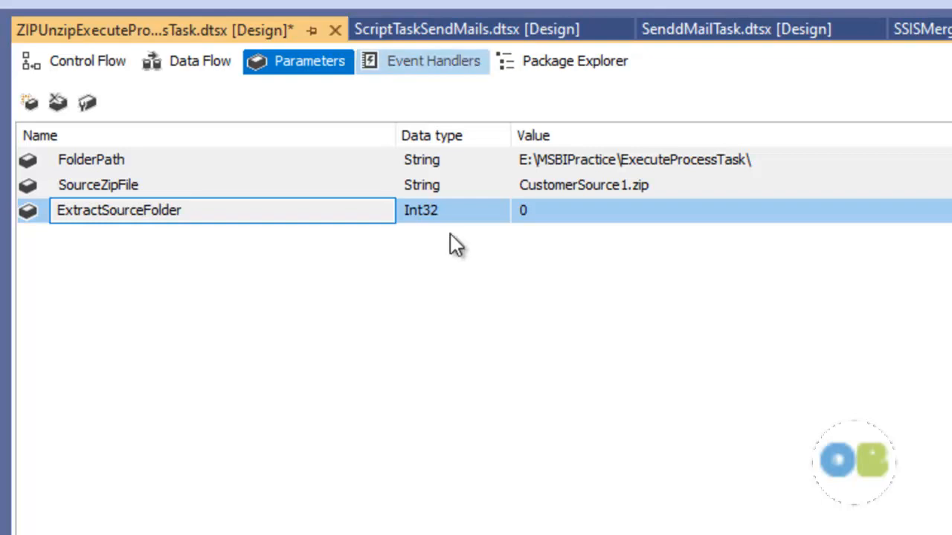
left_click(461, 214)
left_click(437, 330)
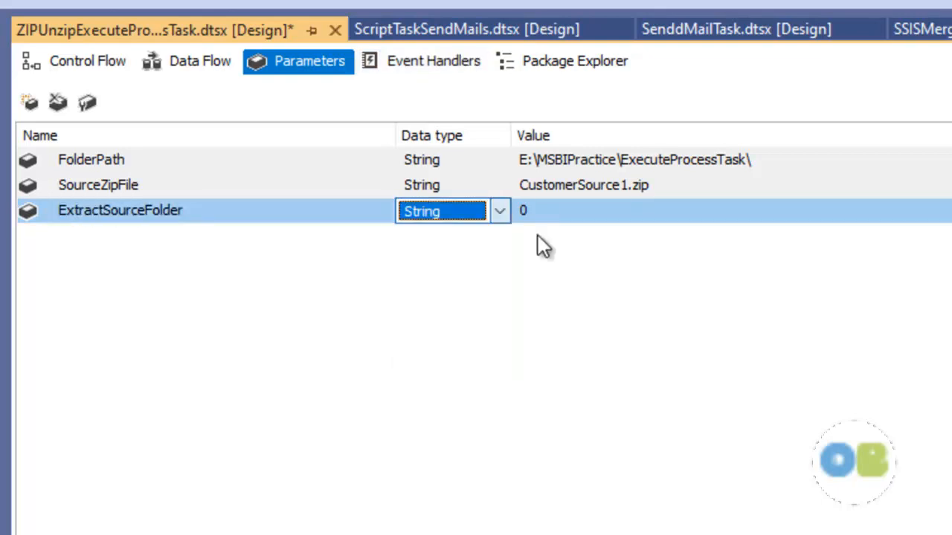
left_click(558, 217)
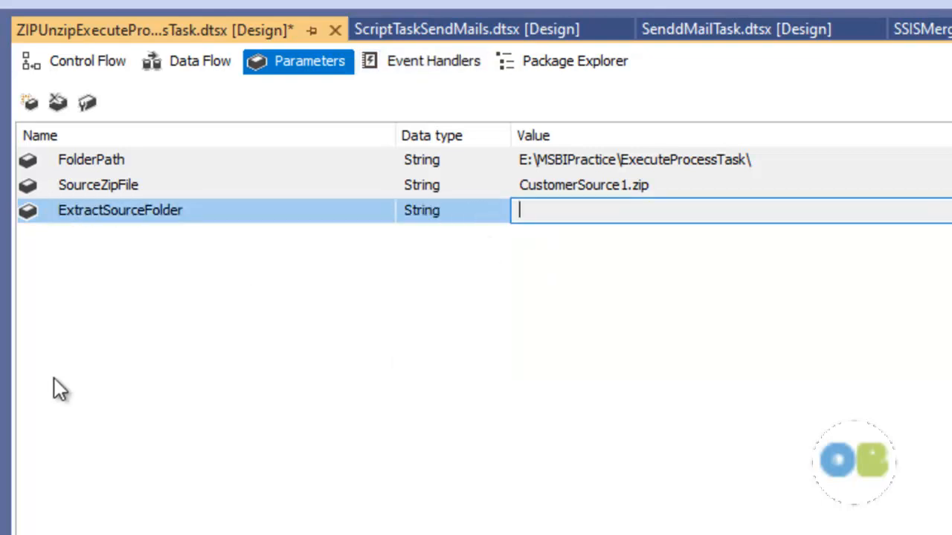
type("SourceFolder")
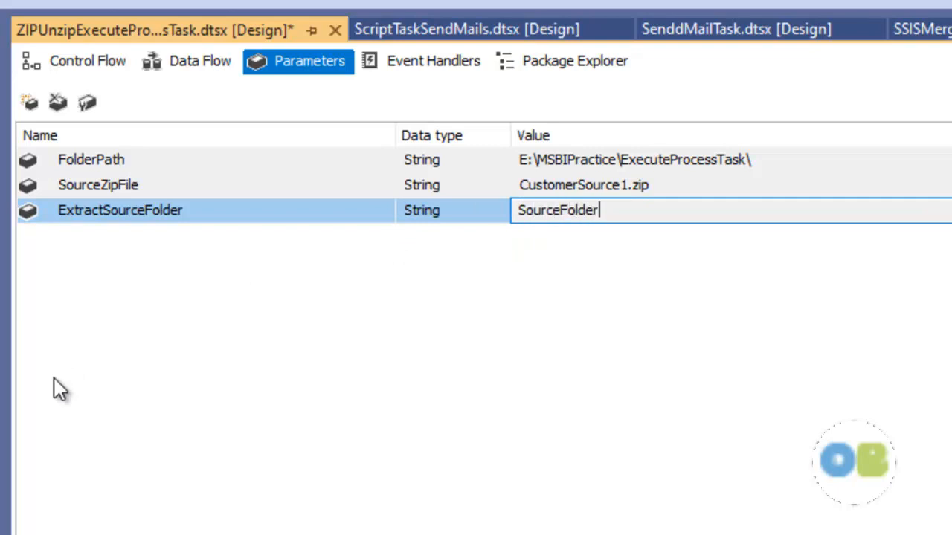
key("Return")
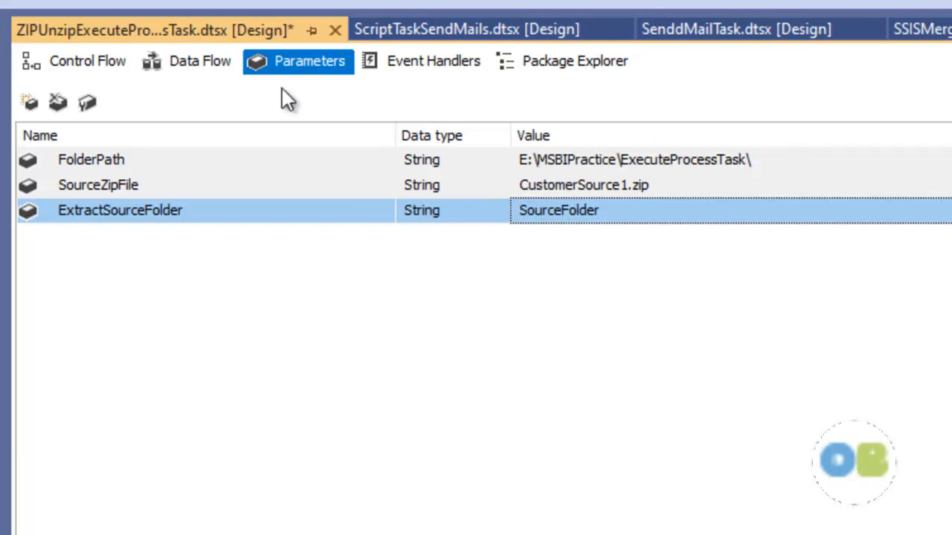
key("ctrl+s")
Step: Add a File System Task to the package's control flow and position it near the canvas's upper-left corner
left_click(88, 63)
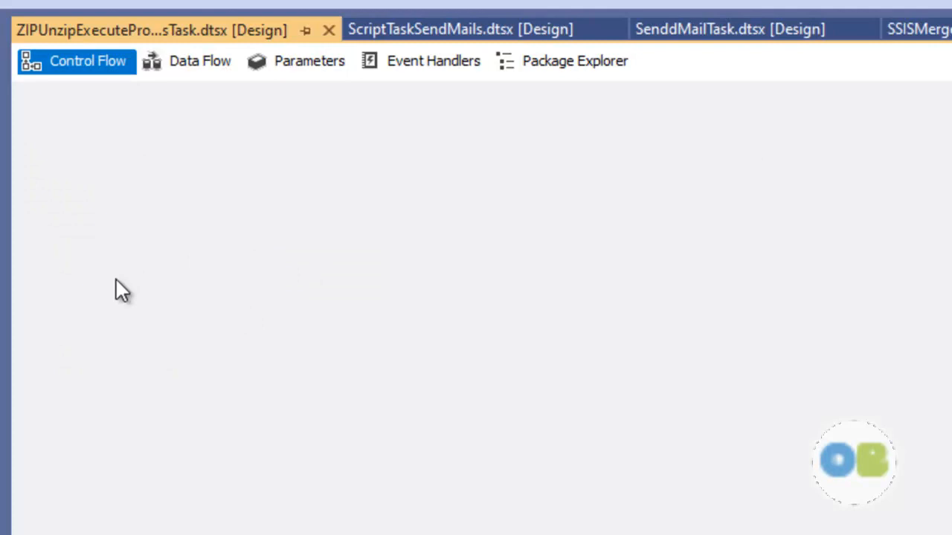
left_click(3, 262)
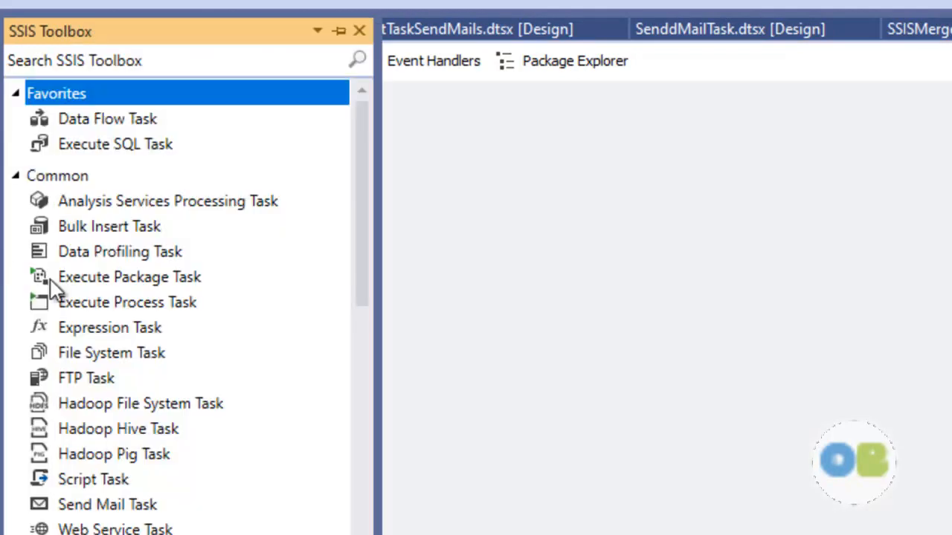
left_click_drag(84, 357, 419, 170)
left_click_drag(468, 214, 175, 182)
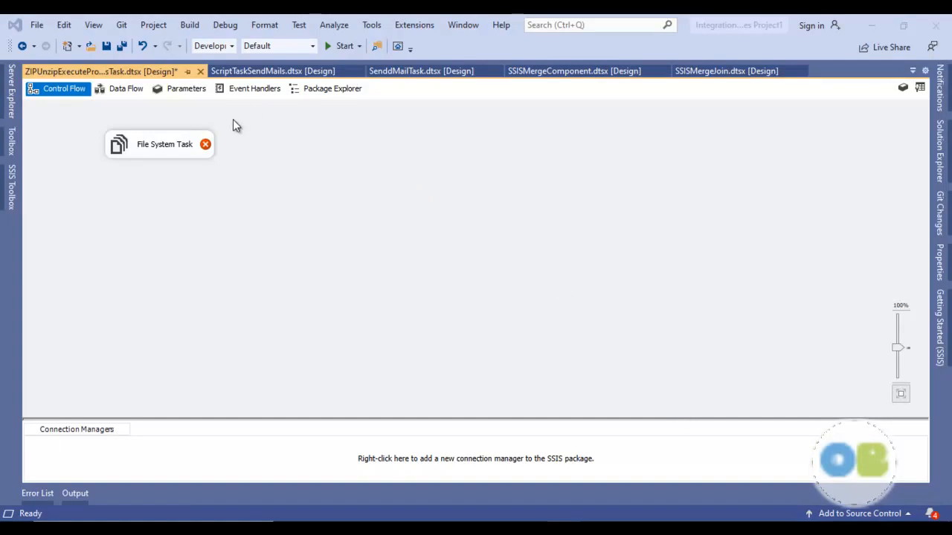
Step: Review the package parameters, focusing on the value of ExtractSourceFolder
left_click(178, 90)
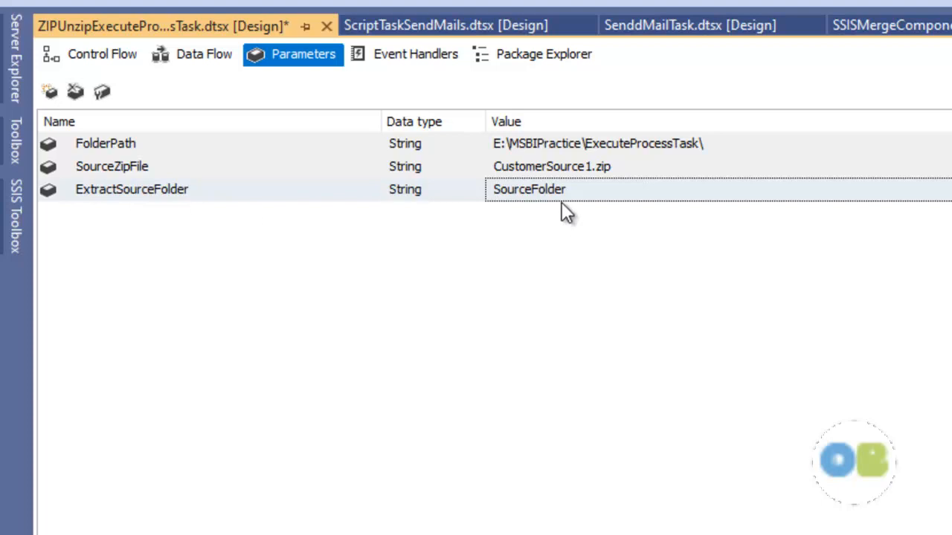
left_click(581, 189)
left_click(581, 189)
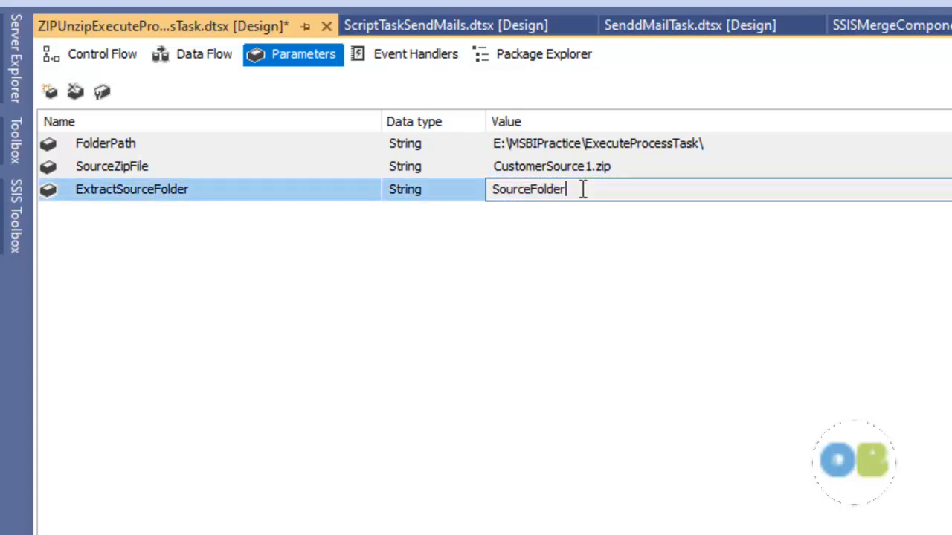
left_click_drag(569, 192, 487, 190)
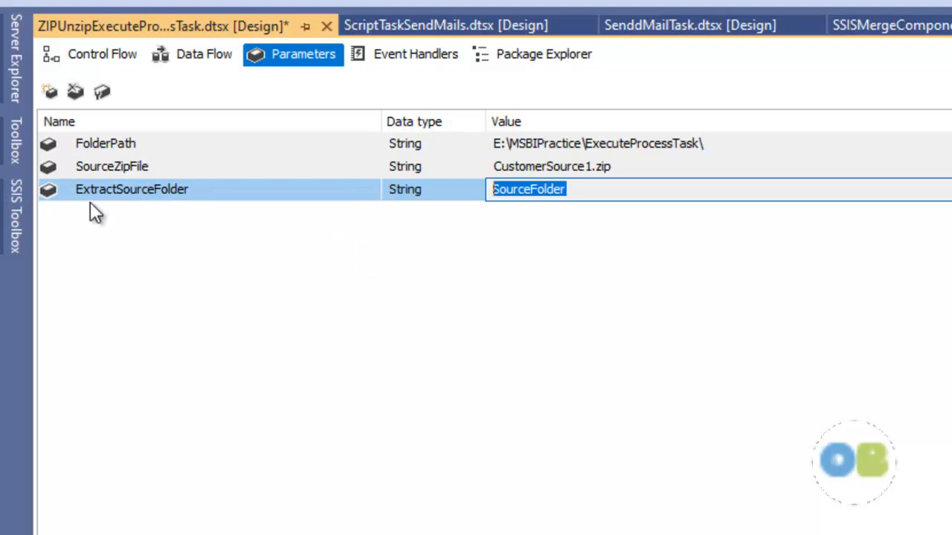
Step: Return to the control flow and add a String package variable named SourcePath
left_click(85, 53)
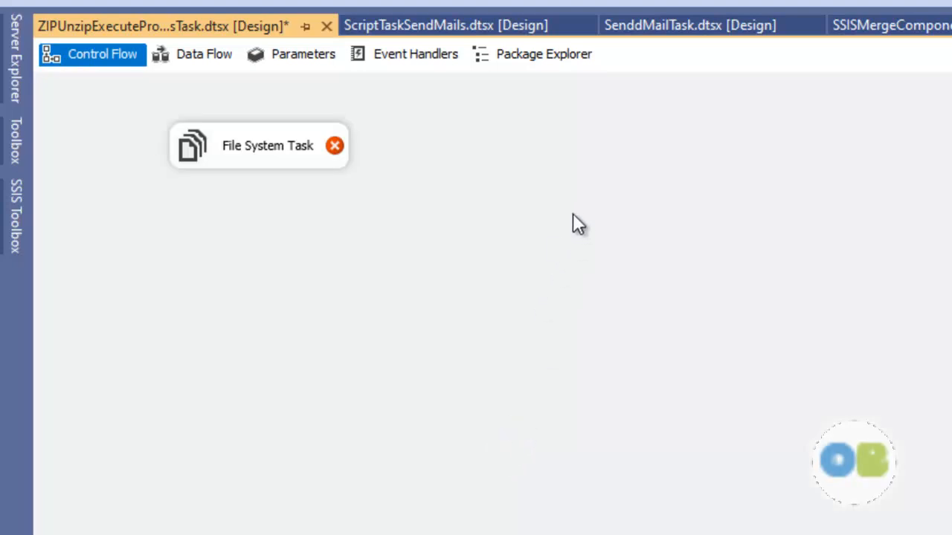
right_click(573, 215)
left_click(632, 250)
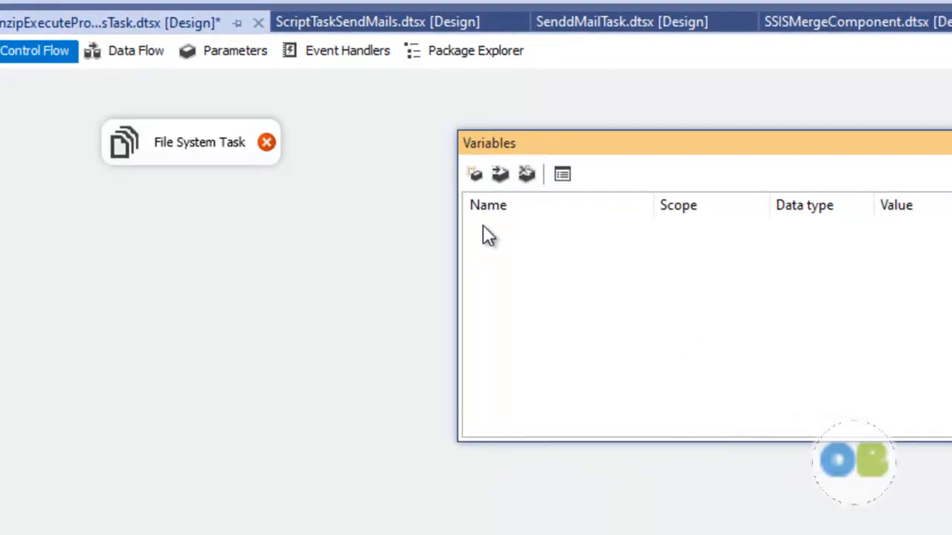
left_click(505, 175)
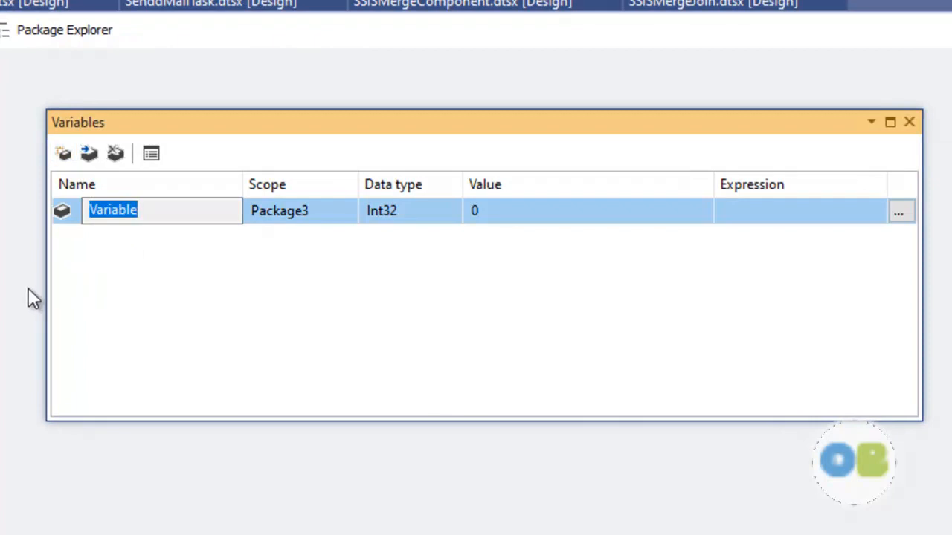
type("Source")
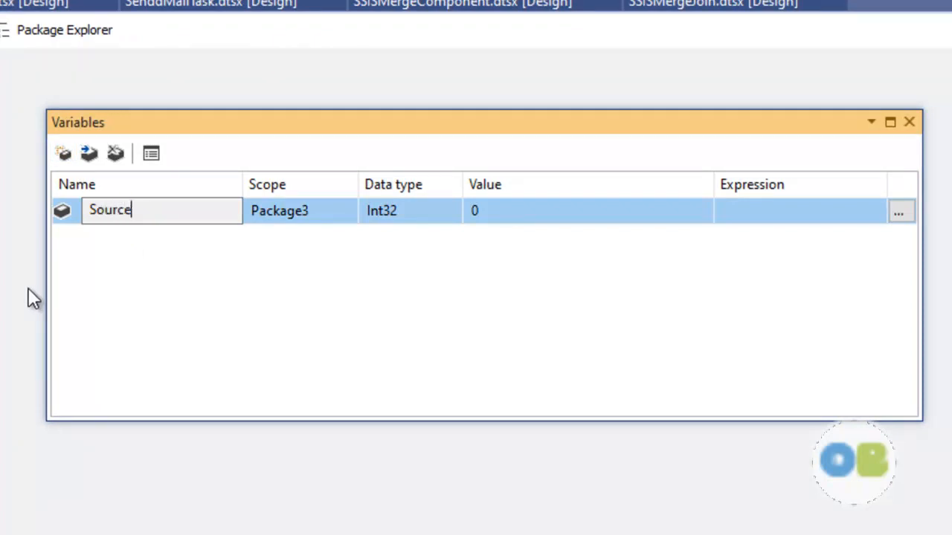
type("Path")
key("Return")
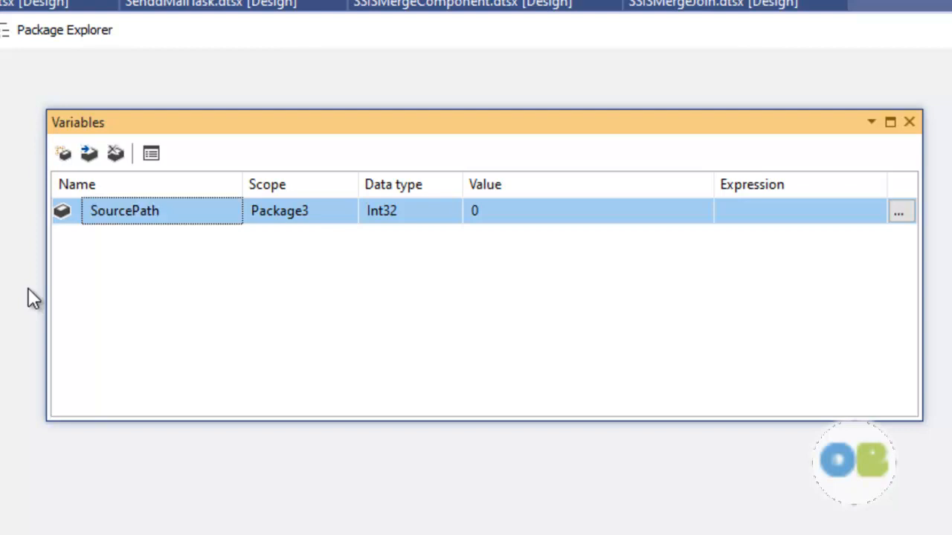
left_click(414, 210)
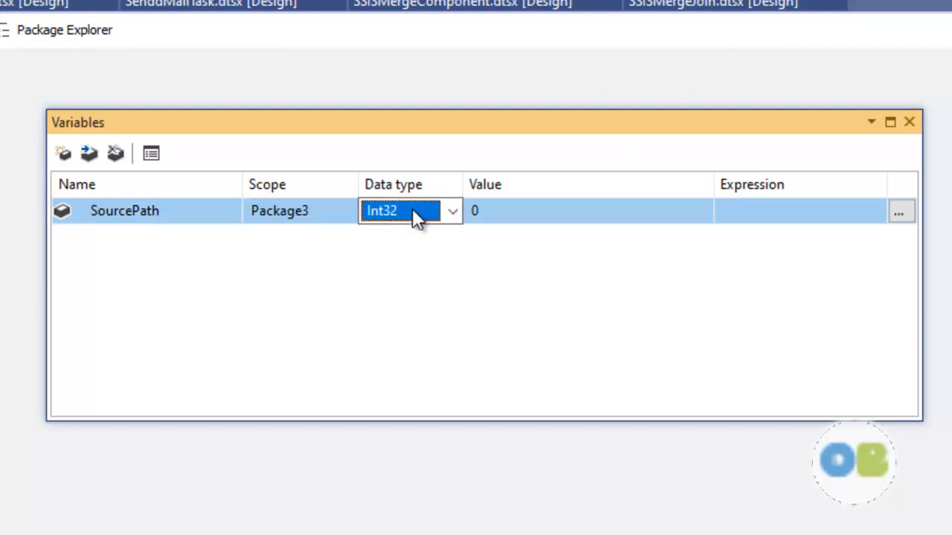
left_click(420, 212)
left_click(378, 339)
Step: Set the SourcePath variable's expression to @[$Package::FolderPath]+ @[$Package::ExtractSourceFolder], evaluate it, and save the package
left_click(899, 212)
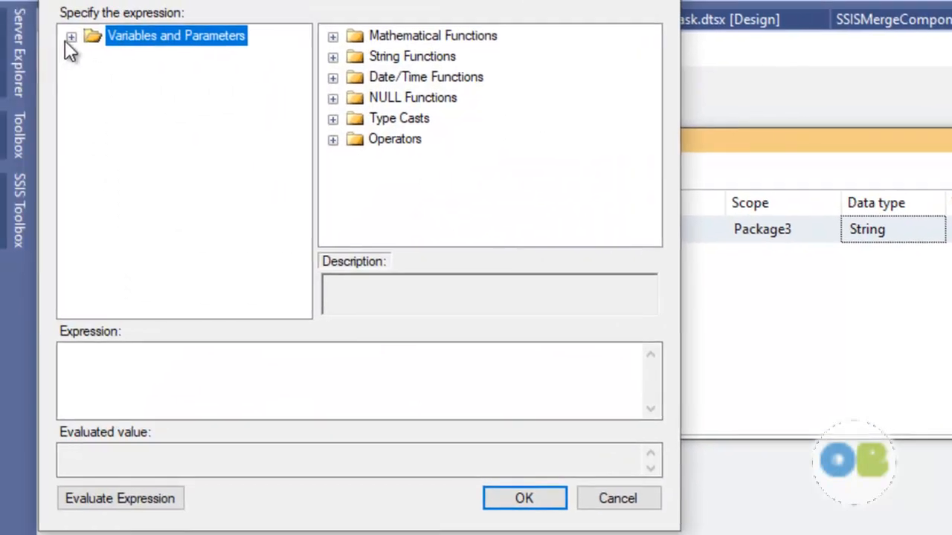
left_click(70, 36)
left_click_drag(196, 108, 191, 384)
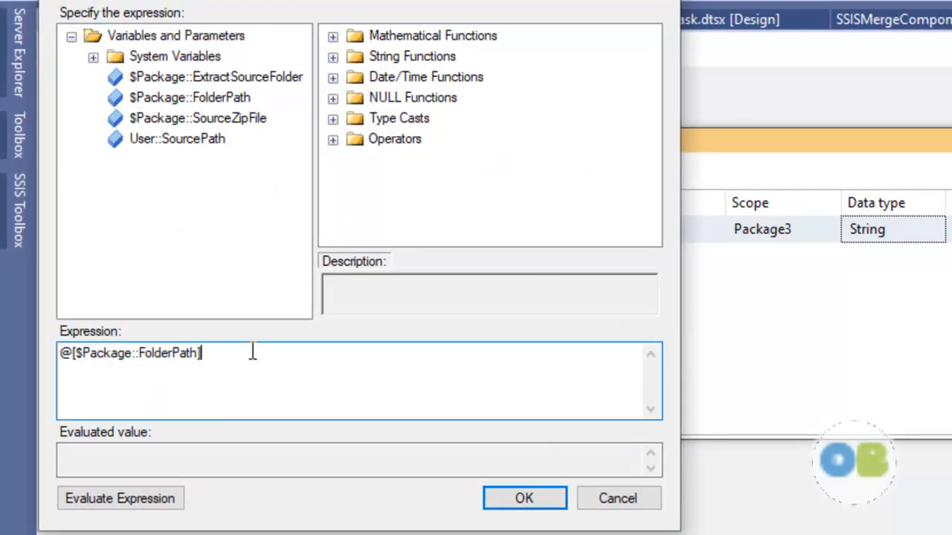
type("+")
left_click(228, 76)
left_click_drag(227, 72, 262, 366)
left_click(436, 364)
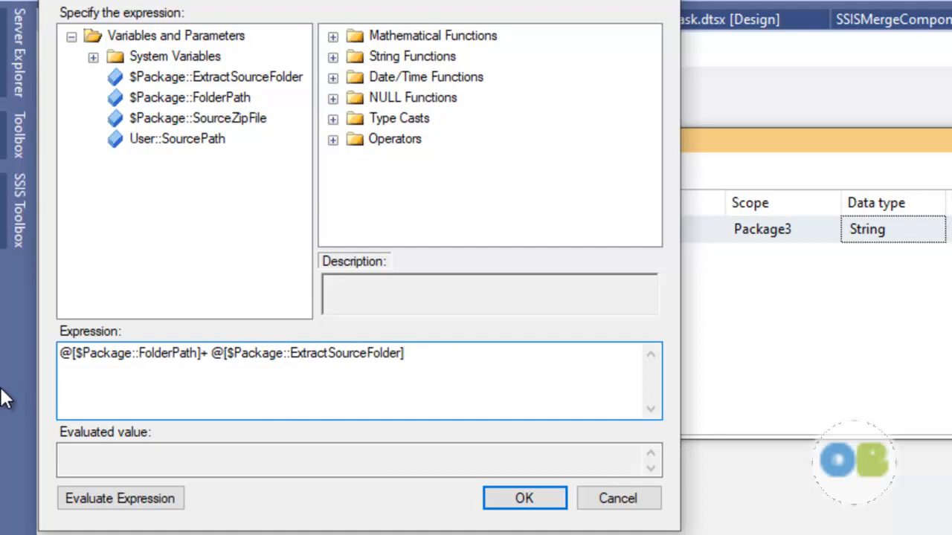
left_click(117, 500)
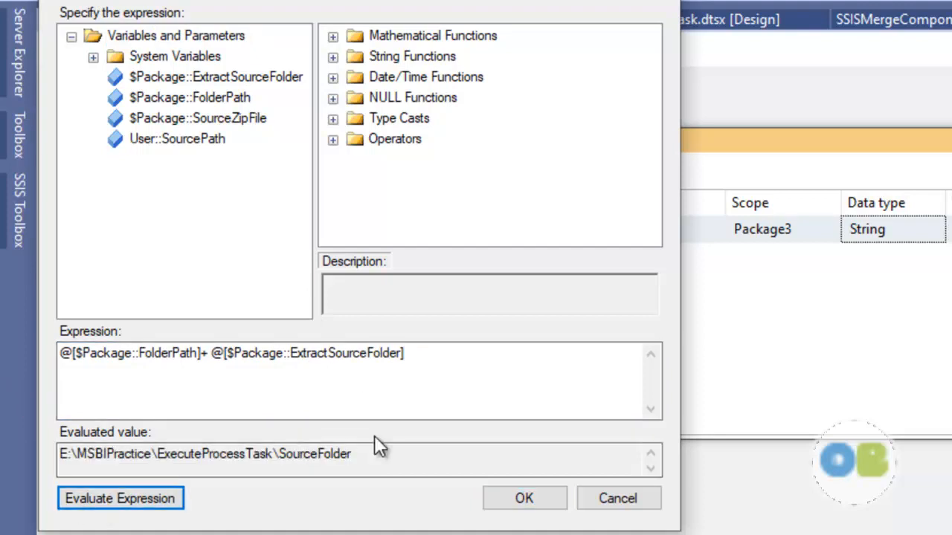
left_click(507, 499)
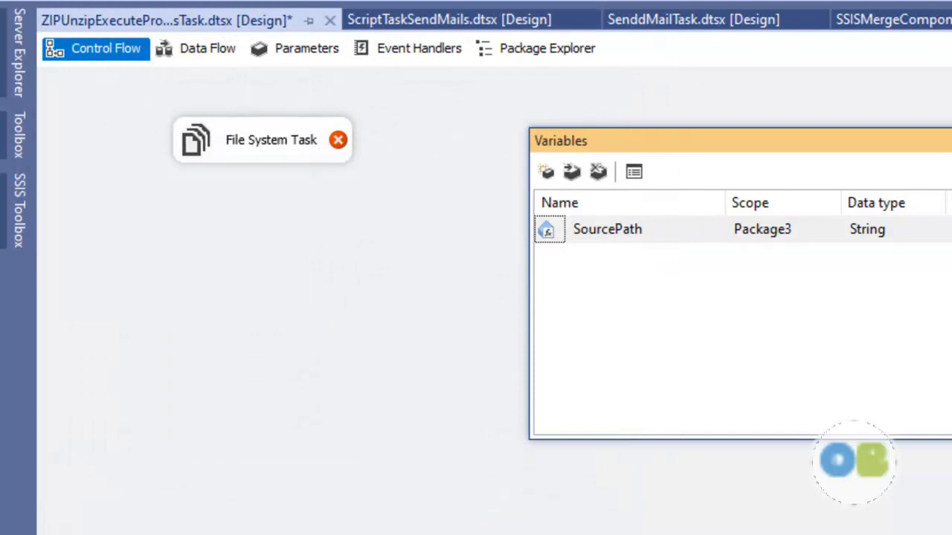
key("ctrl+s")
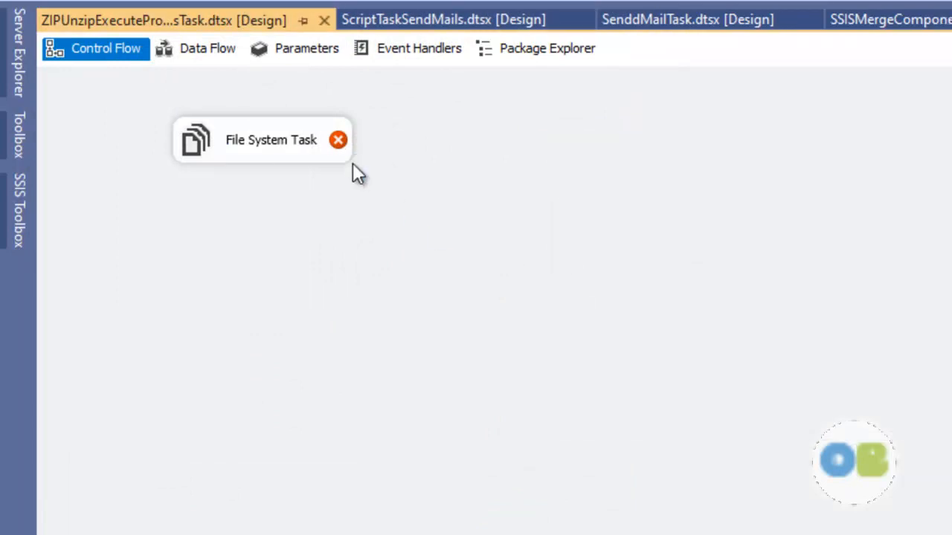
Step: Set the File System Task's operation to Create directory
double_click(298, 146)
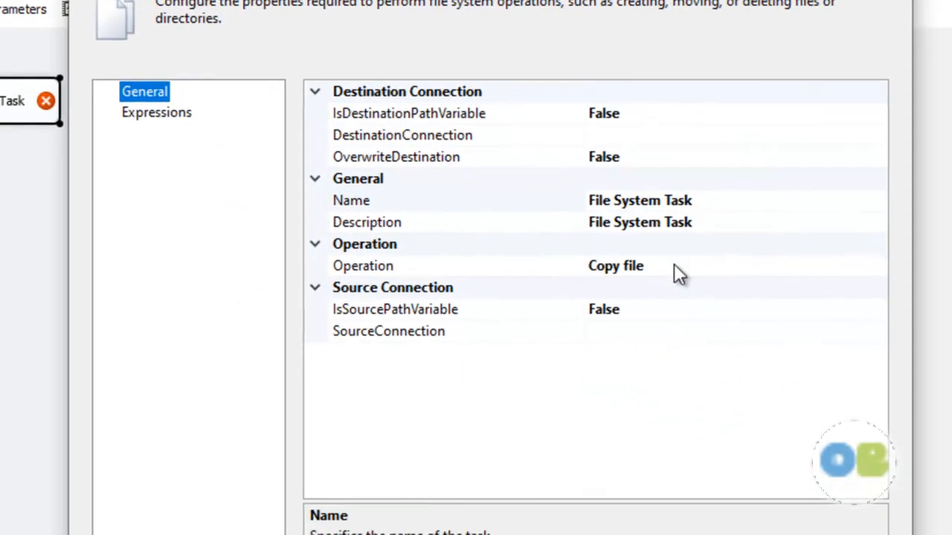
left_click(781, 269)
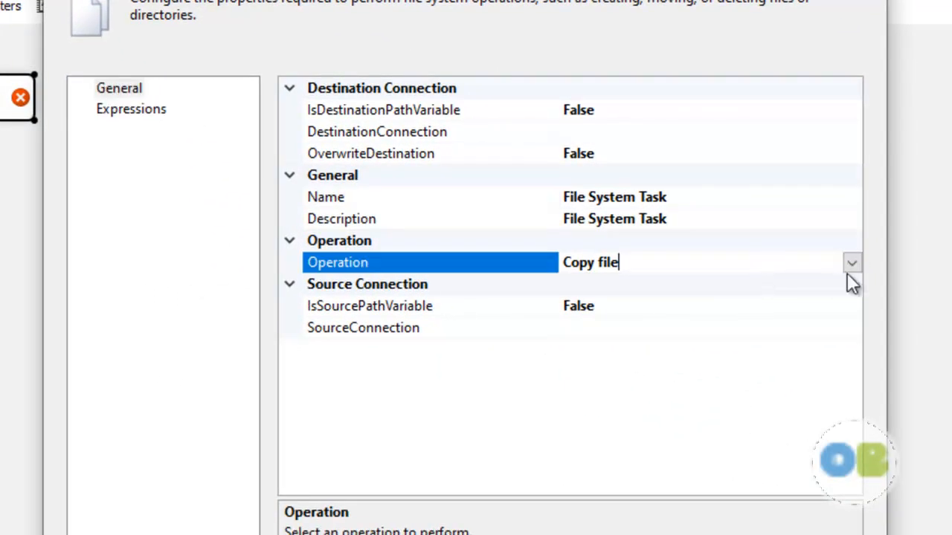
left_click(852, 264)
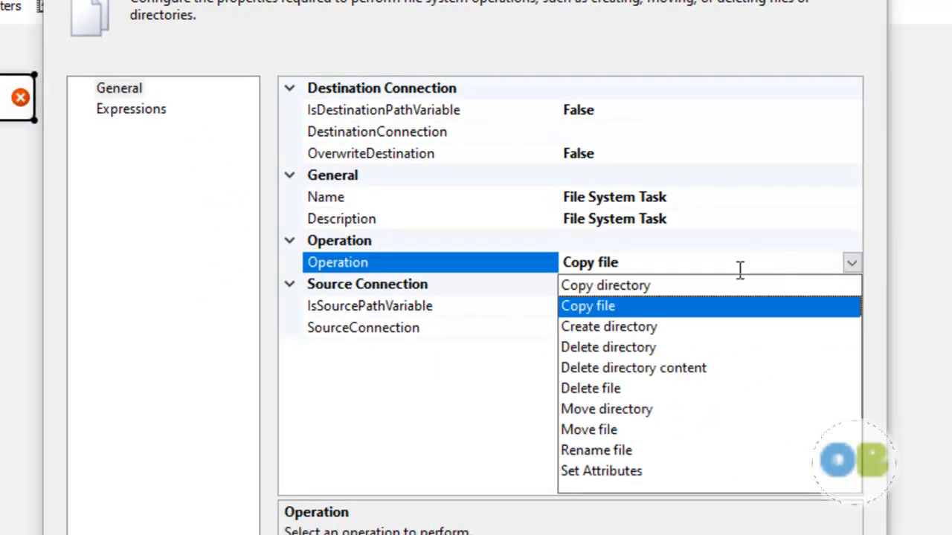
left_click(623, 328)
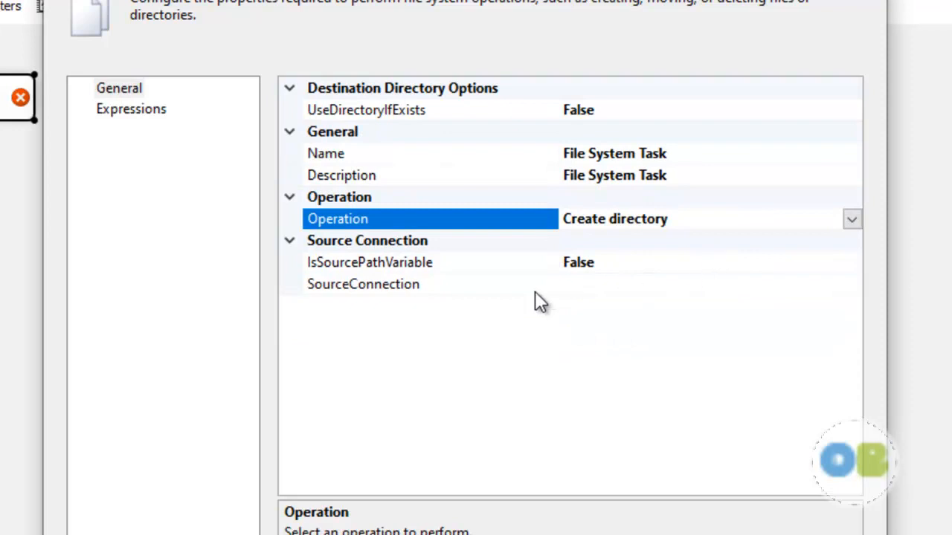
Step: Set IsSourcePathVariable to True with User::SourcePath as the source variable, and accept the File System Task's settings
left_click(801, 265)
left_click(859, 265)
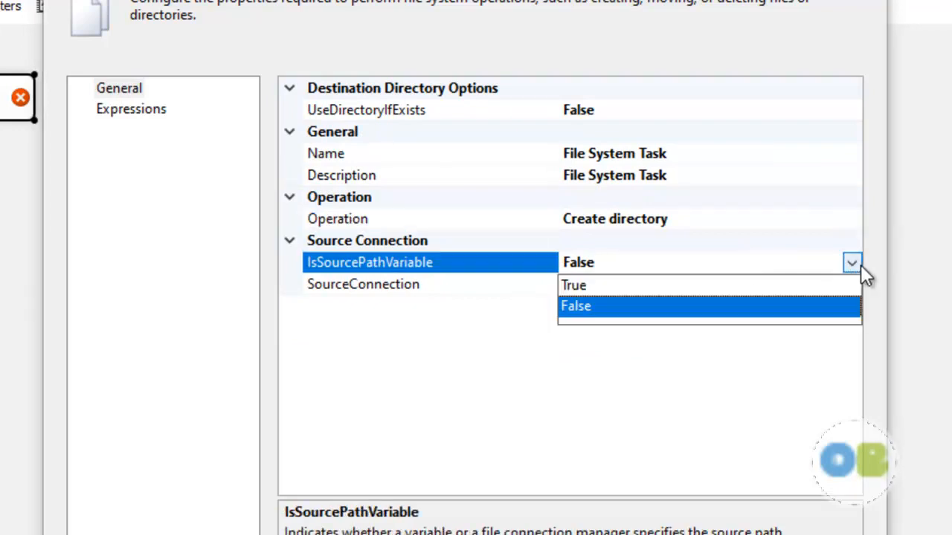
left_click(682, 285)
left_click(814, 284)
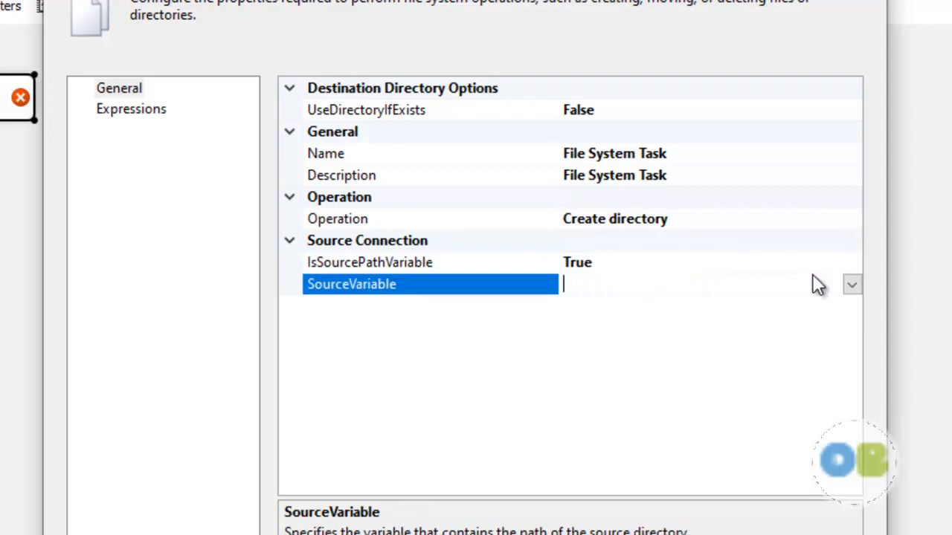
left_click(849, 284)
left_click_drag(852, 342, 846, 510)
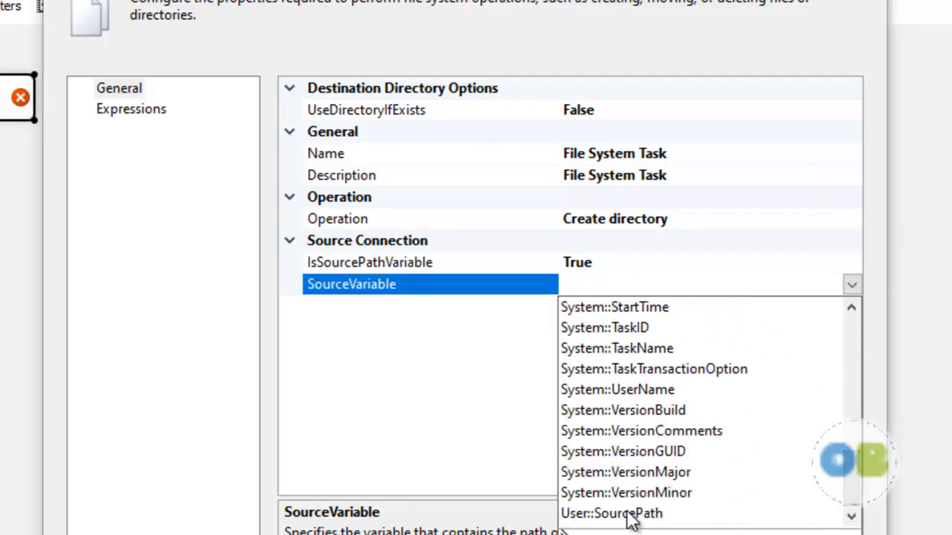
left_click(604, 513)
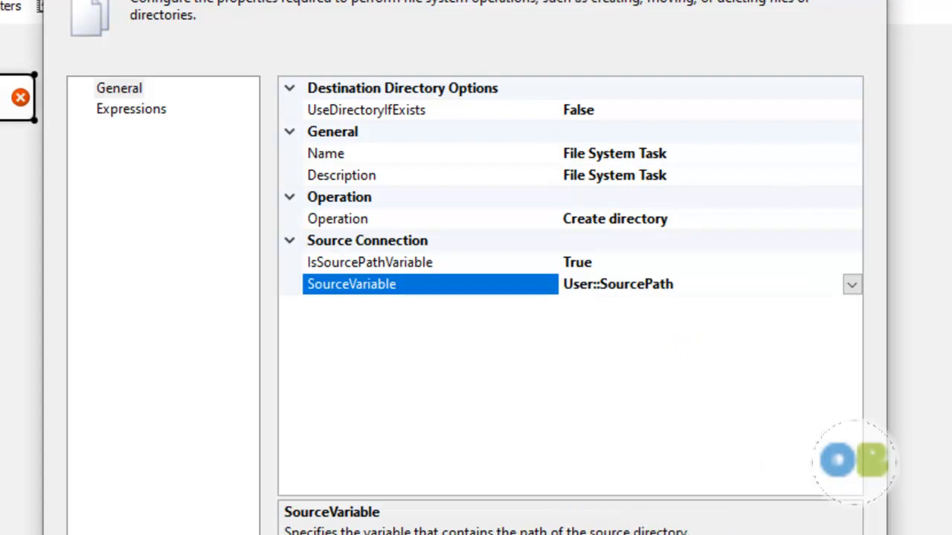
key("Return")
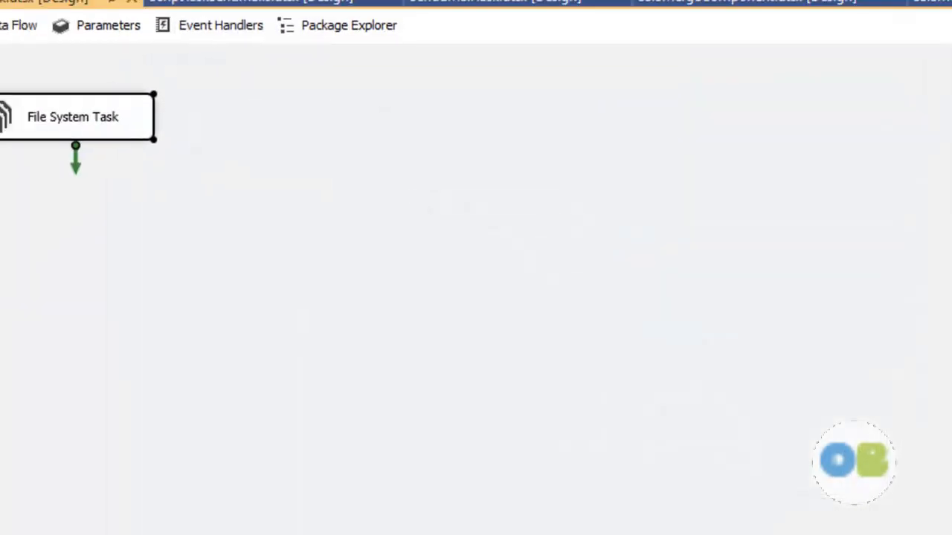
left_click(149, 325)
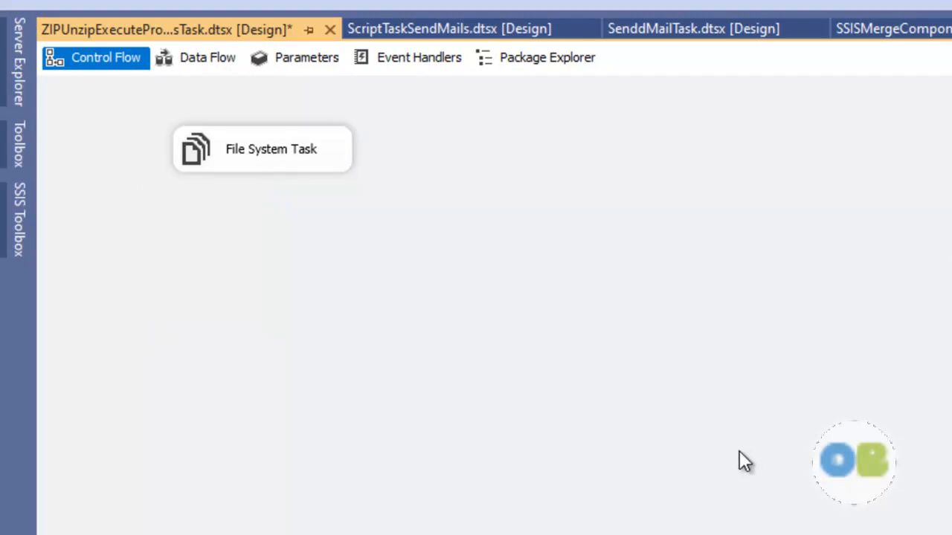
key("alt+Tab")
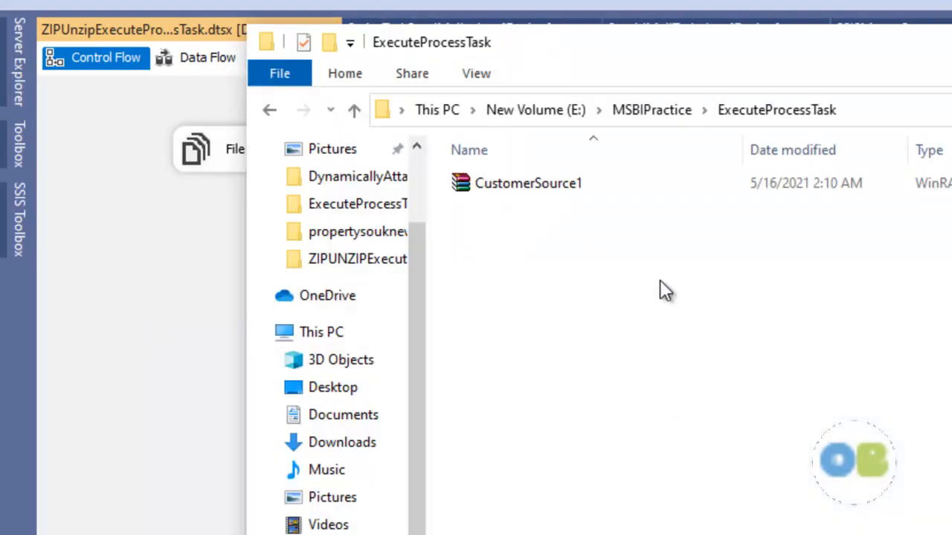
left_click(929, 111)
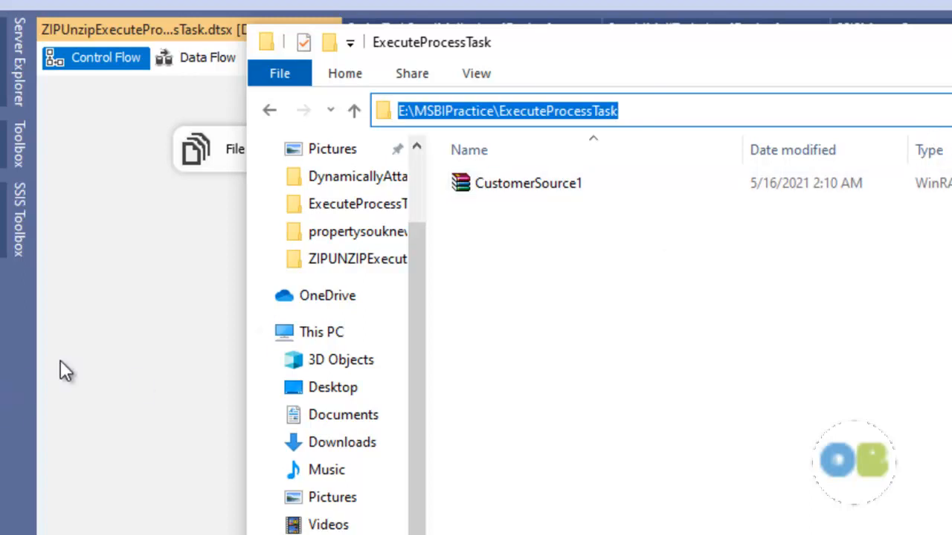
left_click(118, 328)
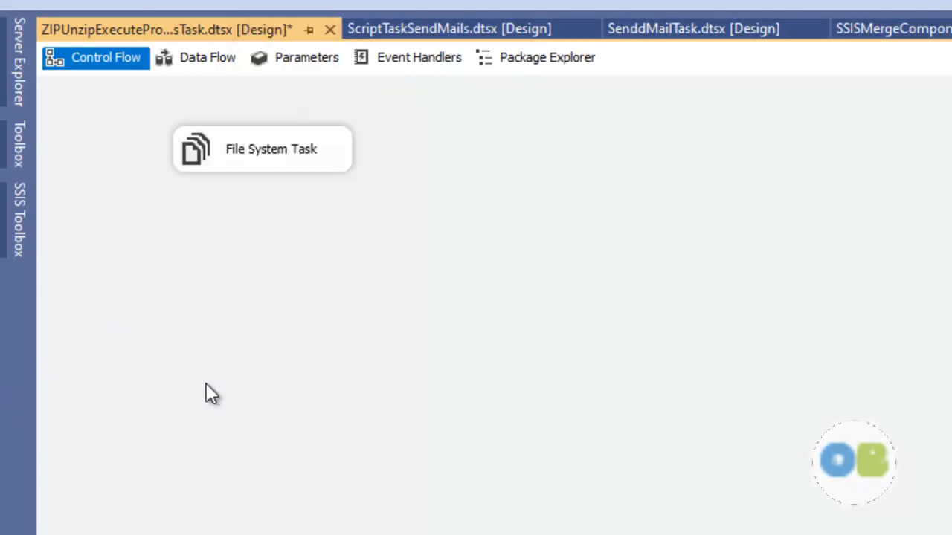
Step: Add an Execute Process Task below the File System Task and connect the File System Task to it
left_click(18, 208)
left_click_drag(88, 277, 228, 324)
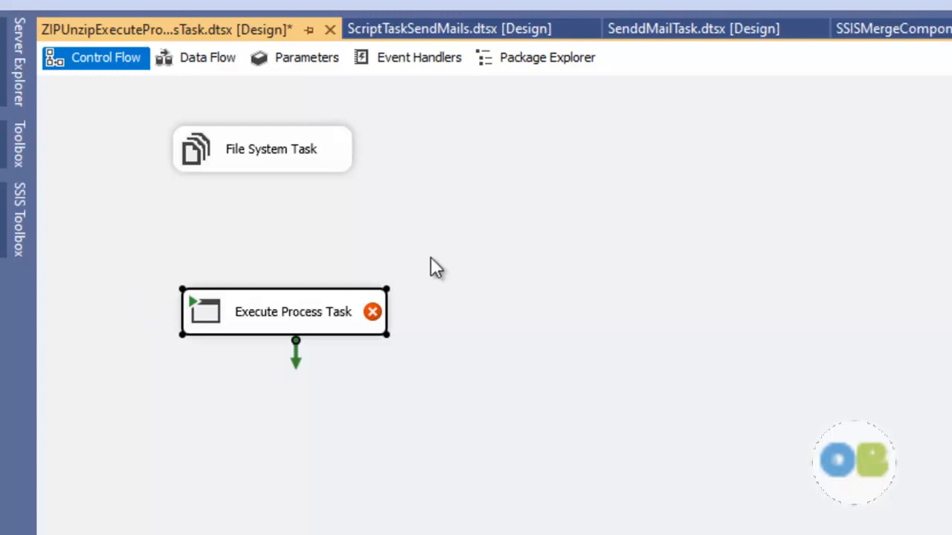
left_click(284, 159)
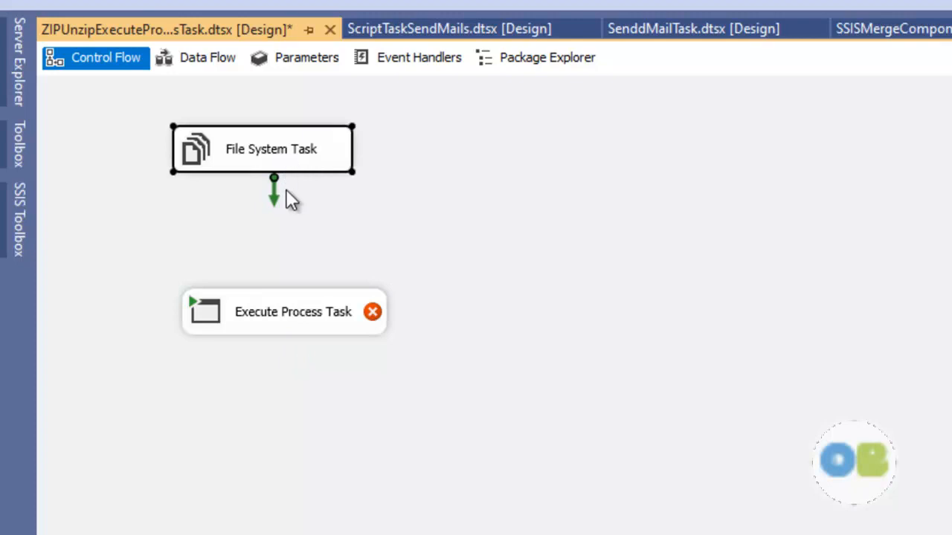
left_click_drag(275, 209, 282, 326)
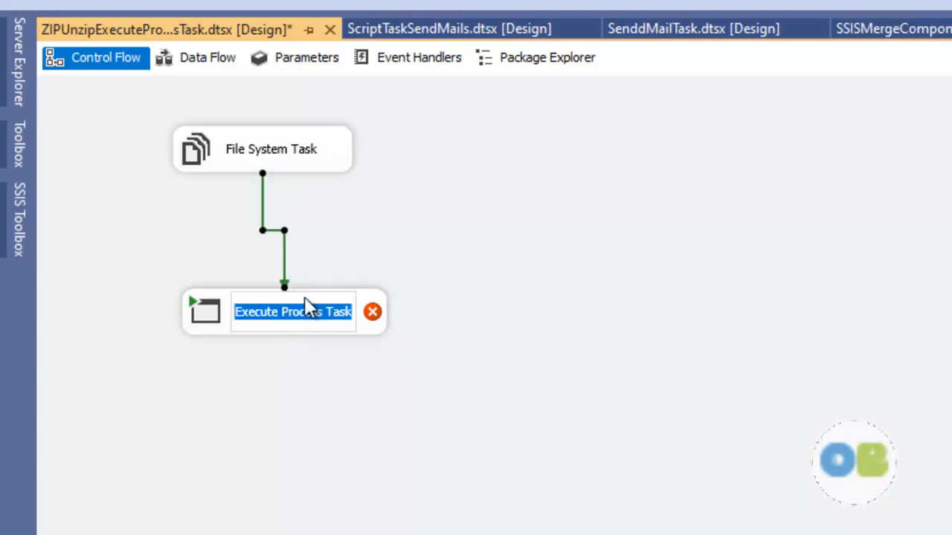
left_click(272, 323)
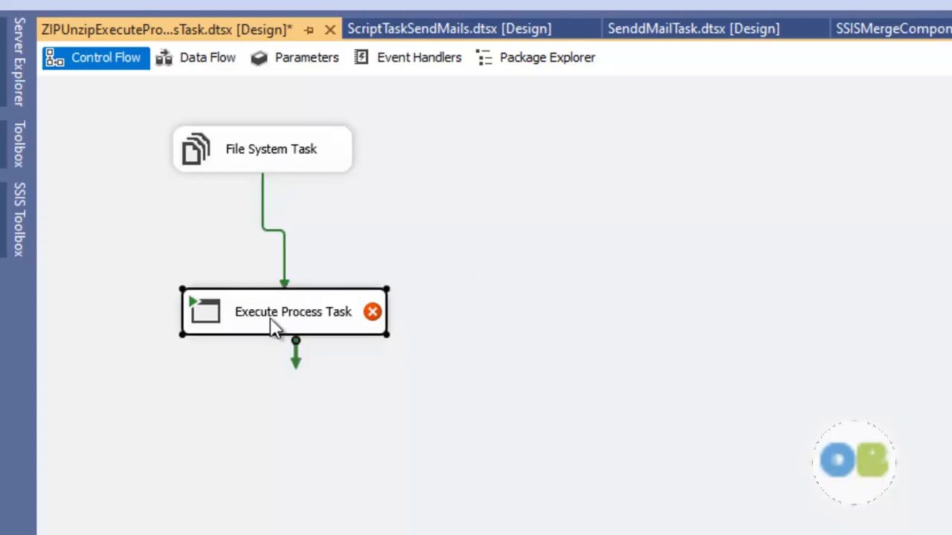
Step: Set the Execute Process Task's Executable to C:\Program Files\7-Zip\7z.exe, copying the path from File Explorer
double_click(312, 292)
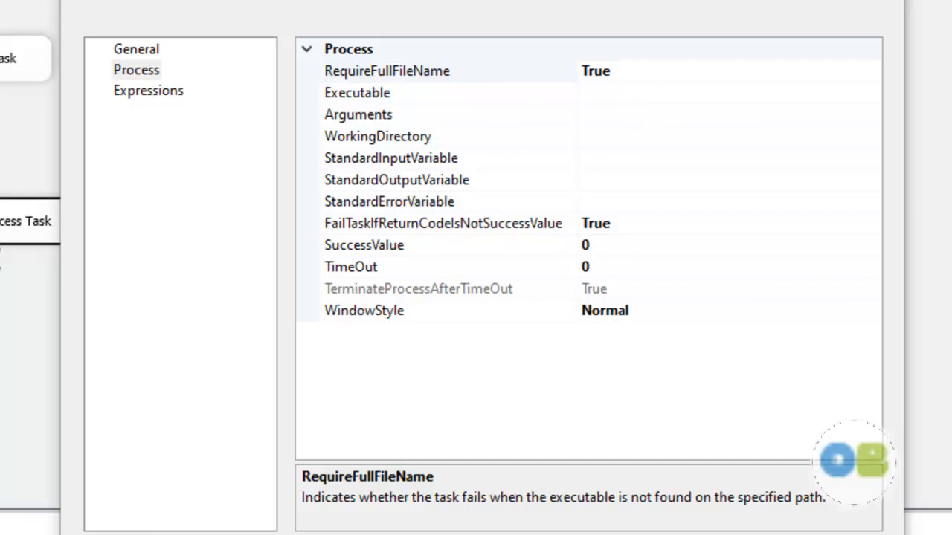
key("super+s")
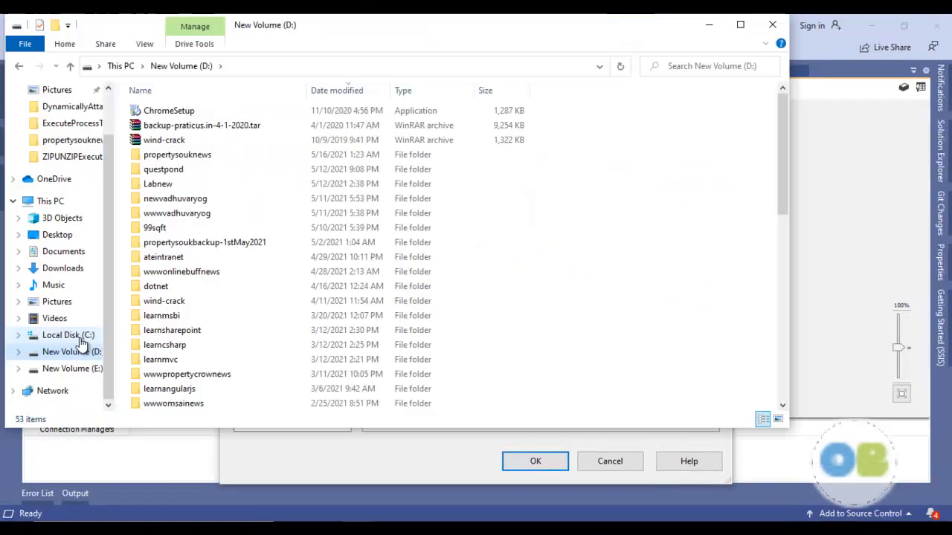
left_click(65, 335)
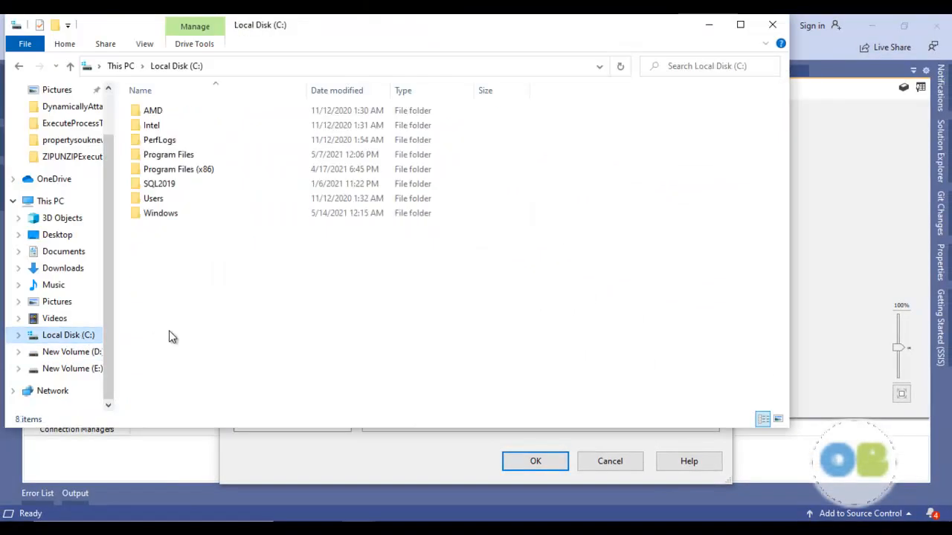
double_click(190, 156)
double_click(171, 112)
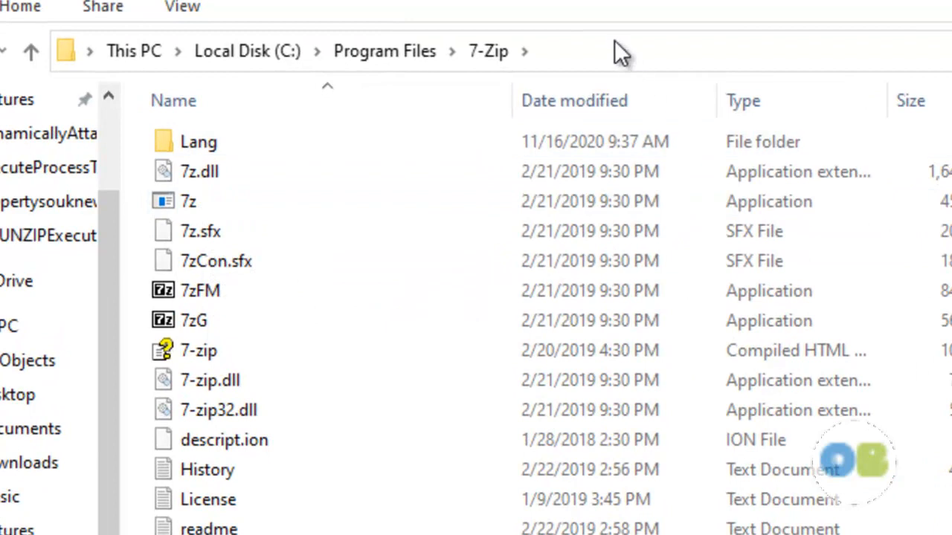
left_click(606, 50)
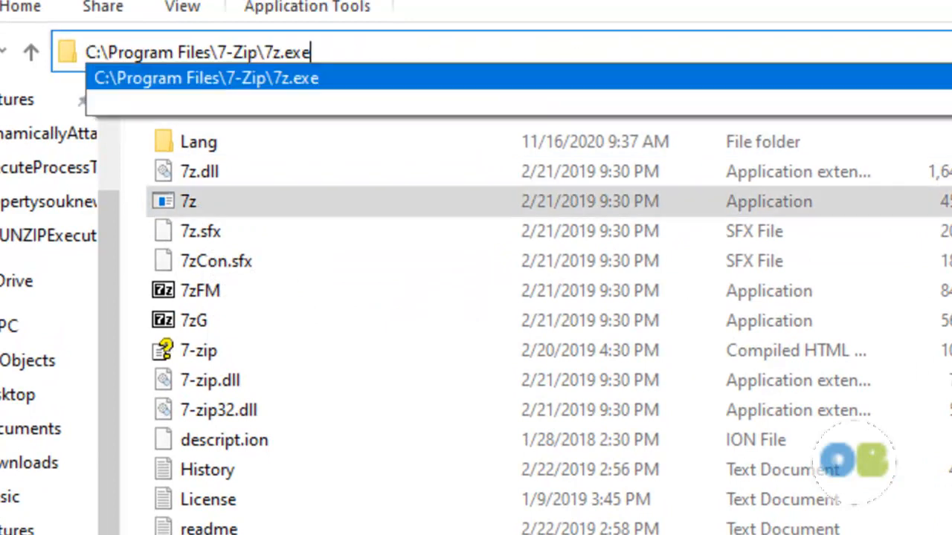
key("ctrl+a")
key("ctrl+c")
key("Escape")
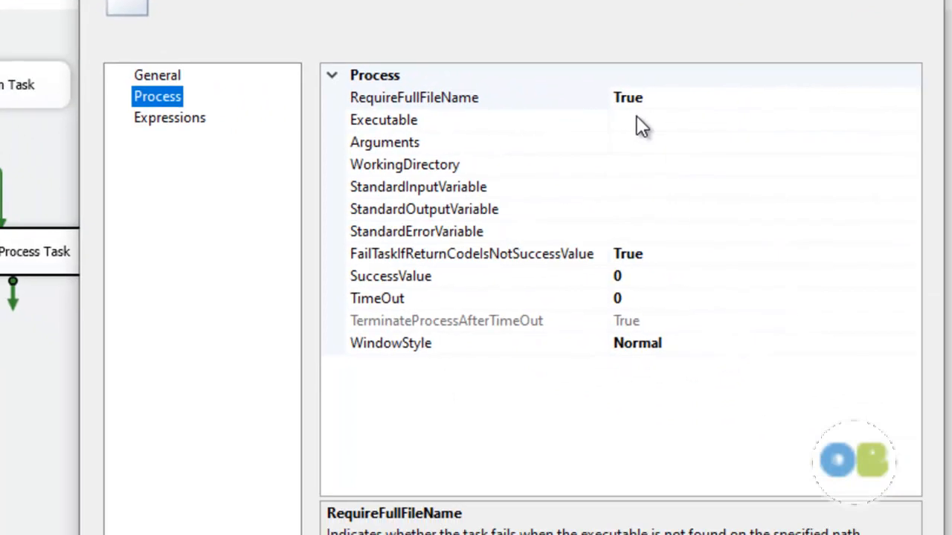
left_click(606, 108)
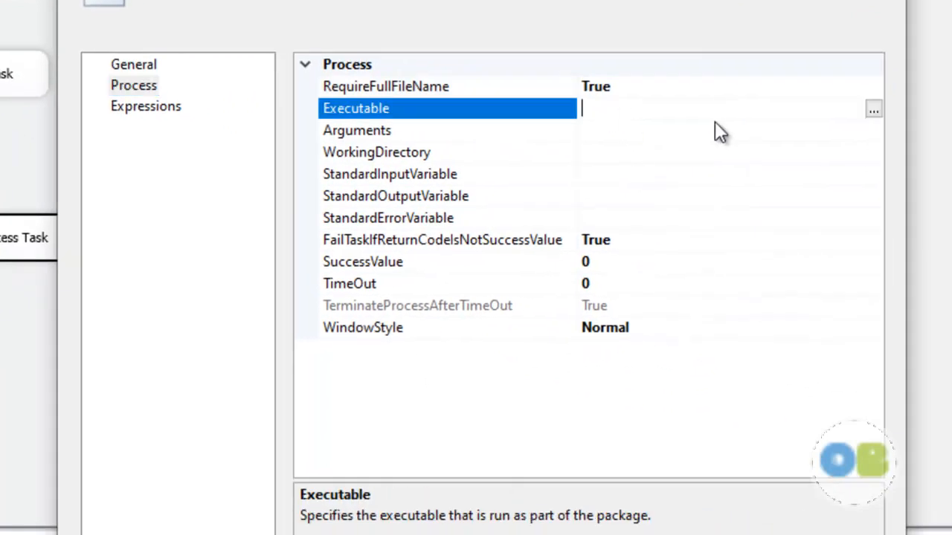
key("ctrl+v")
left_click(717, 152)
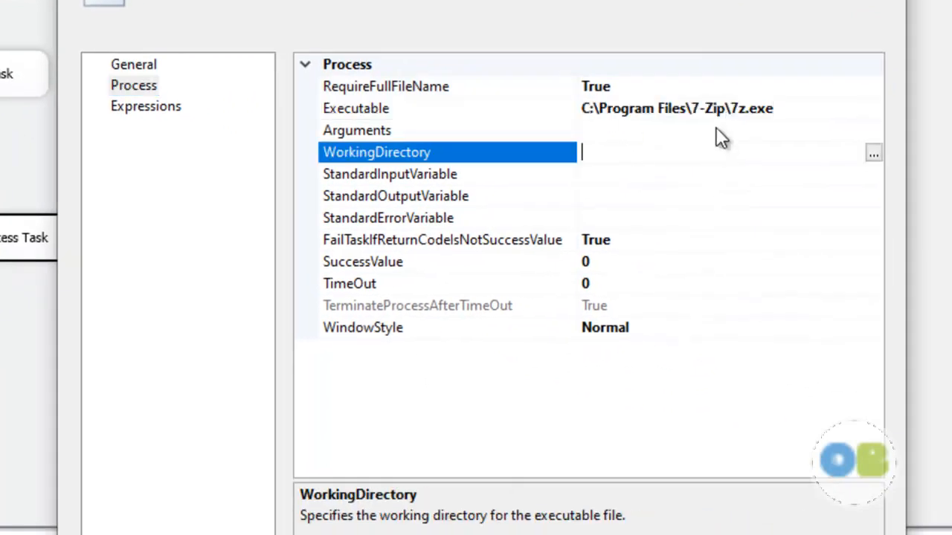
Step: Start drafting the task's Arguments value in a new Notepad document with the letter e, a space and an empty pair of double quotes
left_click(717, 130)
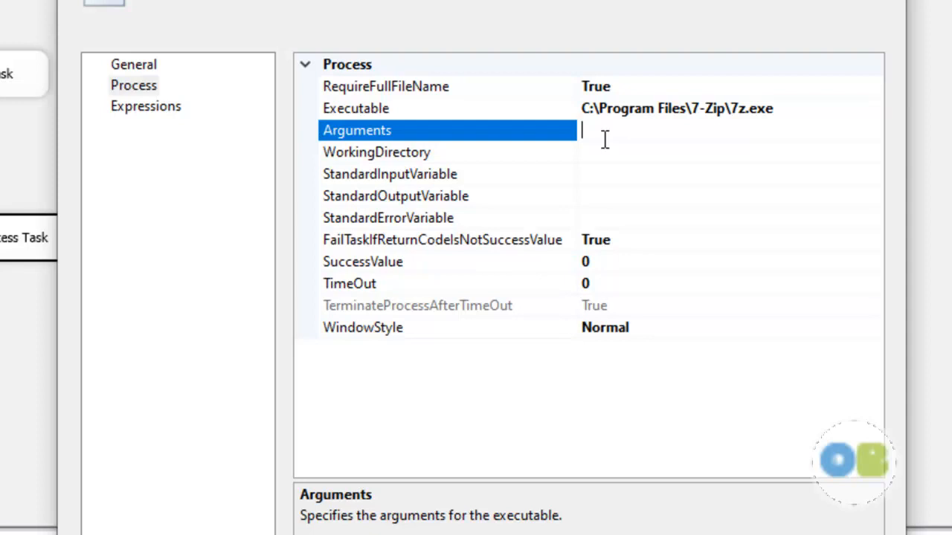
key("super+s")
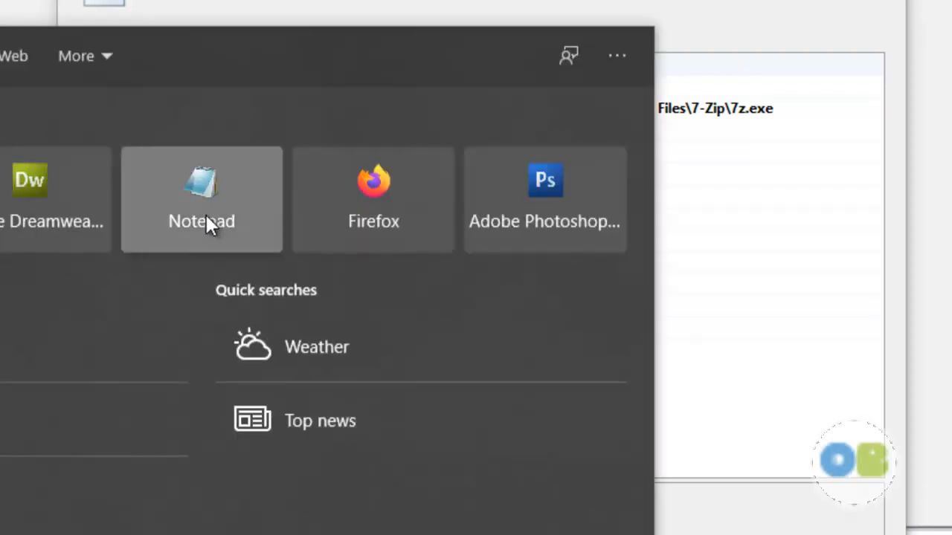
left_click(206, 216)
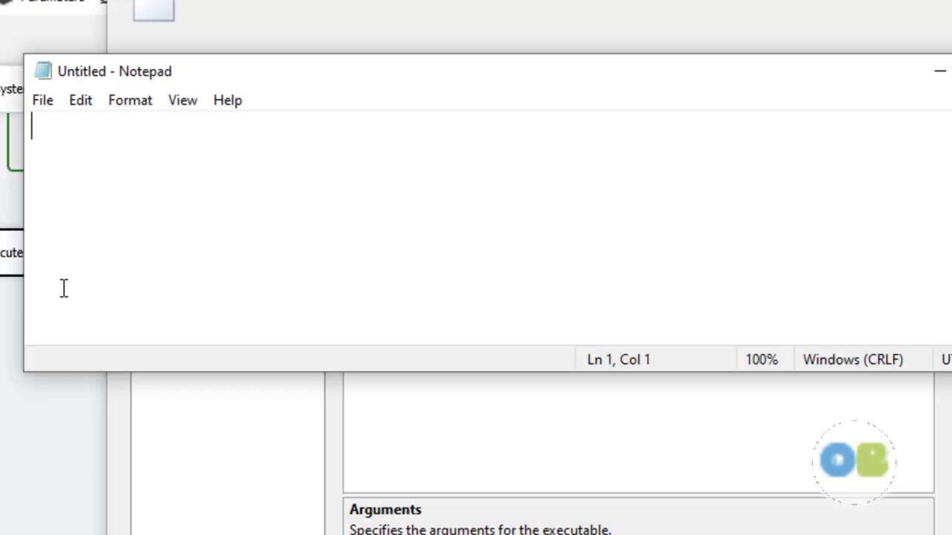
type("e")
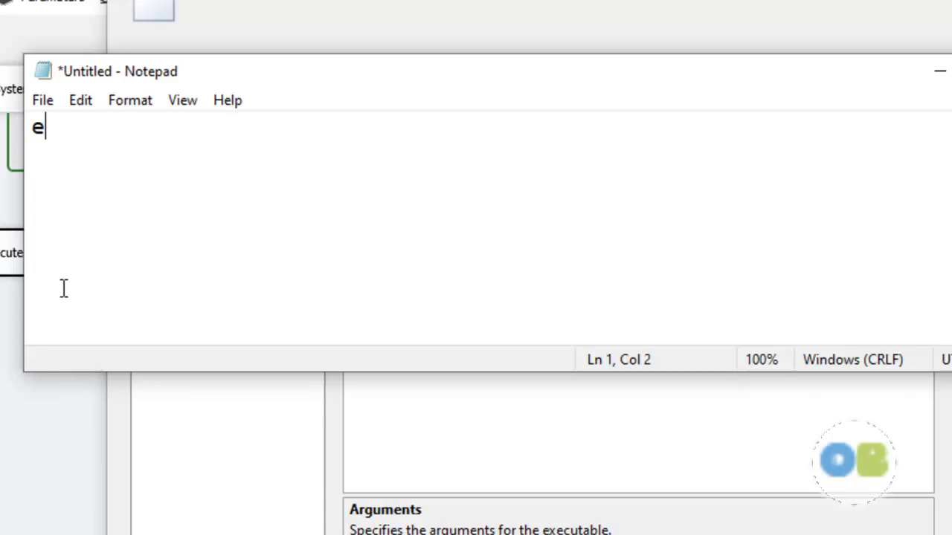
type("\"\"")
key("Left")
Step: Copy the path E:\MSBIPractice\ExecuteProcessTask\CustomerSource1.zip from File Explorer and paste it between the double quotes in Notepad
key("alt+Tab")
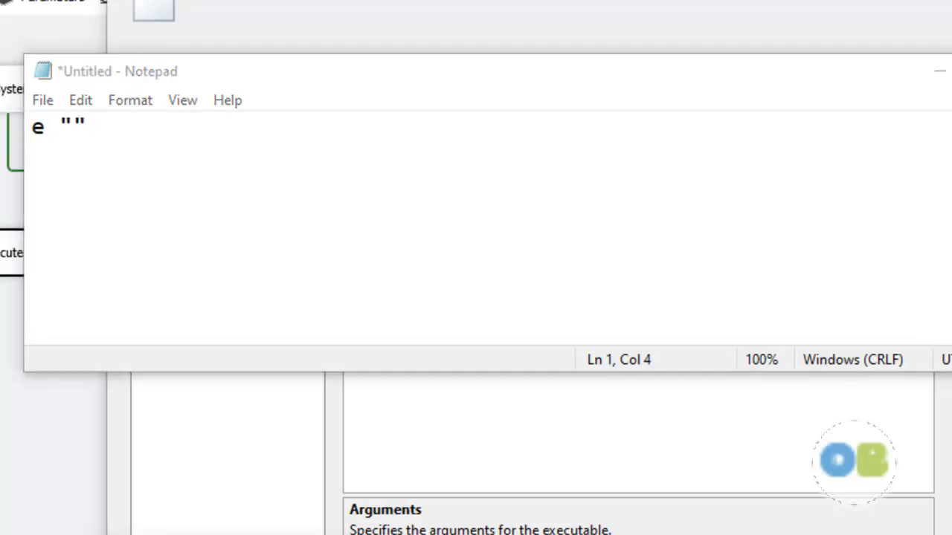
left_click(608, 46)
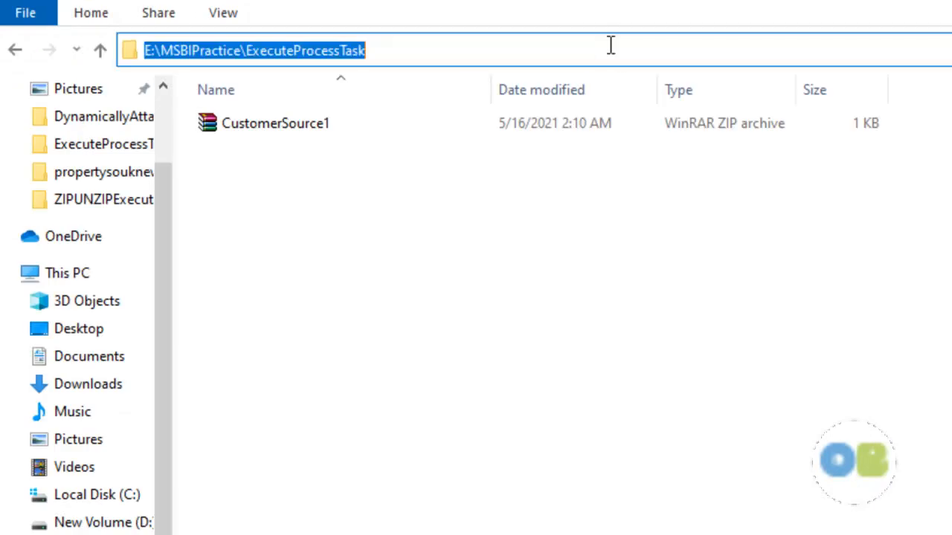
left_click(587, 47)
type("\\")
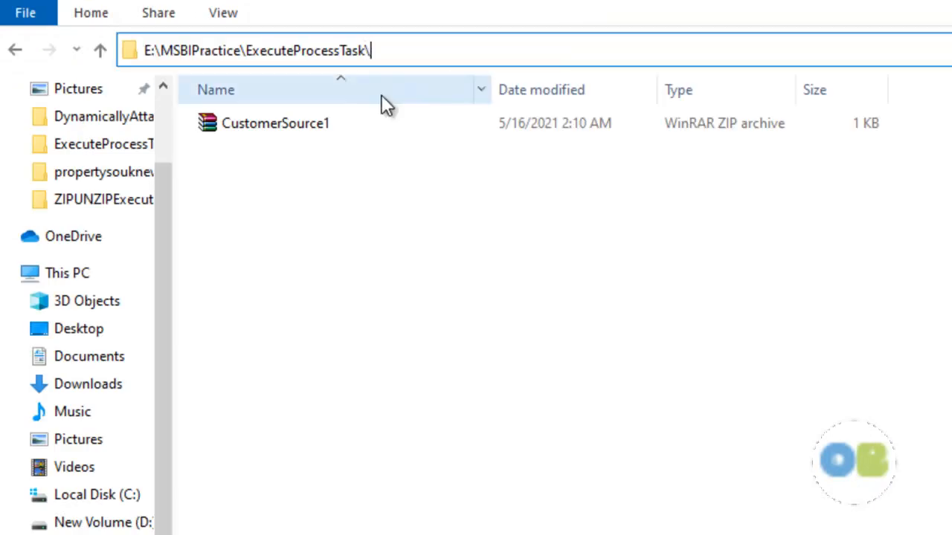
key("Down")
key("ctrl+a")
key("ctrl+c")
key("Escape")
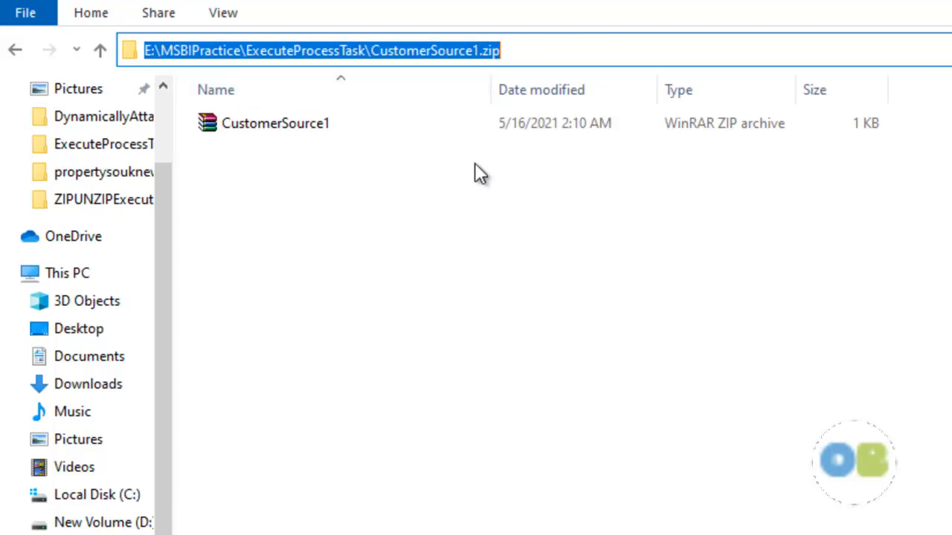
key("alt+Tab")
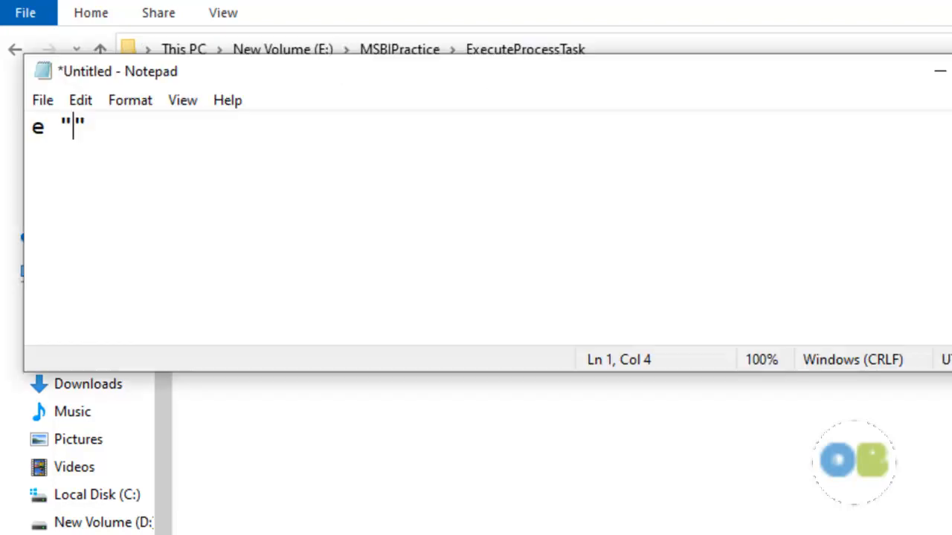
key("ctrl+v")
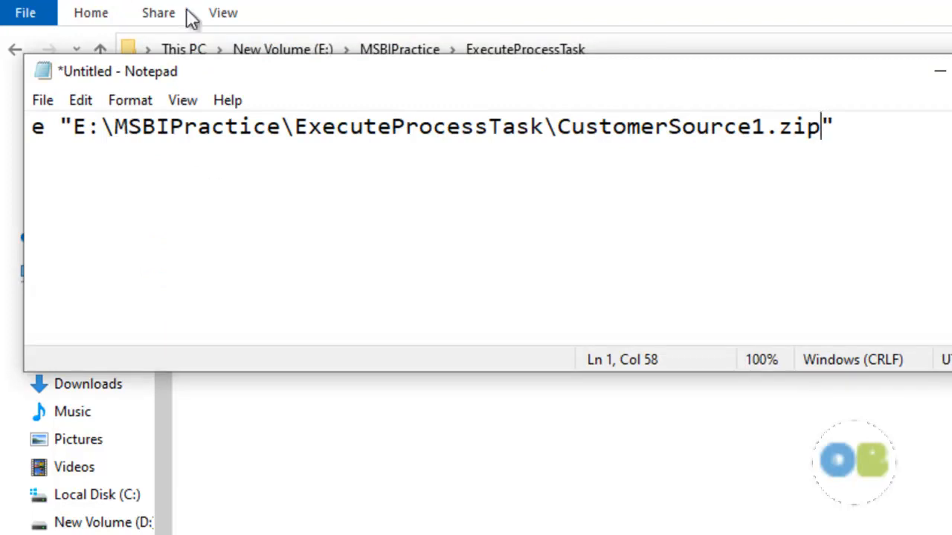
Step: Switch back to Visual Studio and add a package variable named Unzipargs
key("alt+Tab")
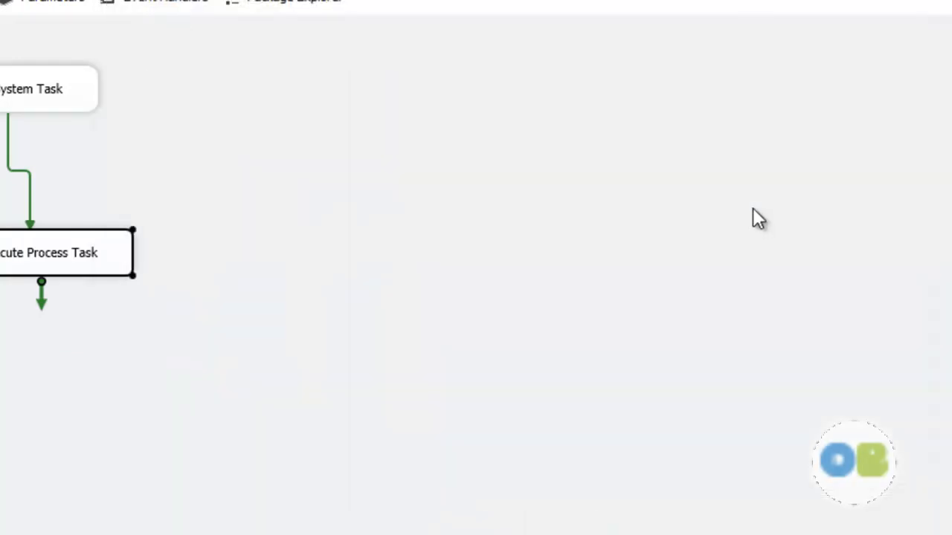
right_click(753, 208)
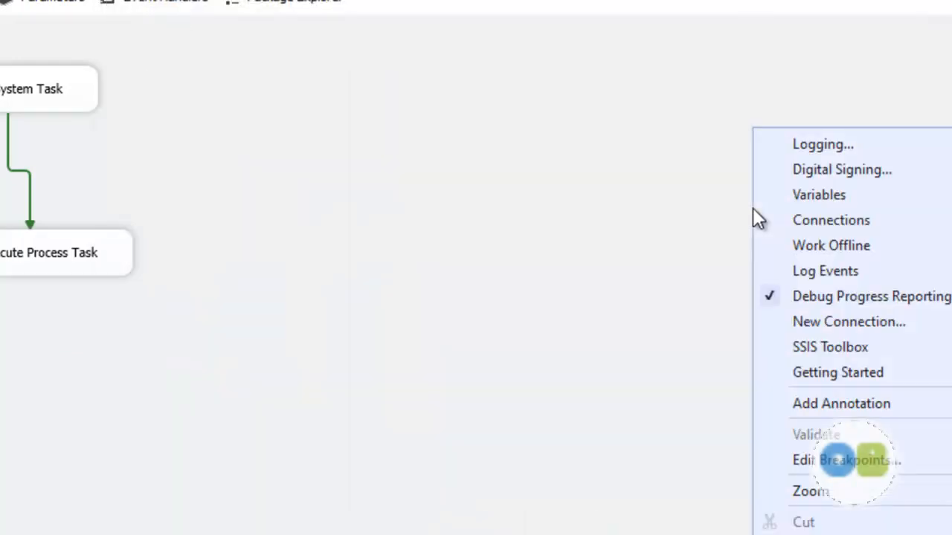
left_click(841, 196)
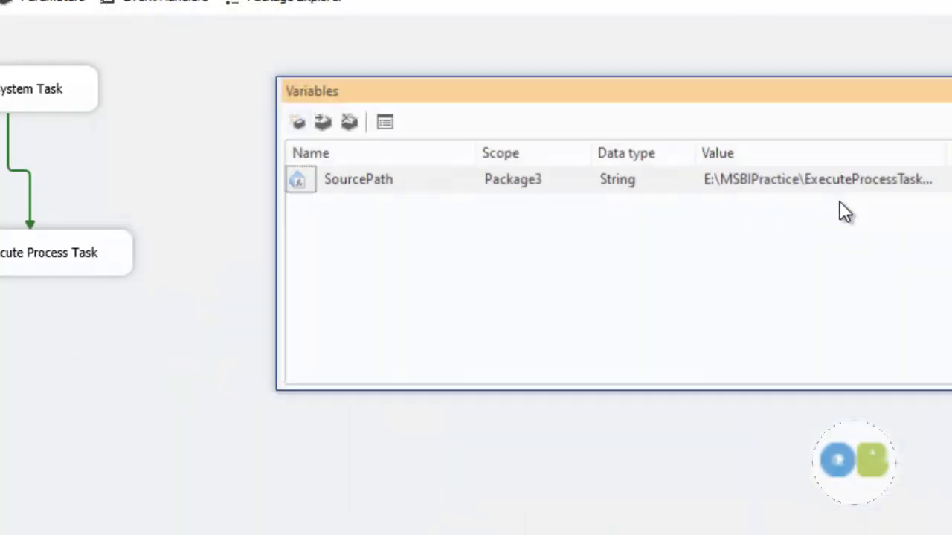
left_click(298, 121)
double_click(387, 208)
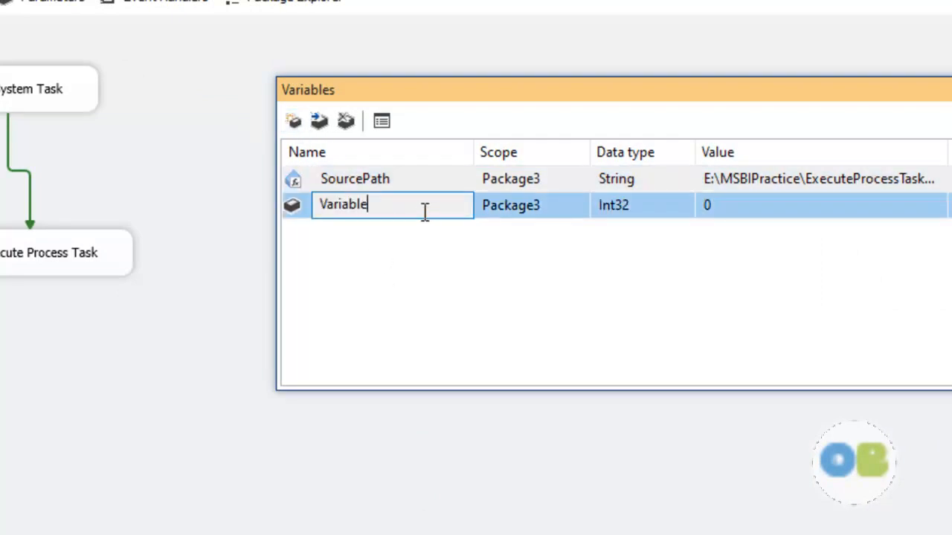
left_click_drag(425, 213, 267, 193)
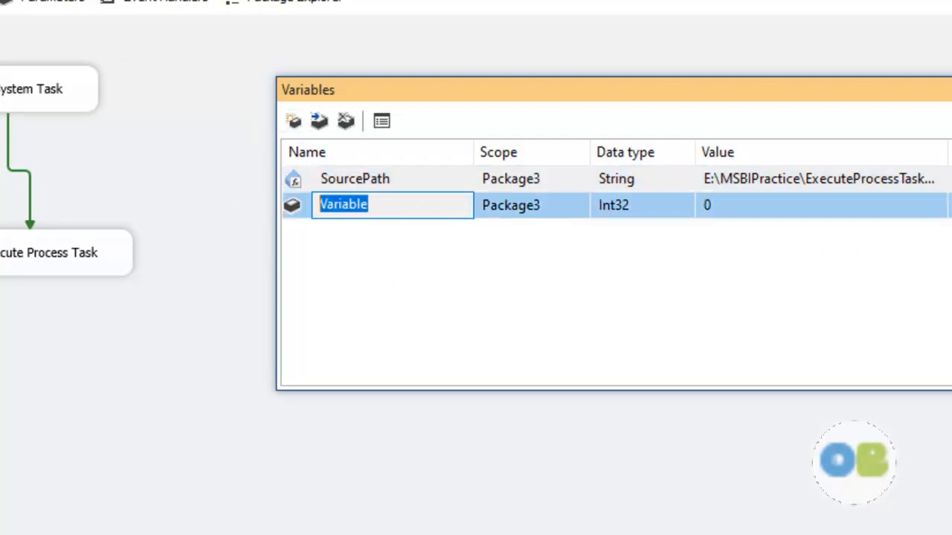
type("Unzip")
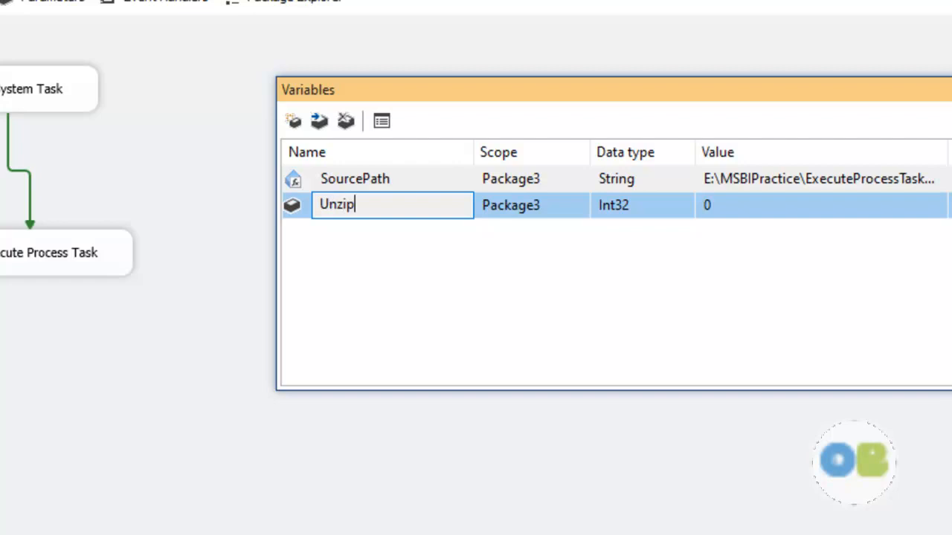
type("args")
key("Return")
Step: Set the data type of the Unzipargs variable to String
left_click(612, 199)
left_click(622, 313)
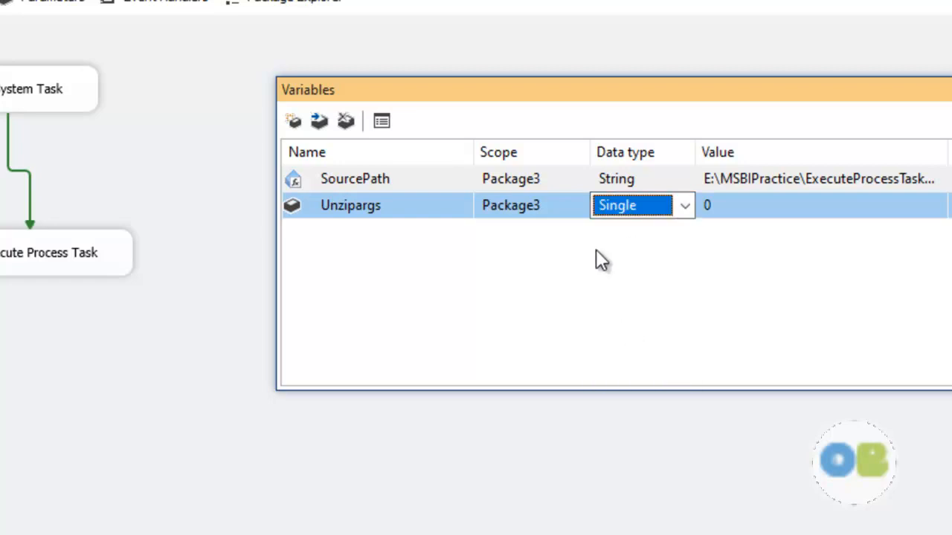
key("s")
key("Return")
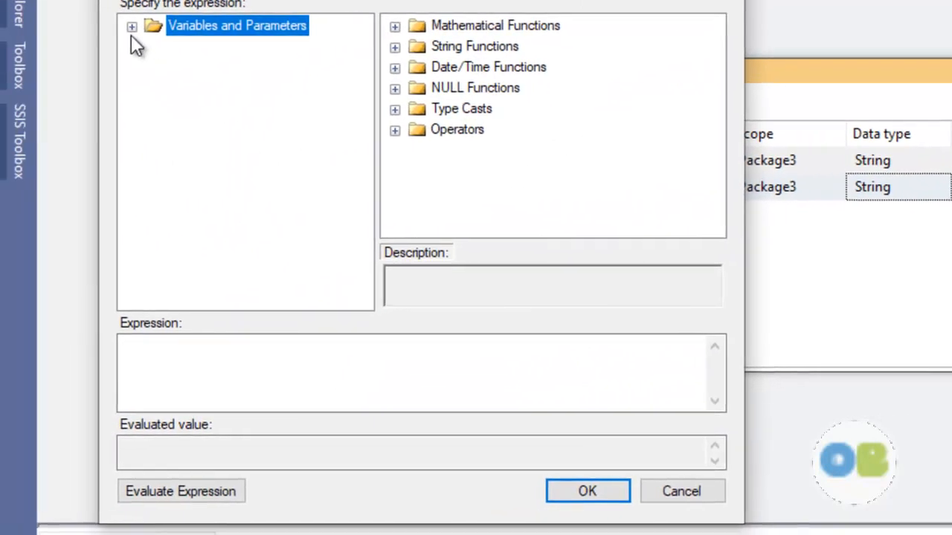
Step: Build the Unzipargs expression as @[$Package::FolderPath] +@[$Package::SourceZipFile] and evaluate it
left_click(131, 27)
left_click_drag(298, 89, 249, 382)
left_click(208, 494)
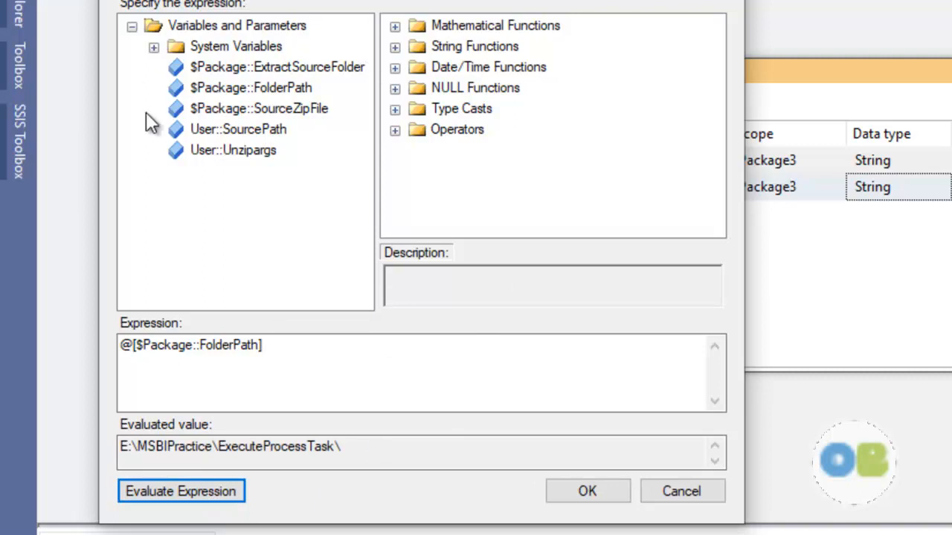
left_click_drag(241, 108, 271, 359)
left_click(266, 357)
type("+@[$Package::SourceZipFile")
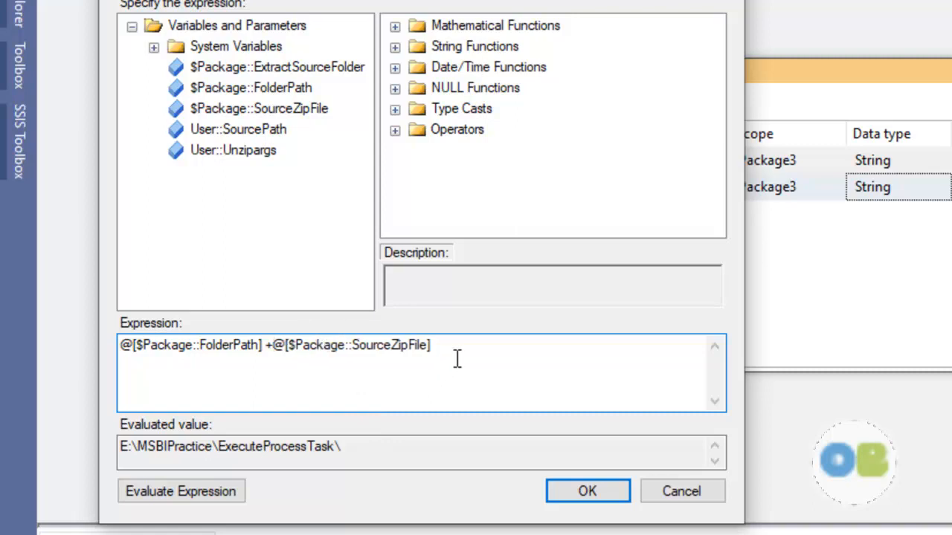
left_click(229, 498)
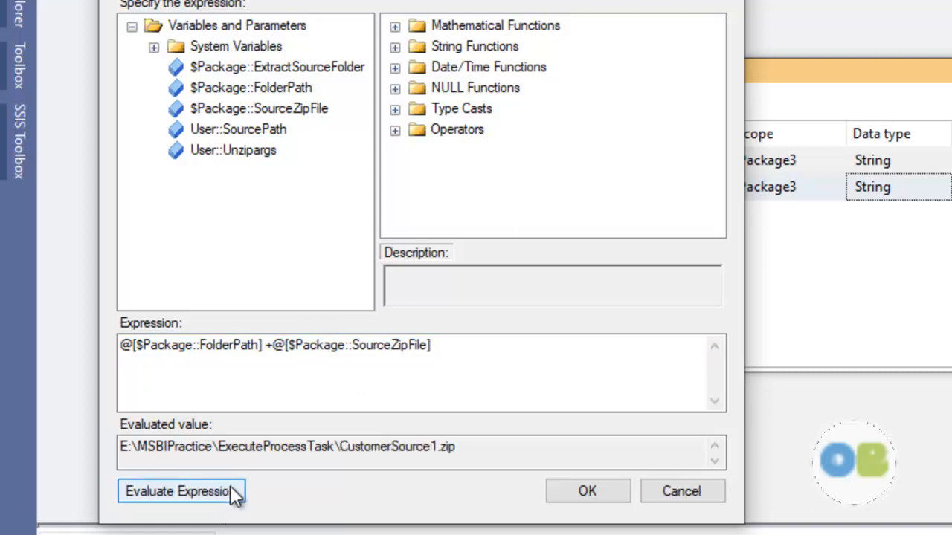
Step: Prefix the Unzipargs expression with "e "+, keeping the space after e, evaluate and accept it, and close the variables list
left_click(497, 357)
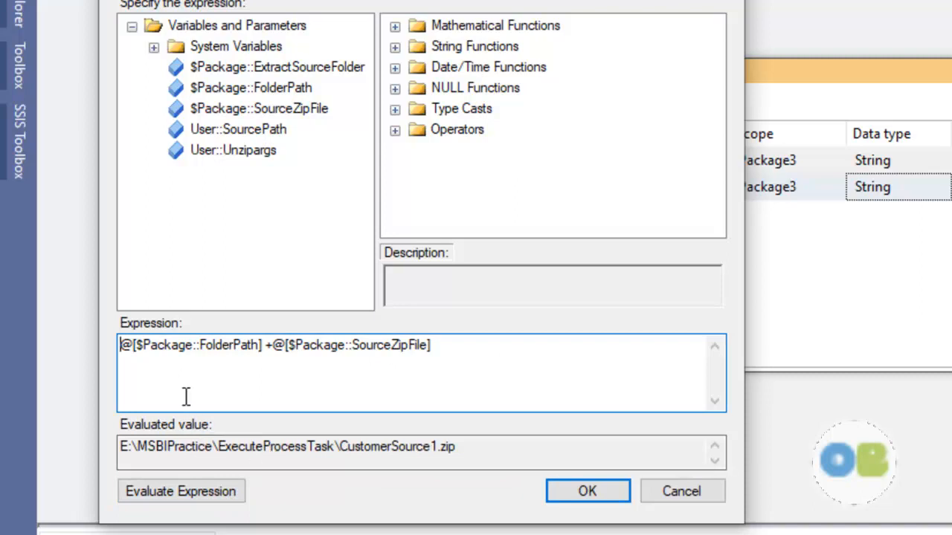
type("\"e\"")
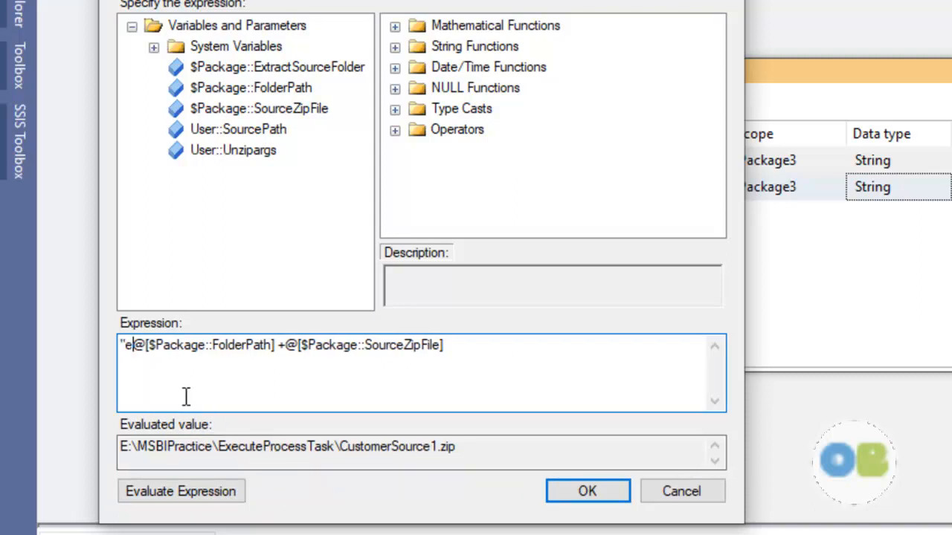
key("BackSpace")
type("+")
key("Left")
key("Left")
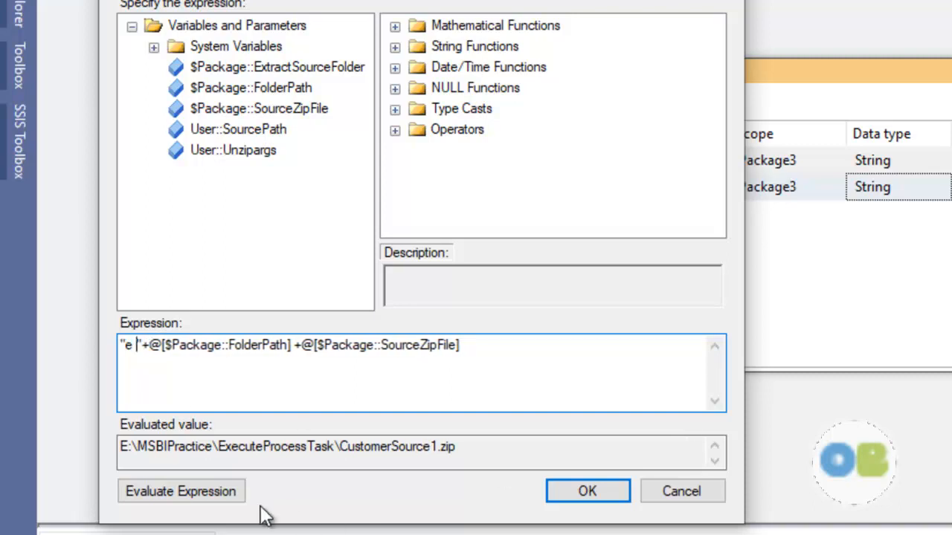
left_click(208, 491)
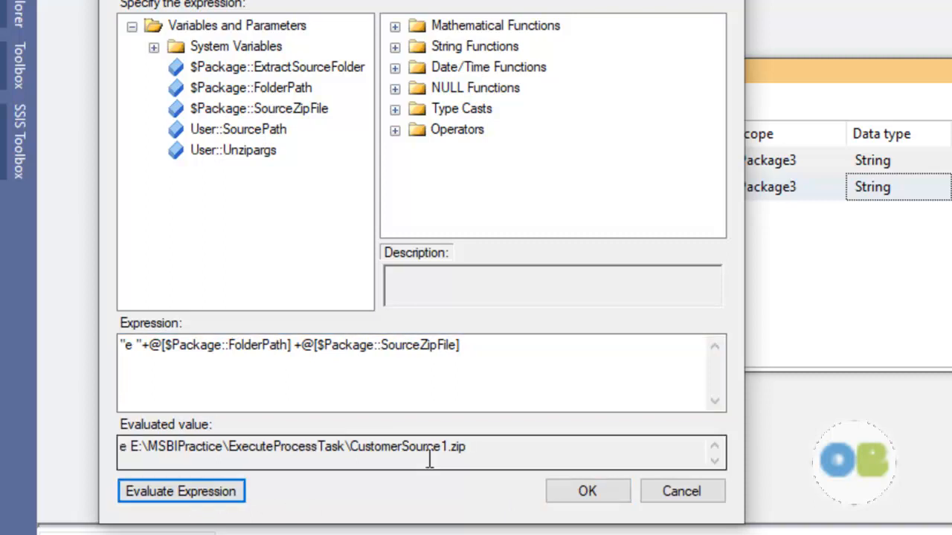
left_click(588, 499)
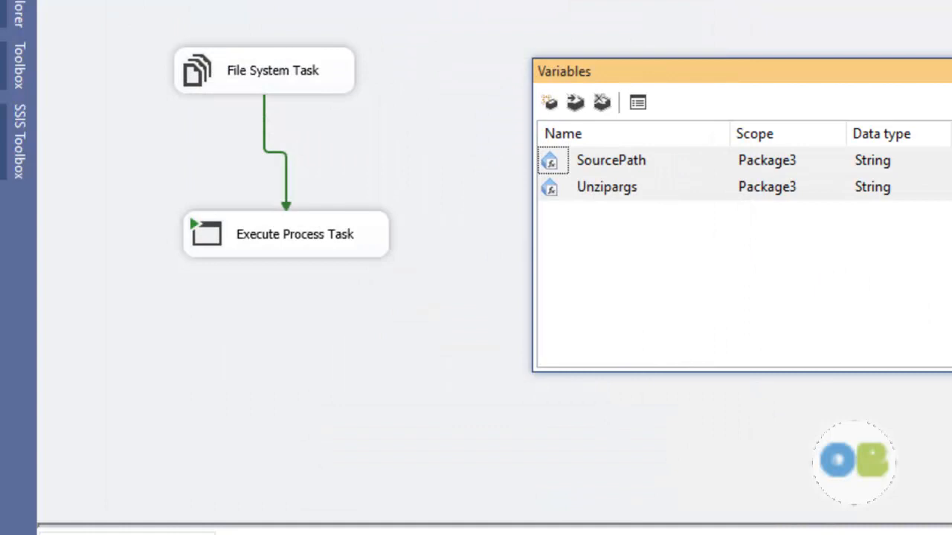
key("shift+Escape")
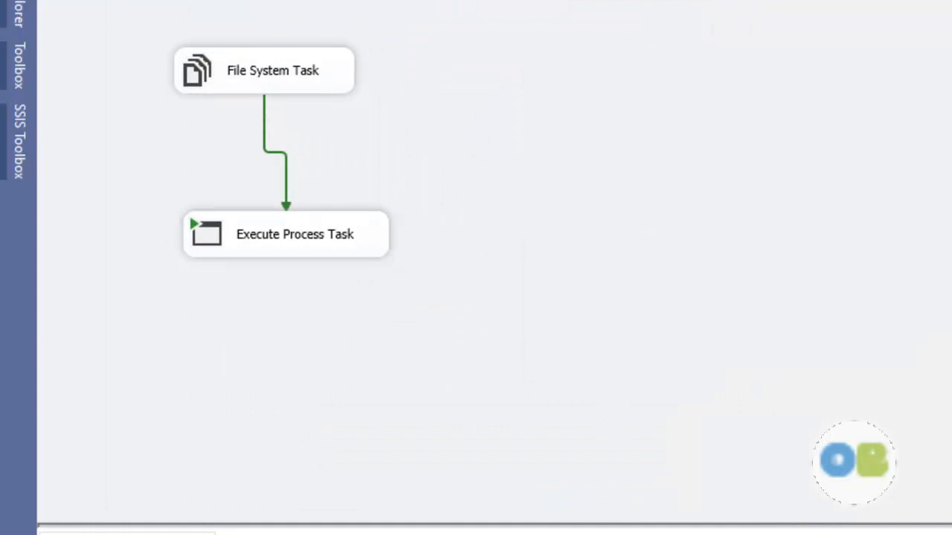
Step: Add a property expression to the Execute Process Task that sets Arguments to @[User::Unzipargs], evaluating it before accepting
double_click(219, 248)
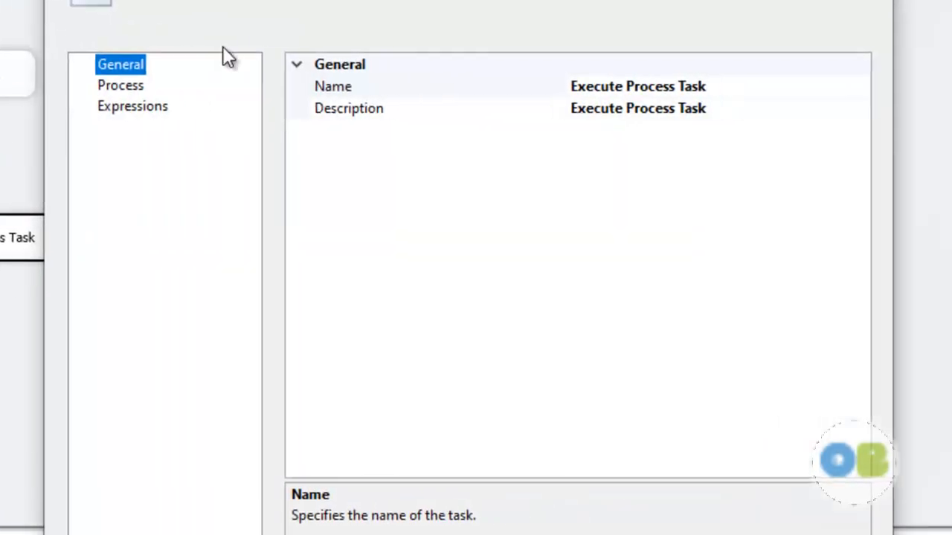
left_click(135, 109)
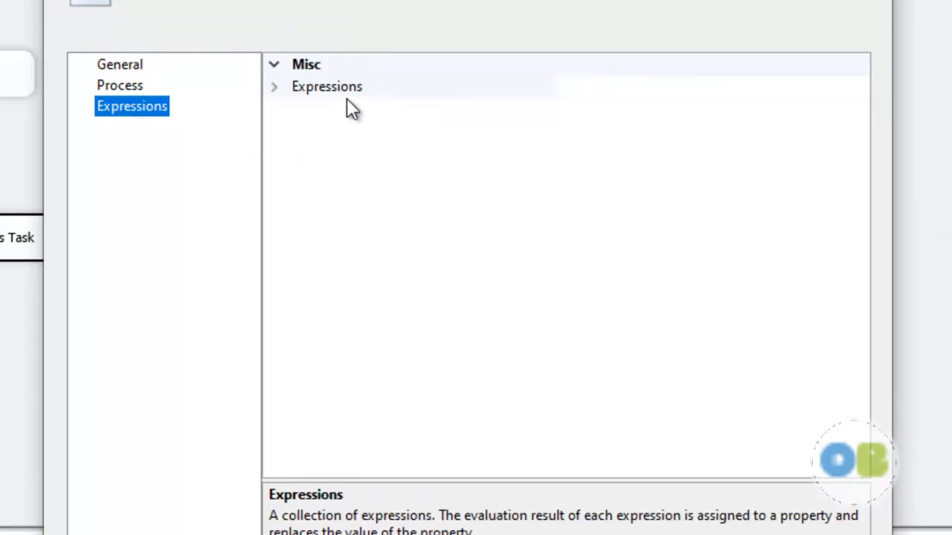
left_click(279, 90)
left_click(859, 88)
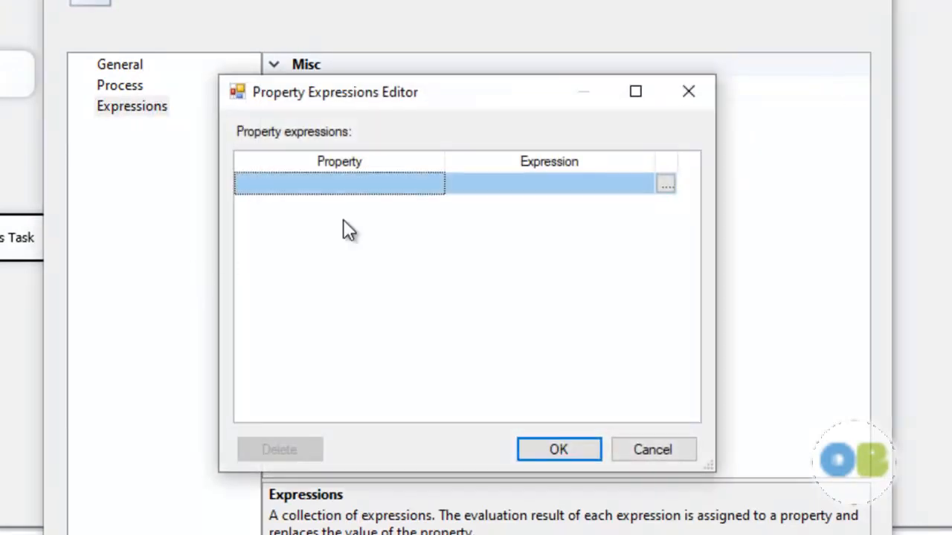
left_click(387, 185)
left_click(328, 202)
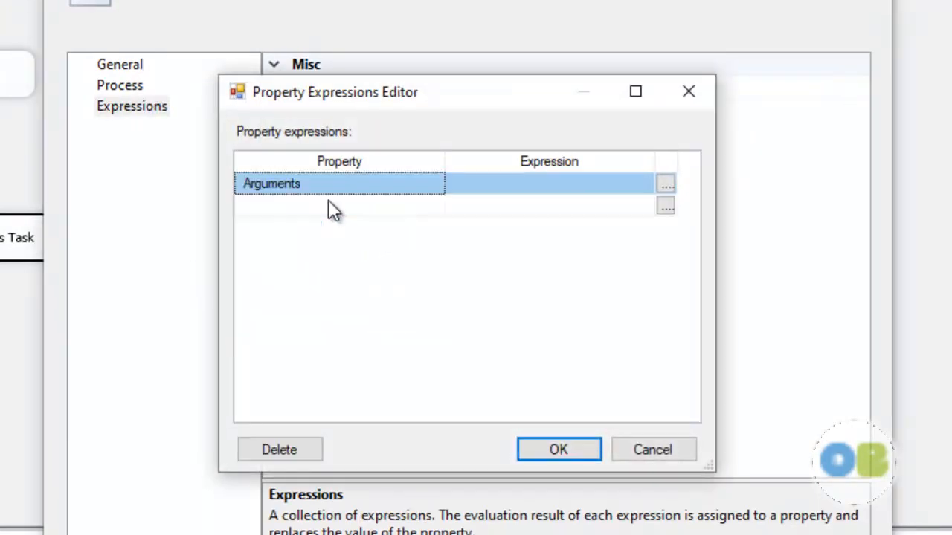
left_click(665, 184)
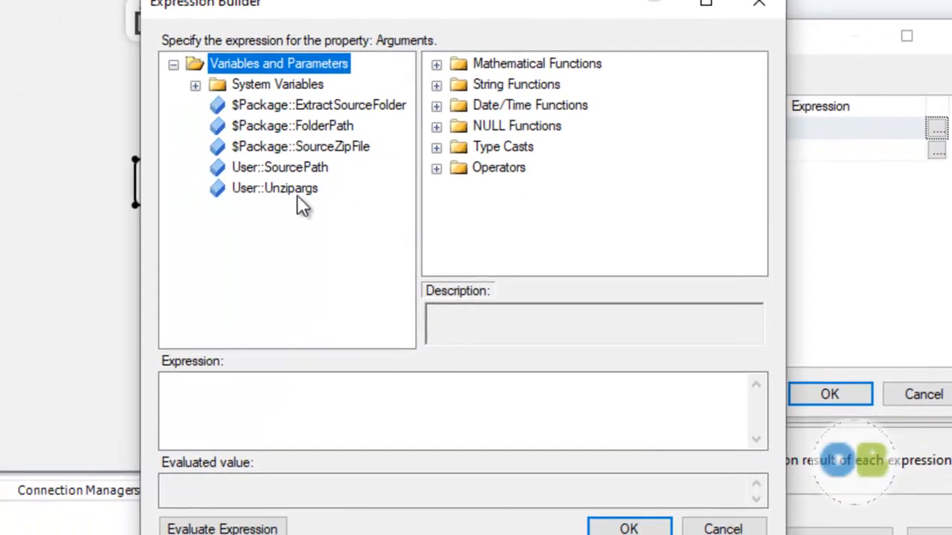
left_click_drag(236, 202, 259, 321)
left_click_drag(319, 309, 340, 453)
left_click(281, 528)
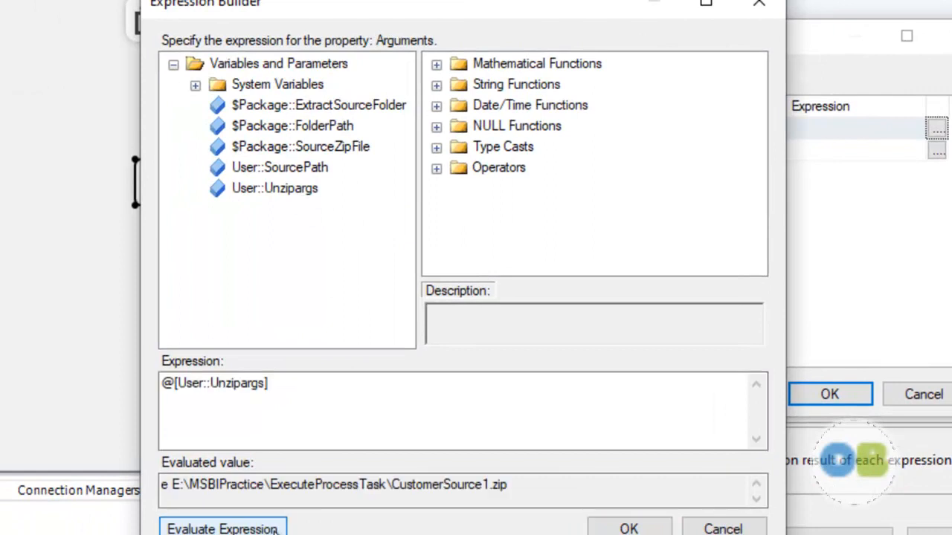
left_click(629, 528)
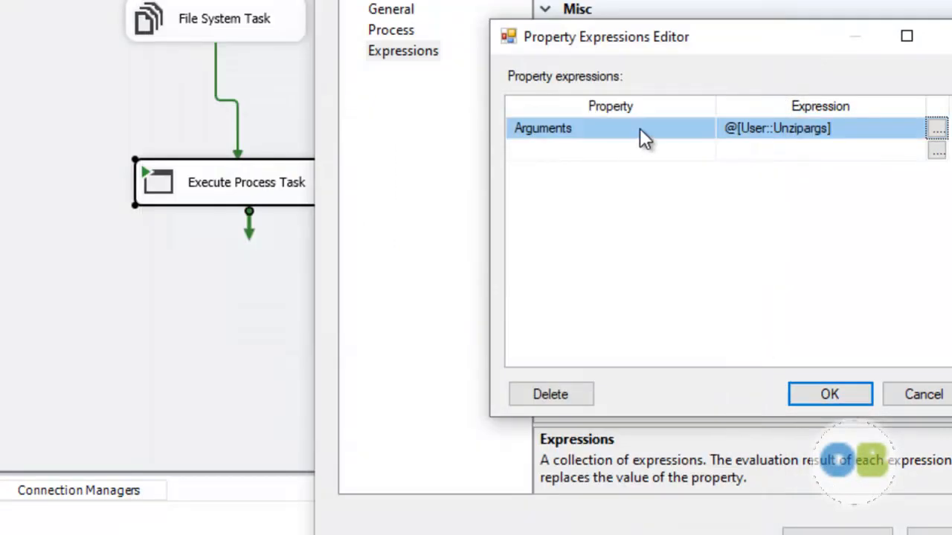
Step: Add a second property expression that sets WorkingDirectory to @[User::SourcePath], and evaluate it to check the folder path
left_click(658, 154)
left_click(666, 150)
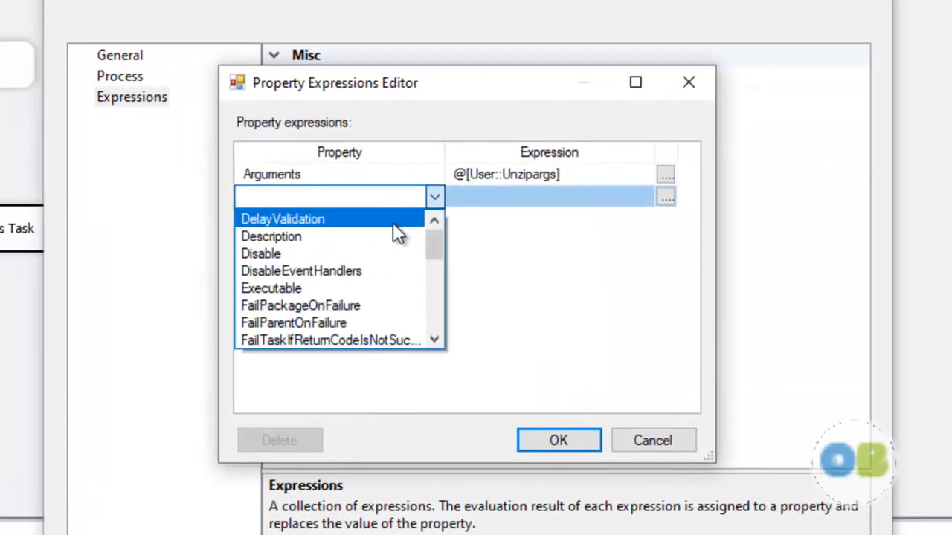
key("w")
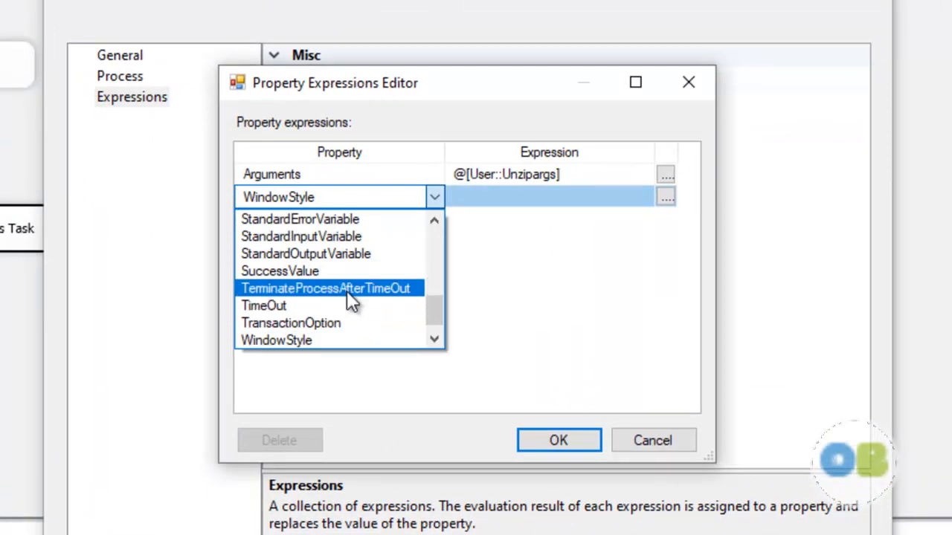
scroll(347, 291, "down", 1)
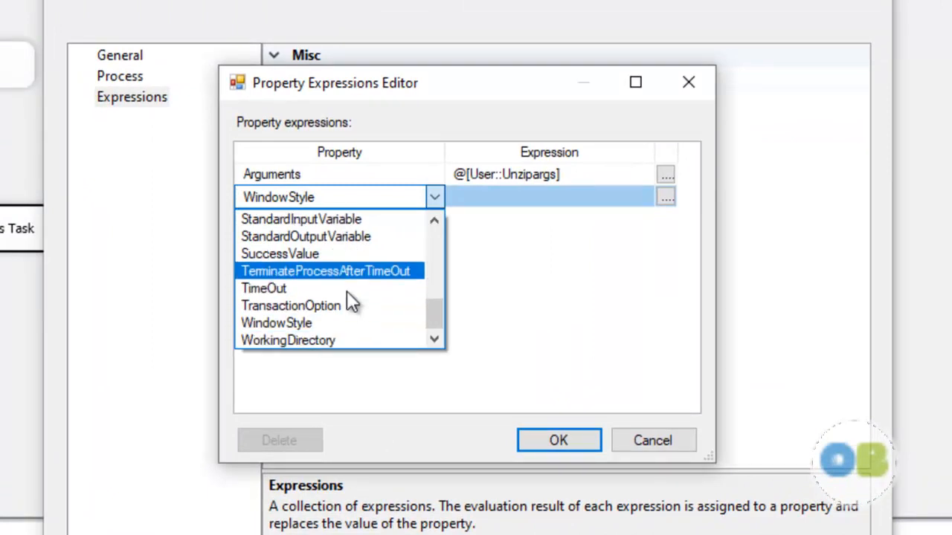
left_click(317, 341)
left_click(664, 197)
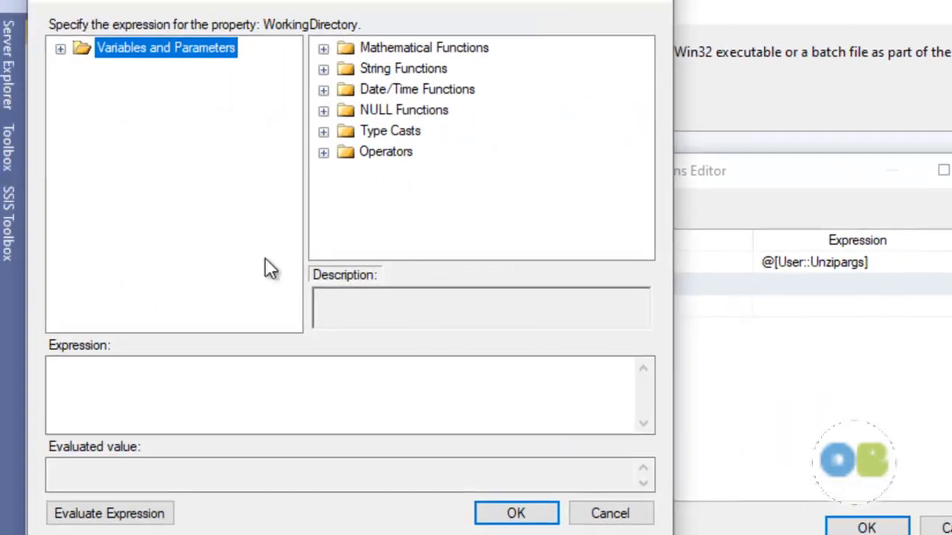
left_click(46, 45)
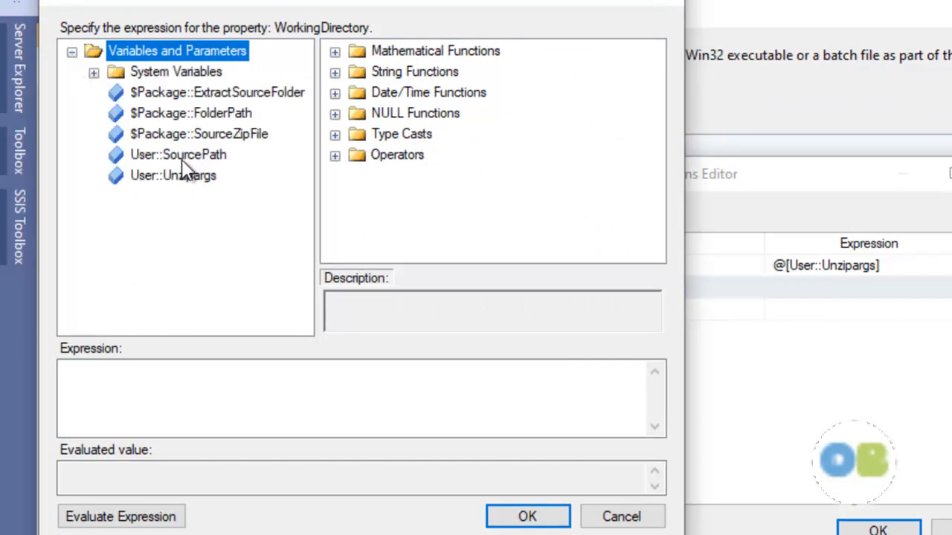
left_click_drag(180, 155, 185, 405)
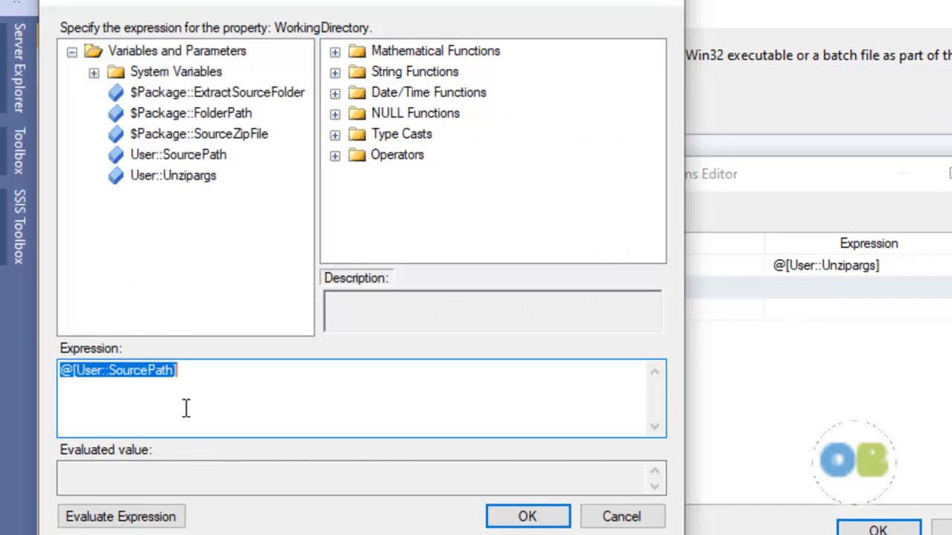
left_click(137, 526)
left_click(353, 479)
left_click_drag(377, 476, 276, 478)
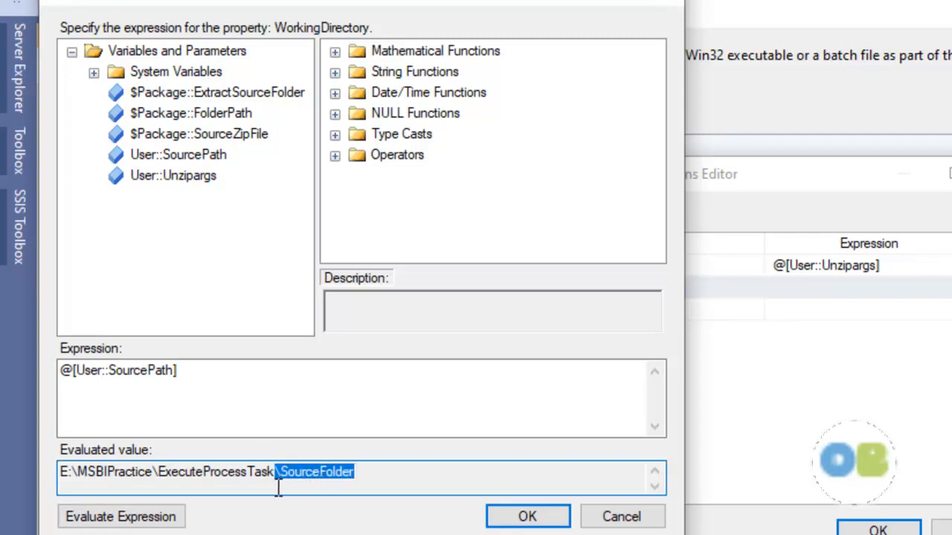
left_click(527, 516)
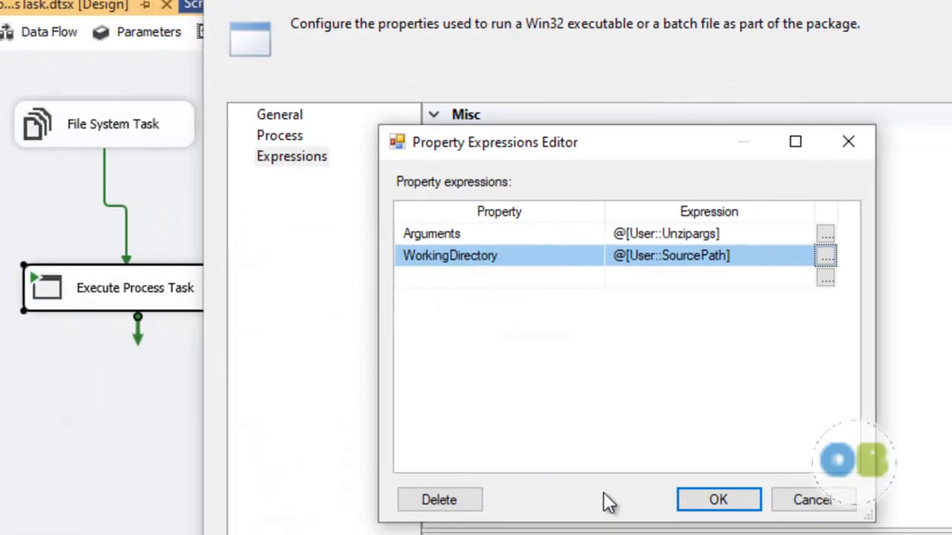
Step: Accept both property expressions, review the Execute Process Task's process settings, and save the task
left_click(758, 508)
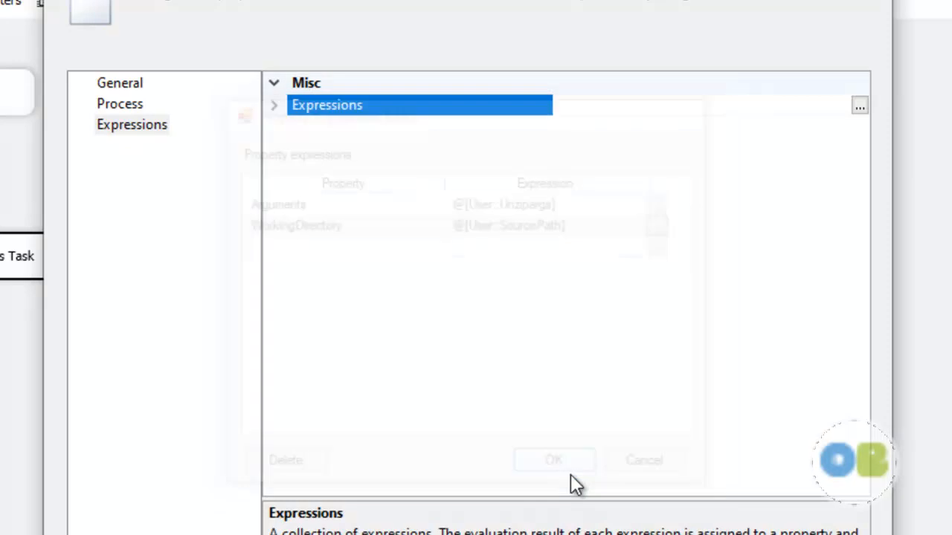
left_click(133, 86)
left_click(134, 108)
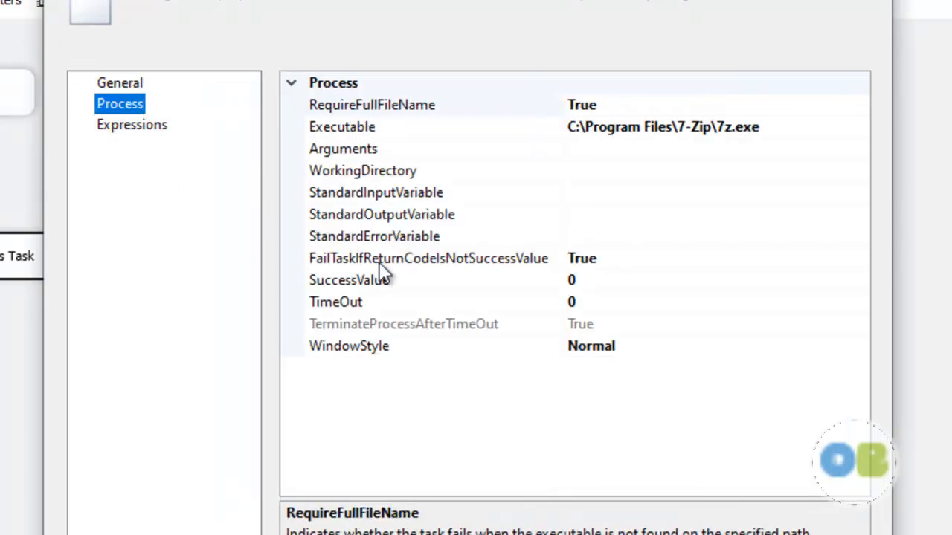
left_click(595, 534)
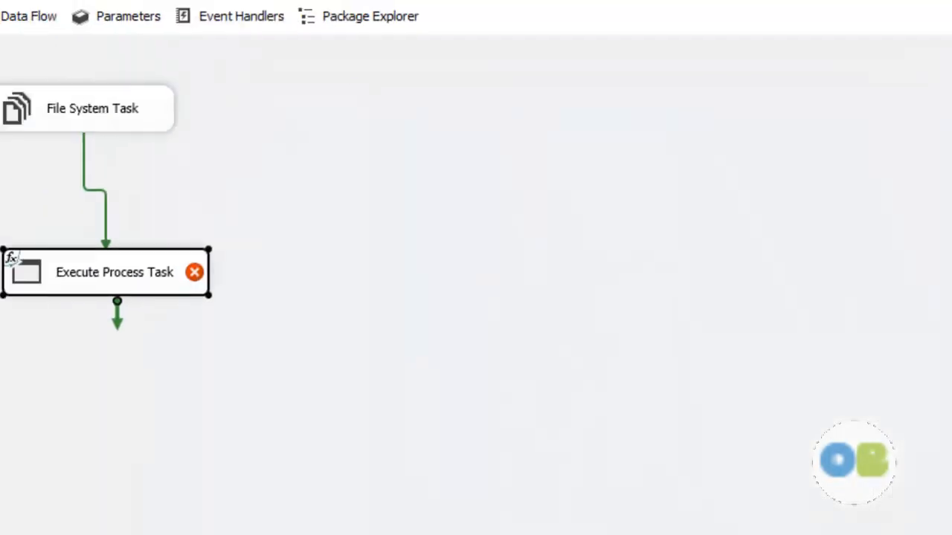
Step: Check the Execute Process Task's validation error and set the task's DelayValidation property to True
mouse_move(157, 267)
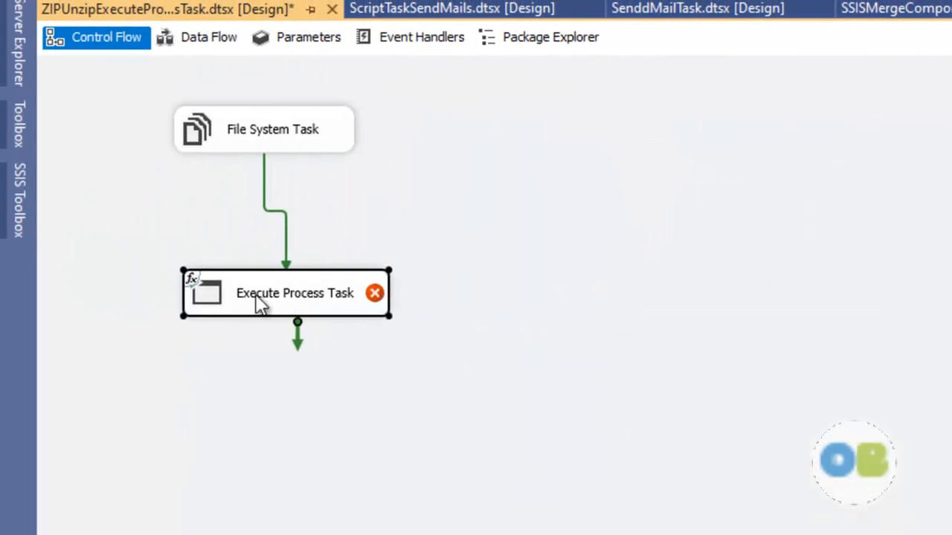
mouse_move(373, 293)
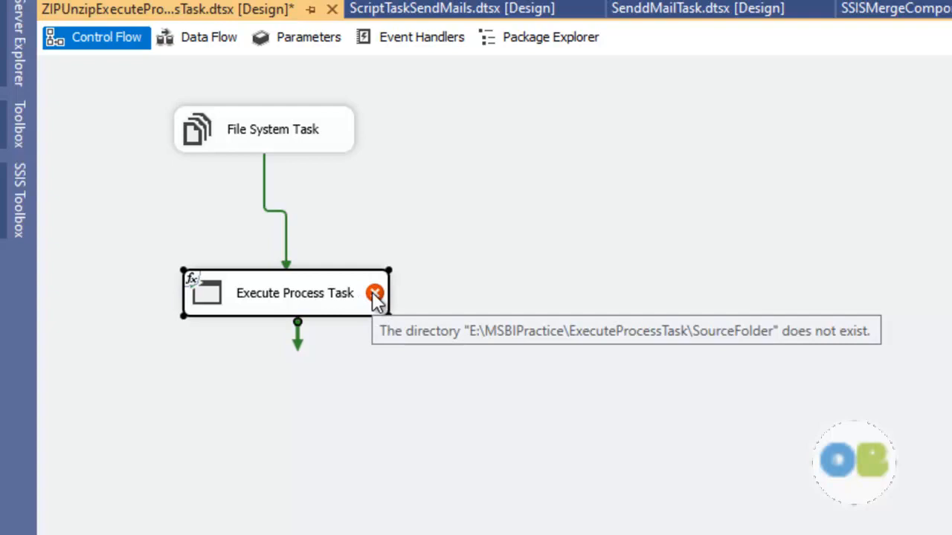
left_click(300, 127)
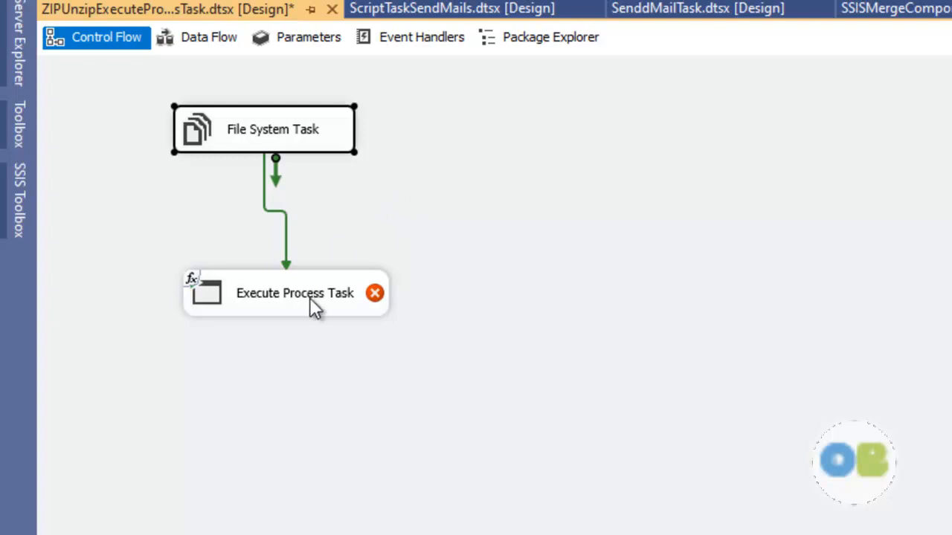
left_click(287, 308)
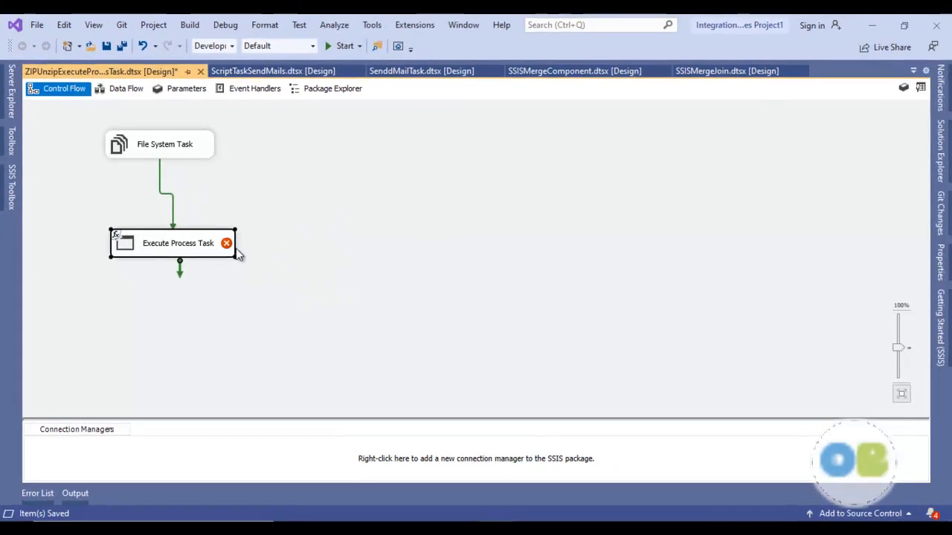
left_click(941, 269)
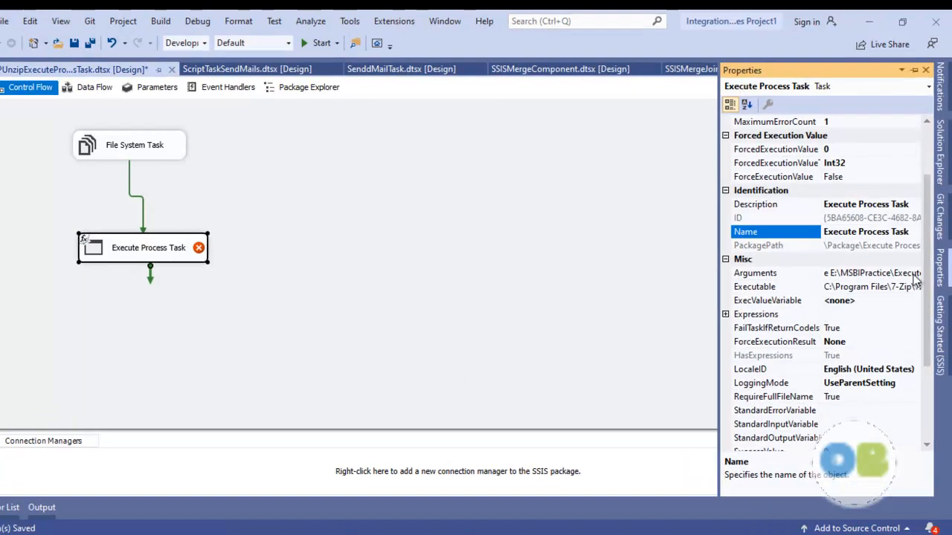
scroll(824, 231, "up", 2)
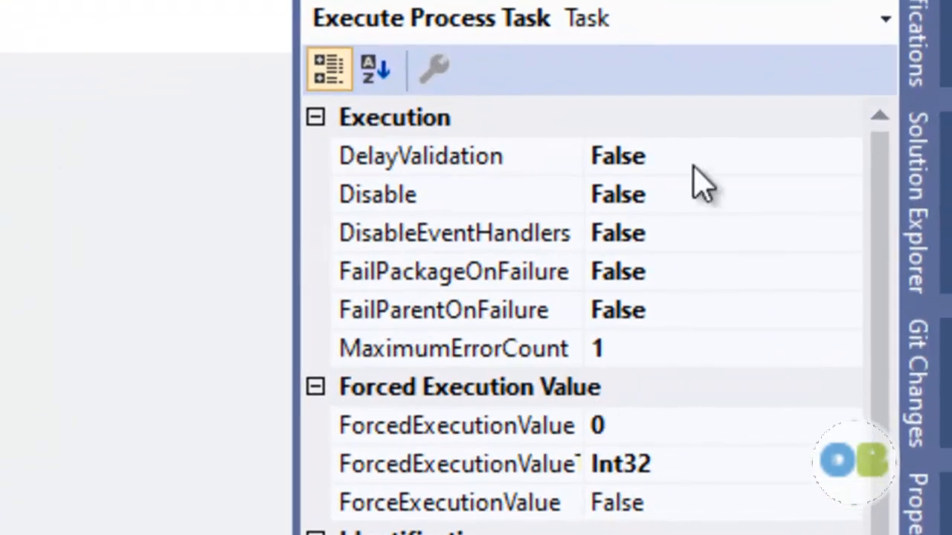
left_click(817, 159)
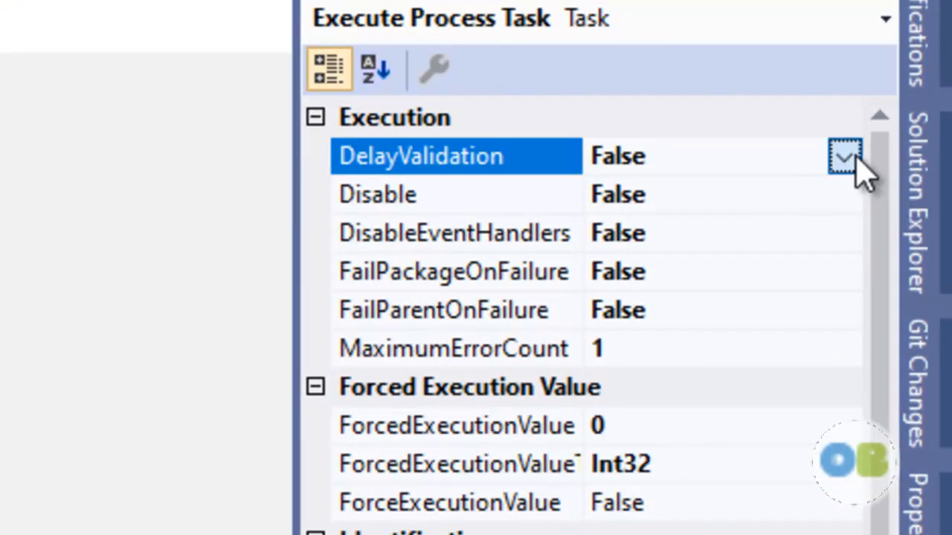
left_click(844, 156)
left_click(670, 201)
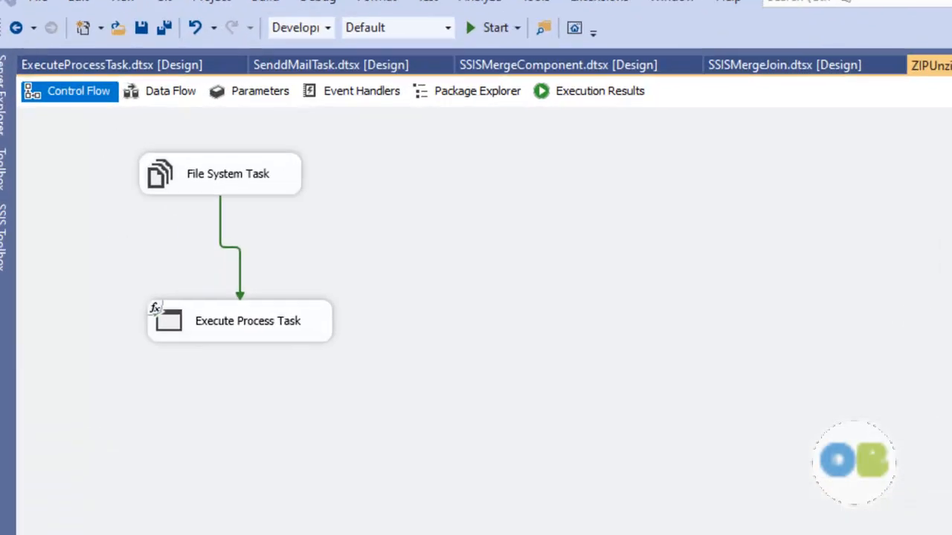
Step: Run the package and compare the files in SourceFolder with the contents of the CustomerSource1 ZIP archive
left_click(550, 22)
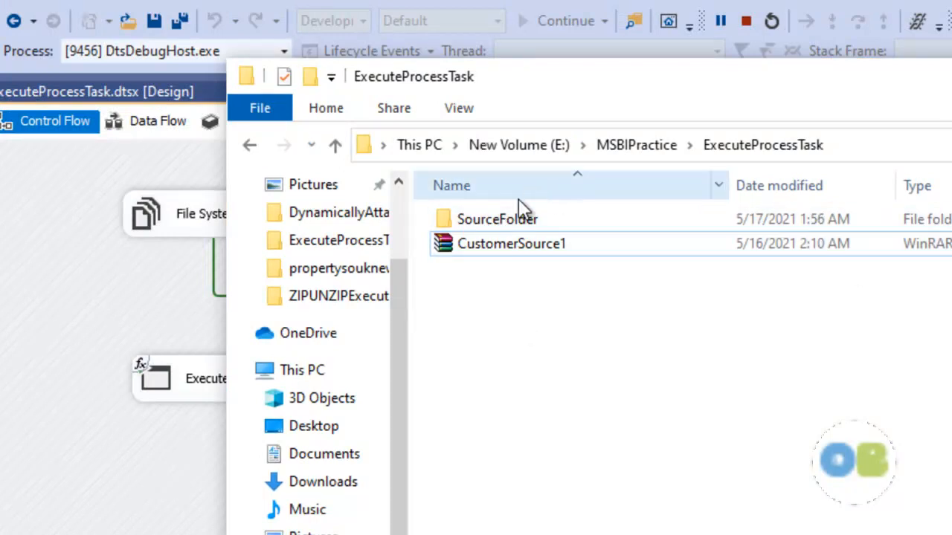
double_click(513, 219)
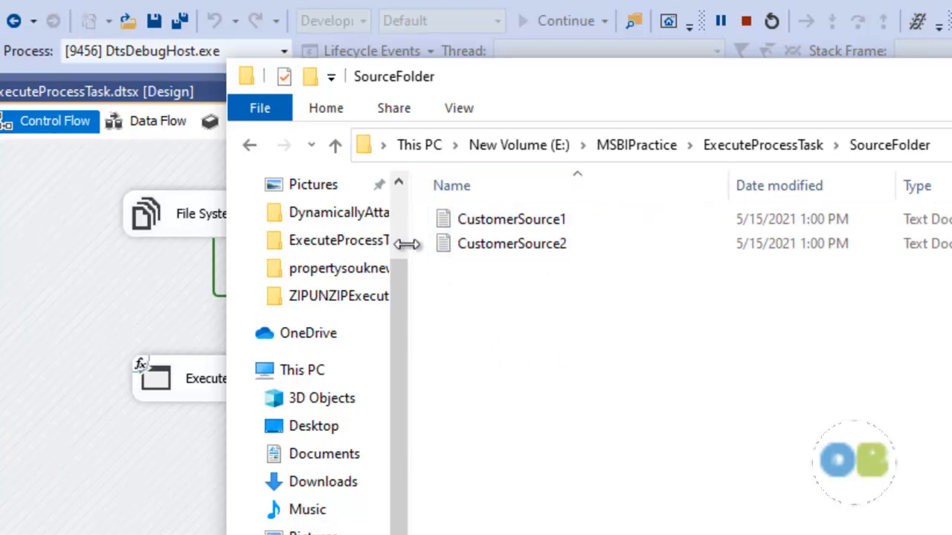
left_click(799, 146)
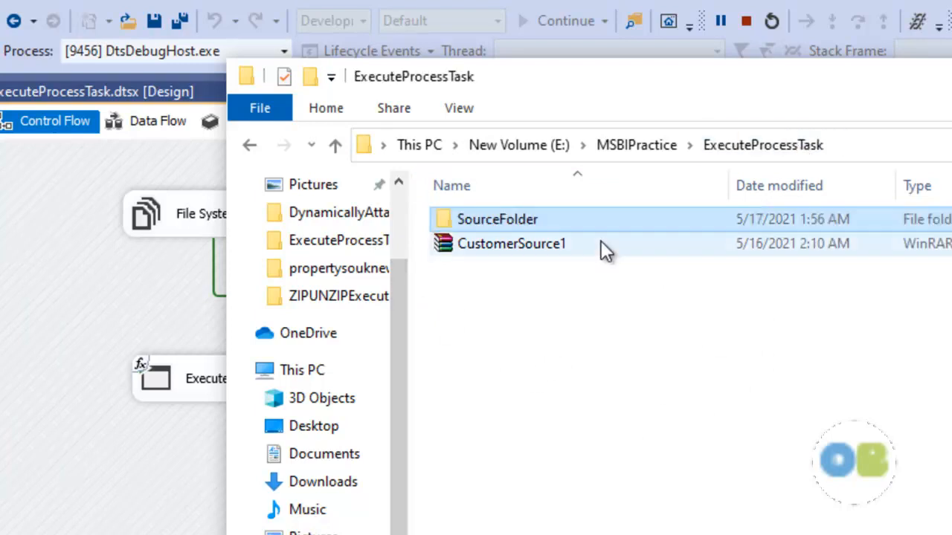
left_click(547, 248)
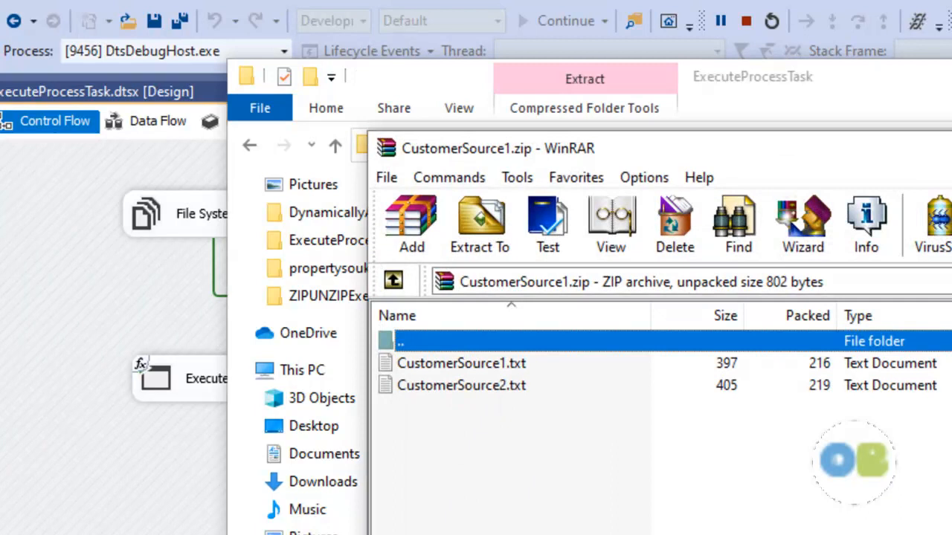
key("alt+F4")
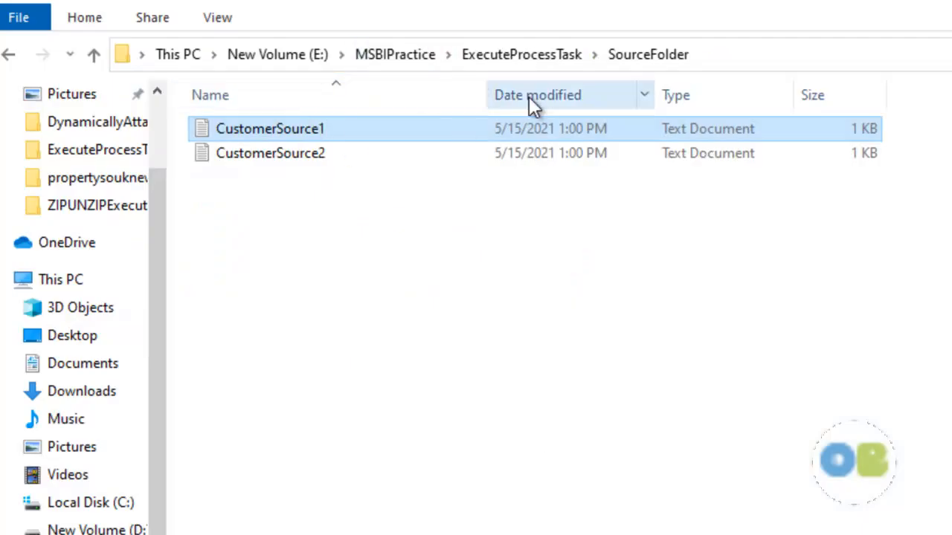
Step: Reopen SourceFolder from ExecuteProcessTask and review the contents of the extracted CustomerSource1 text file
left_click(529, 56)
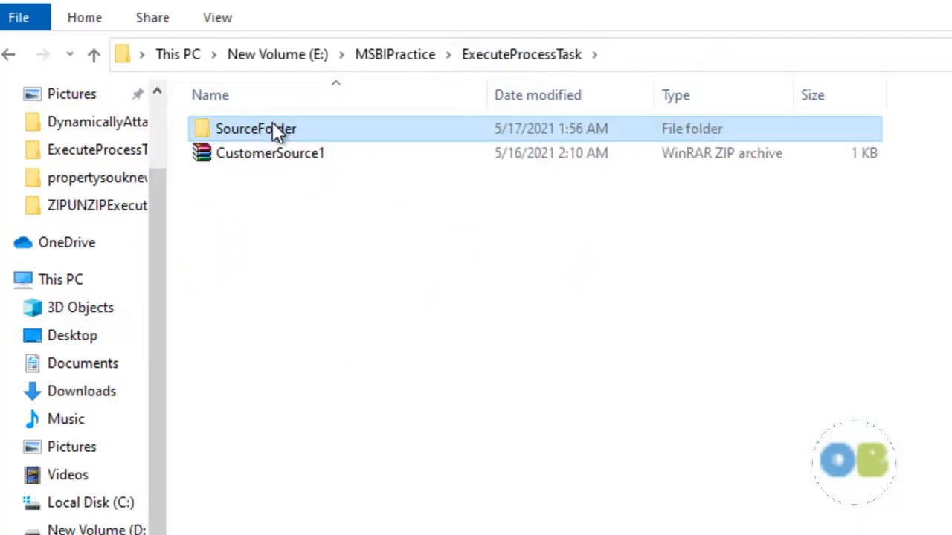
double_click(273, 128)
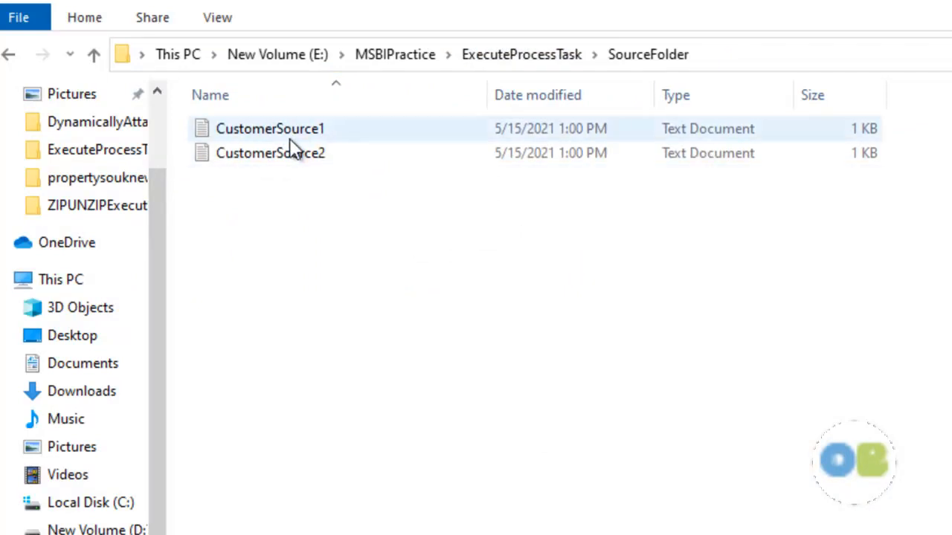
double_click(295, 128)
scroll(418, 321, "down", 1)
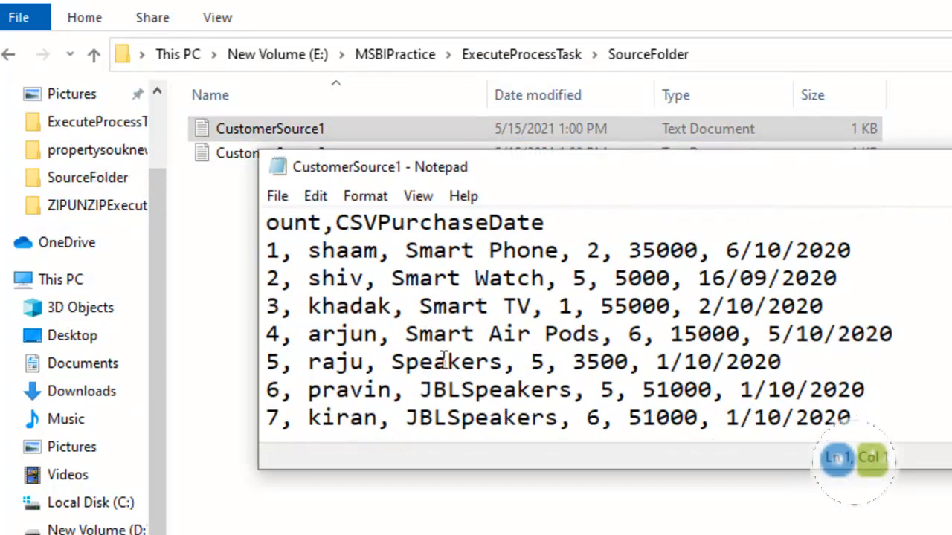
scroll(409, 361, "up", 1)
key("alt+F4")
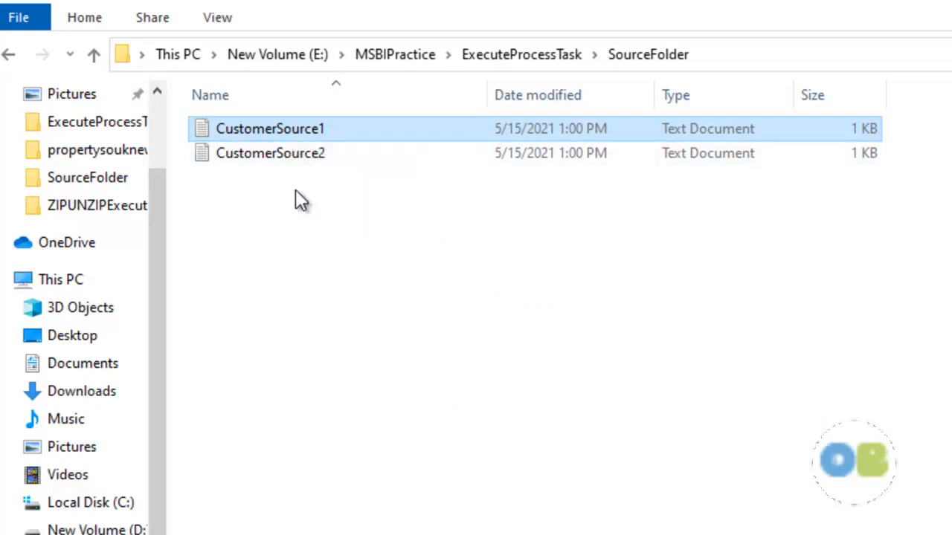
Step: Back in the package, move the Foreach Loop Container beside the File System Task and connect the Execute Process Task to it
key("alt+Tab")
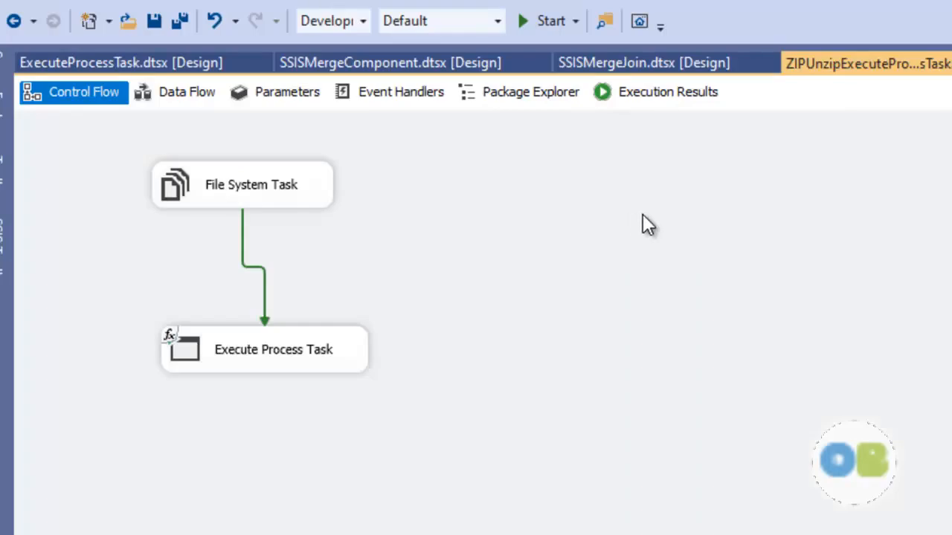
scroll(643, 214, "down", 3)
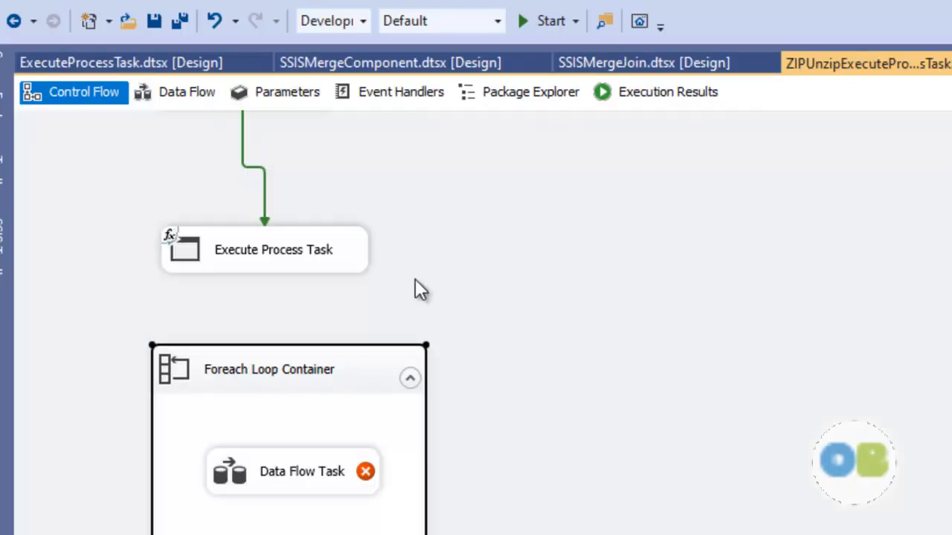
scroll(594, 313, "up", 3)
left_click_drag(344, 447, 614, 179)
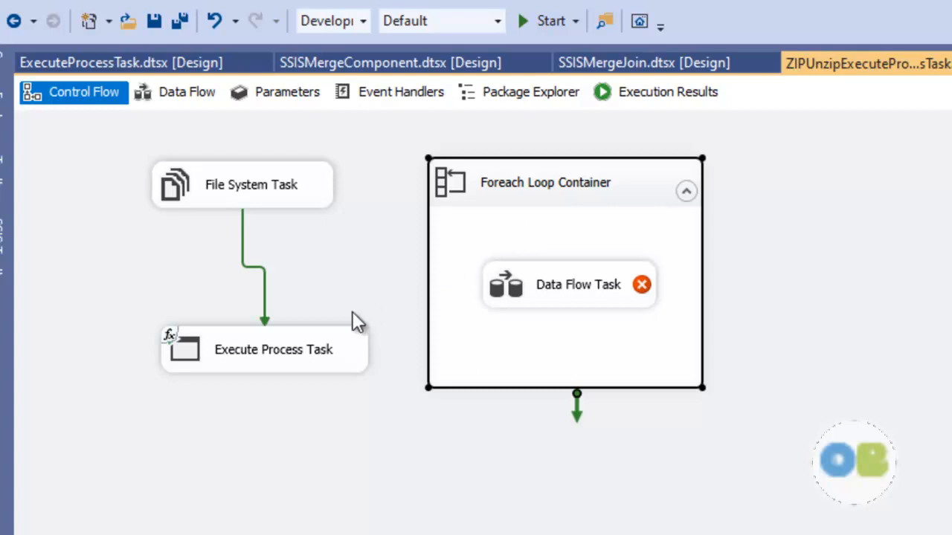
left_click(322, 355)
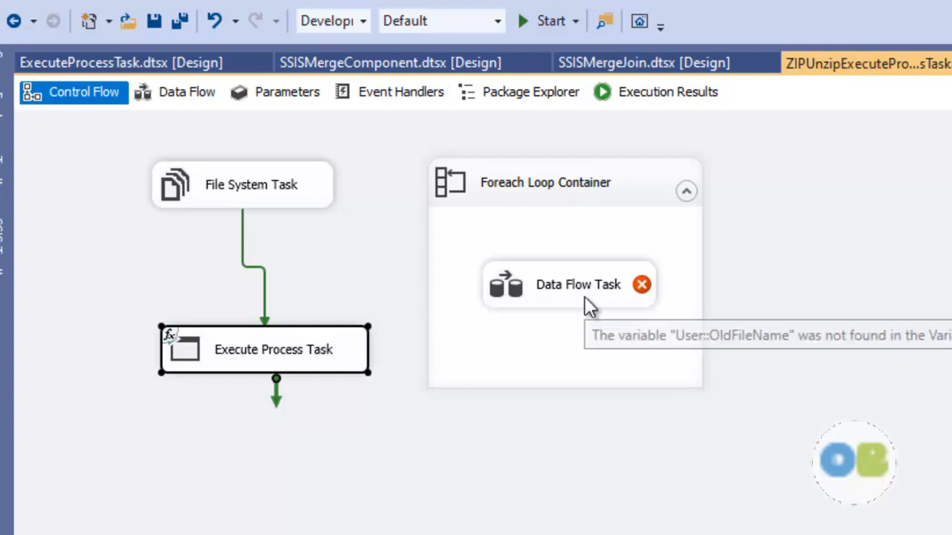
left_click_drag(281, 412, 425, 264)
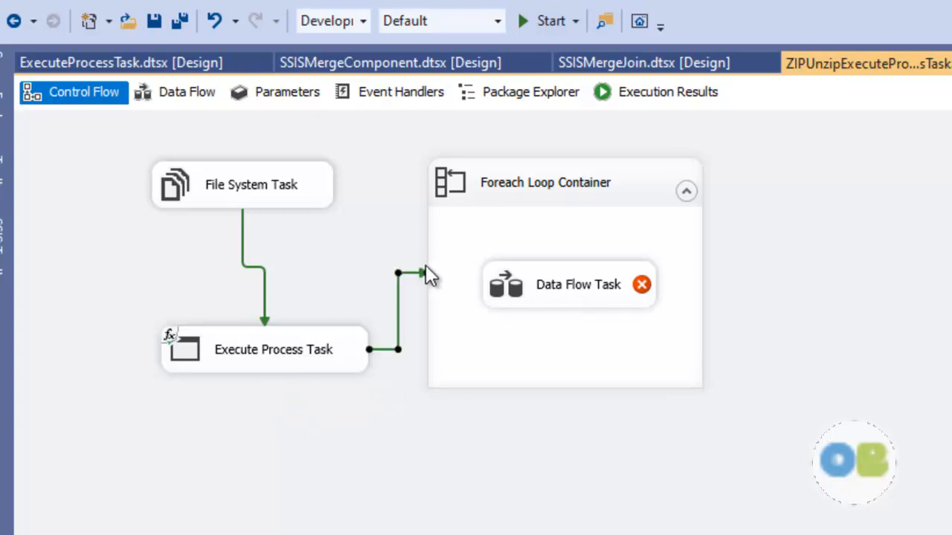
Step: Review the Data Flow Task's components from Flat File Source to ADO NET Destination and return to the control flow
double_click(516, 294)
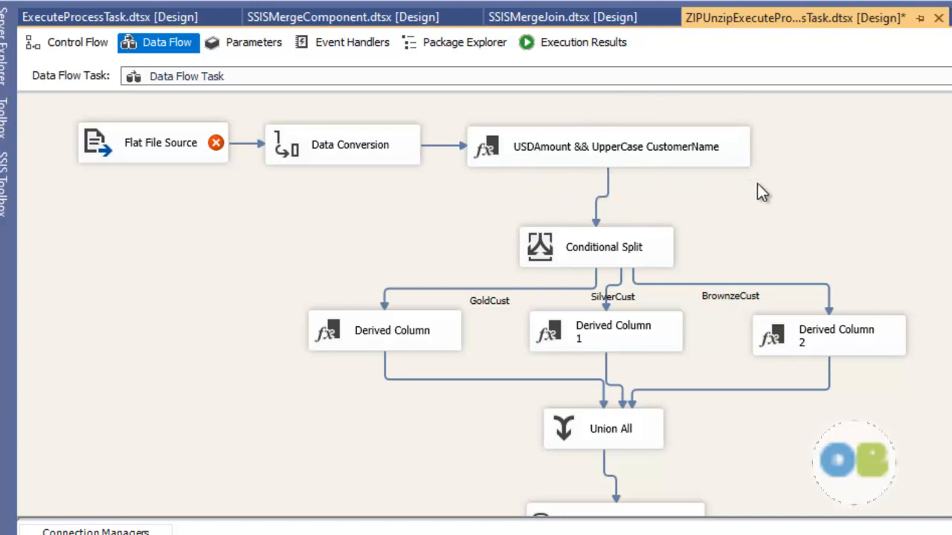
scroll(754, 170, "down", 1)
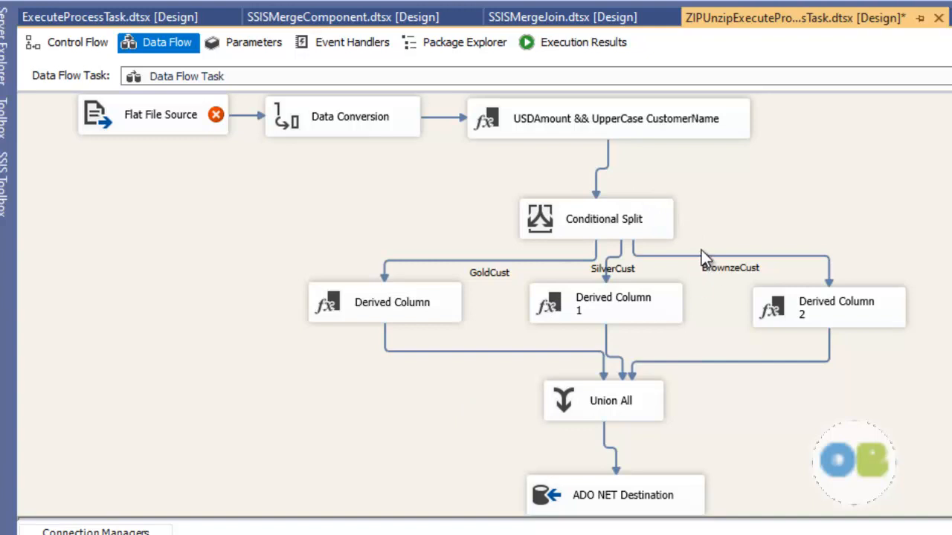
left_click(627, 489)
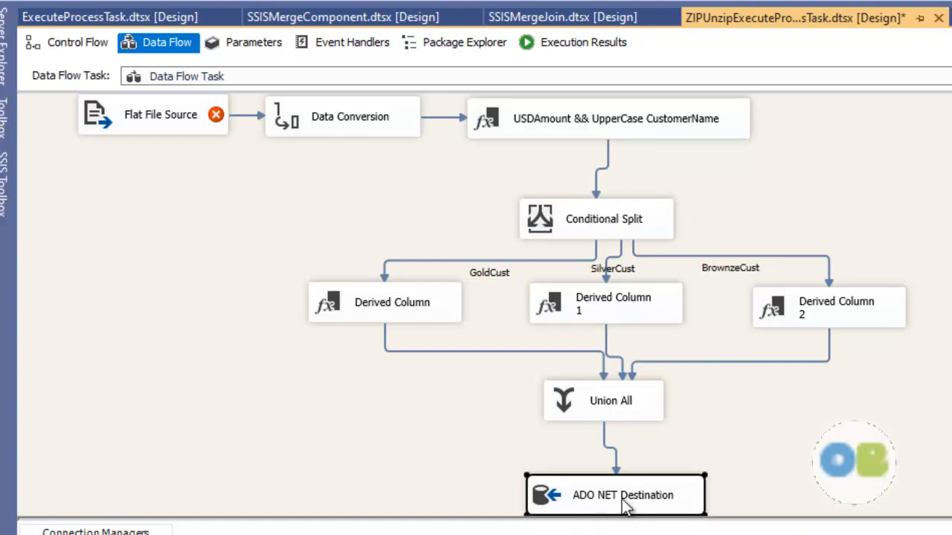
double_click(662, 506)
scroll(268, 227, "up", 1)
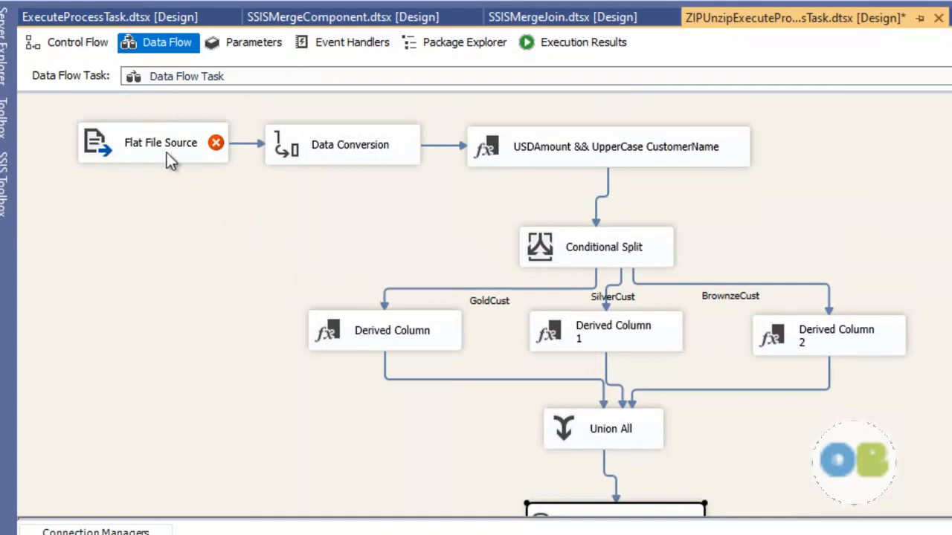
left_click(83, 48)
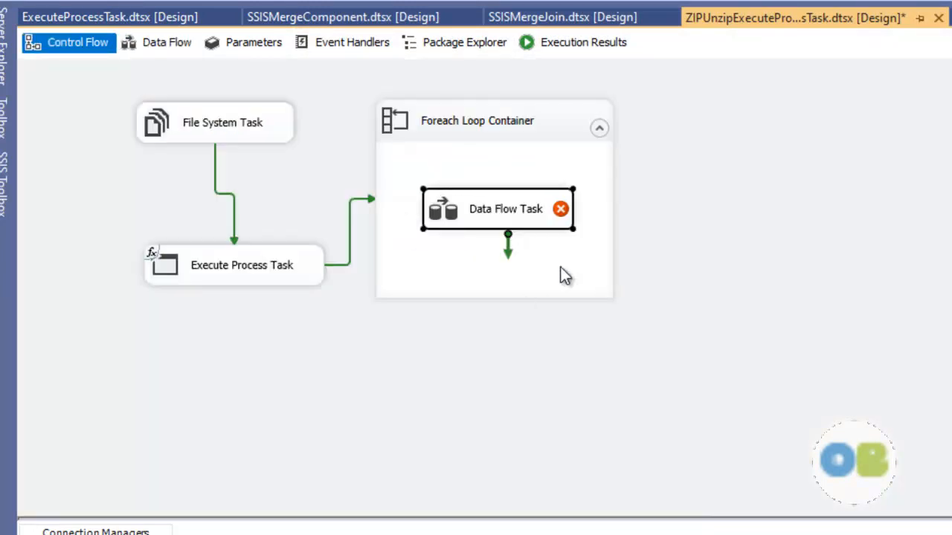
Step: Check the extracted text files in SourceFolder that the Foreach Loop Container has to process, and return to the package
left_click(799, 256)
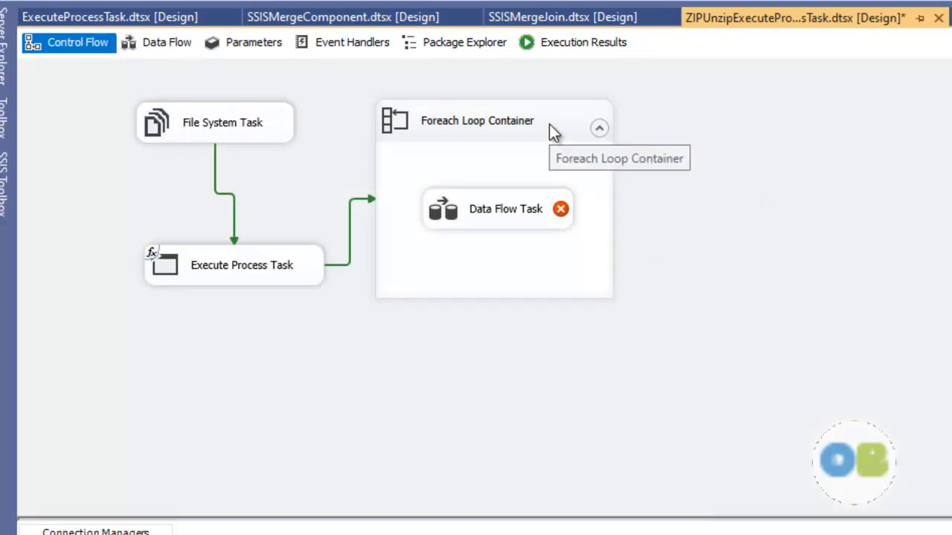
key("alt+Tab")
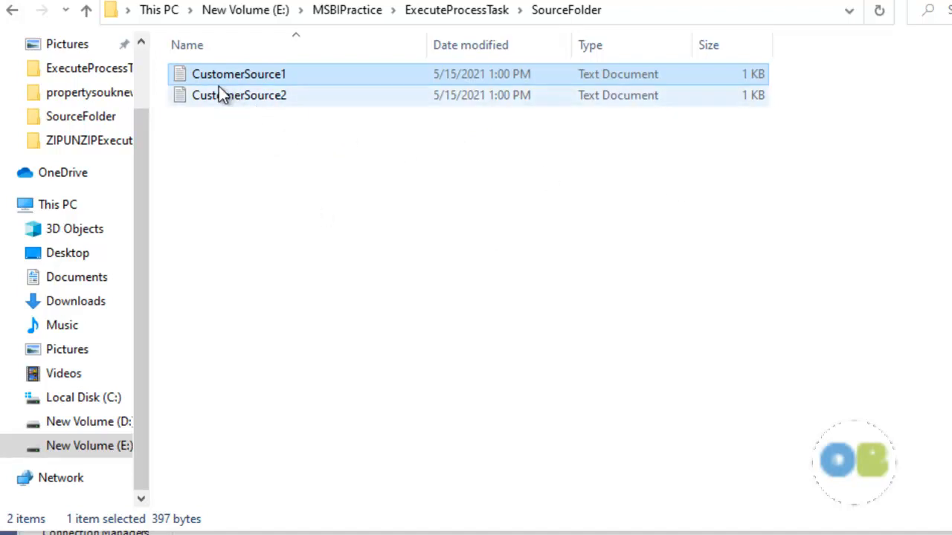
key("alt+Tab")
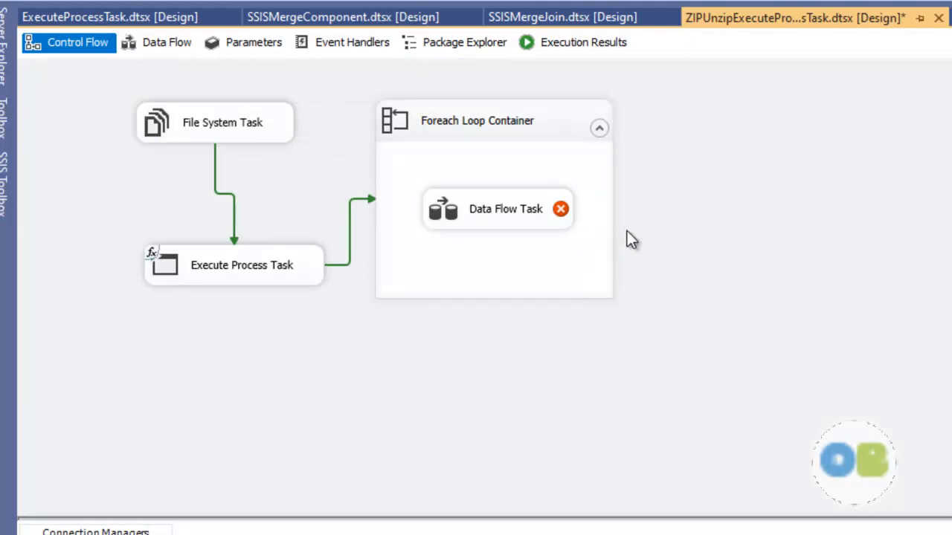
Step: Add a package variable named FullFileName with data type String and close the variables list
right_click(692, 192)
left_click(755, 212)
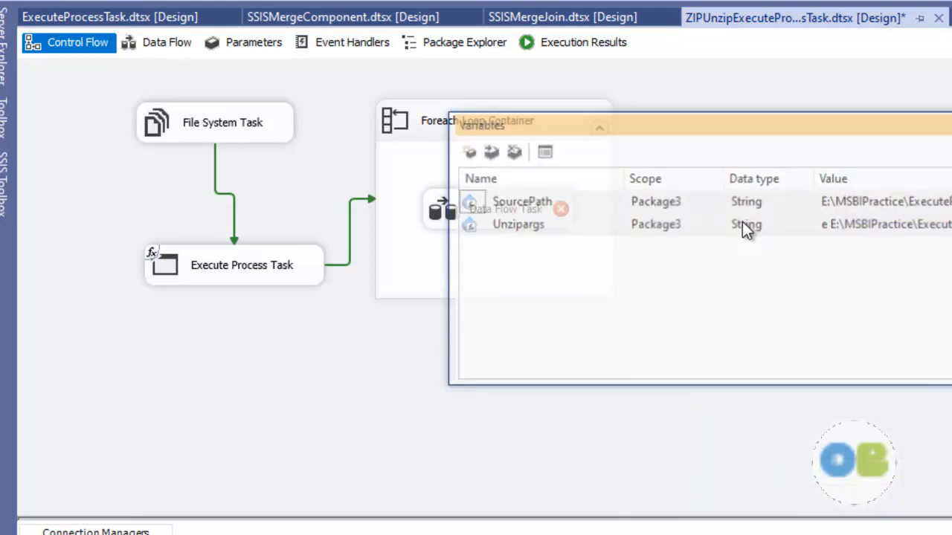
left_click(464, 151)
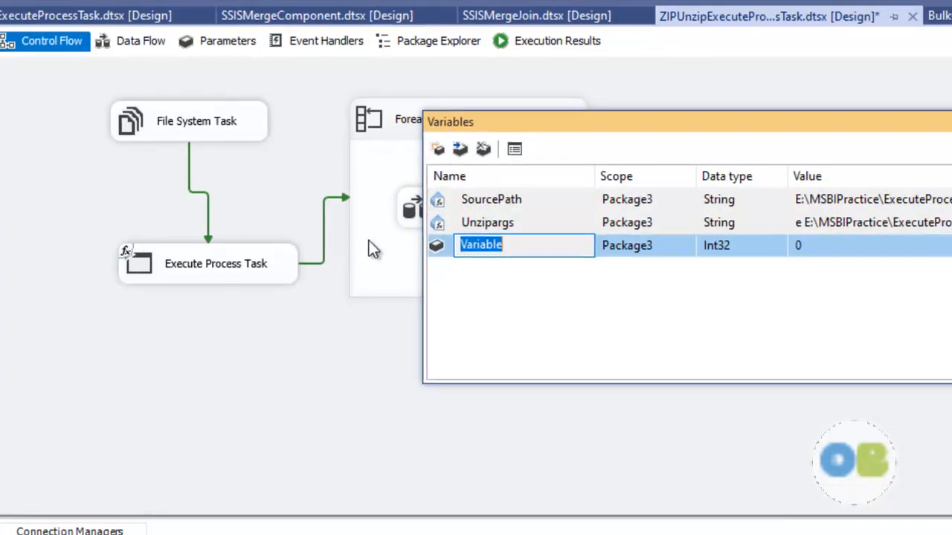
type("FullFil")
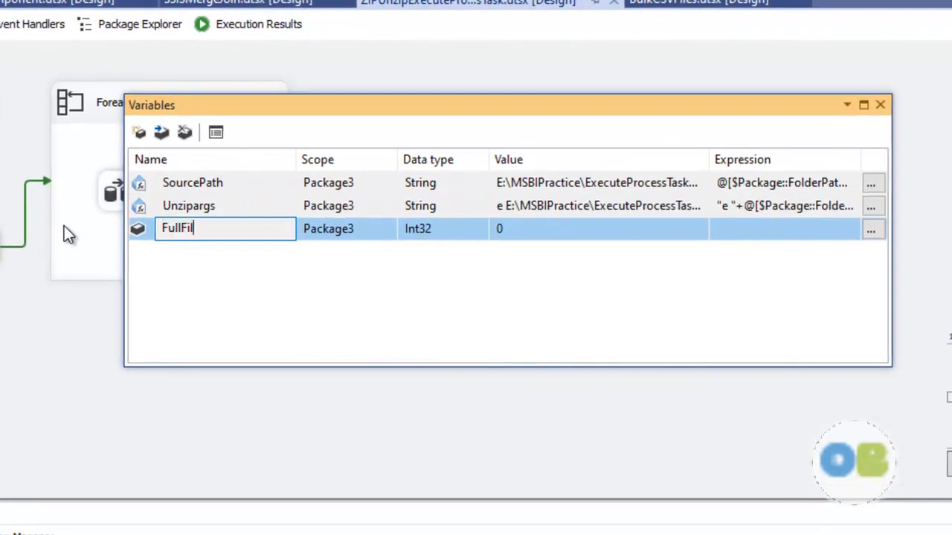
type("eName")
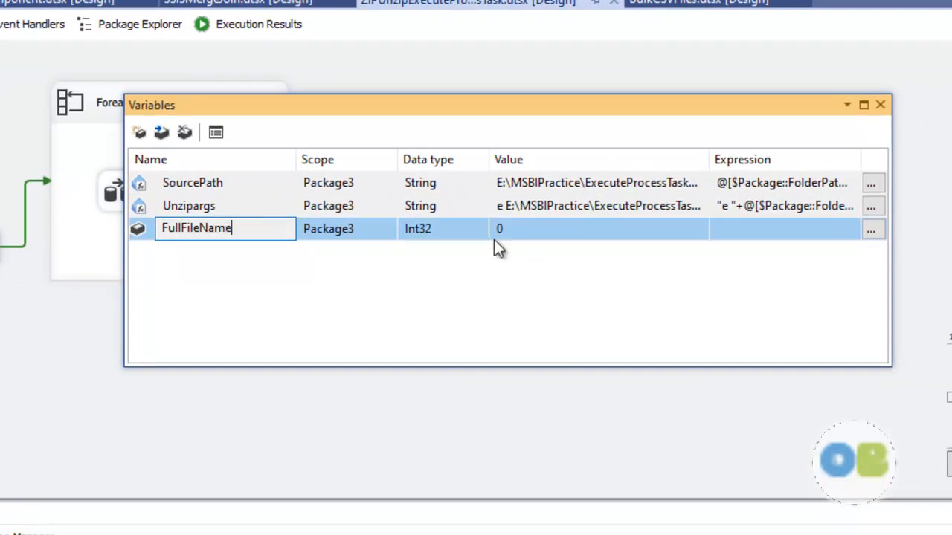
left_click(451, 230)
left_click(451, 230)
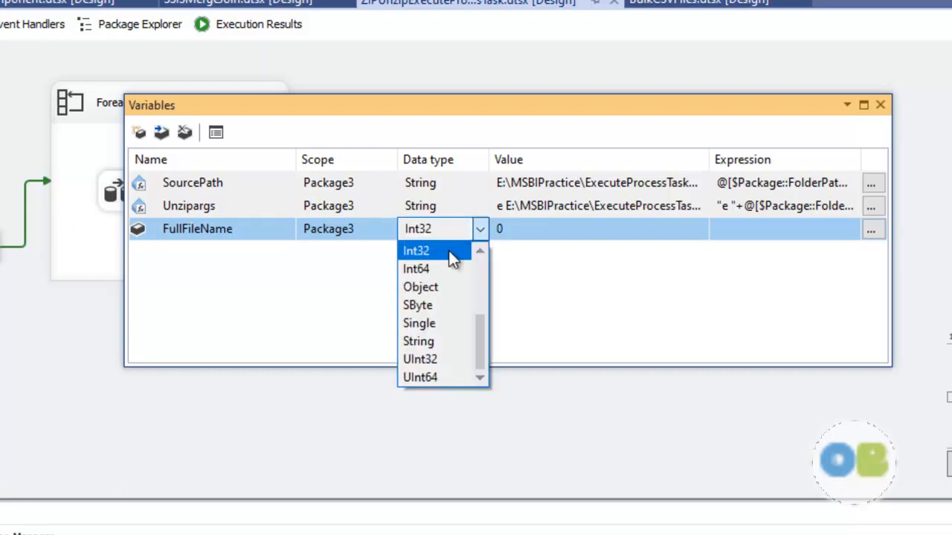
left_click(424, 340)
left_click(882, 105)
Step: In the Foreach Loop Container's collection settings, add a property expression for Directory
double_click(117, 174)
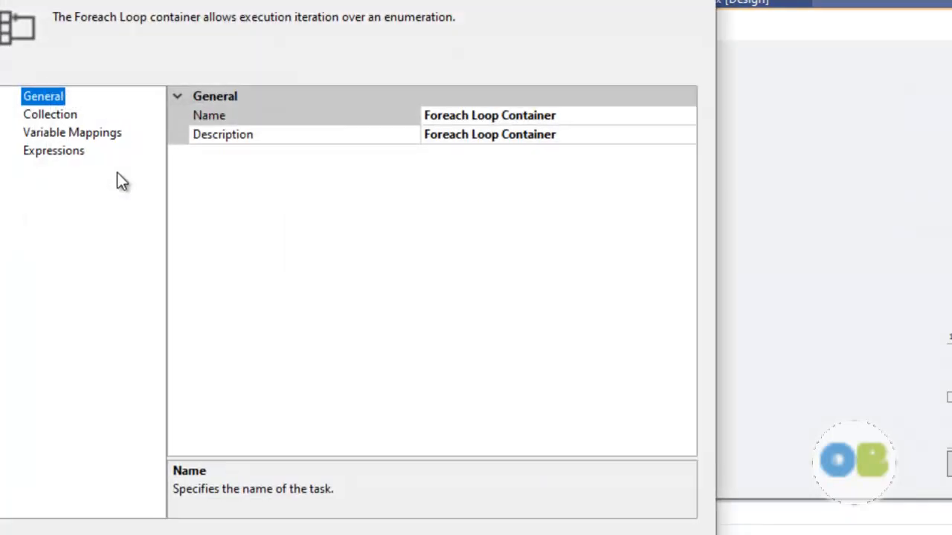
left_click(64, 116)
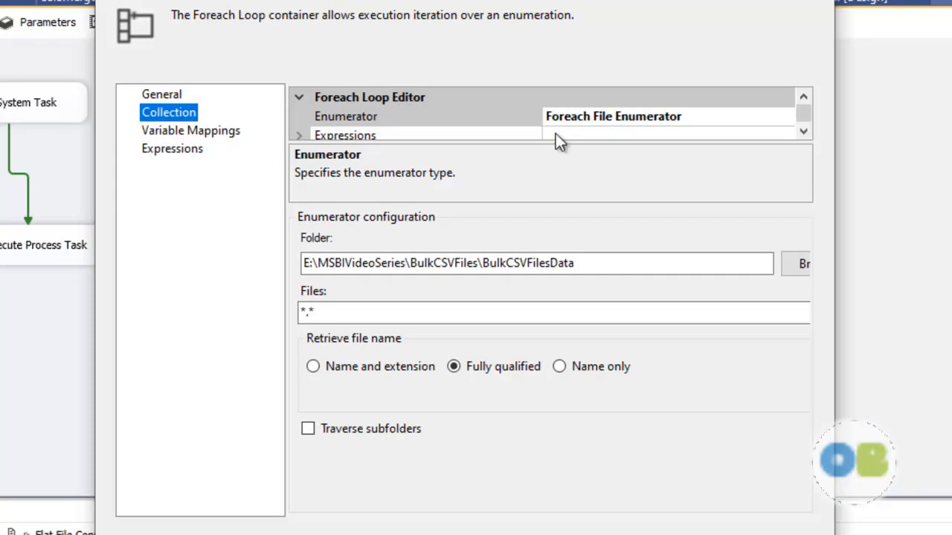
scroll(753, 132, "down", 1)
left_click(754, 115)
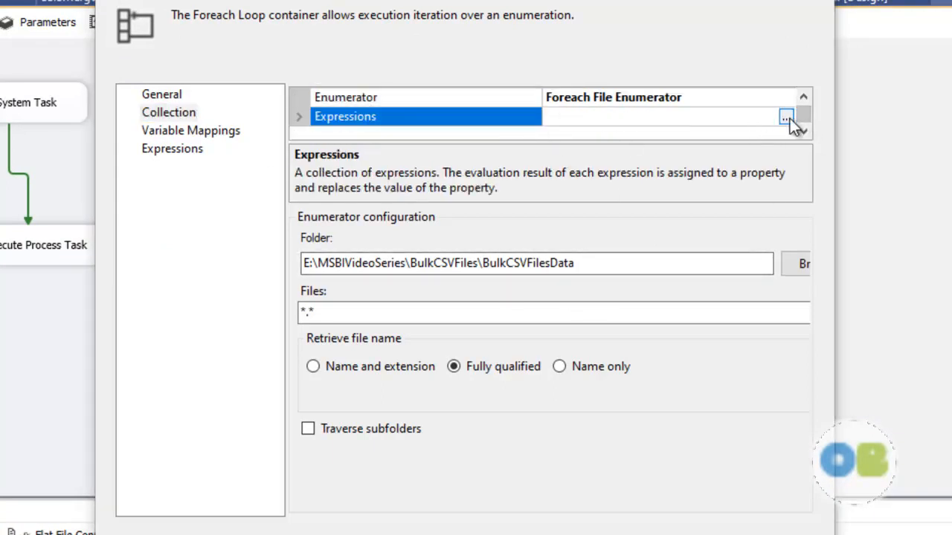
left_click(787, 117)
left_click(351, 195)
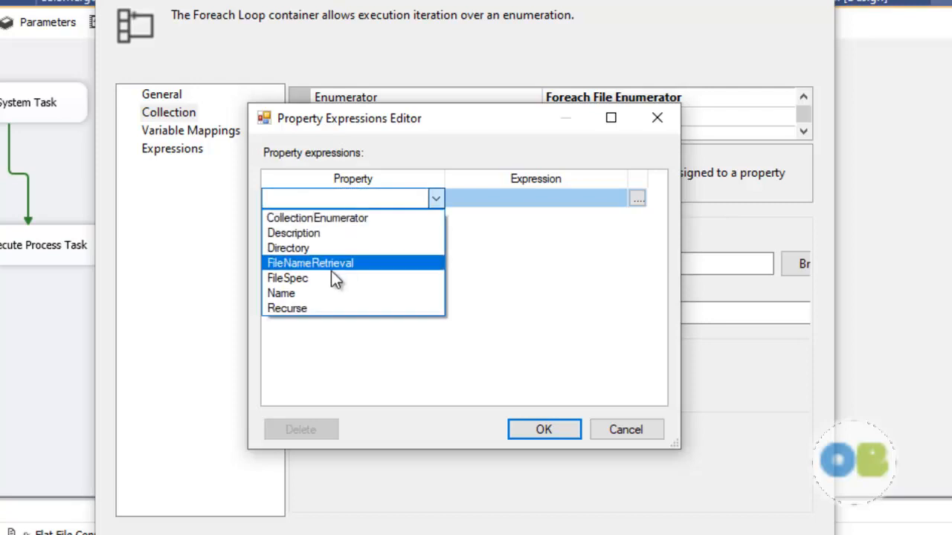
left_click(307, 249)
Step: Set the Directory expression to @[User::SourcePath], evaluate it to check the folder path, and accept it
left_click(637, 198)
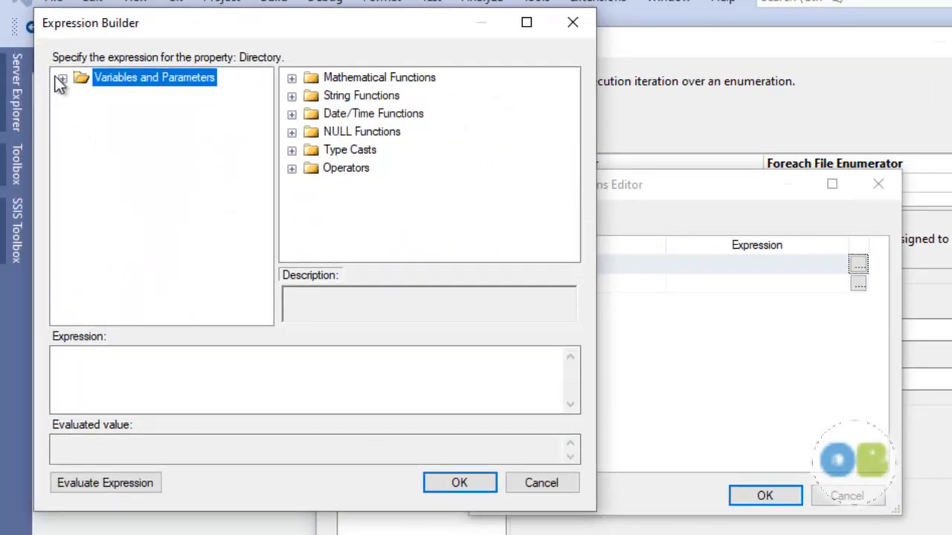
left_click(62, 79)
left_click(146, 186)
left_click_drag(144, 186, 170, 389)
left_click(104, 485)
left_click(316, 444)
left_click_drag(316, 444, 58, 445)
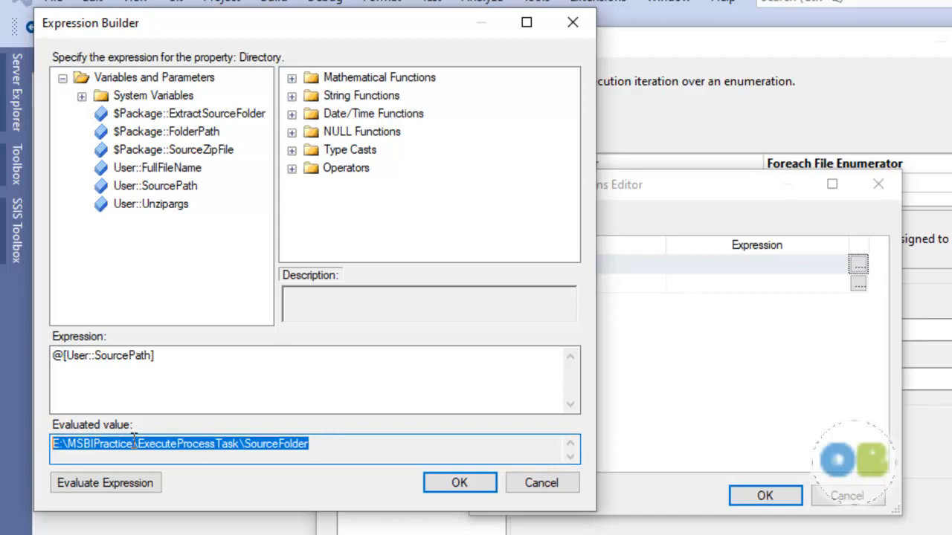
left_click(459, 484)
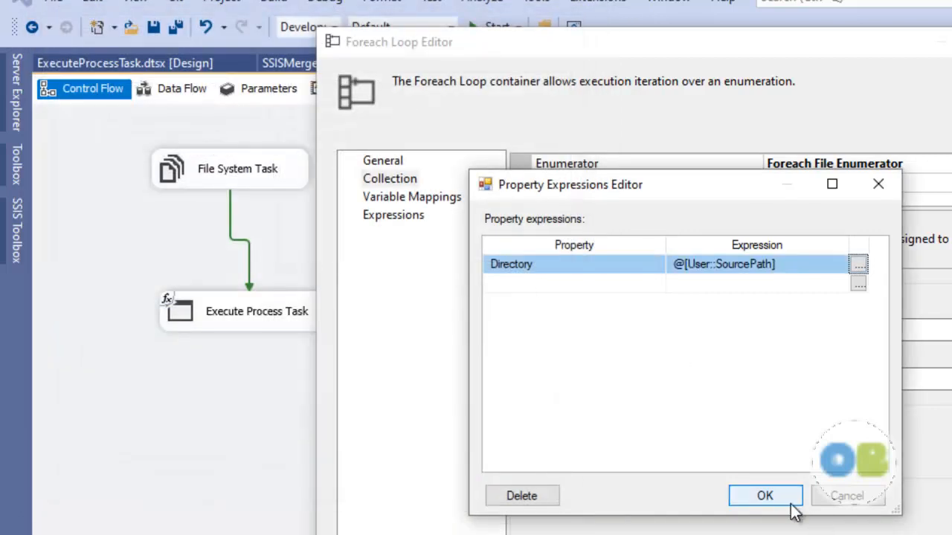
left_click(792, 499)
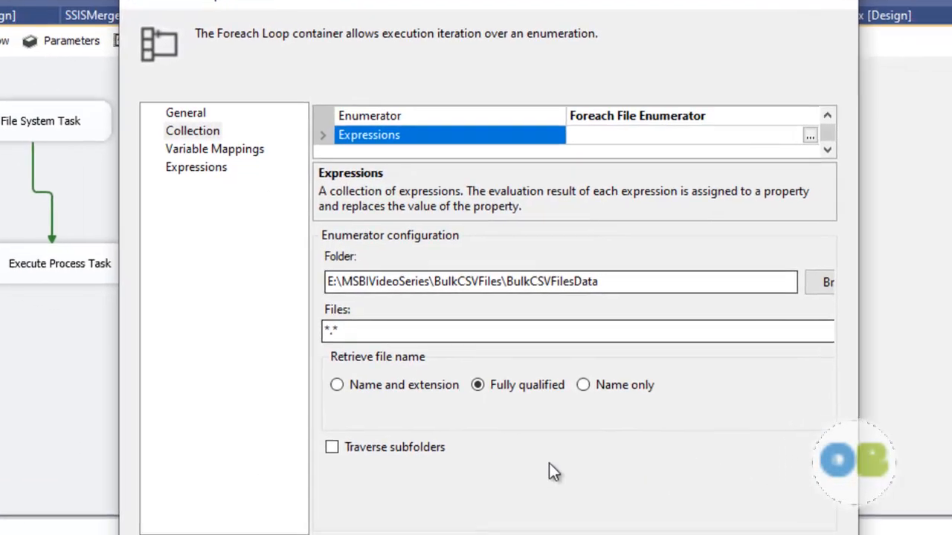
Step: Make the loop retrieve the file name only, map User::FullFileName to index 0, and confirm the loop settings
left_click(622, 388)
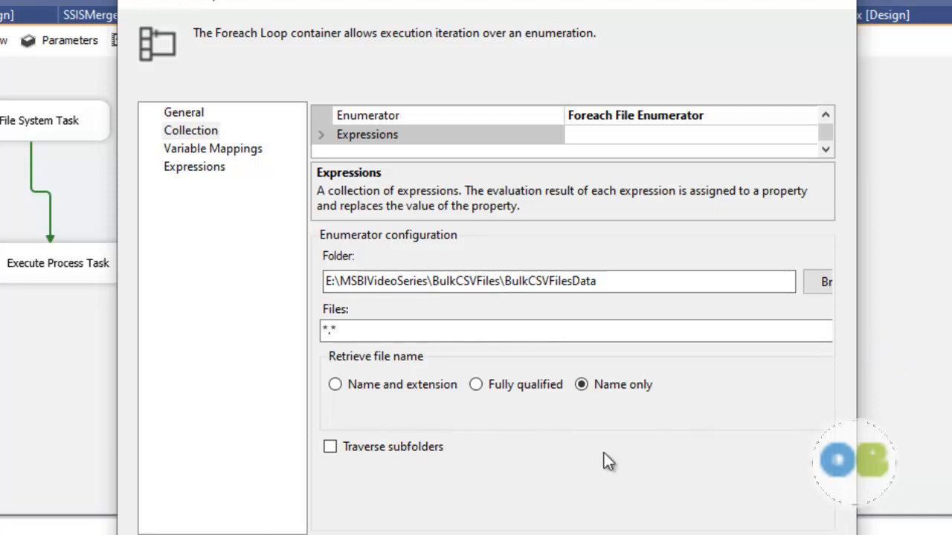
left_click(233, 151)
left_click(448, 167)
left_click(449, 166)
left_click(375, 208)
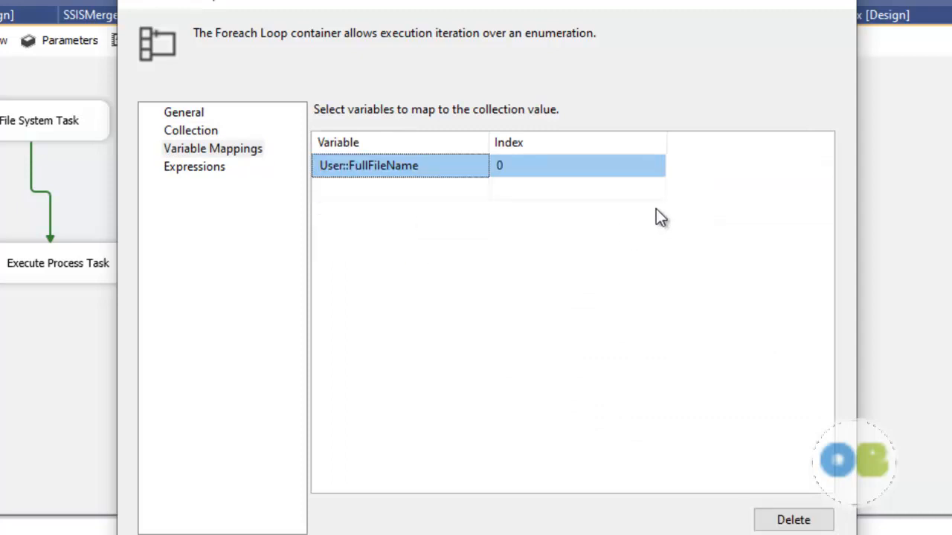
key("Return")
left_click(566, 320)
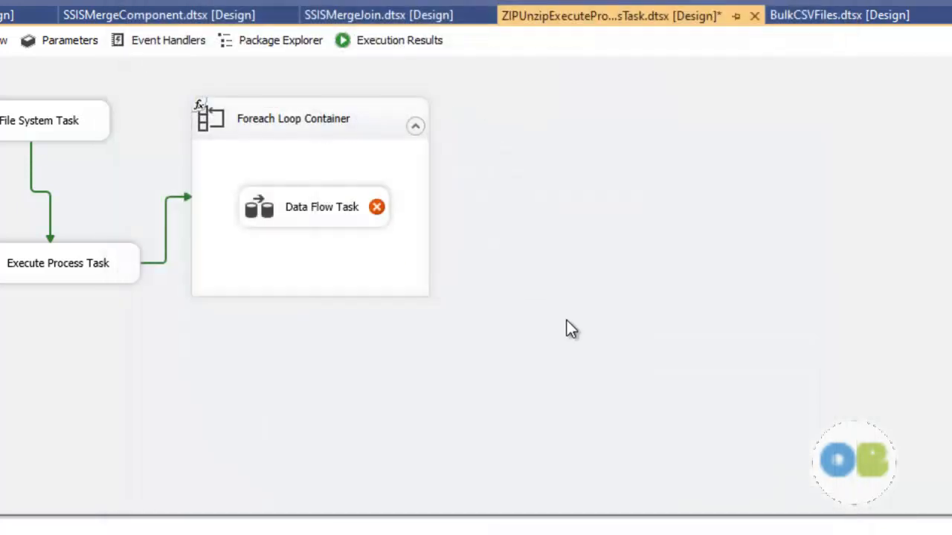
Step: Add another package variable named FullFilePath with data type String
double_click(330, 212)
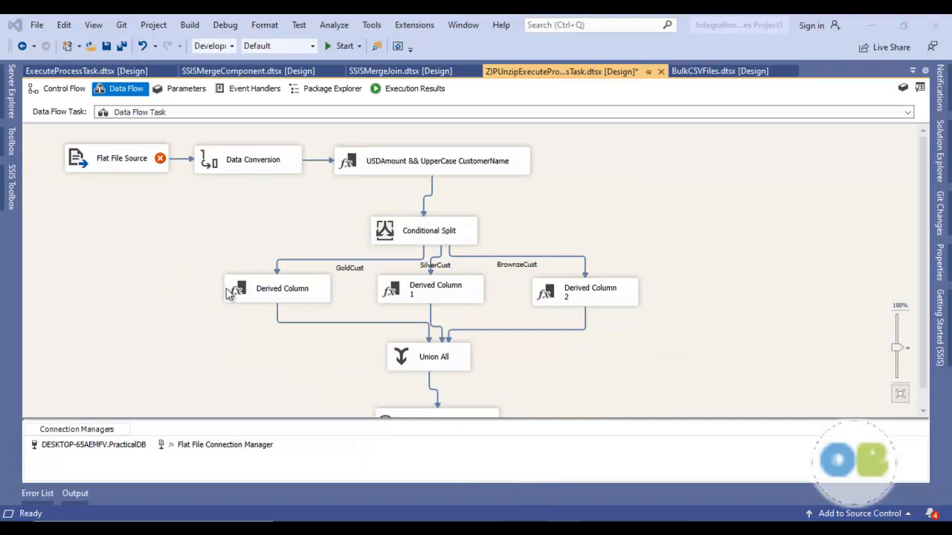
left_click(64, 88)
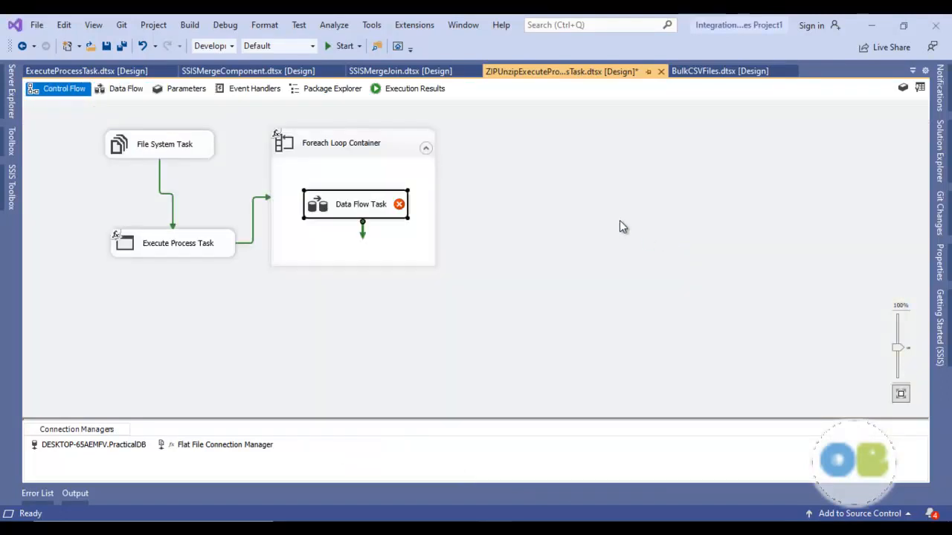
right_click(597, 162)
left_click(653, 203)
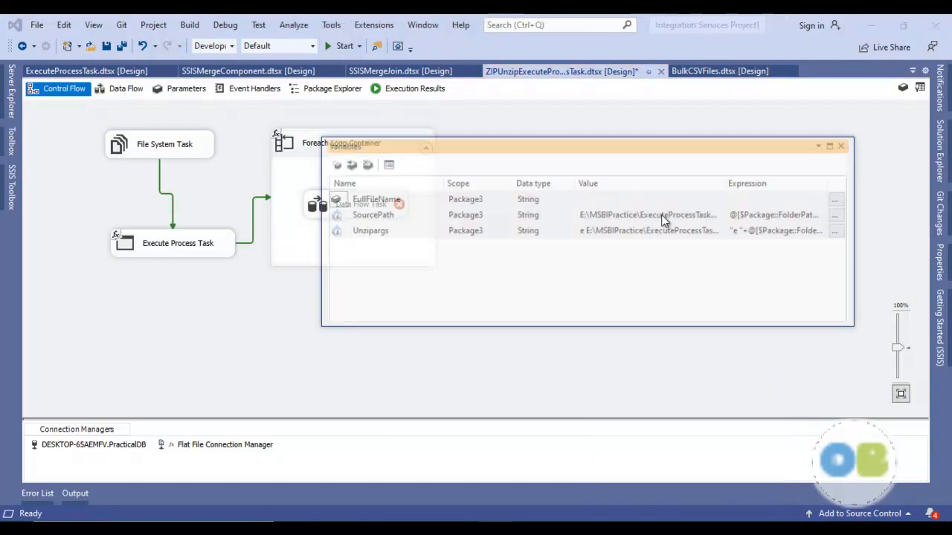
left_click(333, 164)
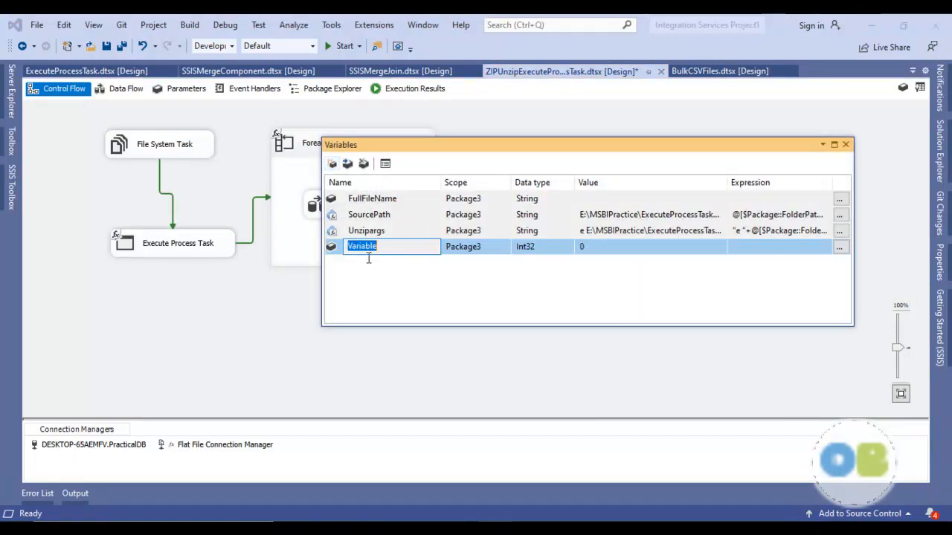
type("Full")
type("FilePath")
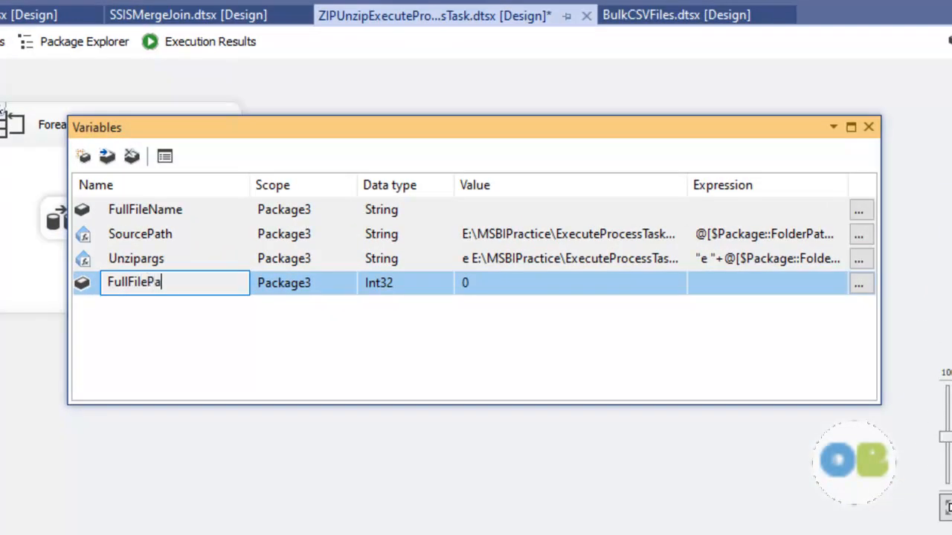
left_click(383, 285)
left_click(383, 285)
left_click(402, 397)
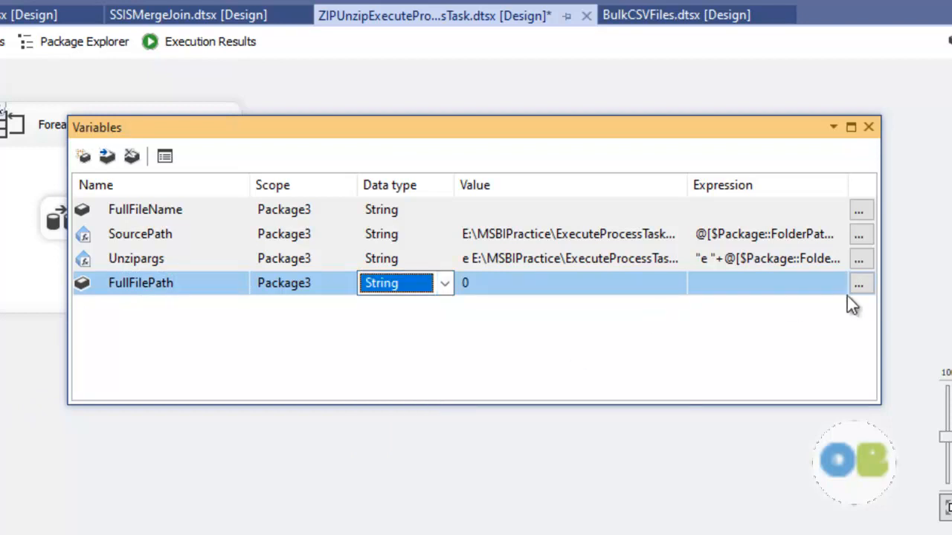
Step: Build FullFilePath's expression from the variables as @[User::SourcePath]+ @[User::FullFileName]
left_click(858, 284)
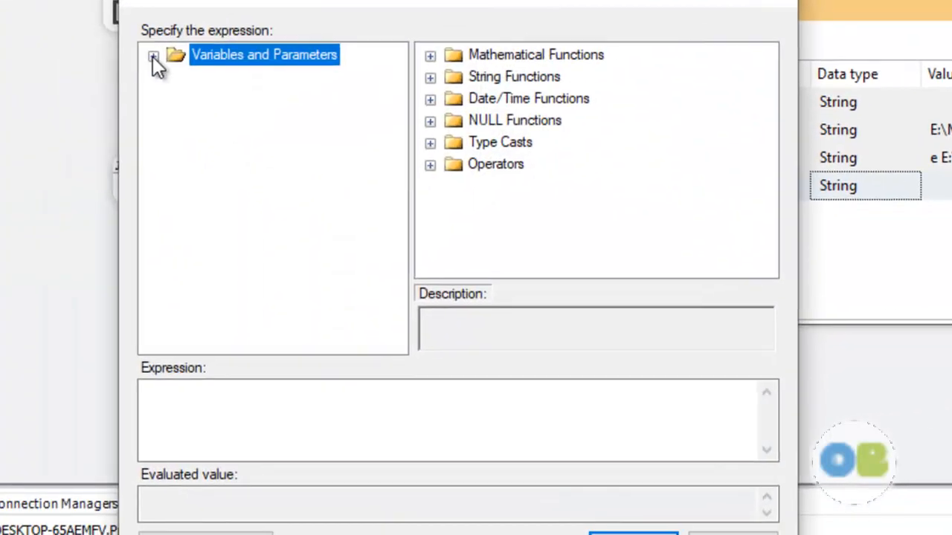
left_click(152, 58)
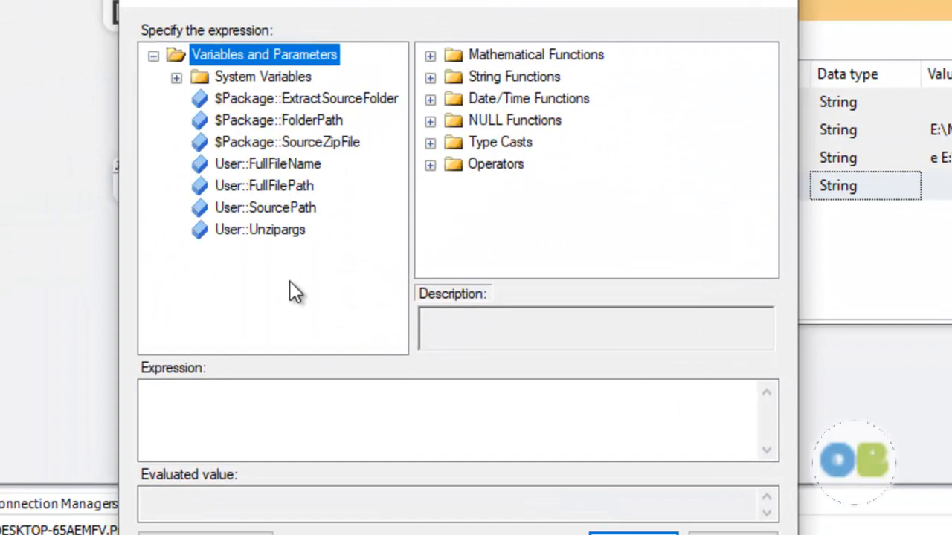
left_click_drag(281, 209, 347, 446)
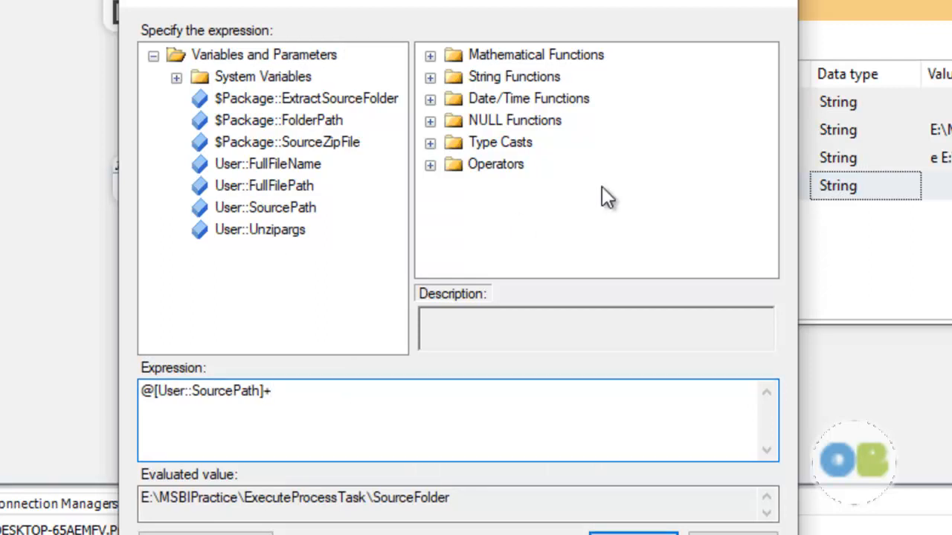
left_click_drag(287, 165, 346, 410)
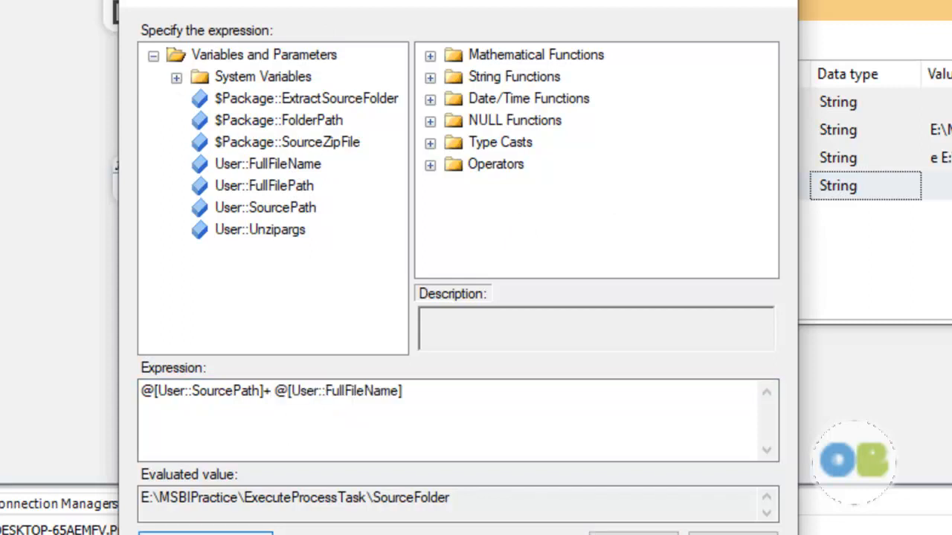
Step: Complete the expression as @[User::SourcePath]+ "\\"+@[User::FullFileName]+".txt", accept it, and close the variables list
left_click(281, 392)
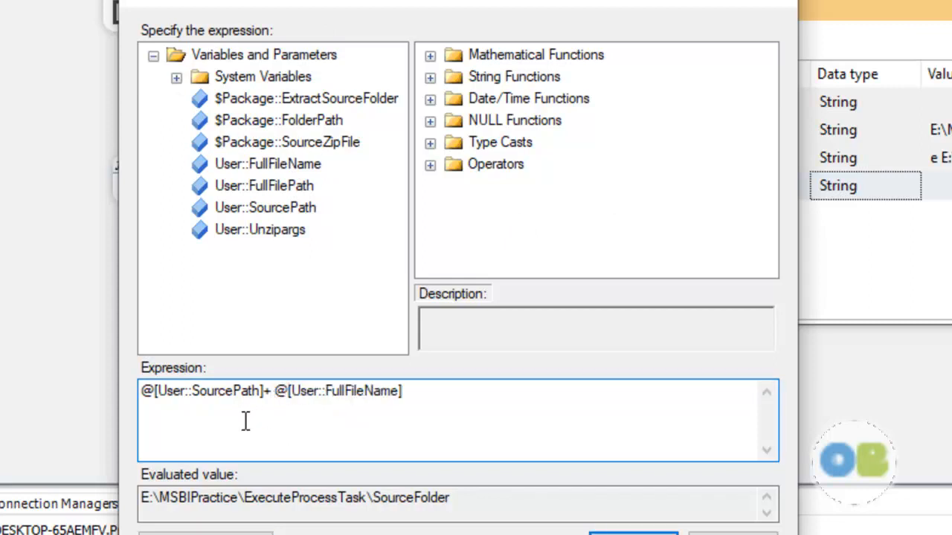
type("\"\"")
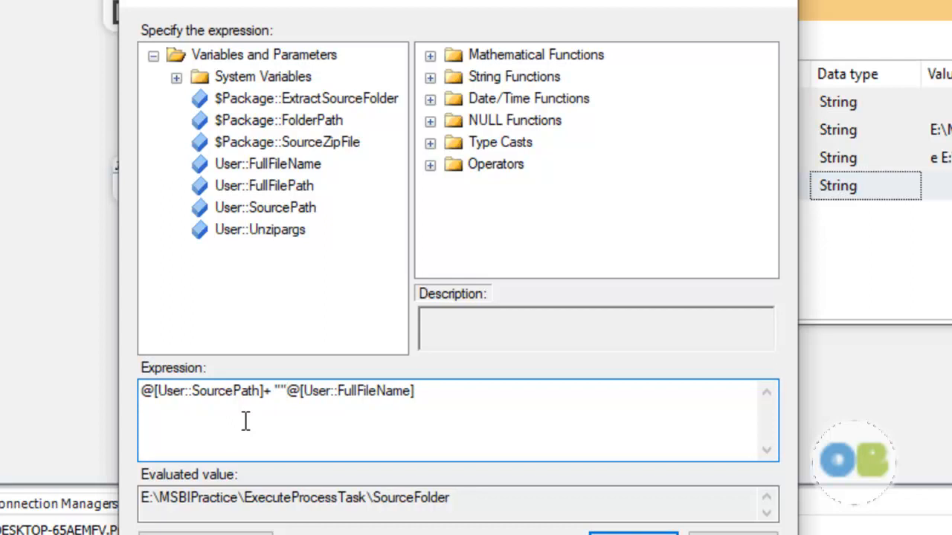
type("\\\\")
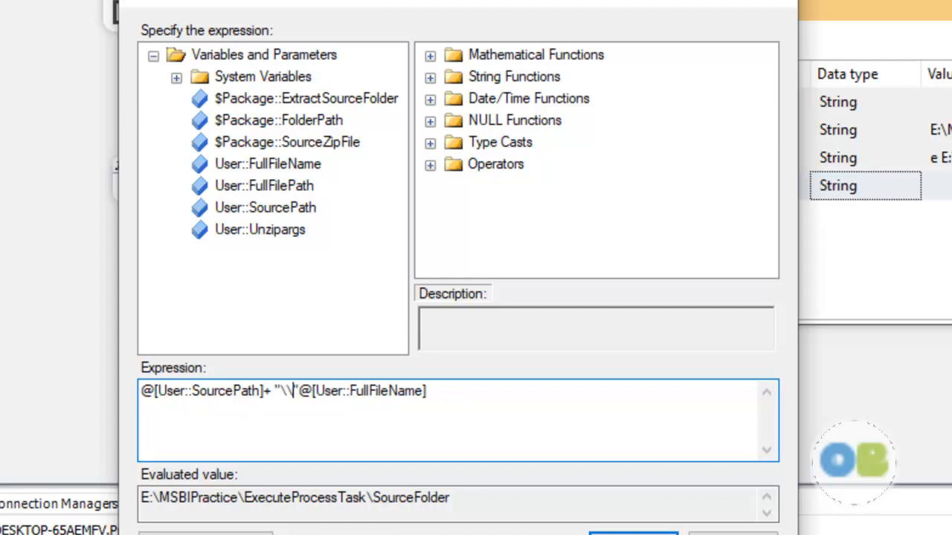
left_click_drag(325, 393, 468, 399)
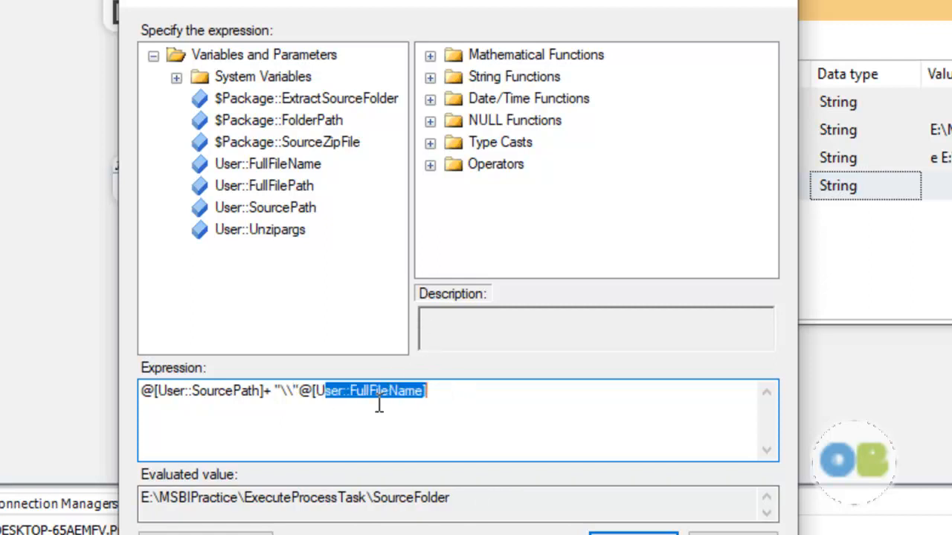
left_click(476, 401)
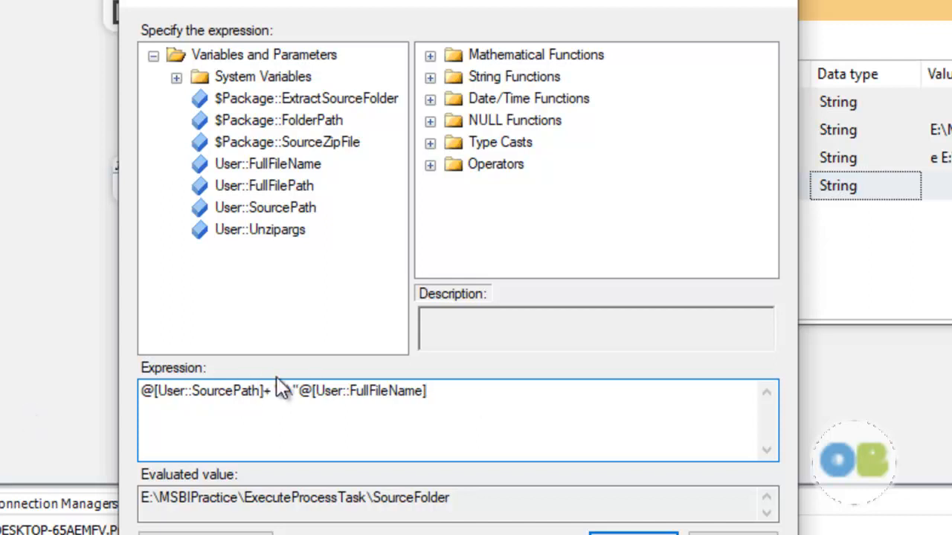
left_click(299, 391)
type("+")
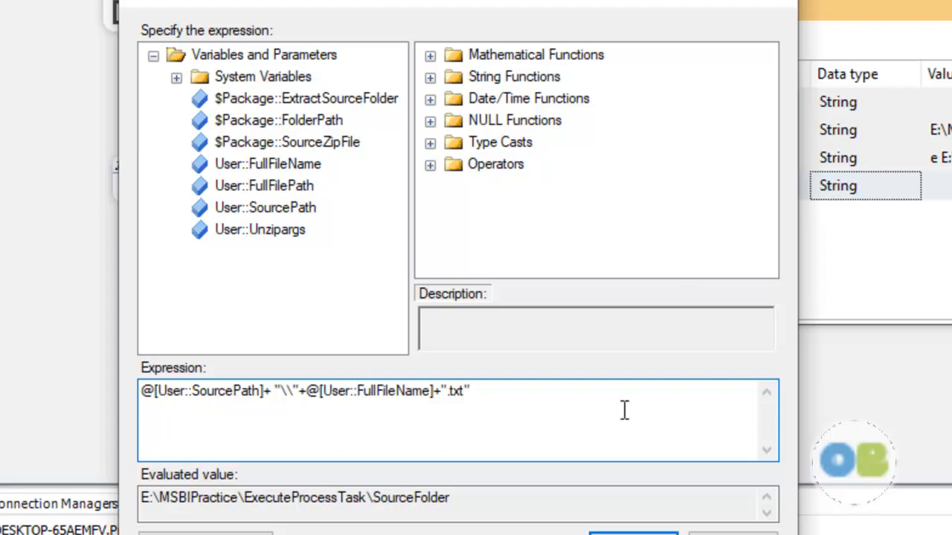
left_click(634, 534)
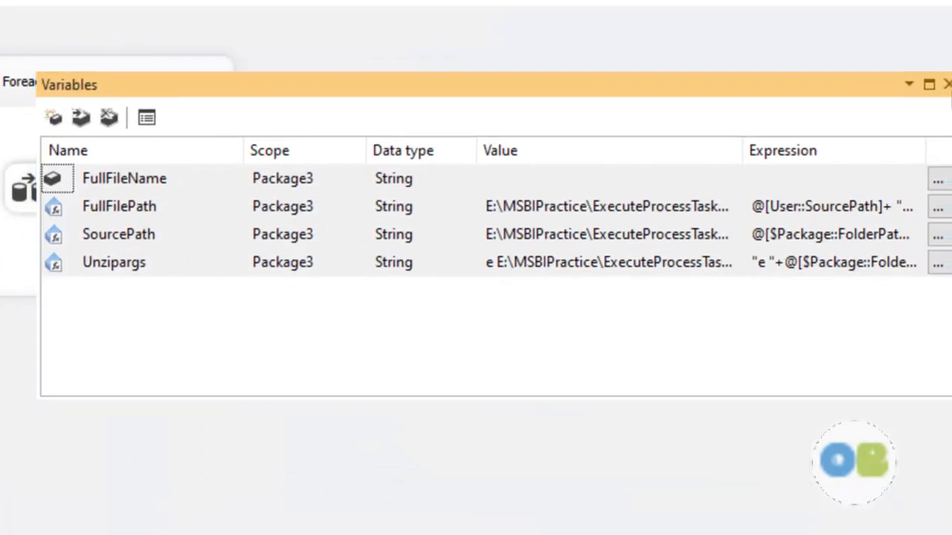
left_click(946, 86)
Step: In the Data Flow Task, open the Flat File Connection Manager's ConnectionString expression for editing
double_click(68, 198)
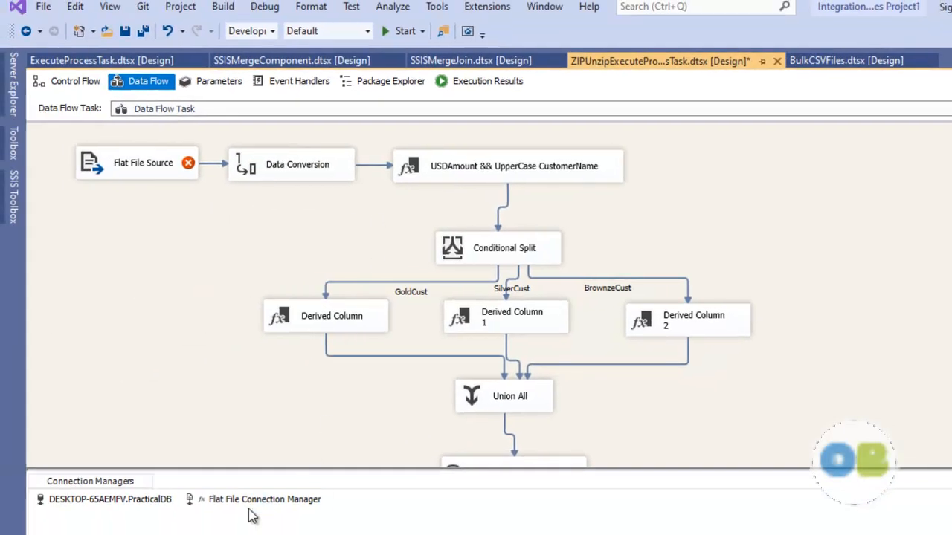
right_click(255, 504)
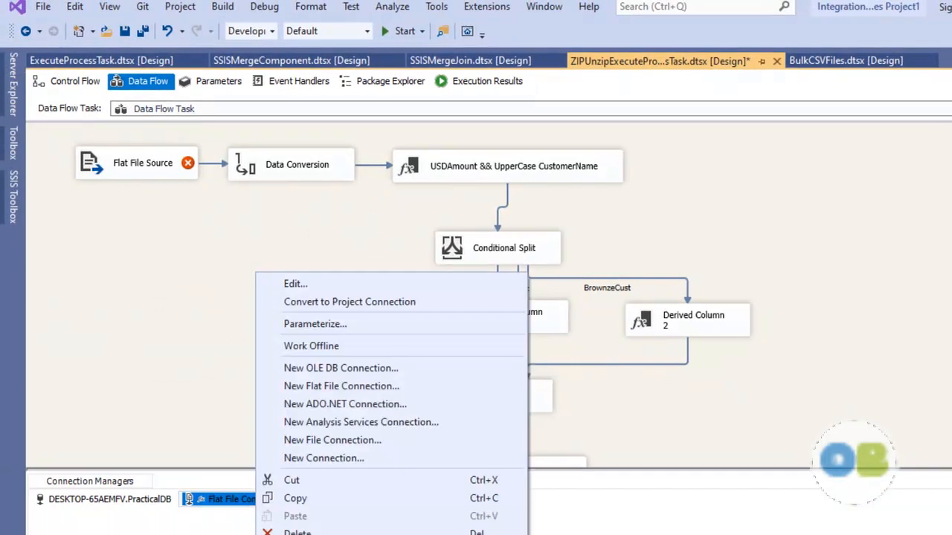
left_click(305, 534)
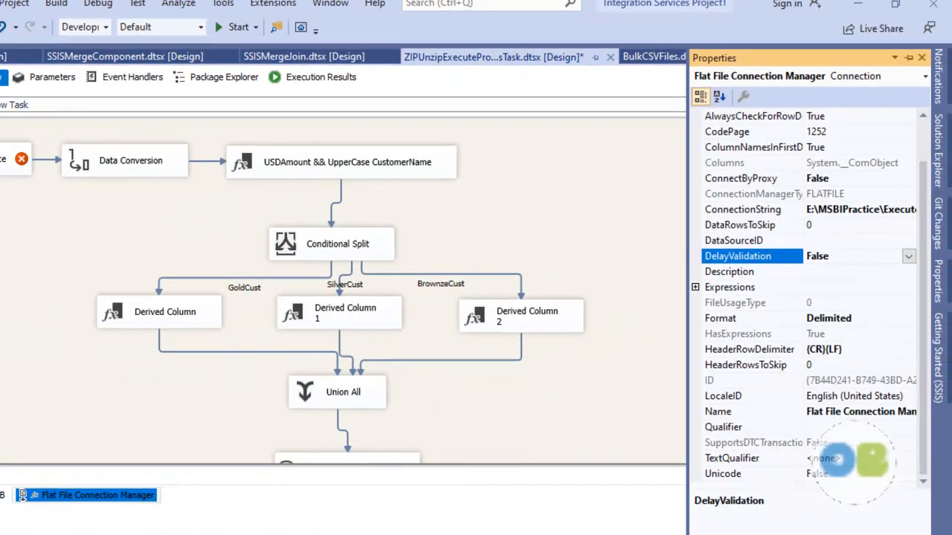
left_click(713, 290)
left_click(908, 287)
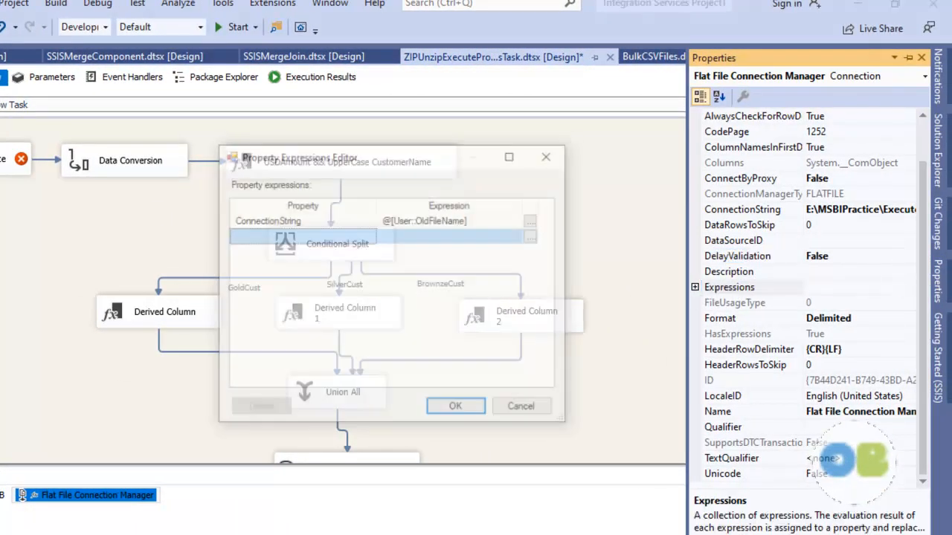
left_click(533, 223)
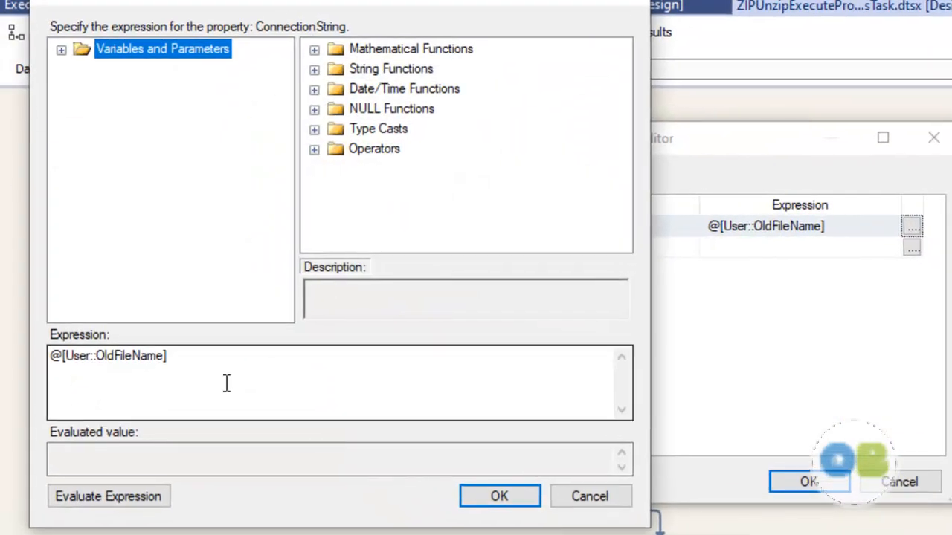
Step: Replace the ConnectionString property expression with @[User::FullFilePath], evaluate it and save the property expressions
left_click(227, 386)
key("ctrl+a")
key("Delete")
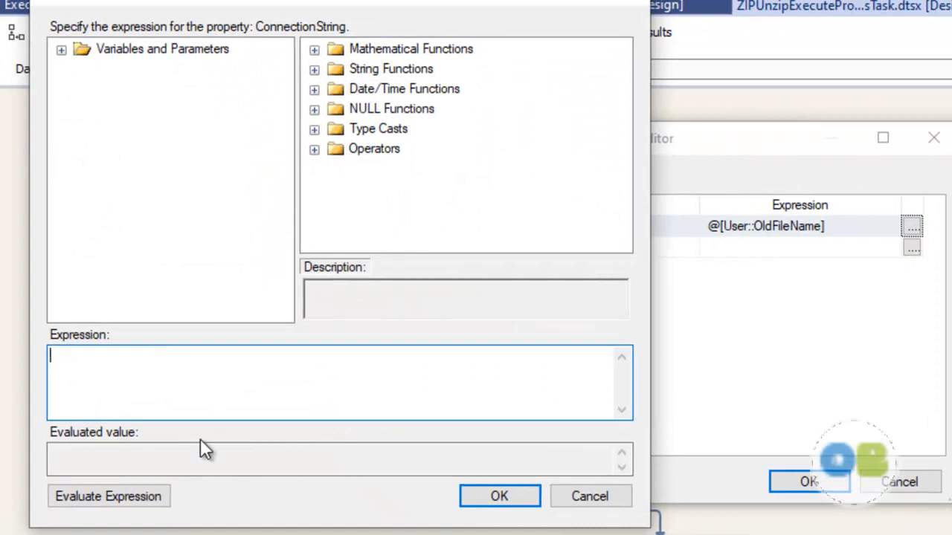
left_click(61, 50)
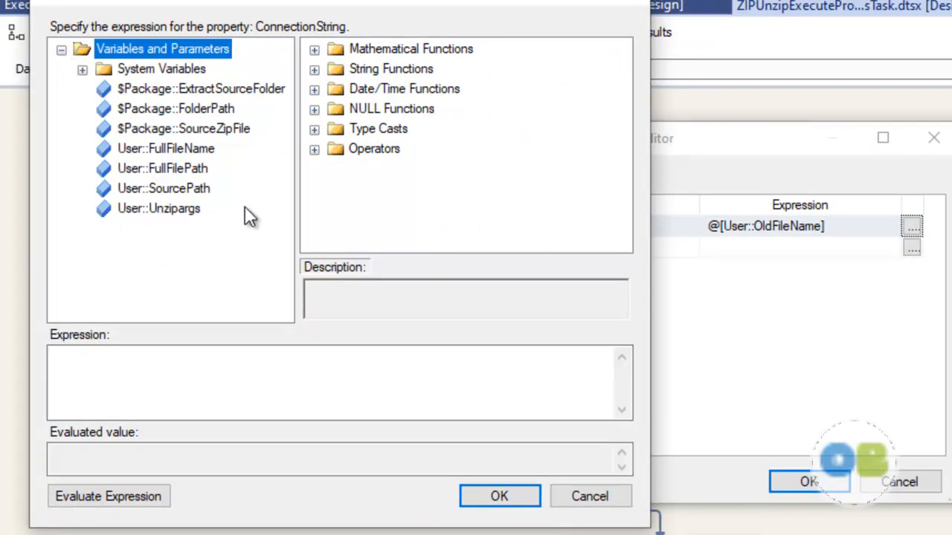
left_click_drag(169, 168, 184, 392)
left_click(153, 503)
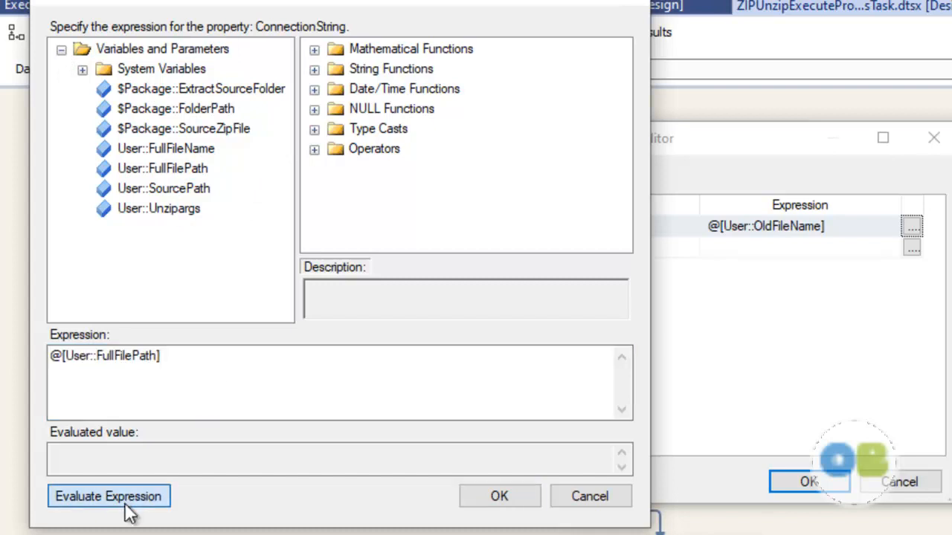
left_click(499, 502)
left_click(808, 480)
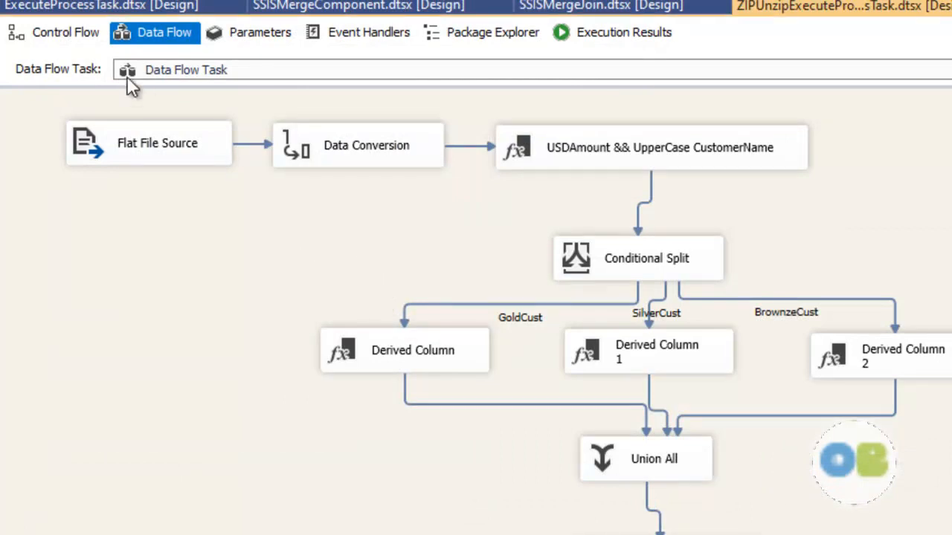
Step: Return to the package's control flow and move the Data Flow Task up inside the Foreach Loop Container
left_click(67, 37)
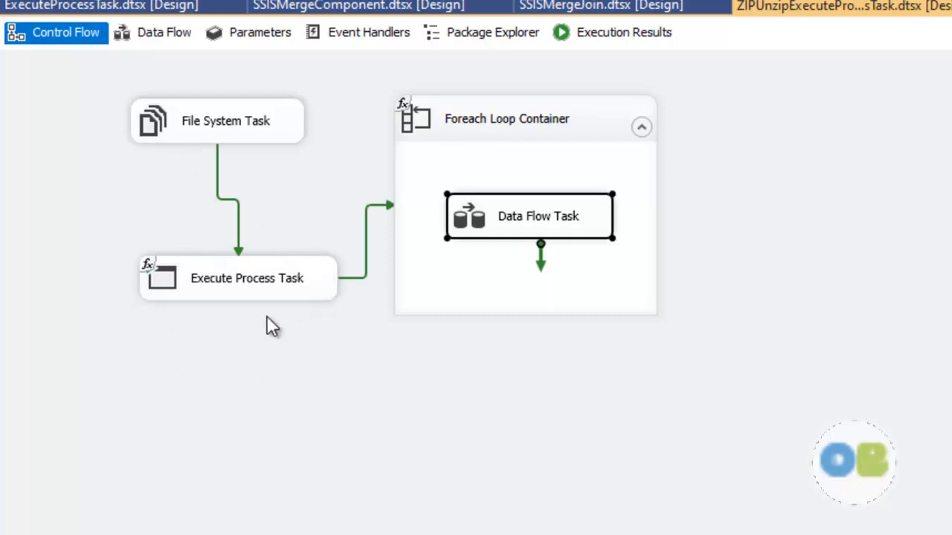
left_click(249, 136)
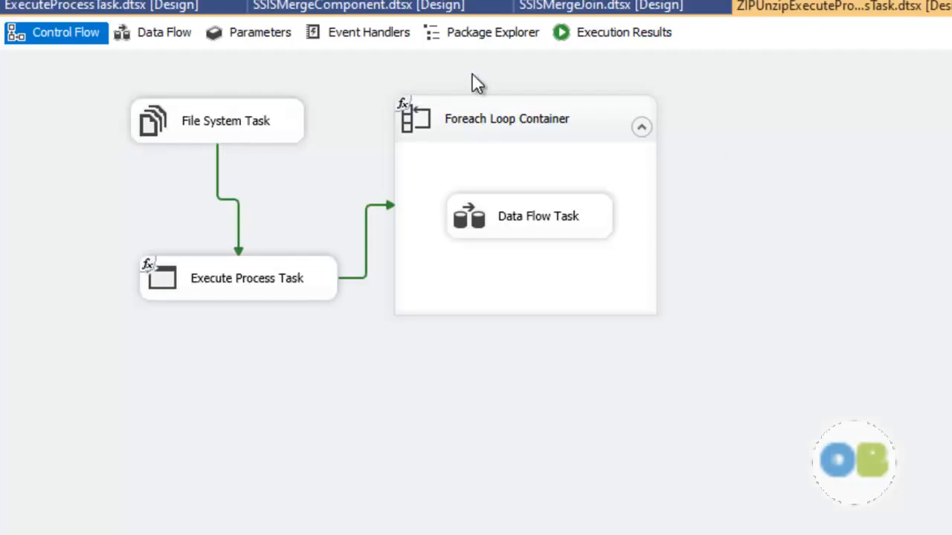
left_click(544, 146)
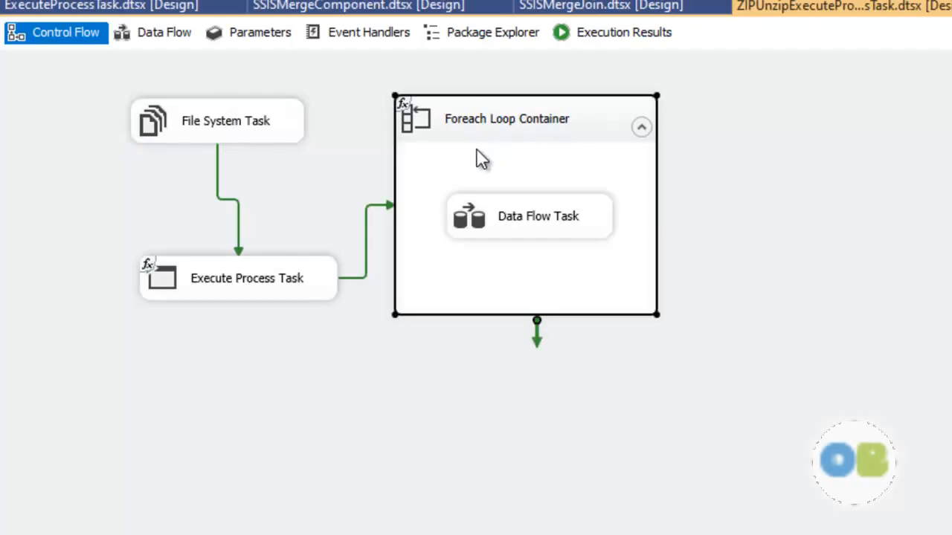
left_click_drag(570, 233, 559, 179)
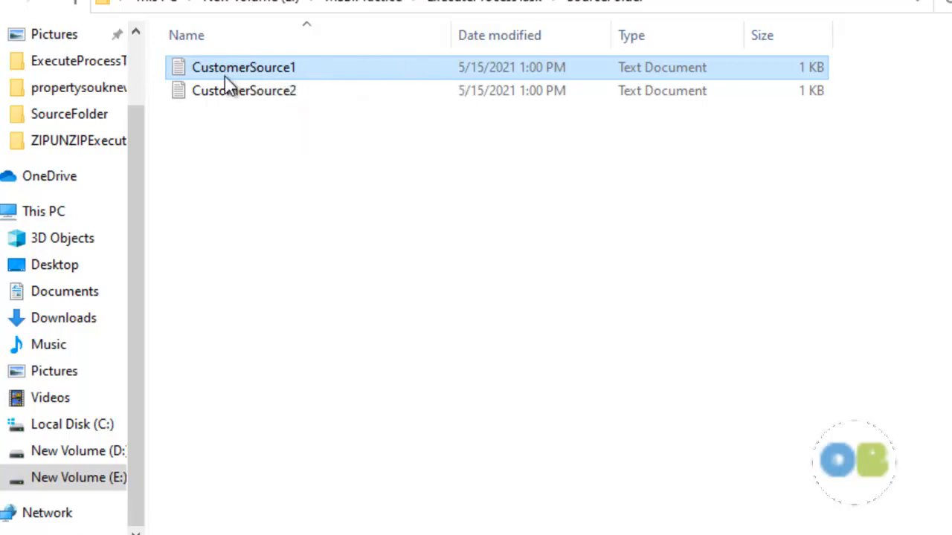
Step: Add a File System Task inside the Foreach Loop Container, placed below the Data Flow Task
left_click(318, 90, "ctrl")
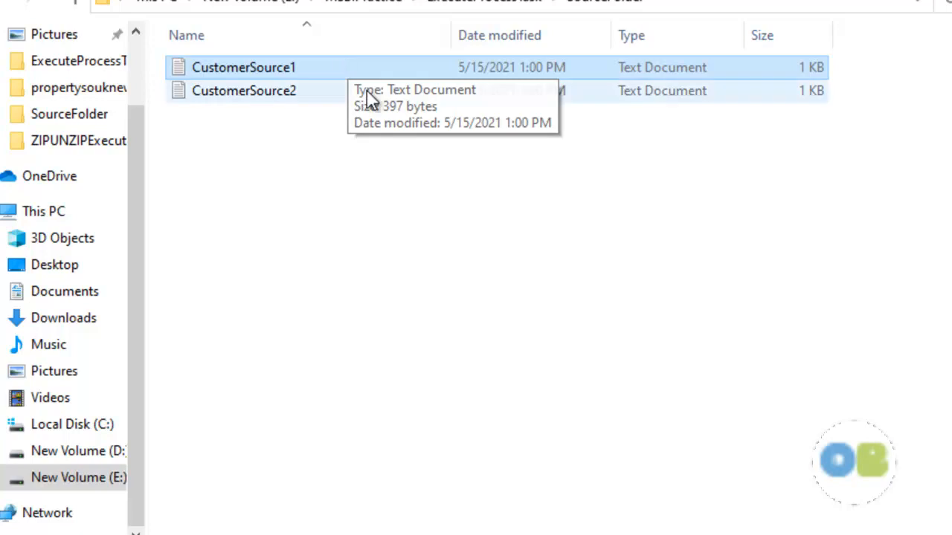
key("alt+Tab")
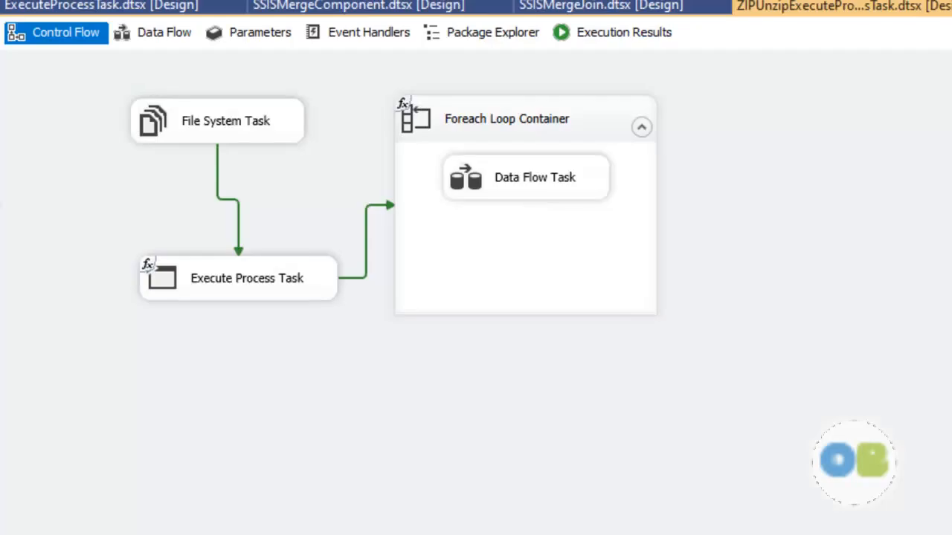
left_click(1, 199)
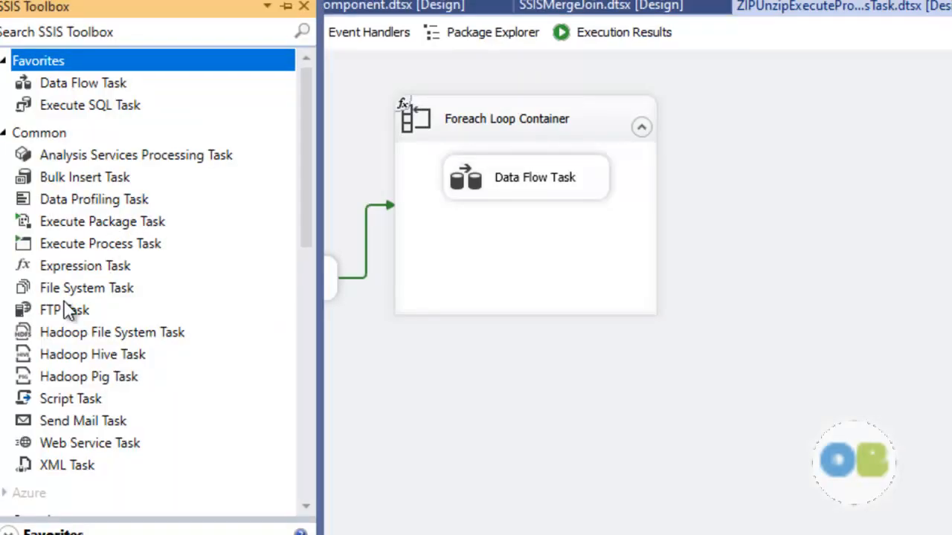
left_click_drag(75, 290, 470, 244)
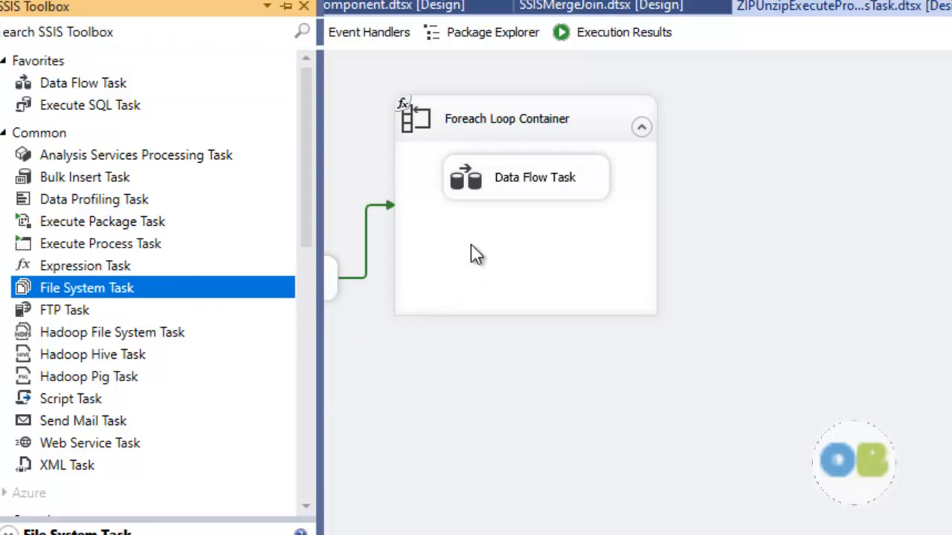
left_click_drag(522, 276, 498, 286)
left_click_drag(532, 177, 532, 182)
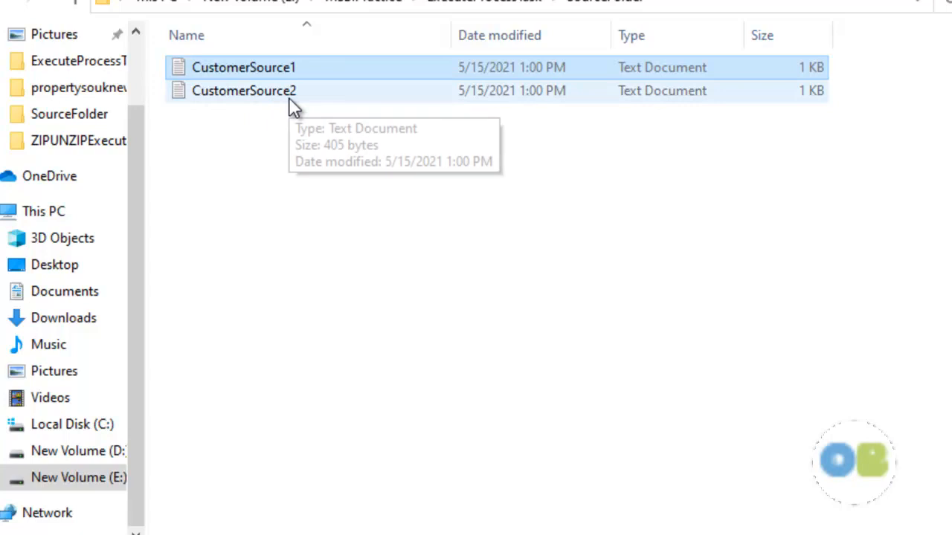
Step: Open a blank Notepad document and write the sample file name CustomerSource1-2021-17-05-".txt"
key("super+s")
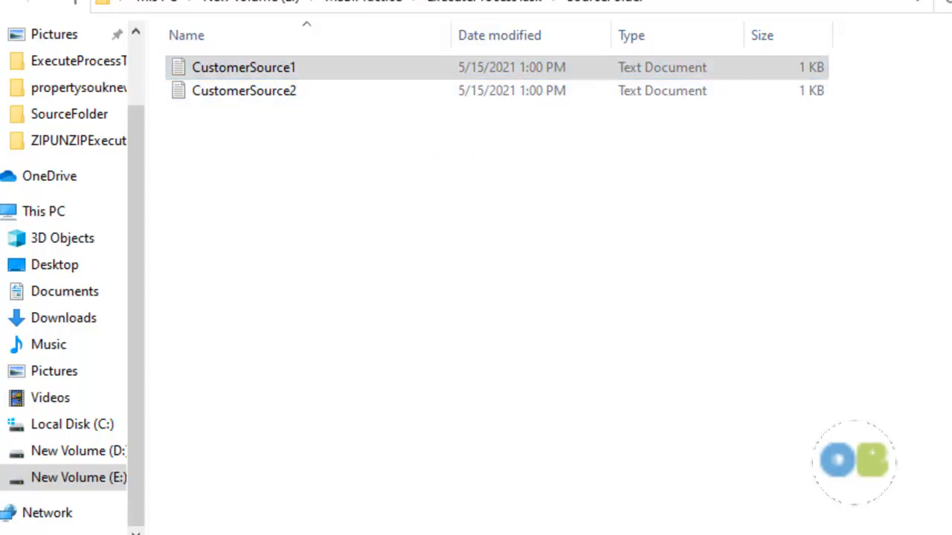
left_click(446, 231)
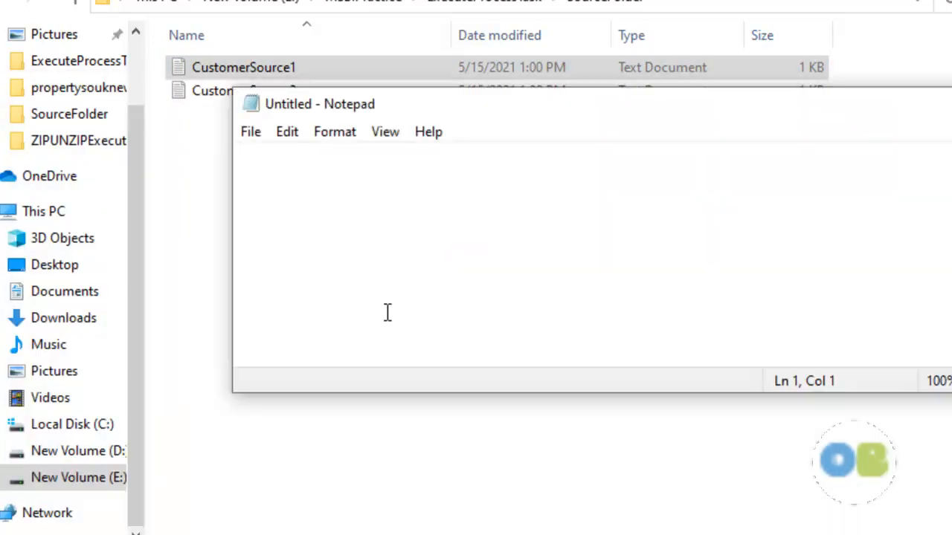
type("Cus")
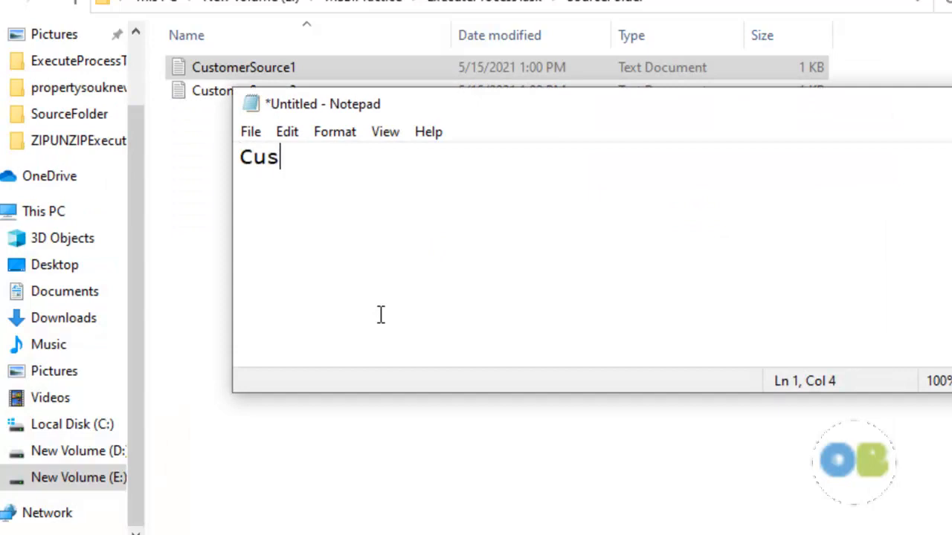
type("tomerSour")
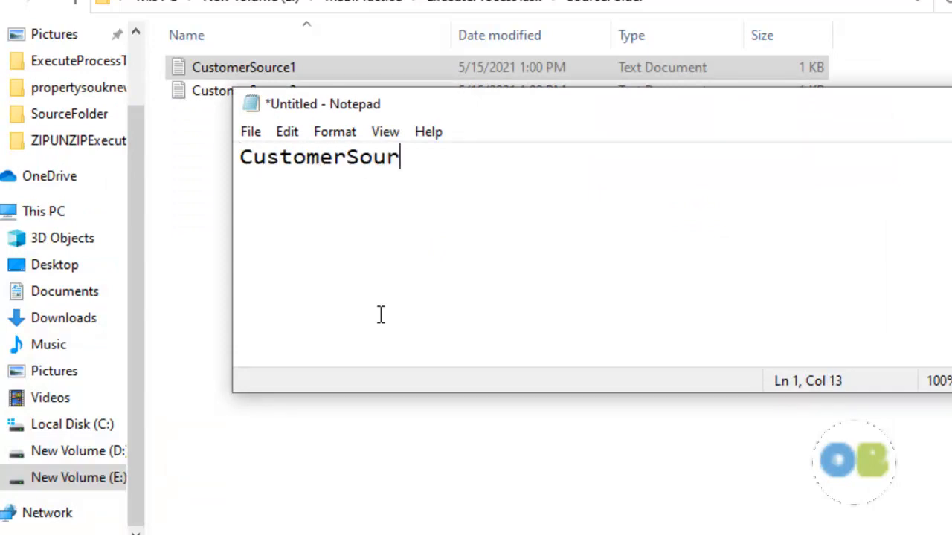
type("ce1")
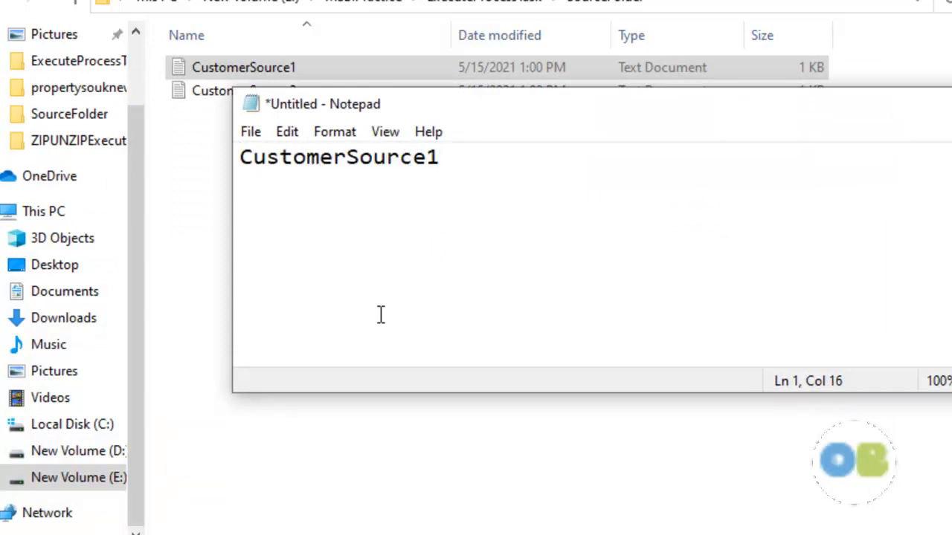
type("-2021-17")
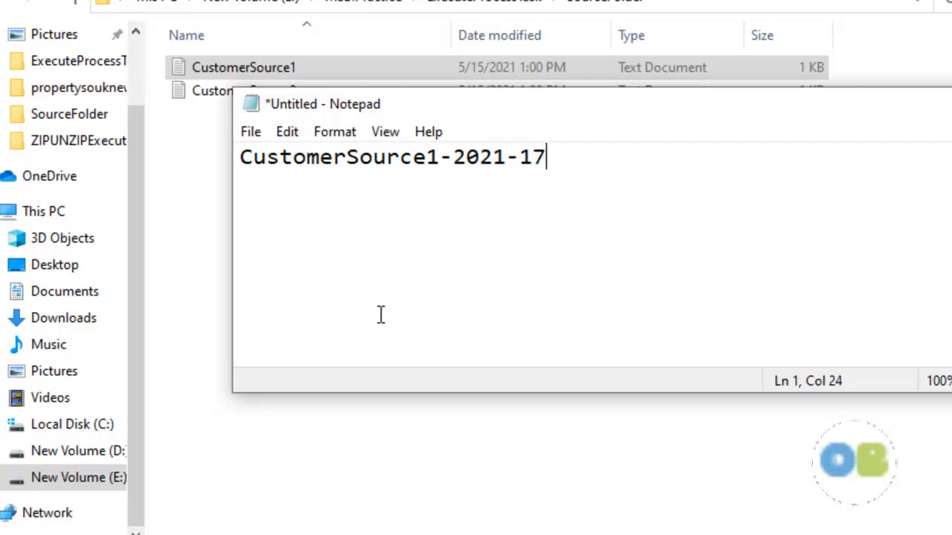
type("-05")
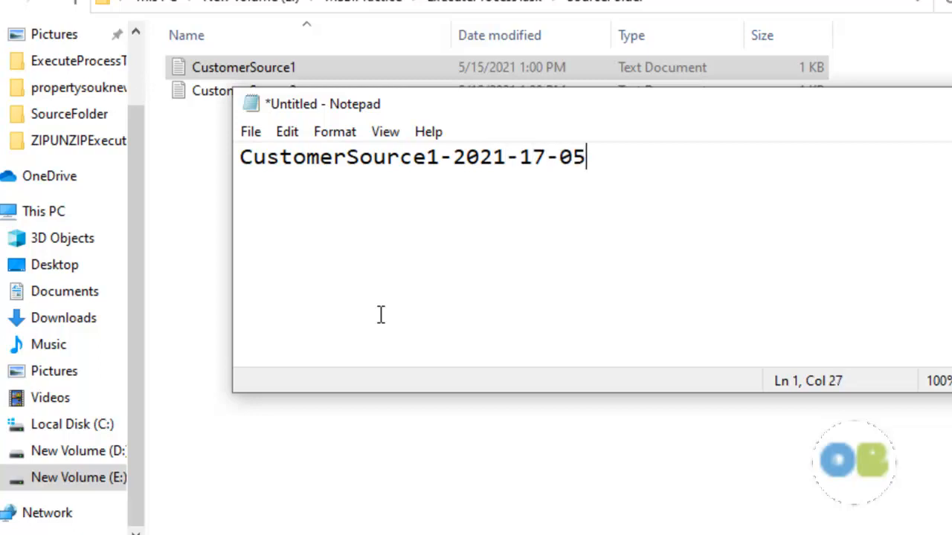
type("-\".txt")
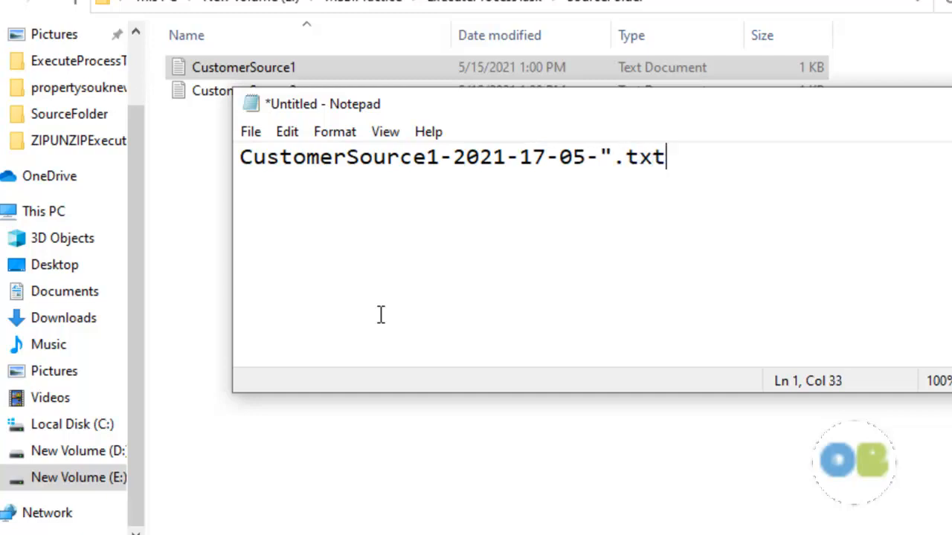
type("\"")
Step: Swap the day and month in the sample file name so that the date reads 2021-05-17
left_click_drag(545, 156, 521, 162)
type("05")
left_click_drag(588, 157, 561, 160)
type("17")
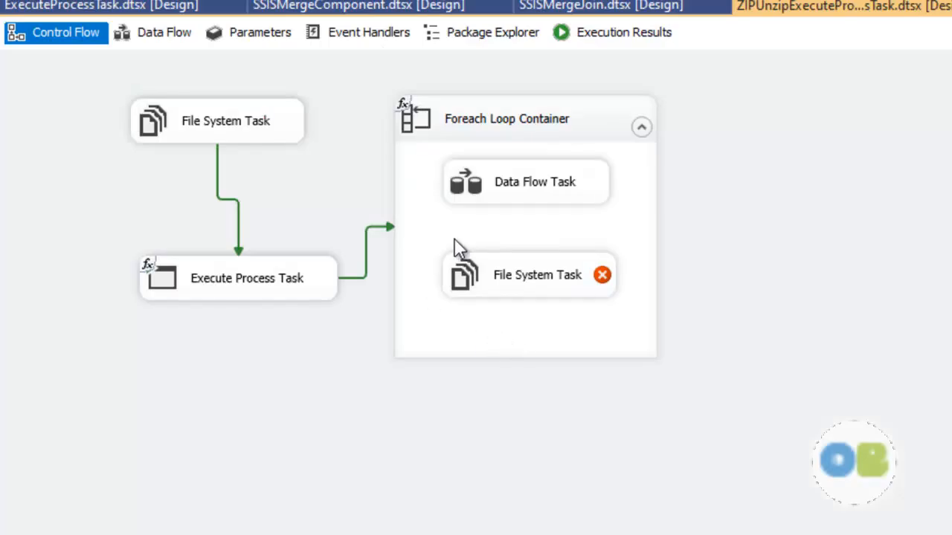
Step: Switch back to the SSIS package and connect the Data Flow Task to the File System Task inside the loop
left_click(541, 186)
left_click_drag(541, 235, 546, 276)
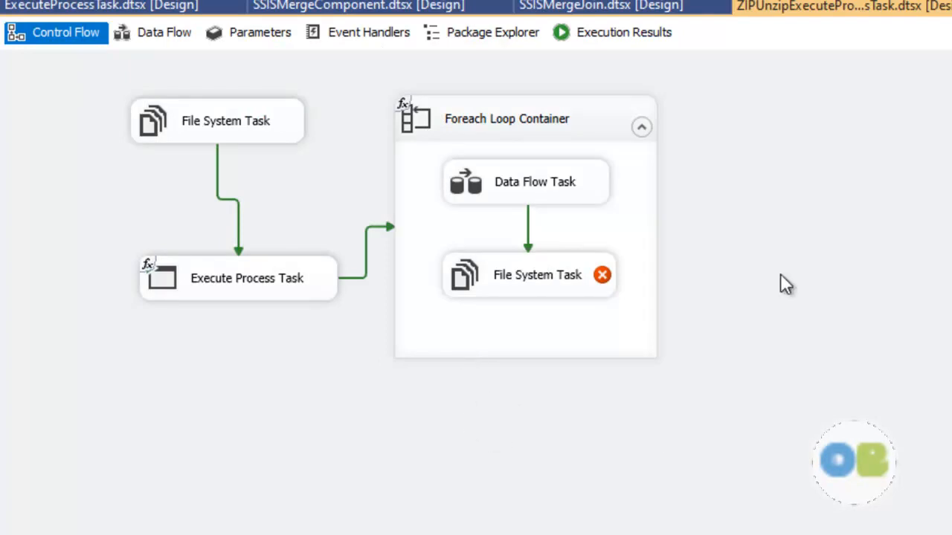
Step: Add a package variable named RenameETLFiles with the String data type
right_click(796, 201)
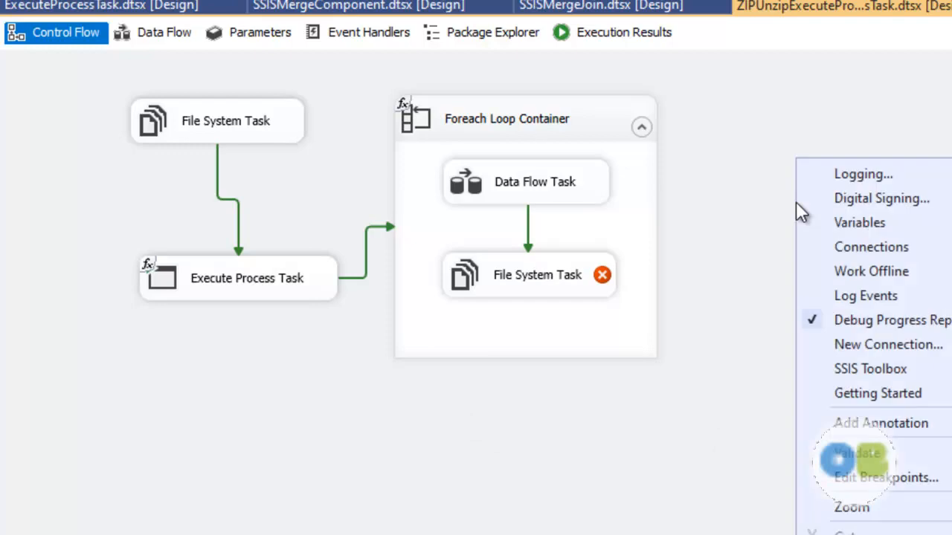
left_click(844, 222)
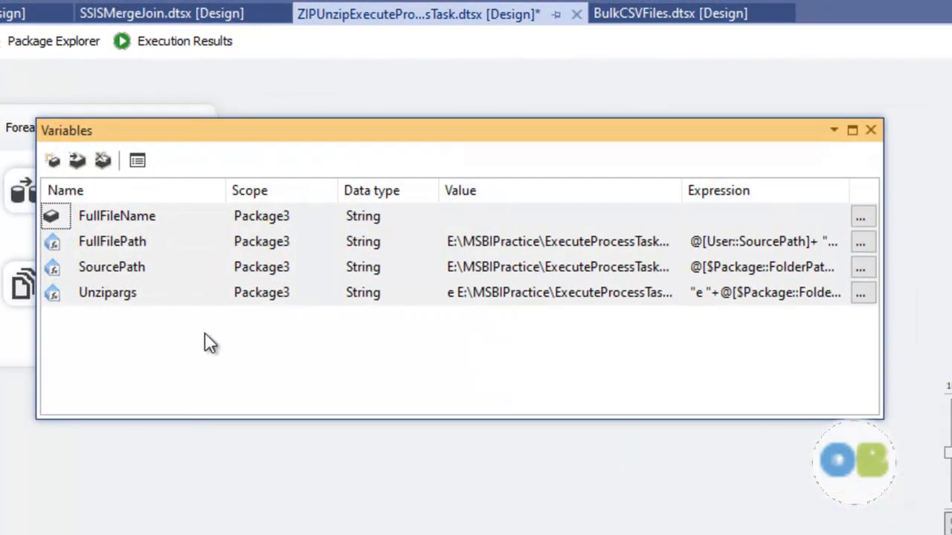
left_click(52, 160)
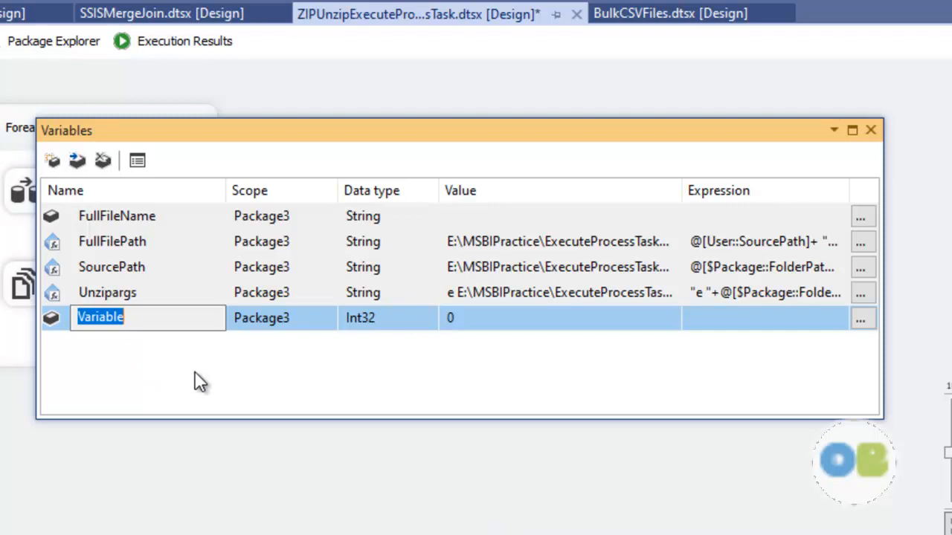
type("Re")
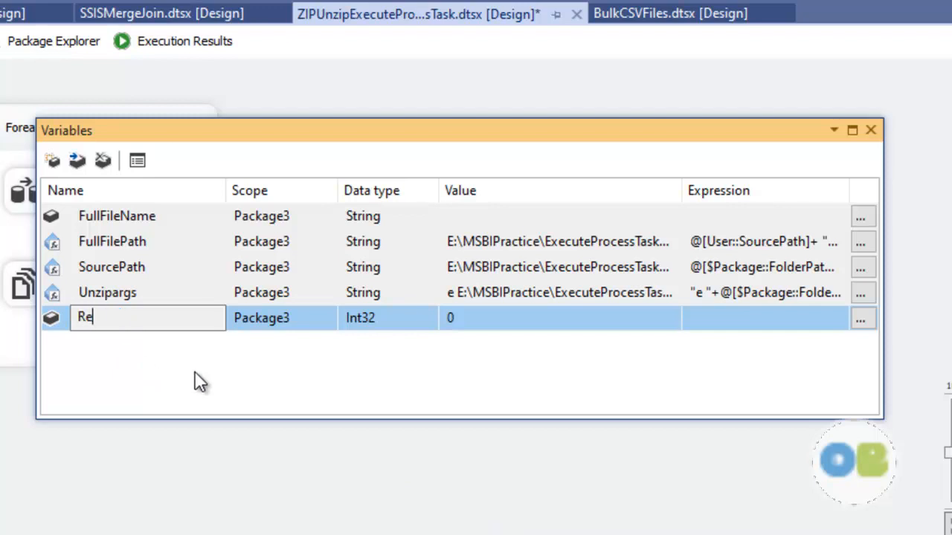
type("nameETLFiles")
key("Return")
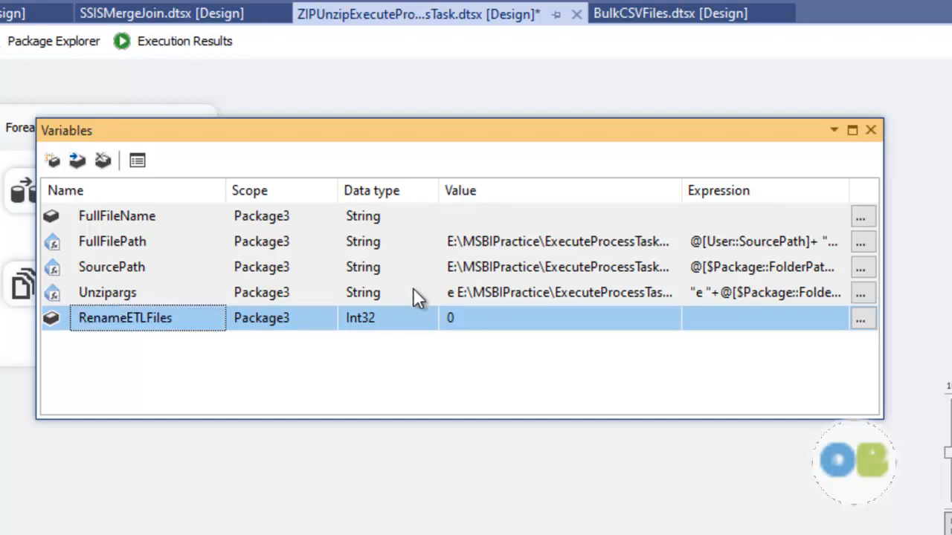
left_click(394, 315)
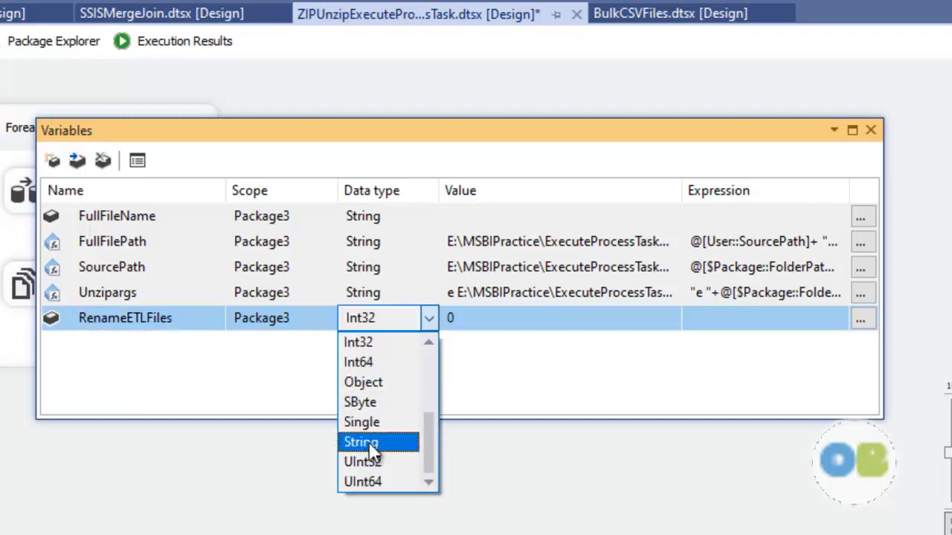
left_click(369, 442)
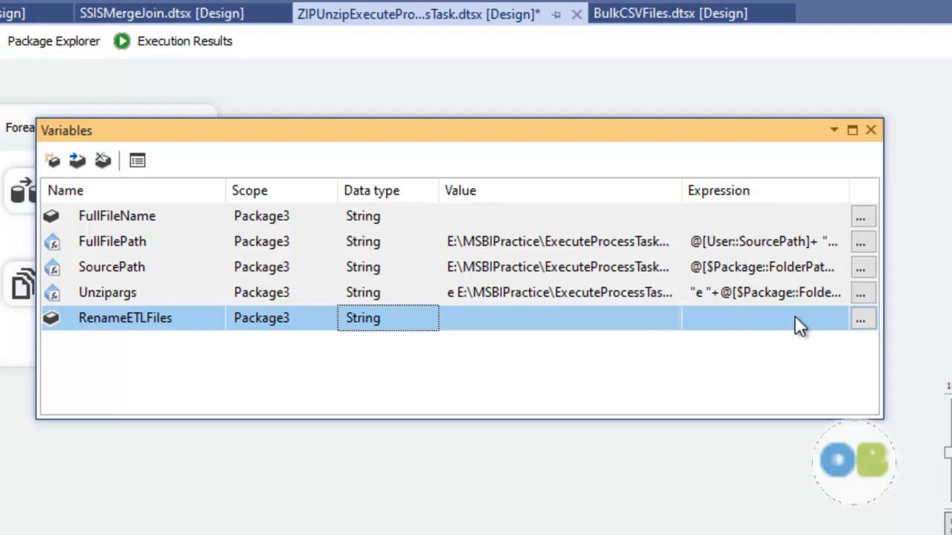
Step: Start the RenameETLFiles variable's expression with @[User::SourcePath]+"\\"+ @[User::FullFileName]+"-"+
left_click(860, 318)
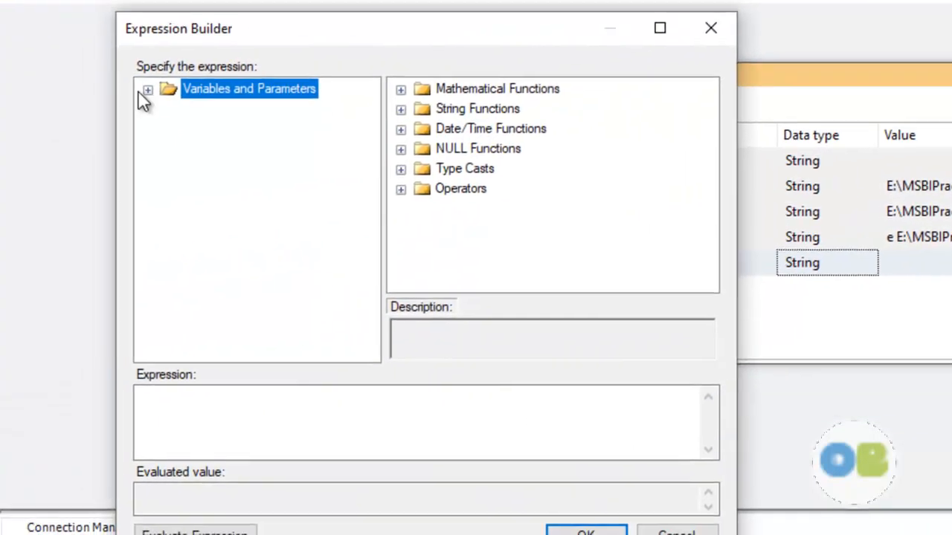
left_click(148, 90)
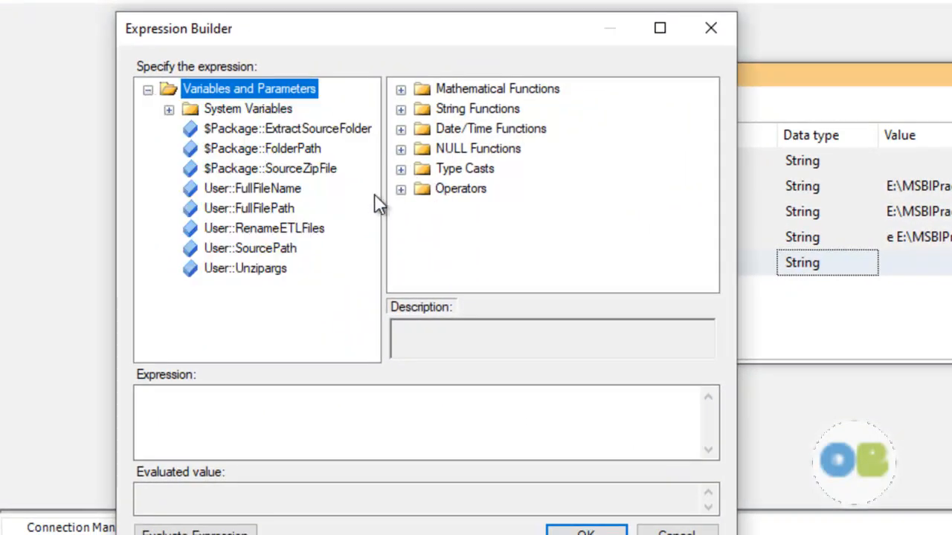
left_click_drag(277, 247, 285, 438)
left_click(297, 402)
type("+\"\\\\+\"")
key("BackSpace")
key("BackSpace")
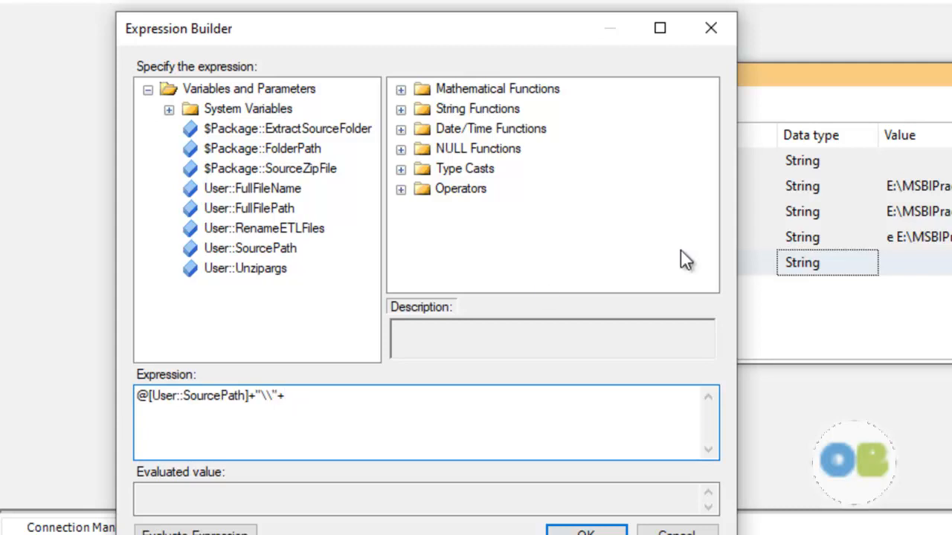
left_click_drag(264, 185, 327, 405)
type("+\"-\"+")
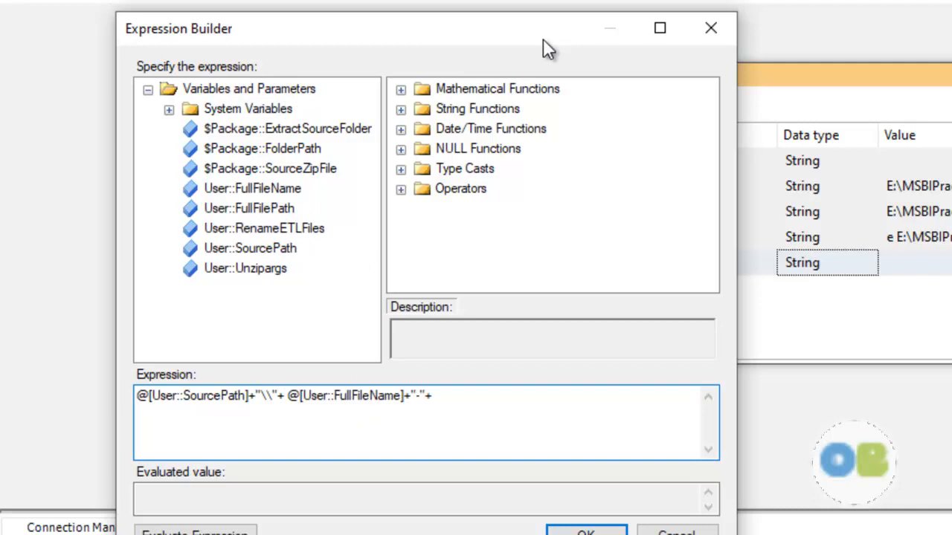
Step: Append a SUBSTRING function to the RenameETLFiles expression, with GETDATE() as its character expression
left_click(401, 108)
scroll(531, 211, "down", 4)
scroll(518, 165, "up", 1)
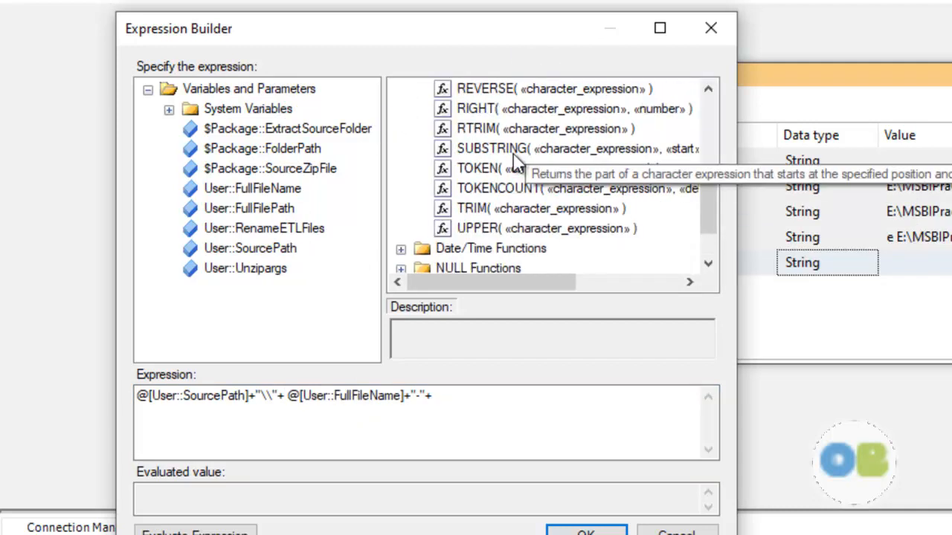
left_click_drag(505, 148, 483, 411)
left_click(529, 404)
scroll(420, 201, "down", 1)
left_click(401, 189)
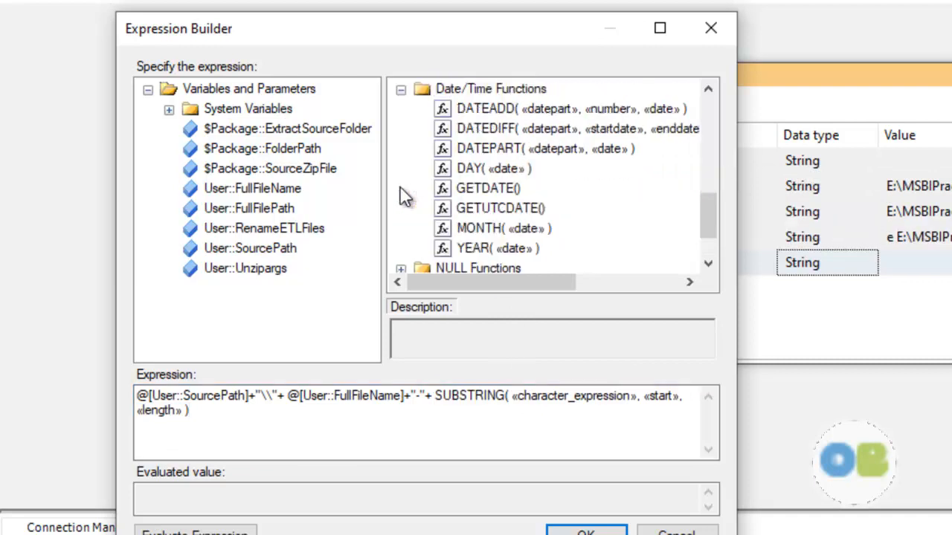
left_click_drag(487, 188, 549, 395)
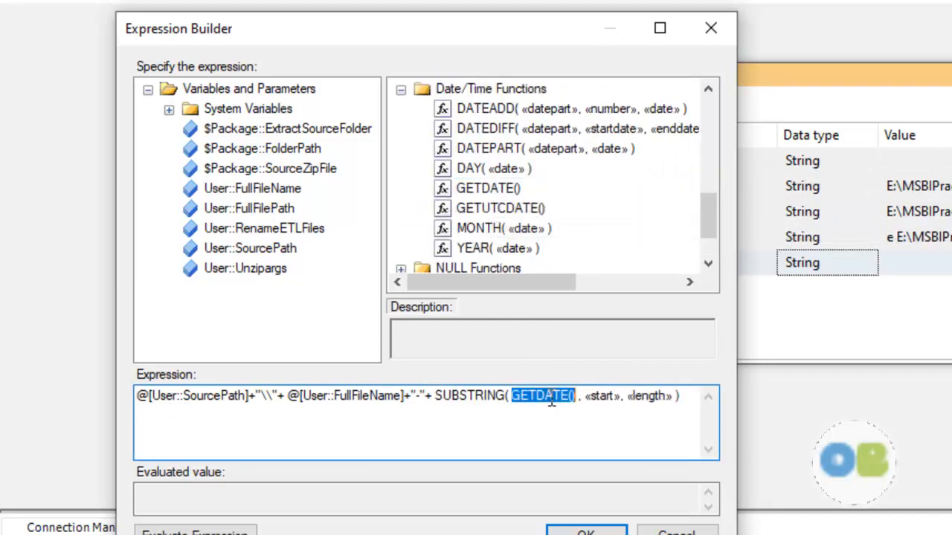
left_click(509, 396)
left_click_drag(510, 395, 515, 397)
Step: Set the SUBSTRING function's start argument to 1 and its length argument to 10
double_click(596, 397)
key("BackSpace")
type("1,")
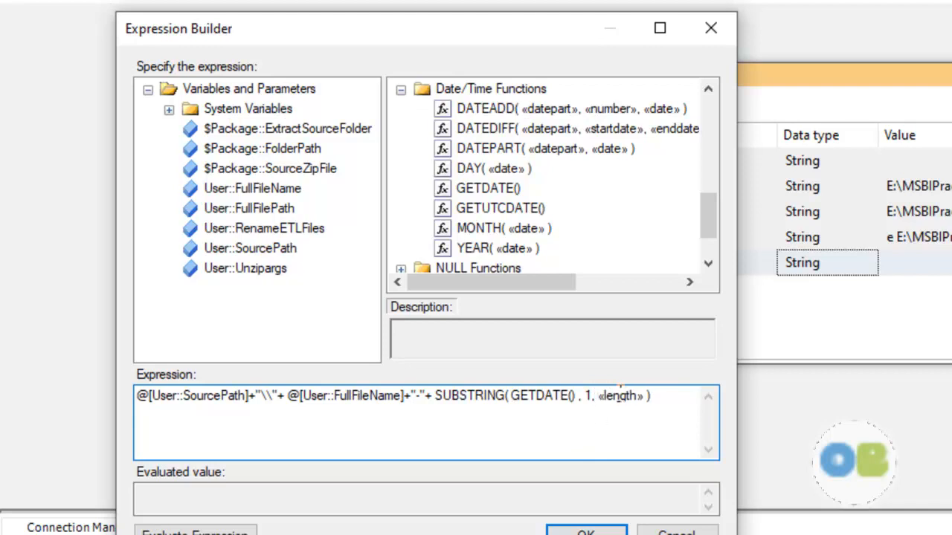
double_click(615, 396)
type("10")
Step: Cast GETDATE() to a string with (DT_WSTR,30) inside the SUBSTRING call and evaluate the expression
left_click(511, 395)
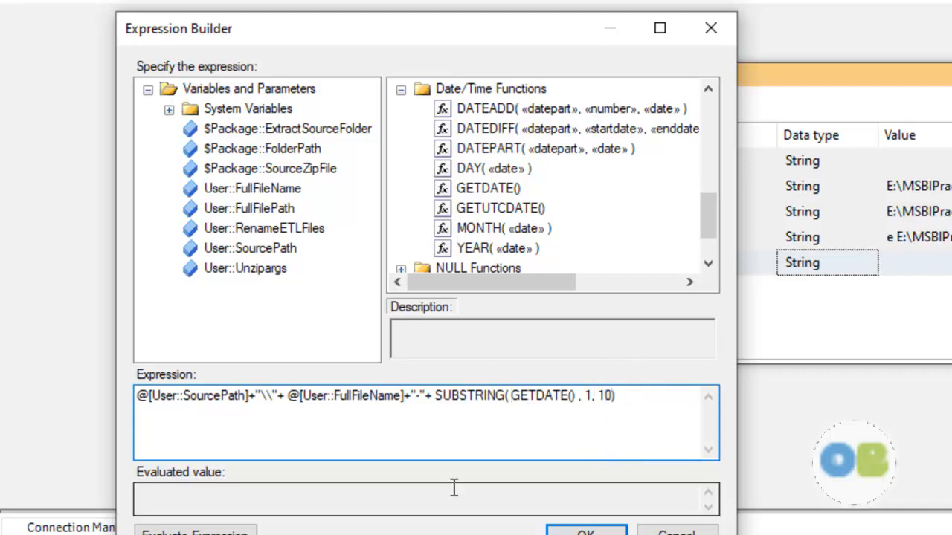
type("(")
type("DT")
type("_WSTR,")
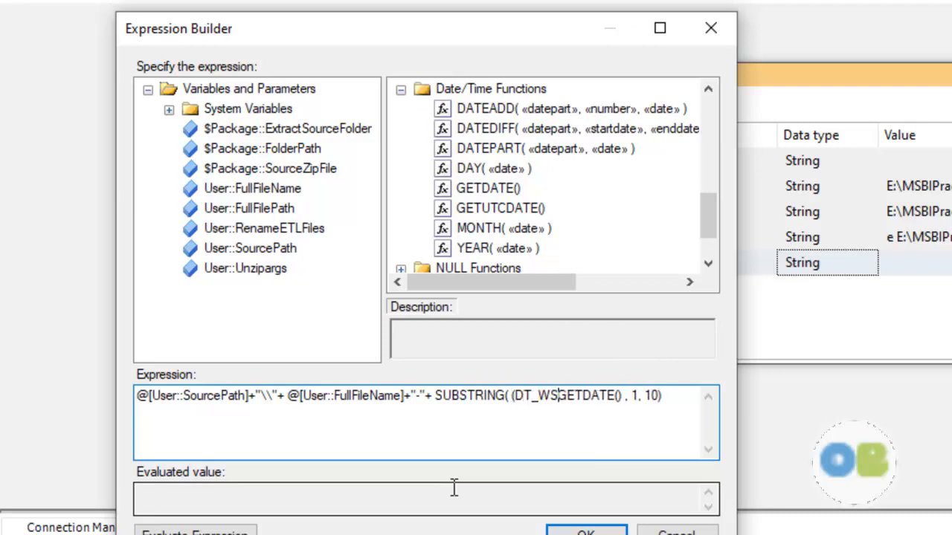
type("30")
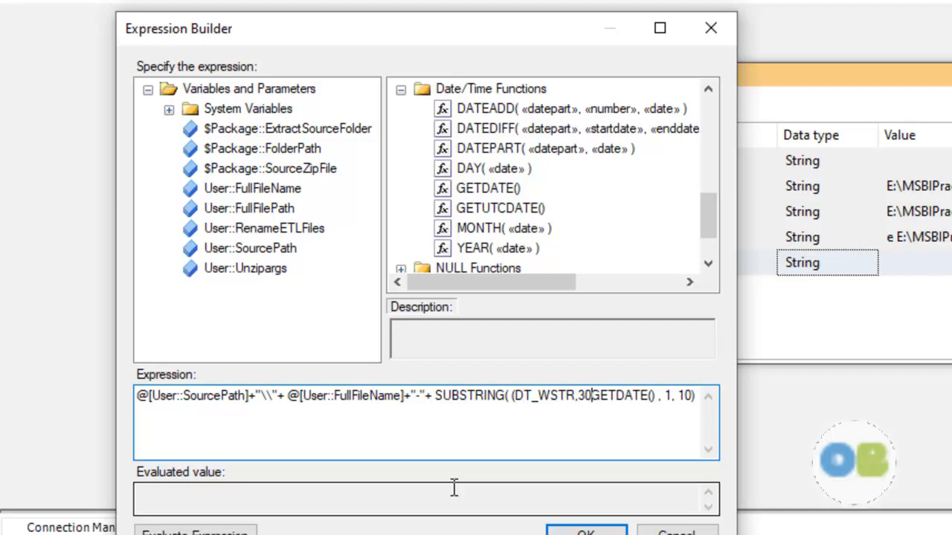
type(")")
left_click(194, 531)
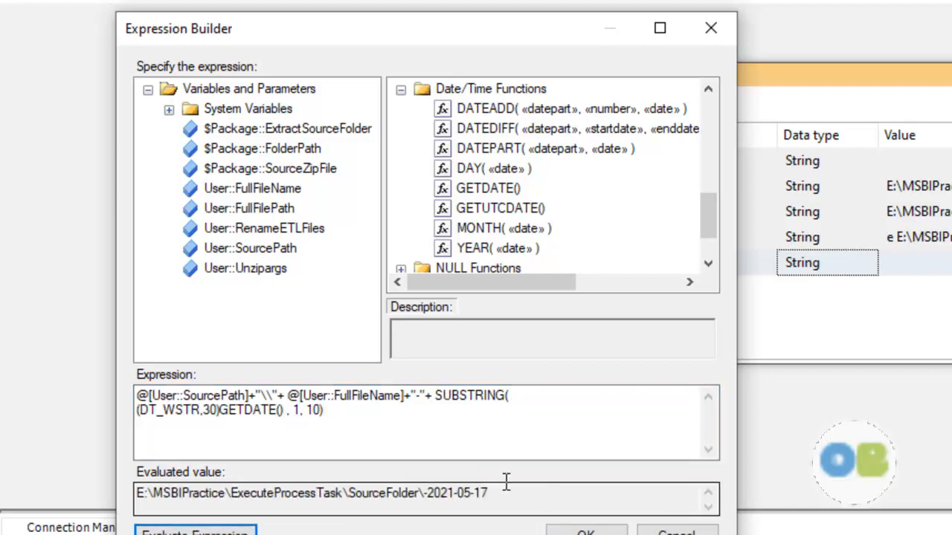
Step: Append +".txt" to the expression, evaluate and accept it, and close the variables list
left_click(405, 411)
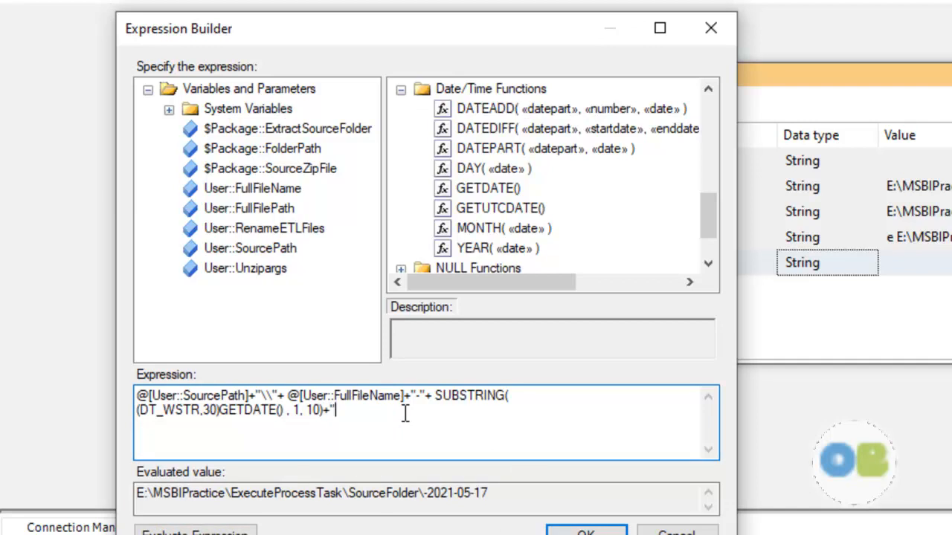
type("+\".txt\"")
left_click(194, 531)
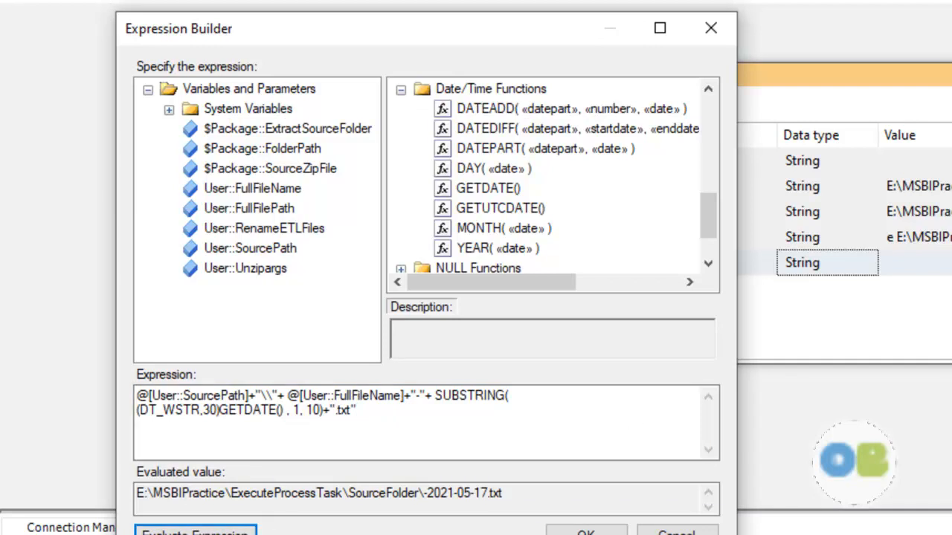
left_click(586, 531)
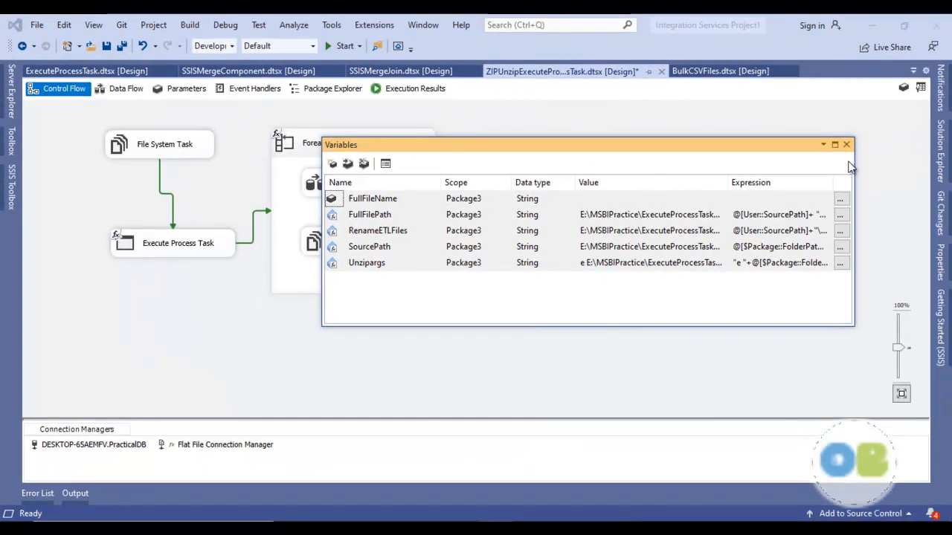
left_click(847, 145)
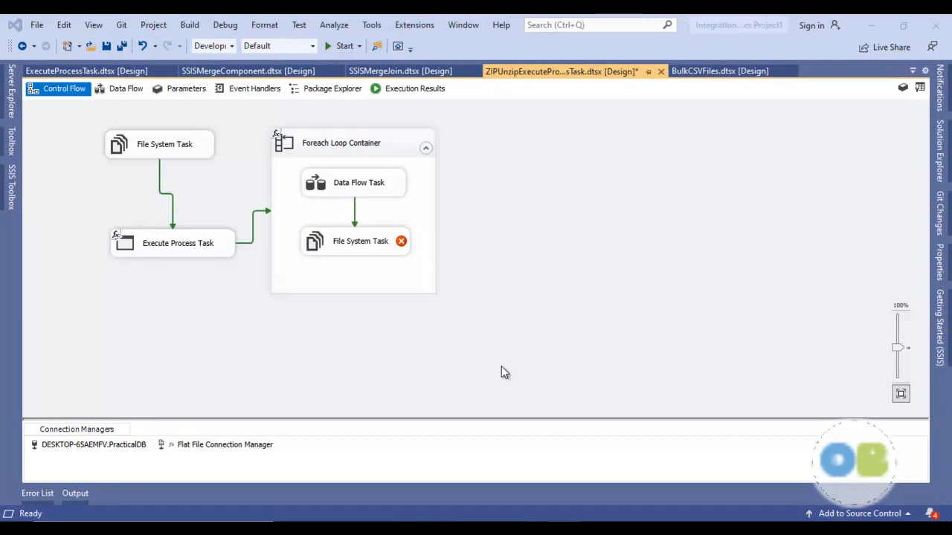
Step: Open the File System Task inside the Foreach Loop Container for editing and set its operation to Rename file
double_click(339, 242)
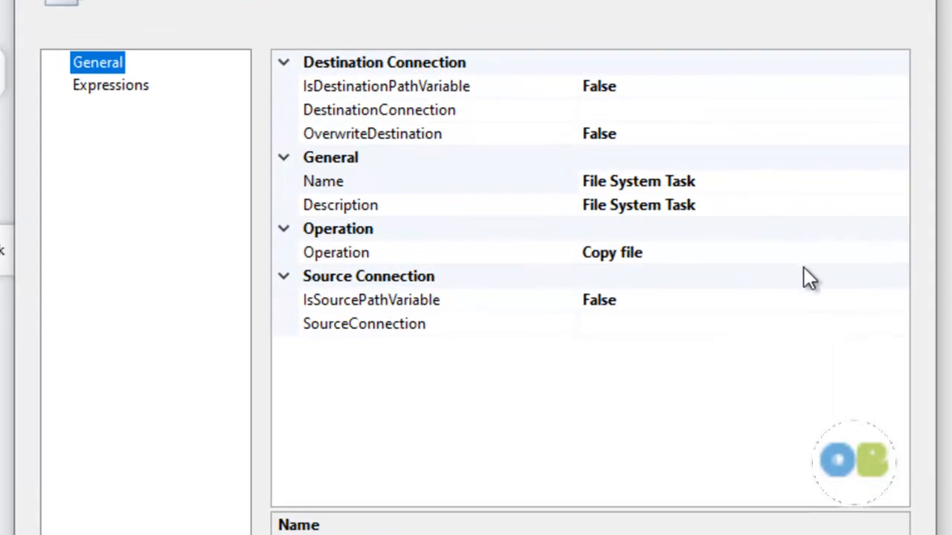
left_click(813, 257)
left_click(900, 240)
left_click(890, 259)
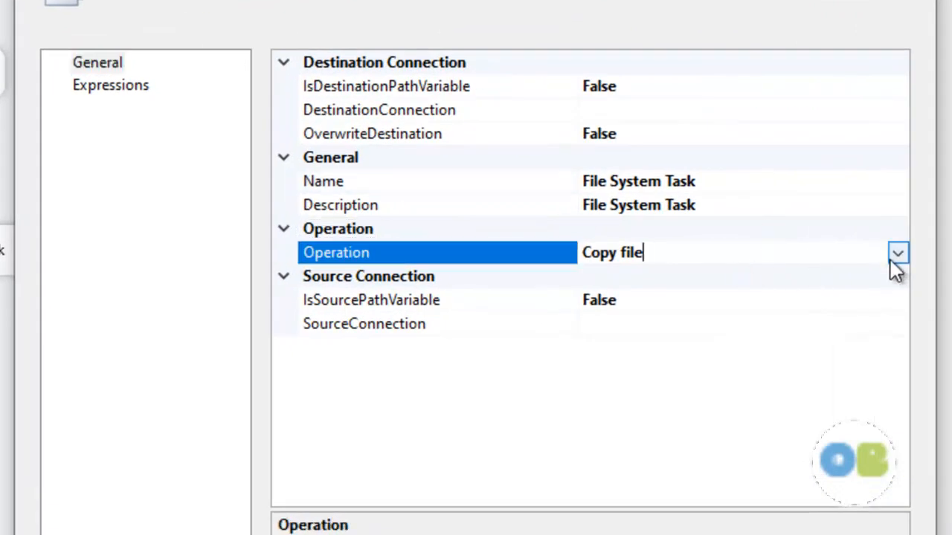
left_click(898, 254)
left_click(678, 460)
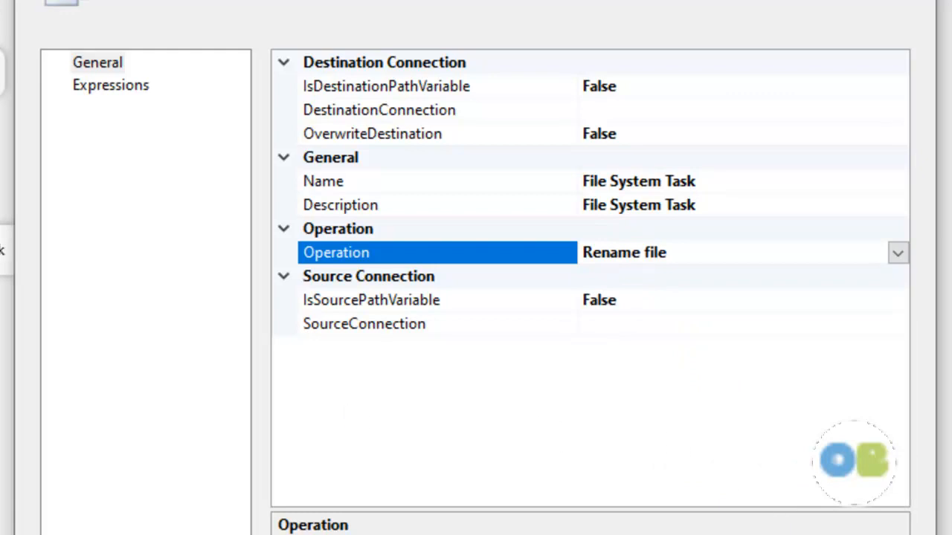
Step: Set both IsSourcePathVariable and IsDestinationPathVariable to True for the rename task
left_click(878, 304)
left_click(896, 302)
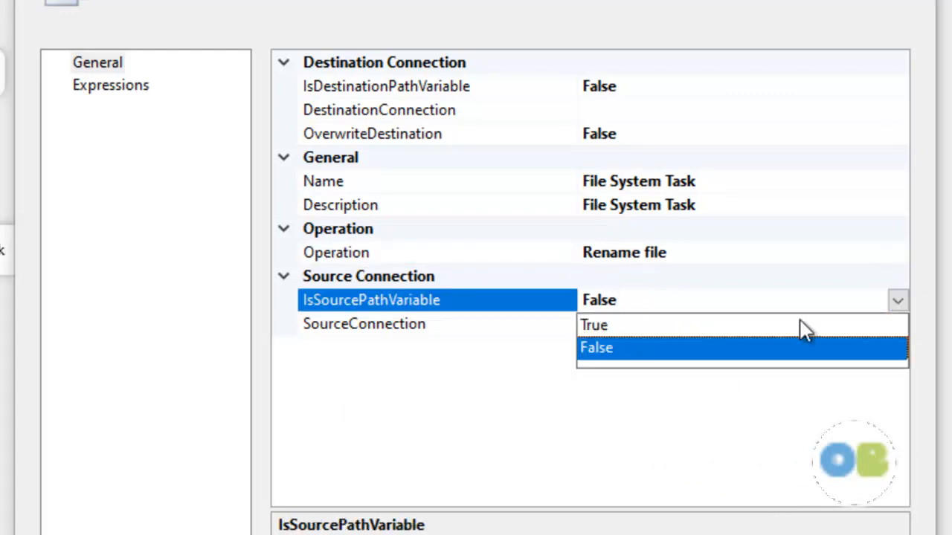
left_click(778, 327)
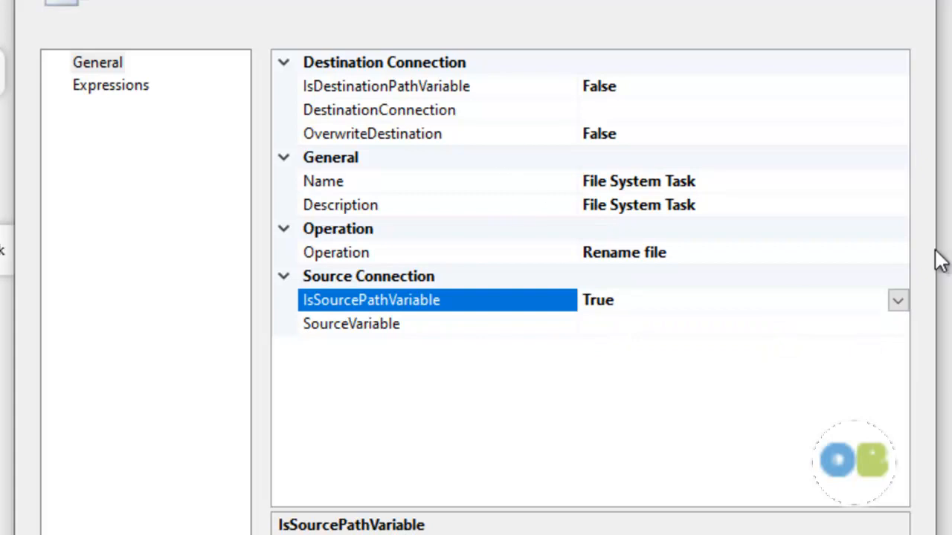
left_click(831, 88)
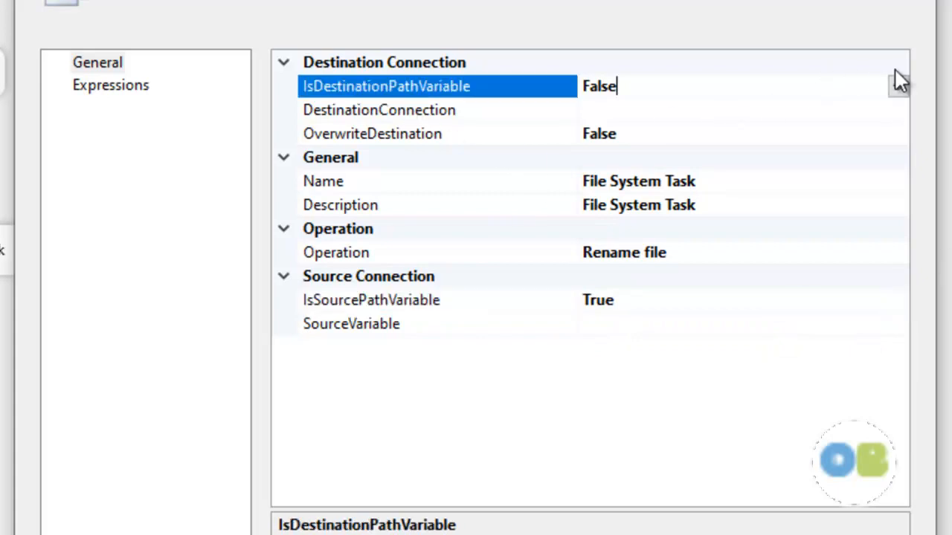
left_click(897, 87)
left_click(710, 131)
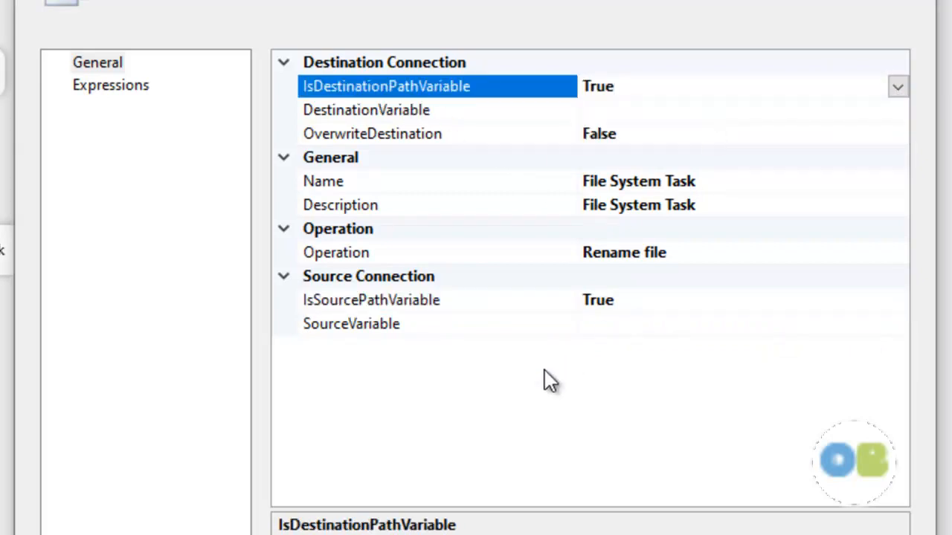
Step: Choose User::FullFilePath as the rename task's SourceVariable
left_click(703, 328)
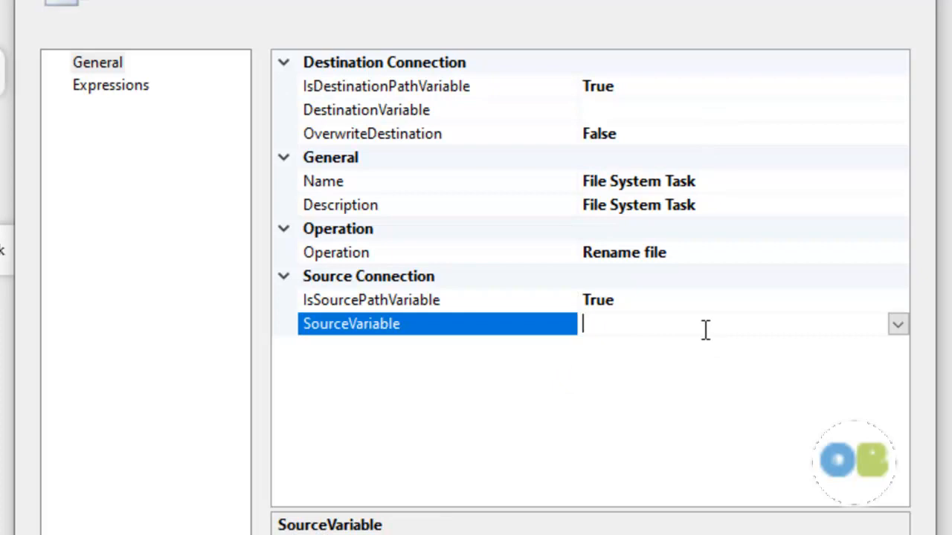
left_click(897, 325)
left_click(899, 327)
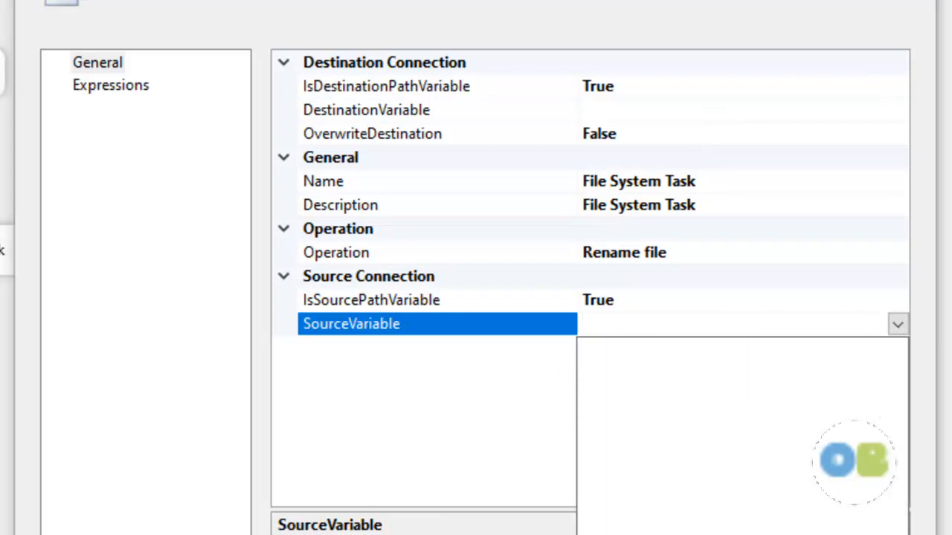
left_click(899, 326)
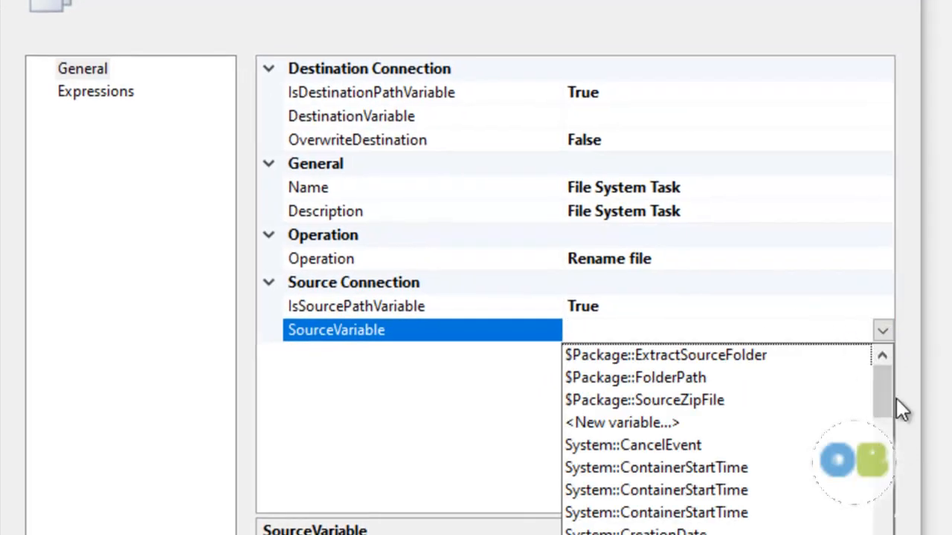
left_click(901, 408)
left_click(883, 330)
left_click_drag(881, 393, 882, 534)
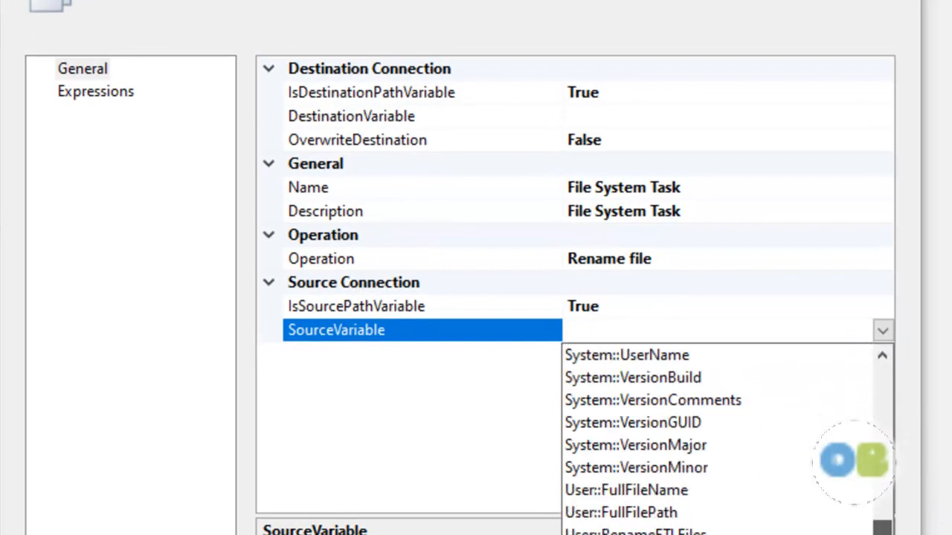
left_click(622, 513)
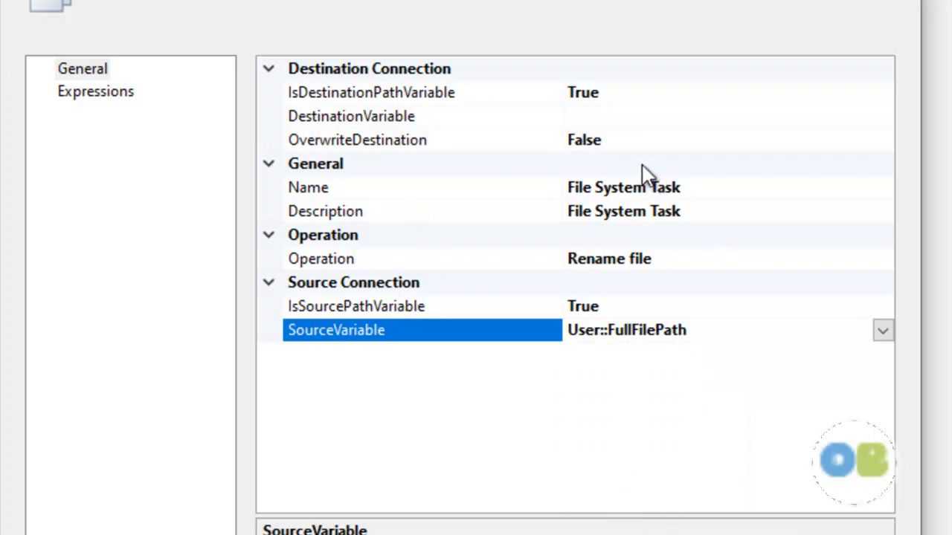
Step: Choose User::RenameETLFiles as the rename task's DestinationVariable and accept the task settings
left_click(775, 116)
left_click(883, 118)
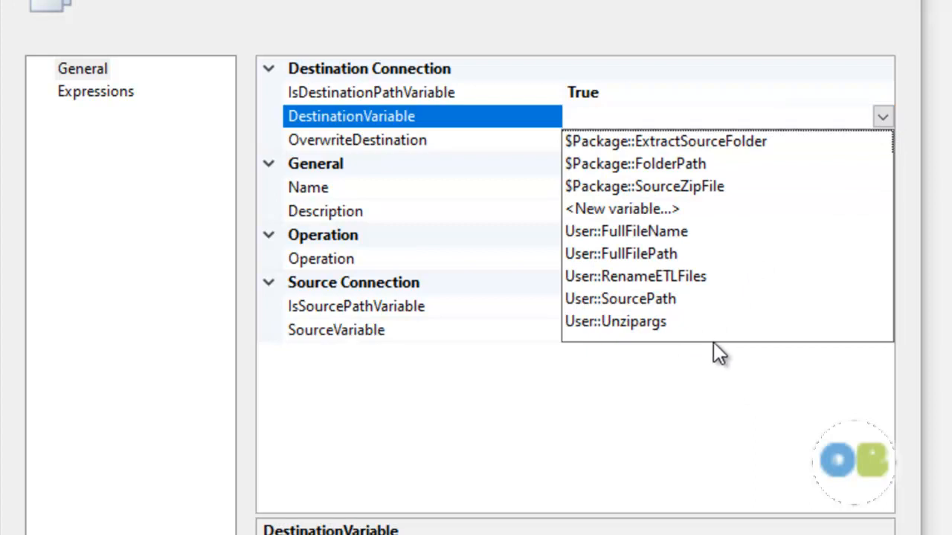
left_click(642, 282)
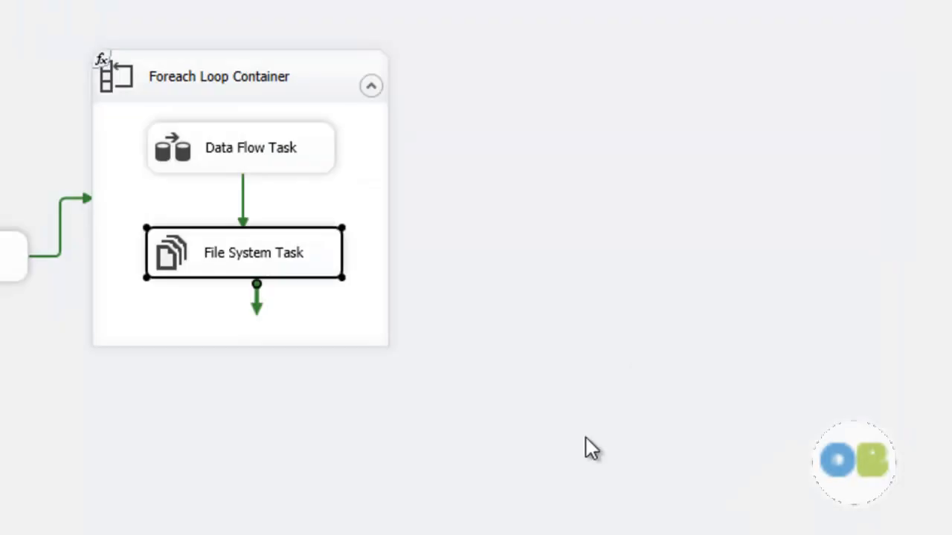
left_click(586, 439)
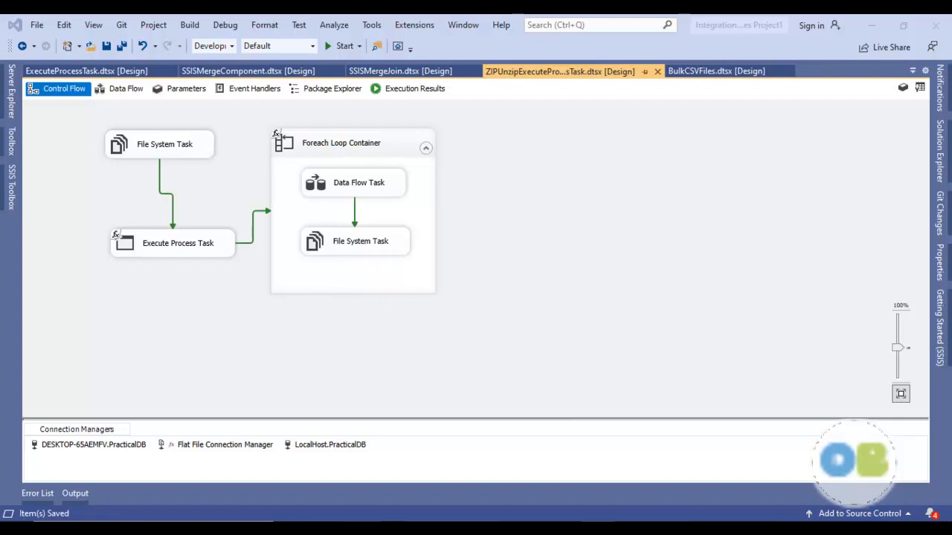
Step: Switch to File Explorer and permanently delete SourceFolder from the ExecuteProcessTask folder
left_click(422, 529)
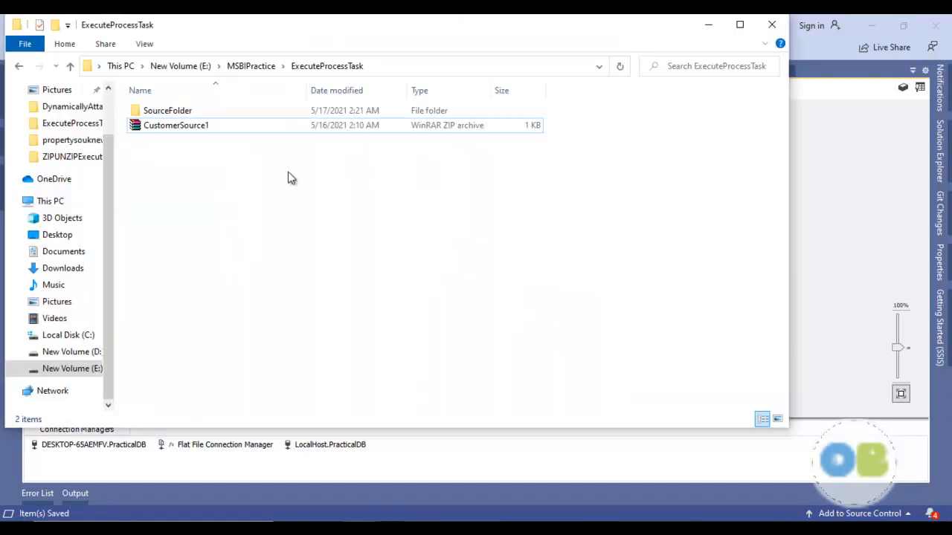
left_click(222, 116)
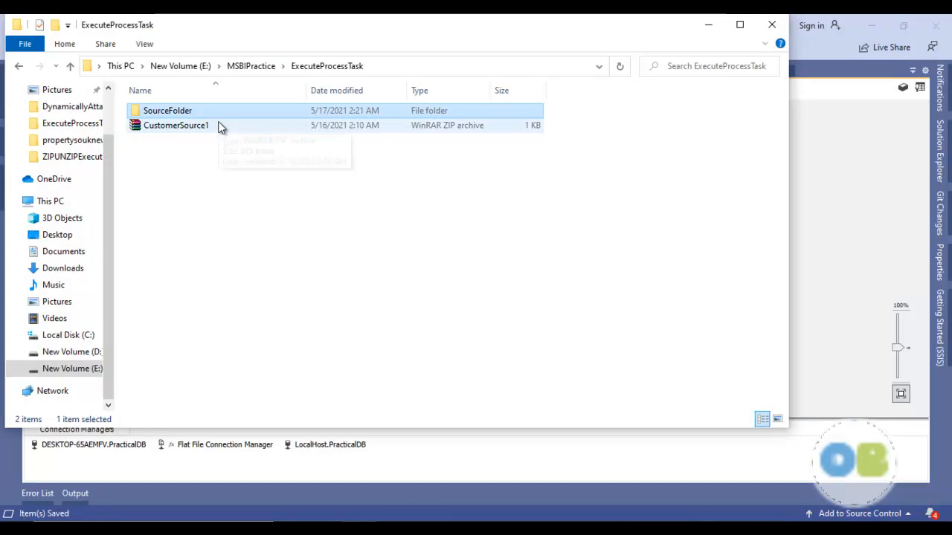
key("shift+Delete")
key("Return")
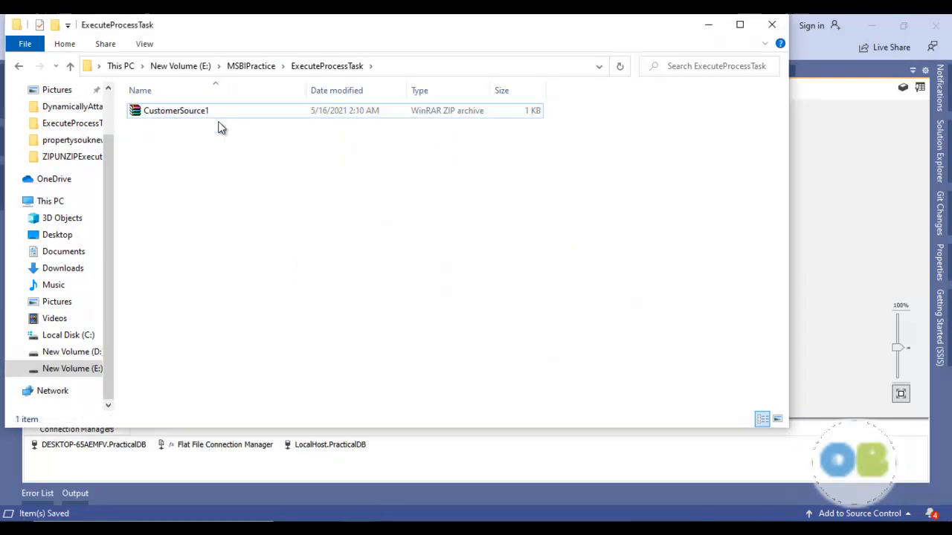
Step: Switch to SQL Server Management Studio and run the SELECT query on tblCustomer to check its contents
left_click(857, 168)
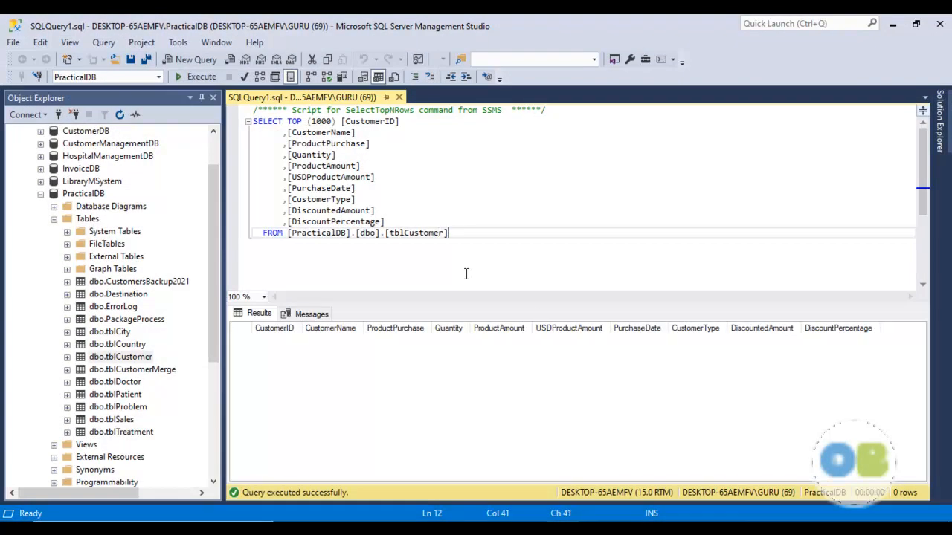
left_click_drag(519, 236, 359, 188)
left_click_drag(300, 160, 253, 121)
left_click(195, 77)
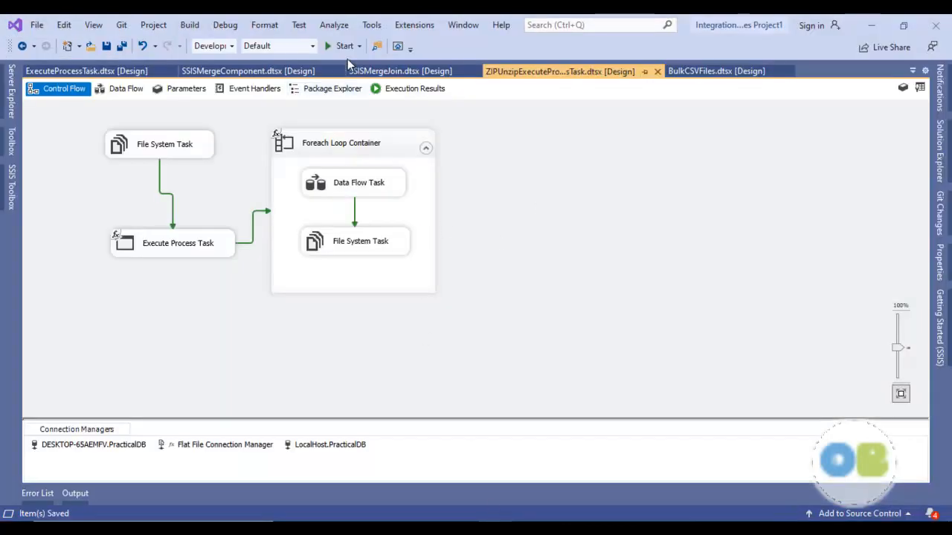
Step: Run the SSIS package from Visual Studio and open the regenerated SourceFolder in File Explorer to check the file names
left_click(344, 46)
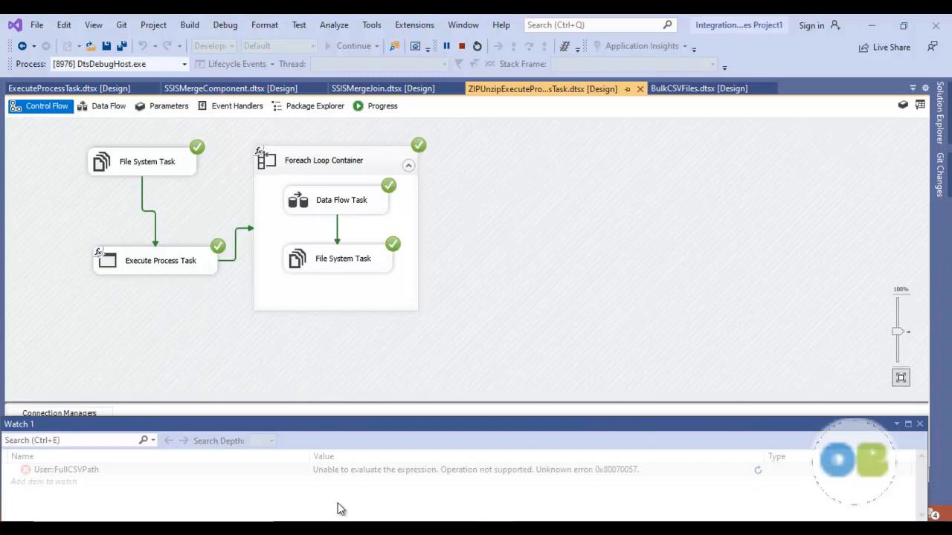
left_click(358, 529)
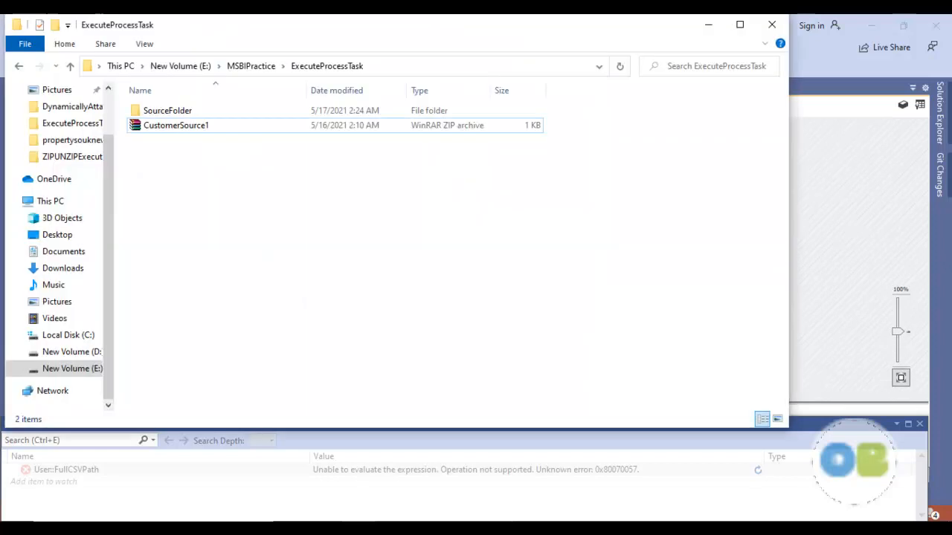
double_click(197, 112)
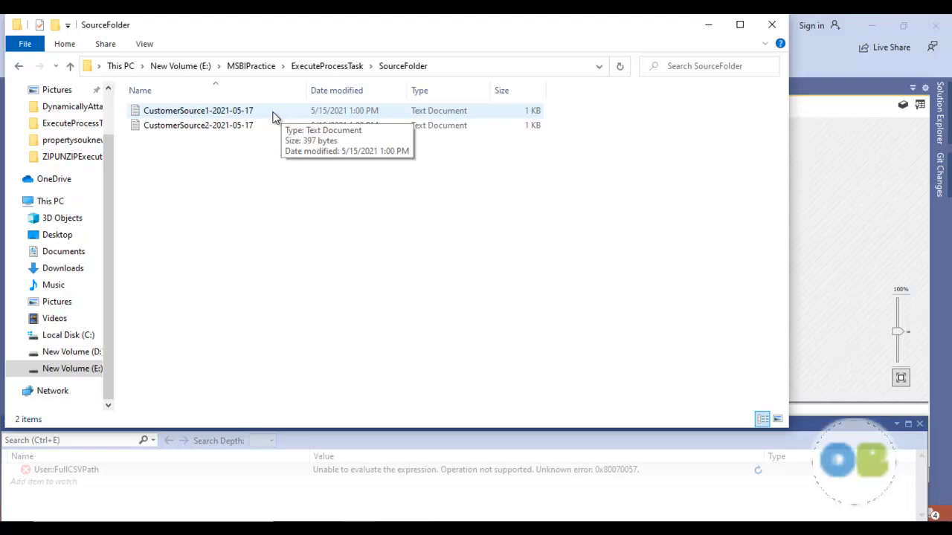
Step: Stop the package run, then rerun the tblCustomer query in SQL Server Management Studio and look through the loaded rows
left_click(865, 222)
left_click(461, 47)
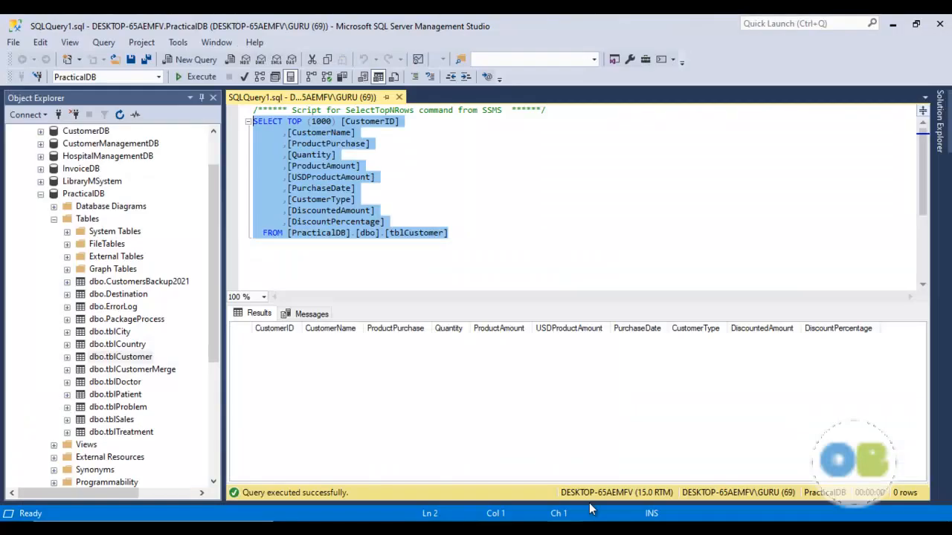
left_click(187, 79)
scroll(441, 423, "down", 1)
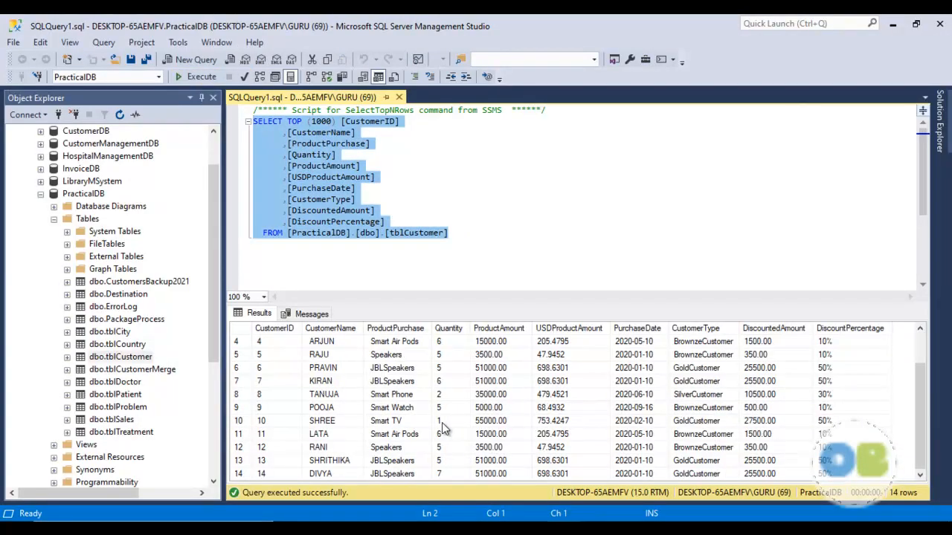
scroll(442, 423, "up", 1)
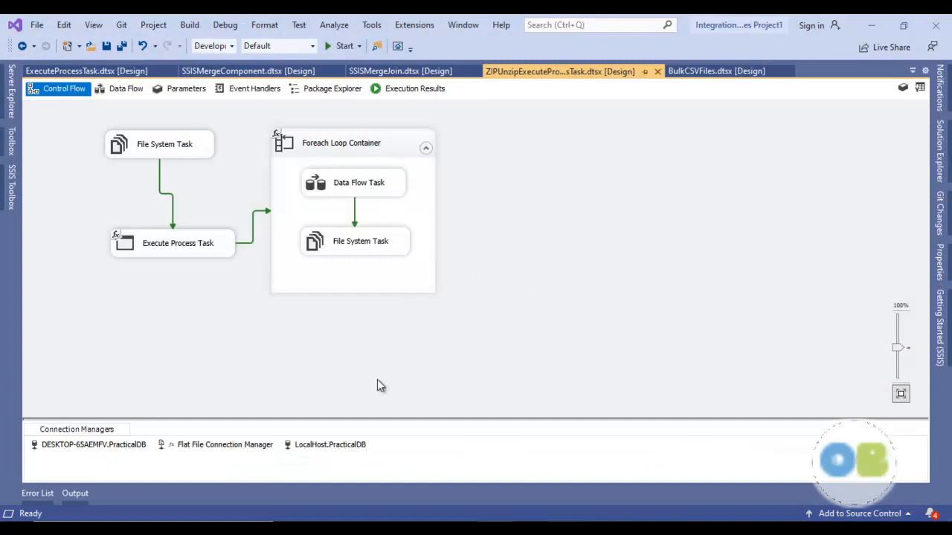
Step: Switch to File Explorer to review the two date-suffixed files in SourceFolder, then return to Visual Studio
left_click(368, 530)
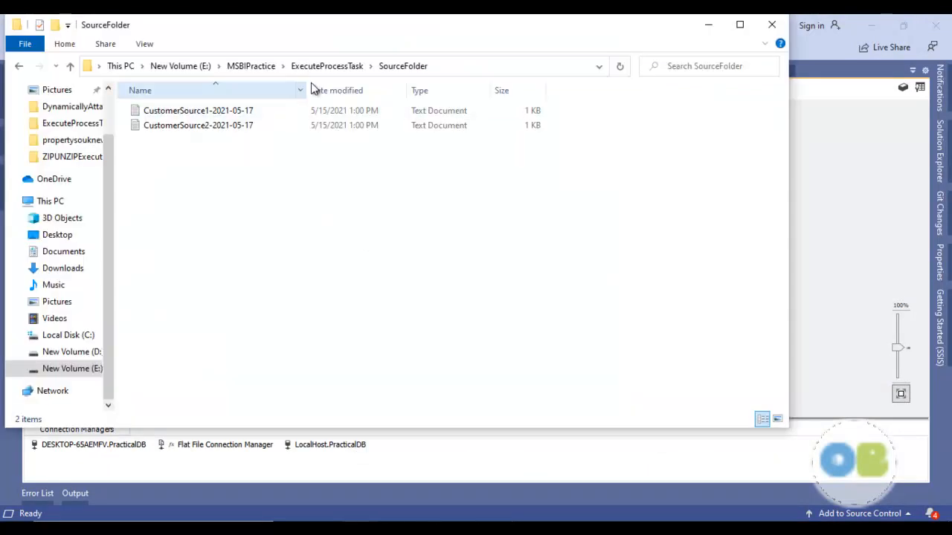
left_click_drag(468, 191, 212, 108)
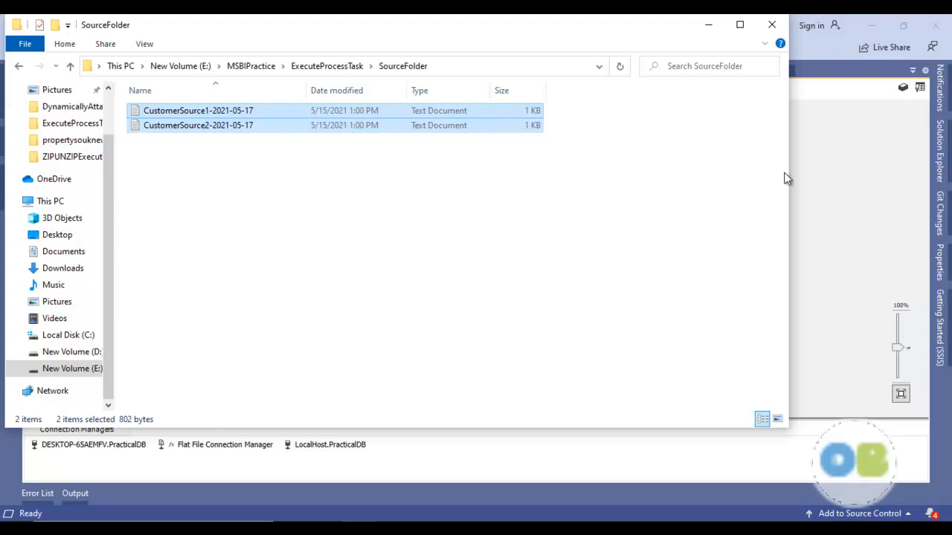
left_click(878, 142)
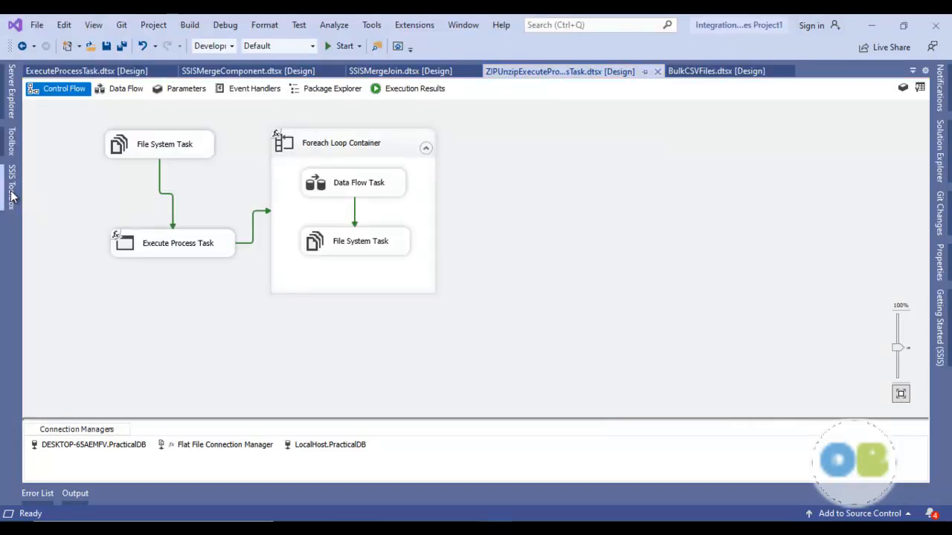
Step: Add a second Execute Process Task to the control flow beside the Foreach Loop Container and connect it to the container's success output
left_click(11, 195)
left_click(75, 223)
left_click_drag(75, 223, 470, 187)
left_click_drag(523, 155, 523, 156)
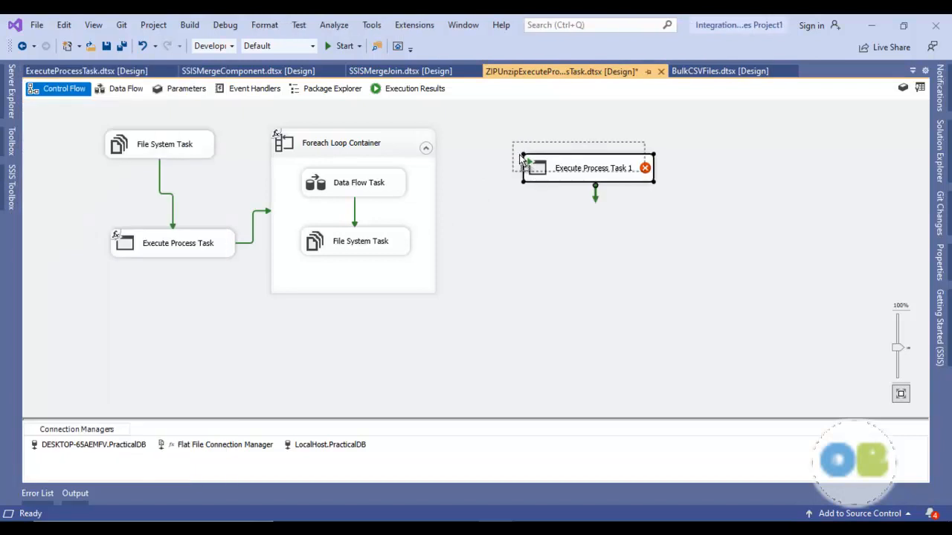
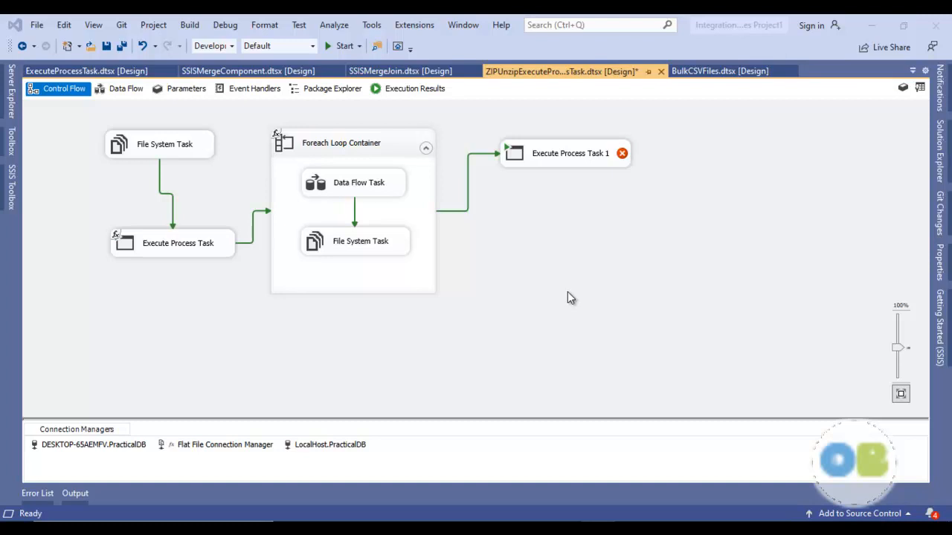
Step: Switch to the untitled Notepad note and start a zip command below the unzip line with a -t7z and an empty pair of quotes
mouse_move(530, 529)
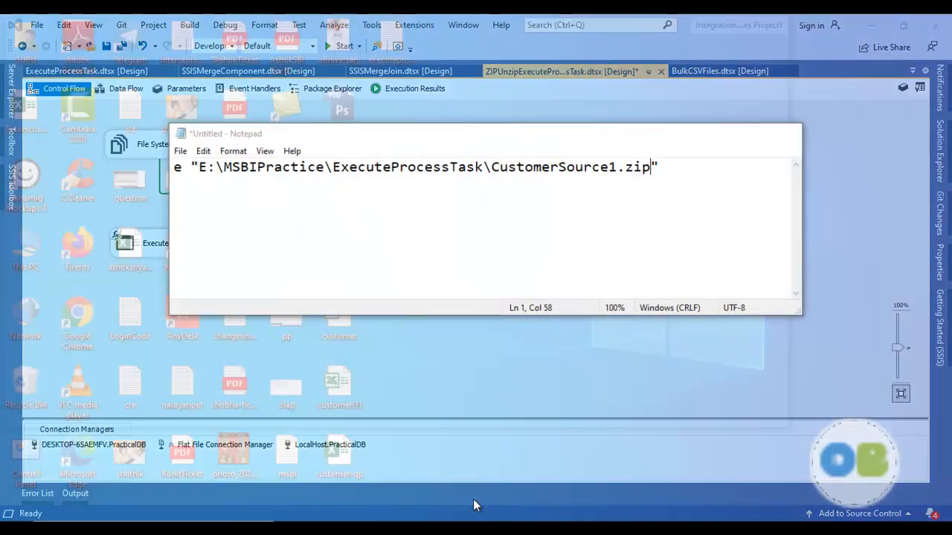
left_click(473, 499)
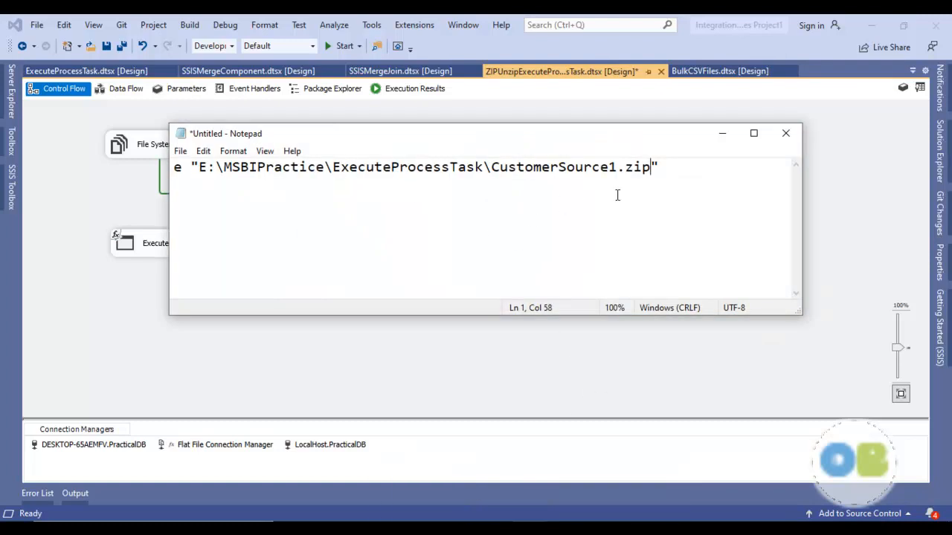
left_click_drag(659, 166, 165, 229)
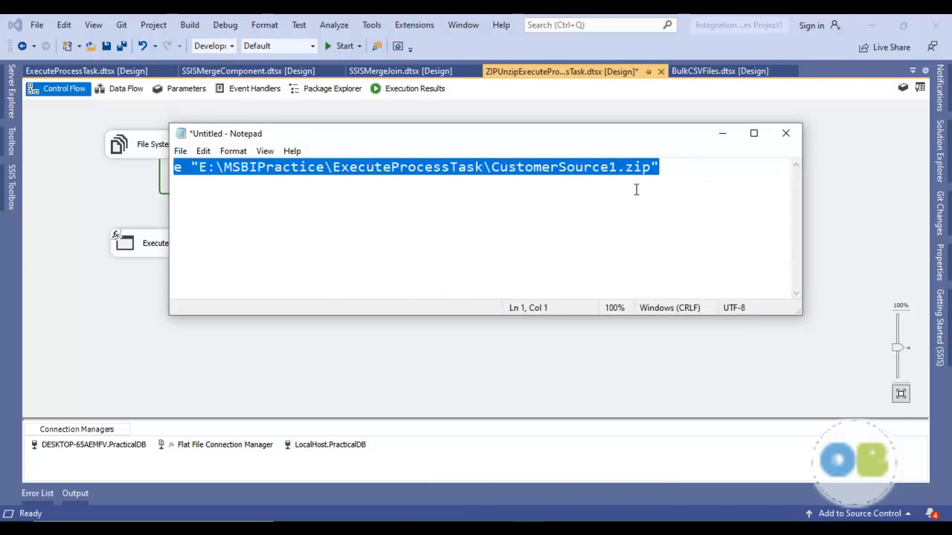
left_click(675, 161)
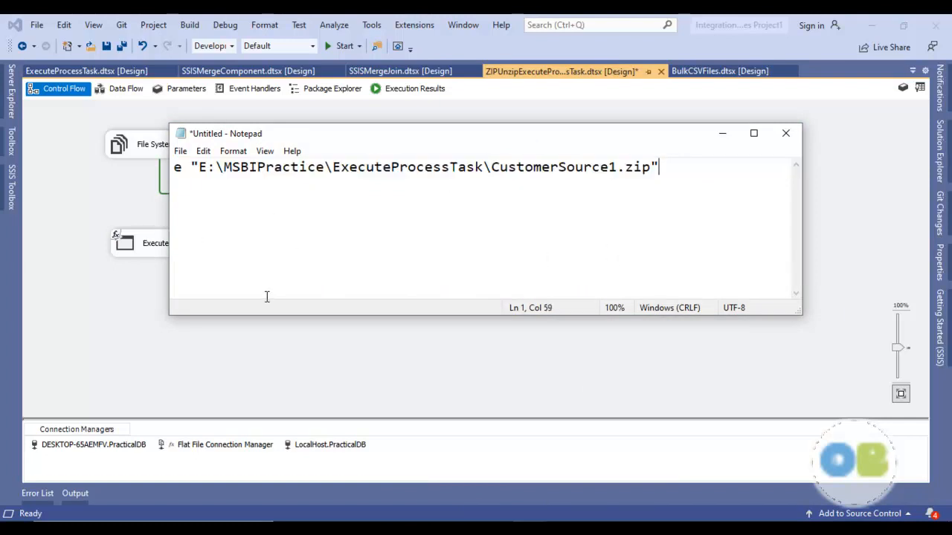
key("Return")
key("Return")
key("Return")
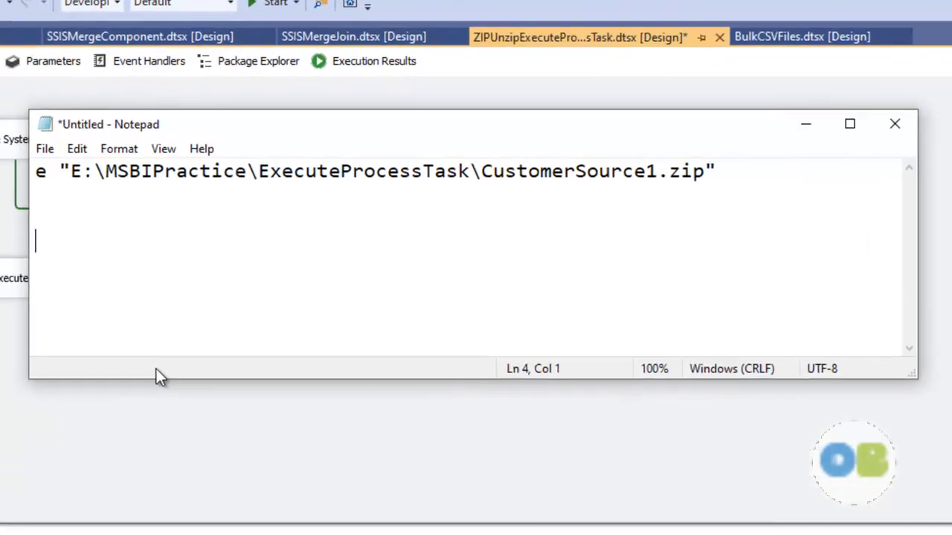
type("a -")
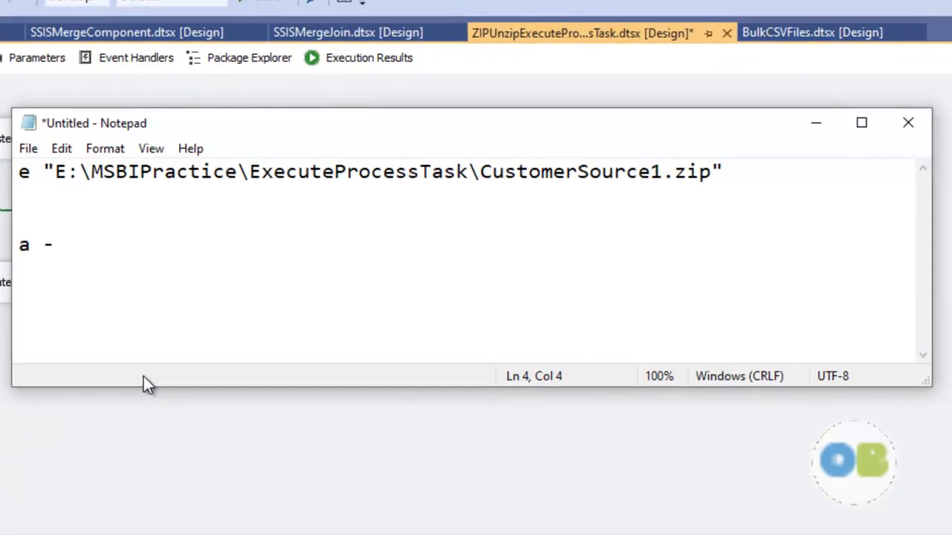
type("t7z \"\"")
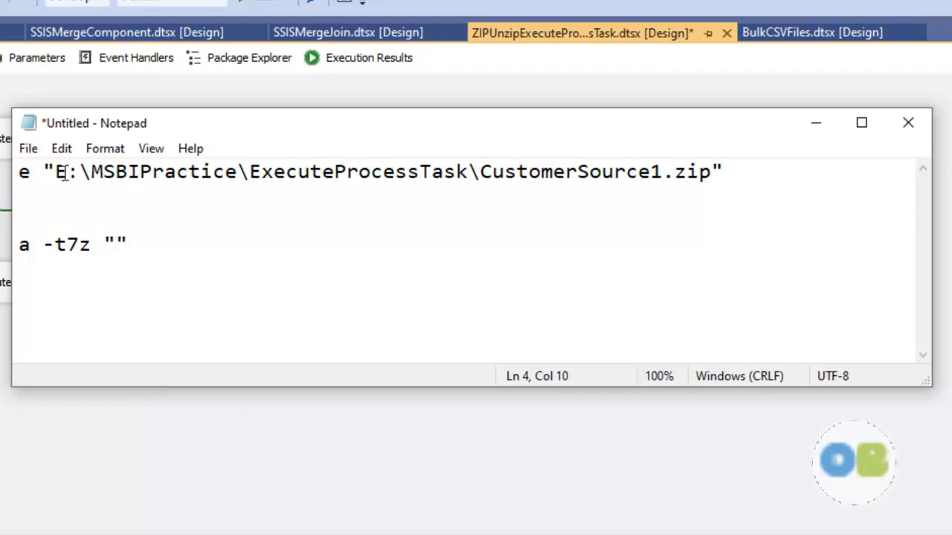
Step: Fill the quotes with the archive path E:\MSBIPractice\ExecuteProcessTask\SourceFile-2021-05-17.zip, reusing the folder path from the unzip line
left_click_drag(56, 171, 481, 169)
key("ctrl+c")
left_click(117, 244)
key("ctrl+v")
type("SourceFile")
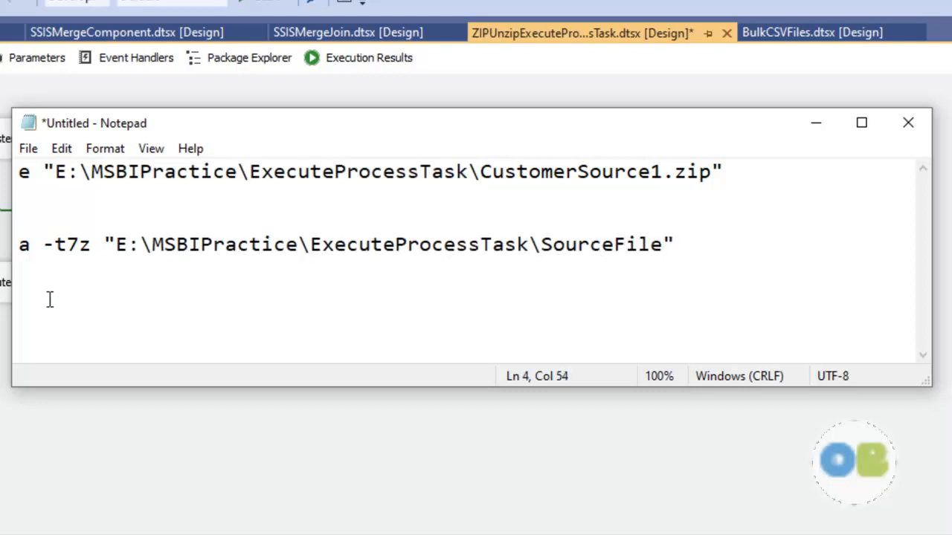
type("-2021")
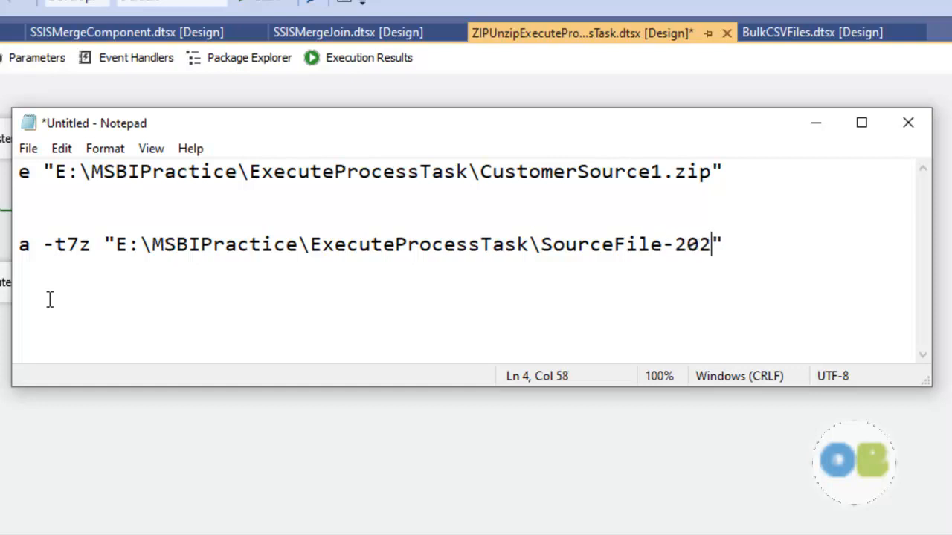
type("-05-")
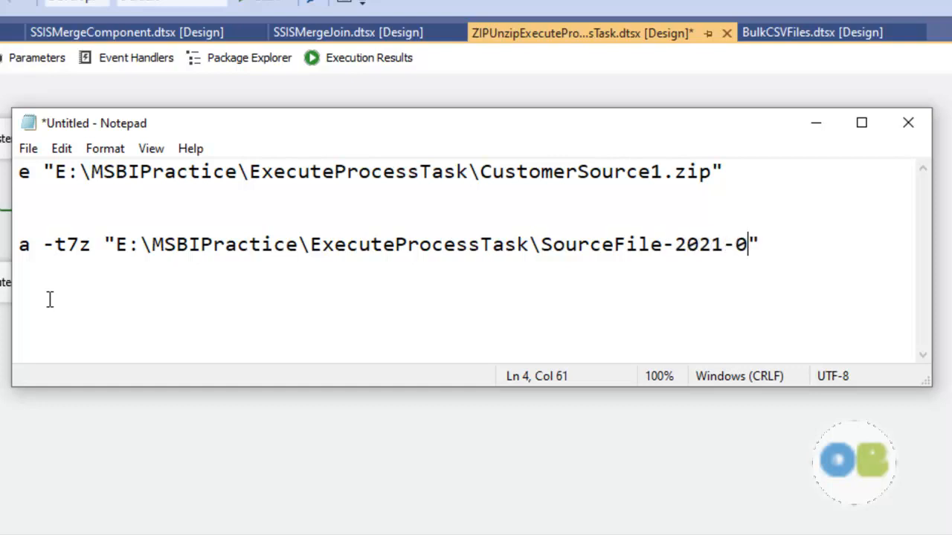
type("17")
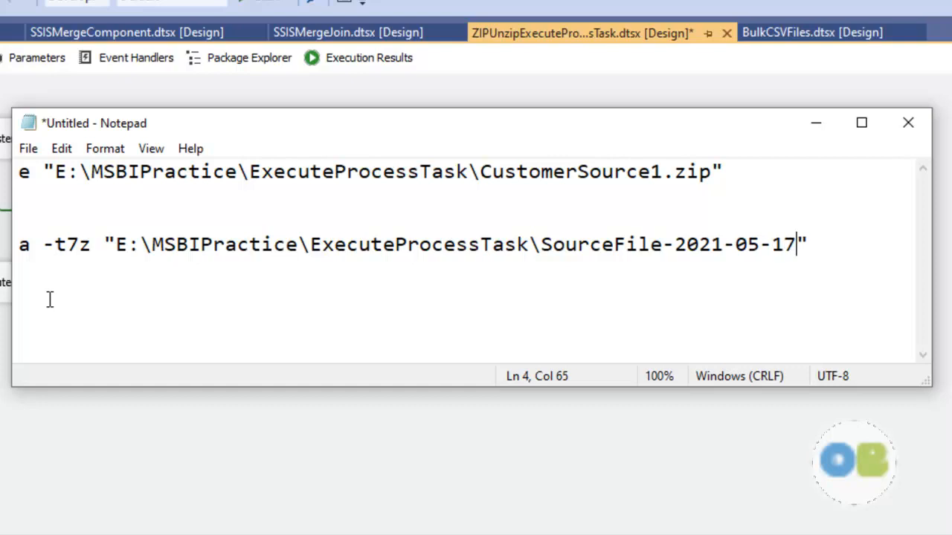
type(".zip")
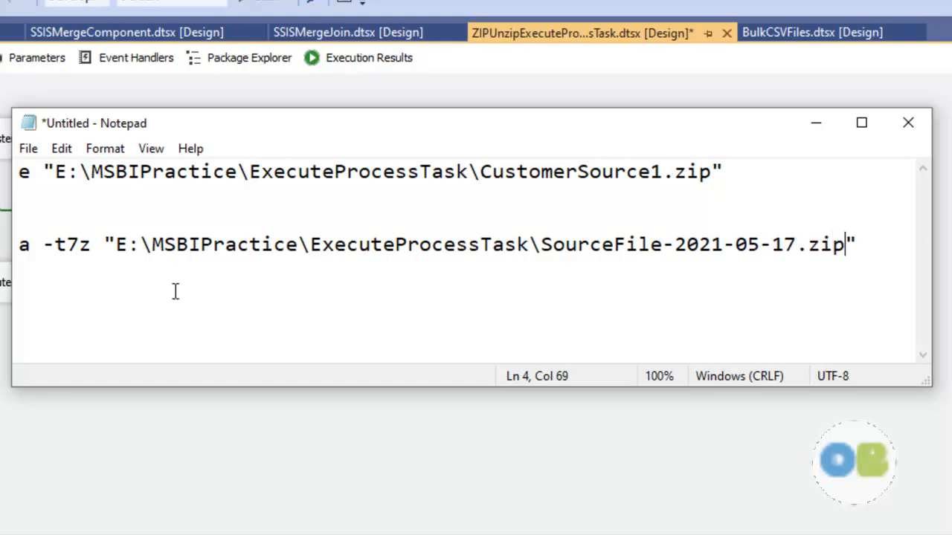
left_click_drag(177, 245, 842, 252)
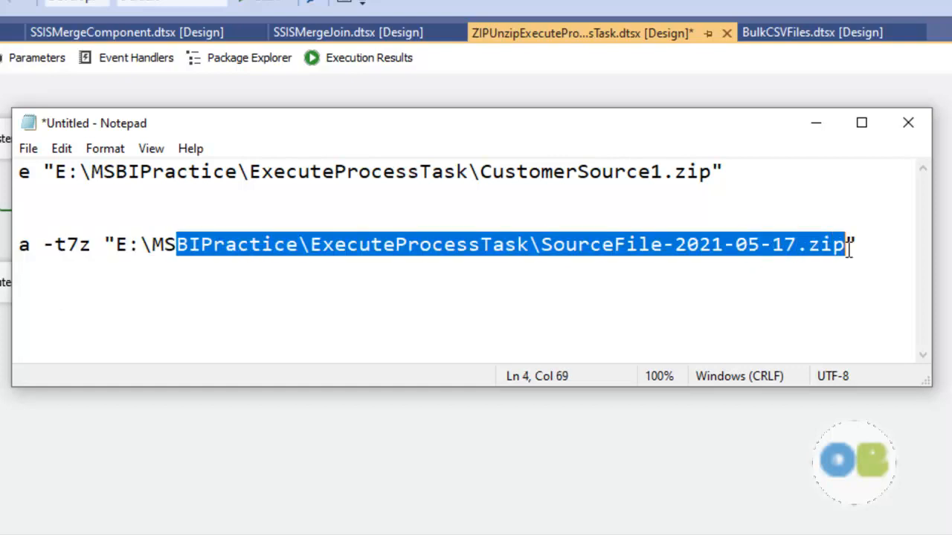
Step: Append the quoted source path "E:\MSBIPractice\ExecuteProcessTask\SourceFiles\*.*" to the zip command, then select the whole command
left_click(865, 242)
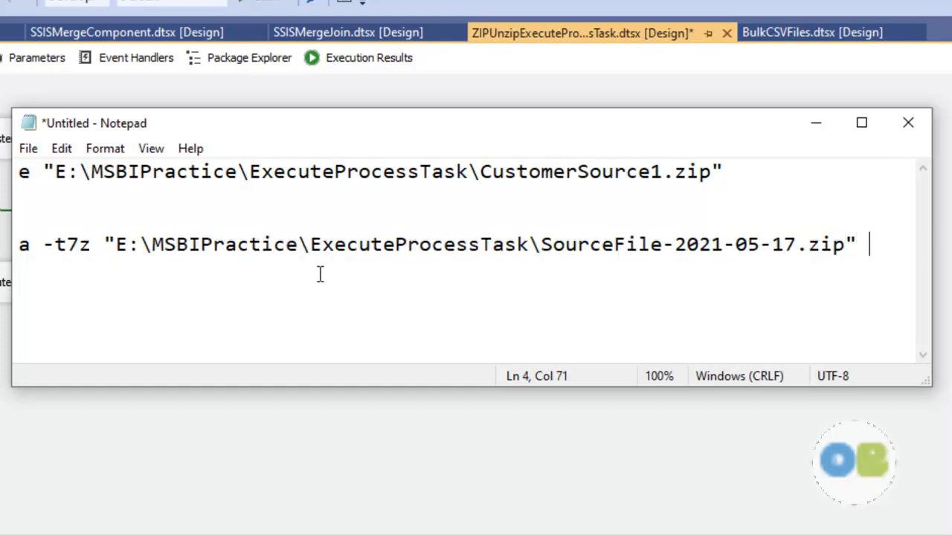
left_click_drag(56, 173, 713, 171)
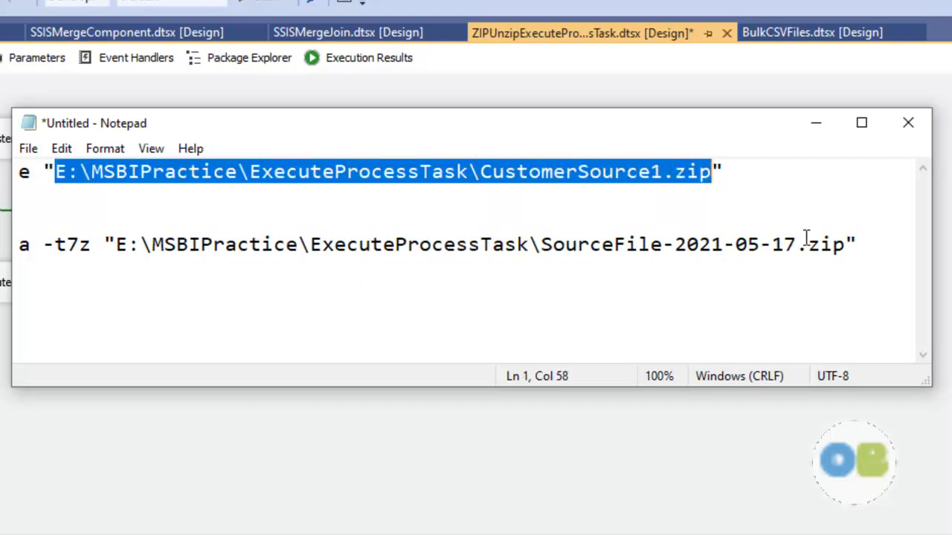
left_click(878, 251)
key("ctrl+v")
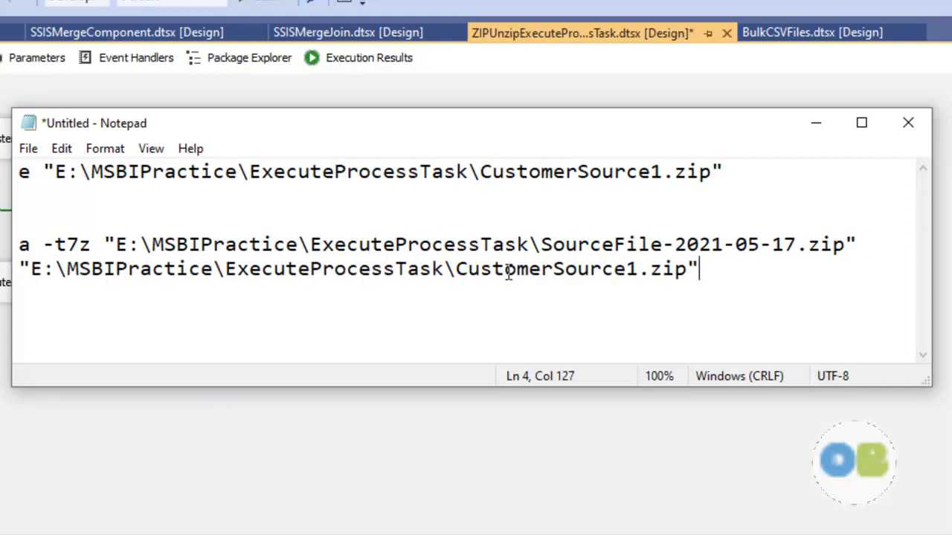
left_click_drag(456, 270, 687, 269)
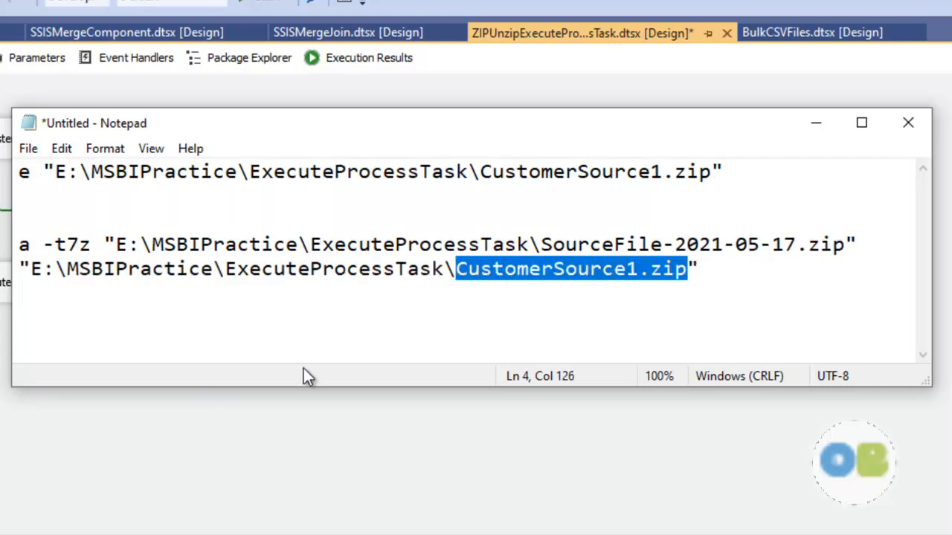
type("Sourc")
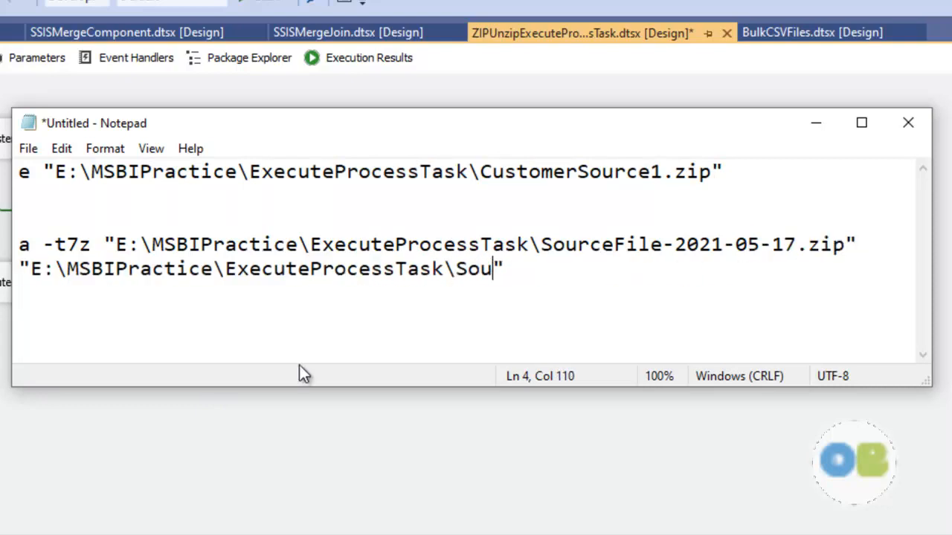
type("eFiles")
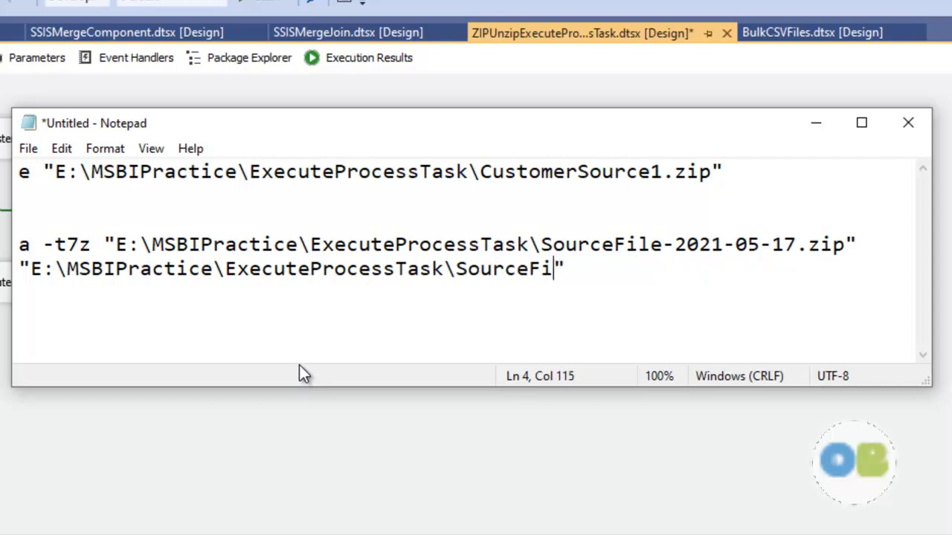
type("\\")
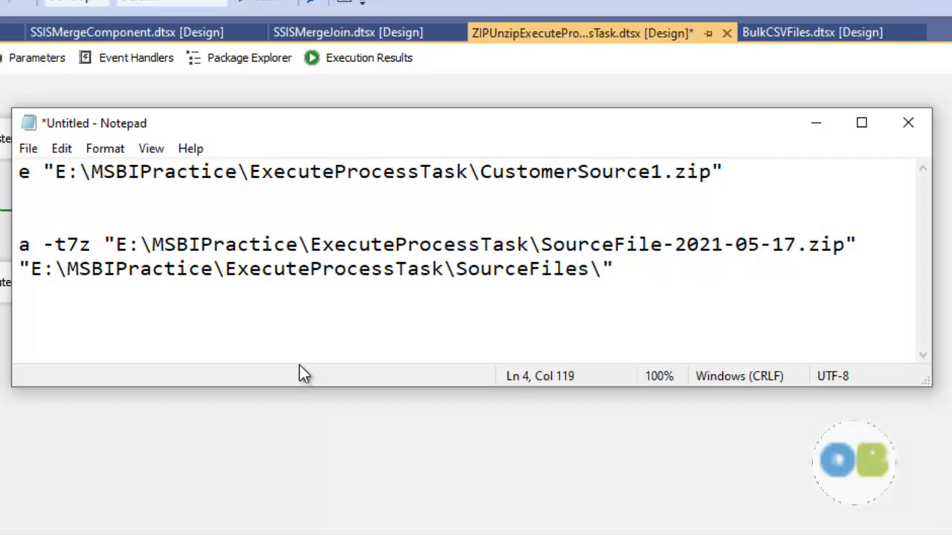
type("*.*")
left_click_drag(282, 307, 13, 245)
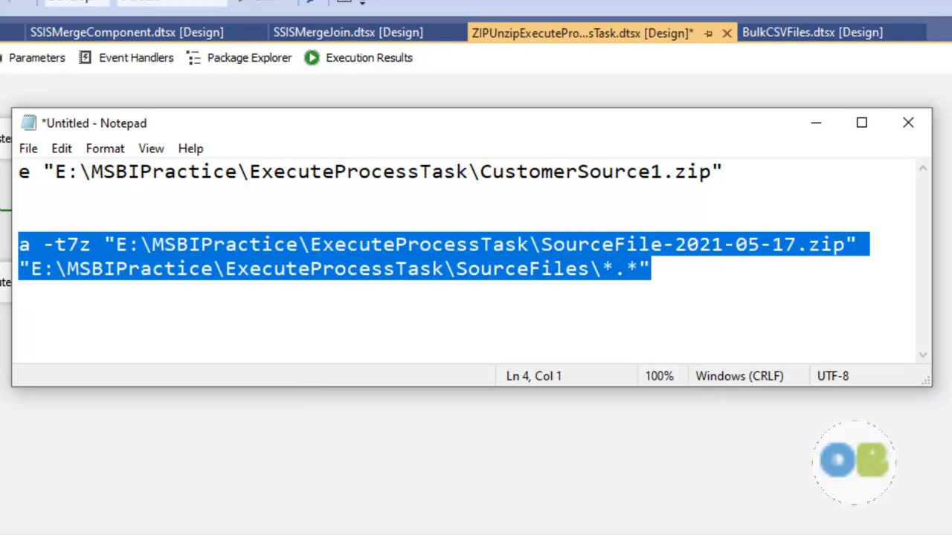
Step: Return to Visual Studio and add a package variable named zipargs with the String data type
key("alt+Tab")
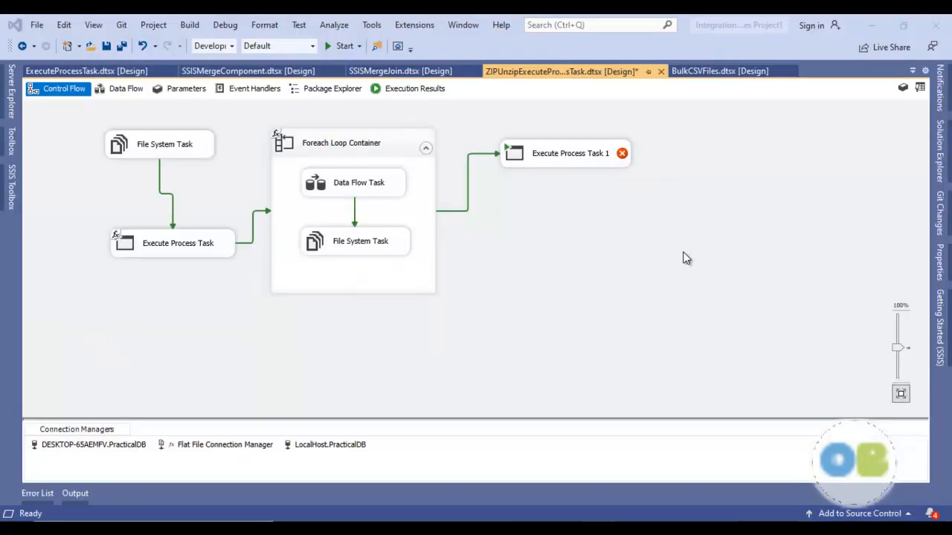
right_click(583, 198)
left_click(620, 208)
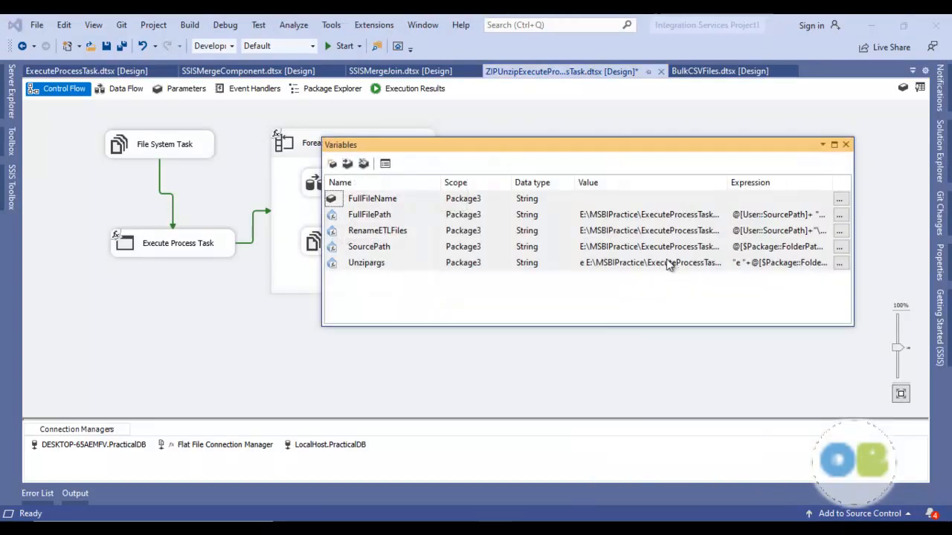
left_click(332, 164)
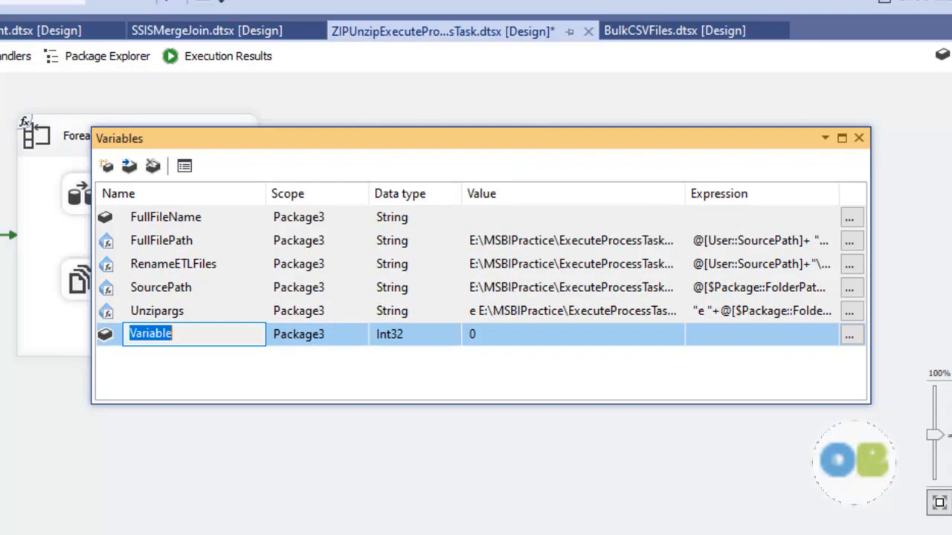
type("zipargs")
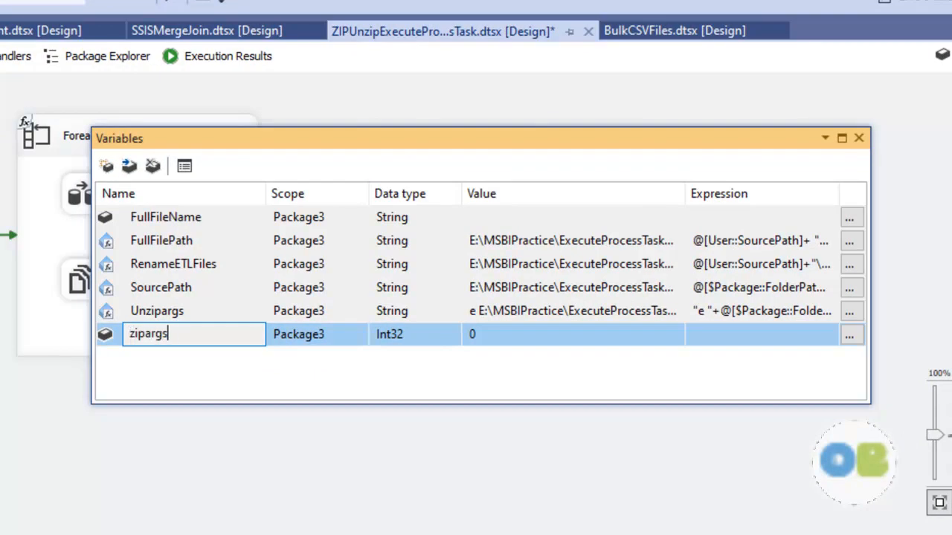
left_click(402, 337)
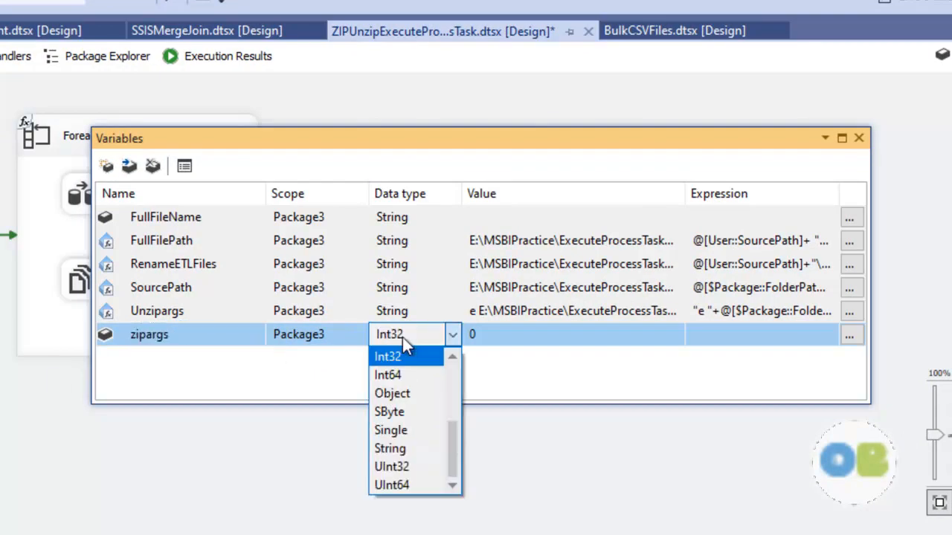
left_click(408, 445)
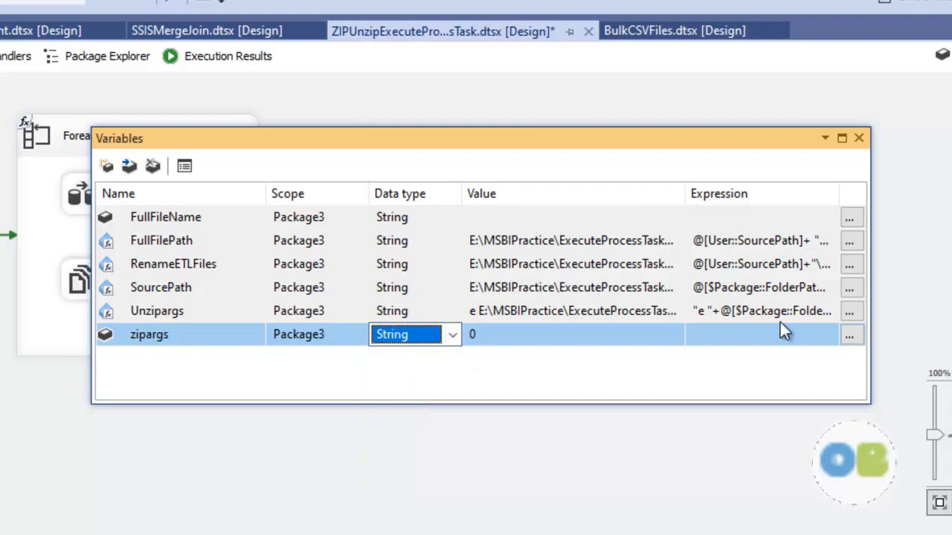
Step: Open the expression editor for the zipargs variable and start its expression with "a -t7z "+
left_click(849, 335)
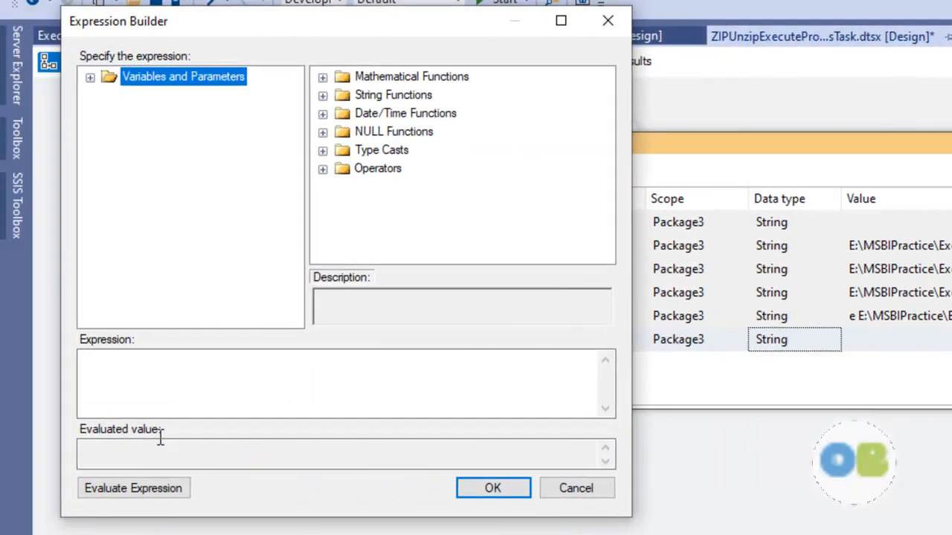
left_click(159, 395)
type("\"a")
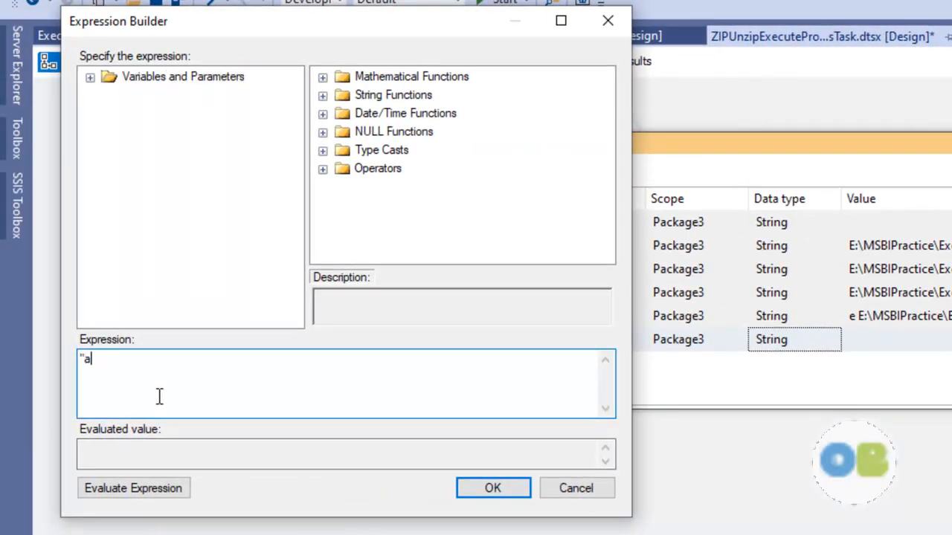
type(" -t7z \"+")
Step: Check the zip command in the Notepad note, then append @[$Package::FolderPath] to the zipargs expression and evaluate it
left_click(661, 534)
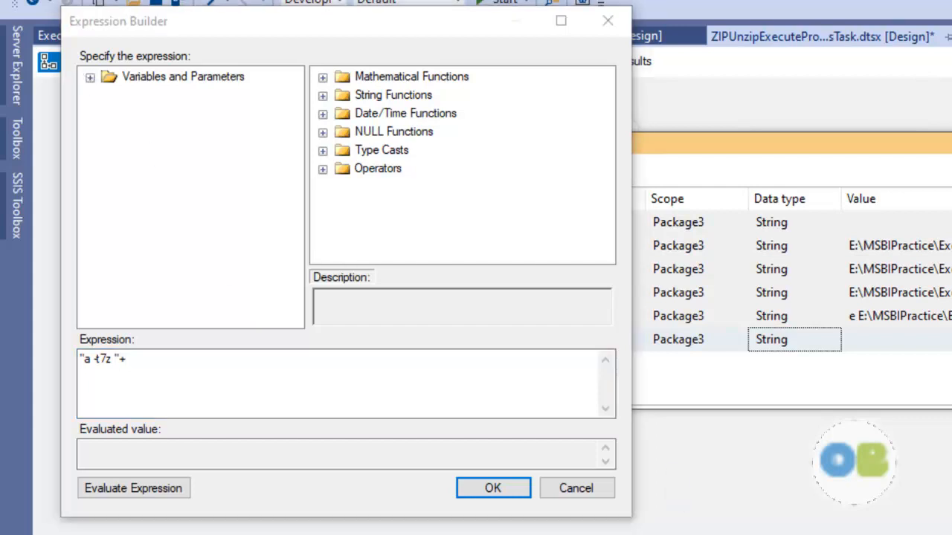
left_click(595, 534)
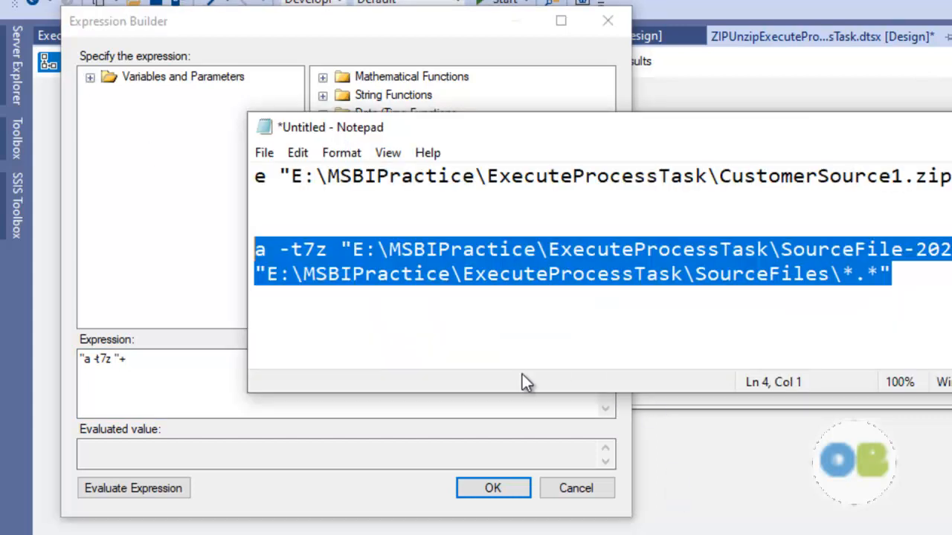
left_click(464, 274)
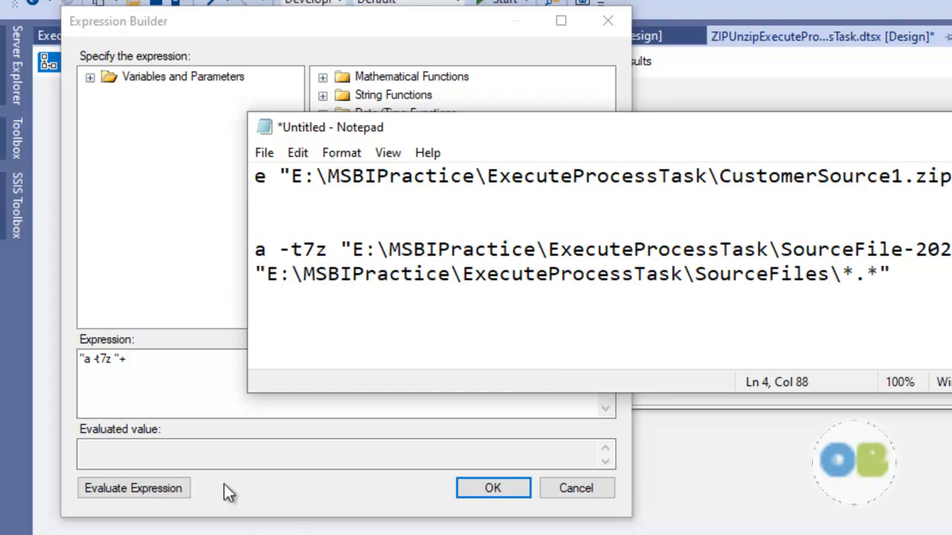
left_click(170, 379)
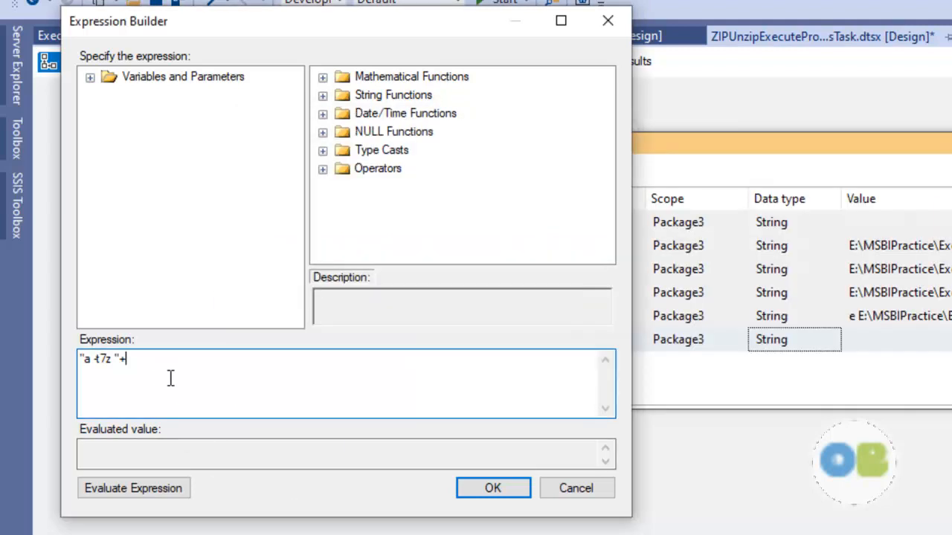
left_click(90, 77)
left_click_drag(209, 139, 259, 363)
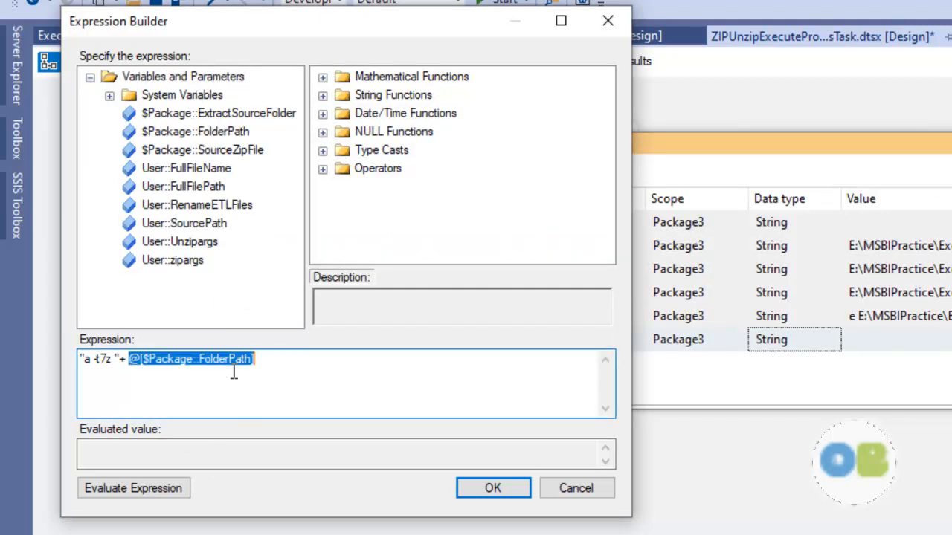
left_click(170, 490)
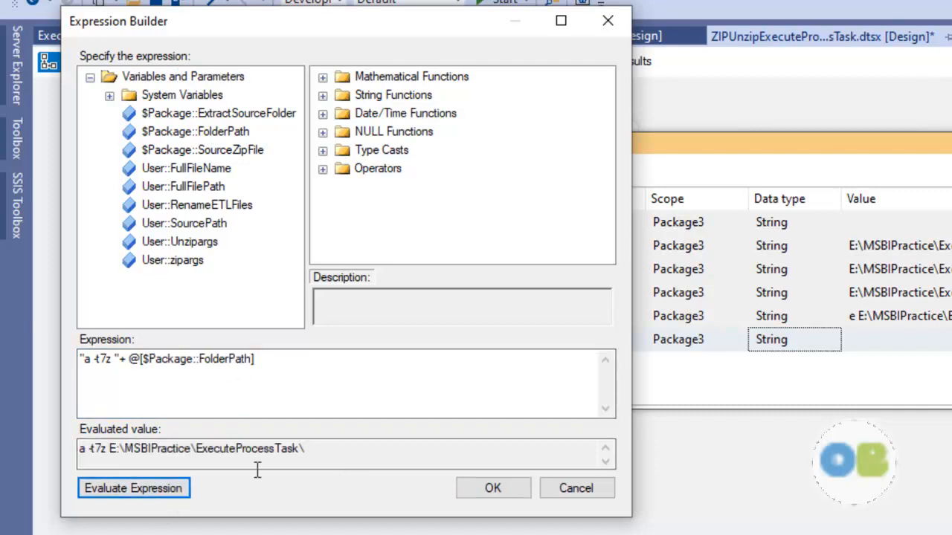
Step: Append +"ETLDoneFilesON-"+ to the zipargs expression as the archive name prefix
left_click(293, 362)
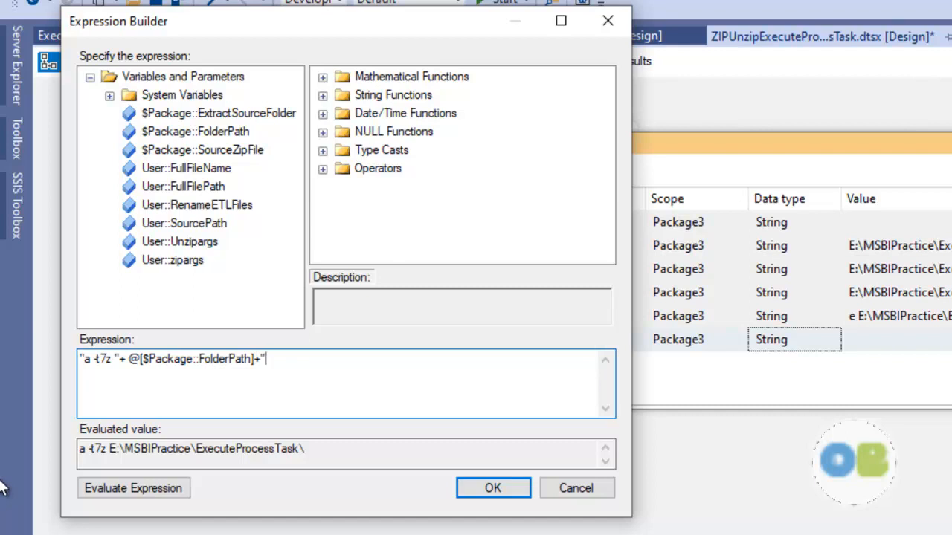
type("+\"S")
key("BackSpace")
type("ETLDoneFiles")
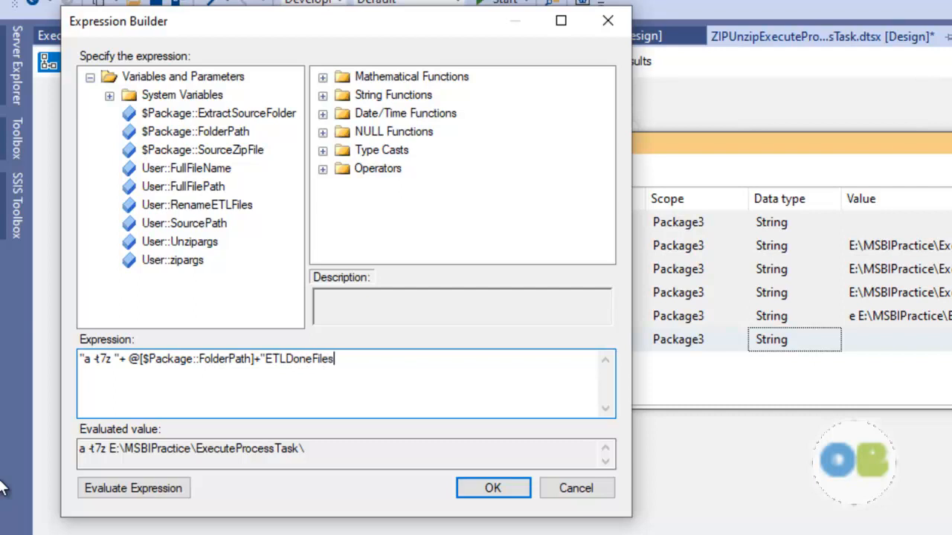
type("ON-")
Step: Complete the archive name with SUBSTRING((DT_WSTR,30) GETDATE(), 1,10)+".zip" and evaluate the expression
left_click(322, 96)
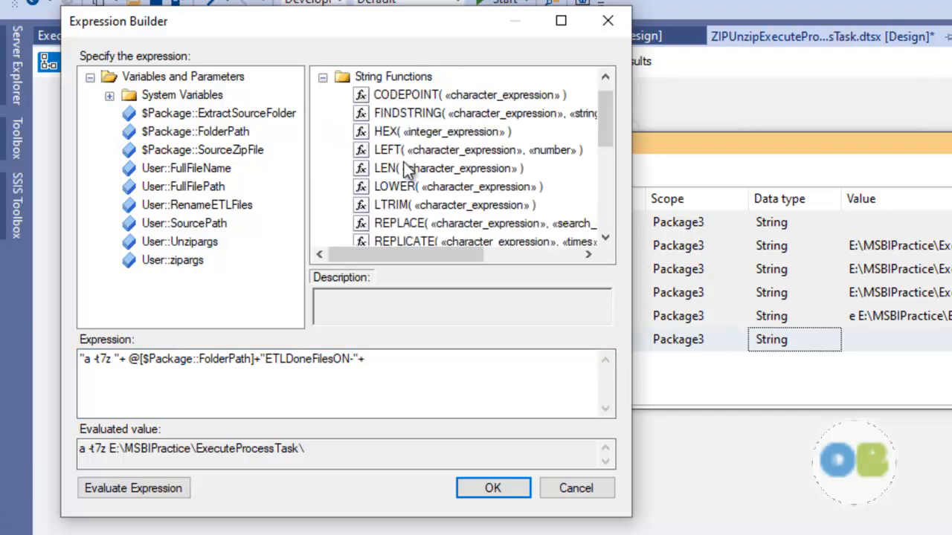
scroll(404, 205, "down", 4)
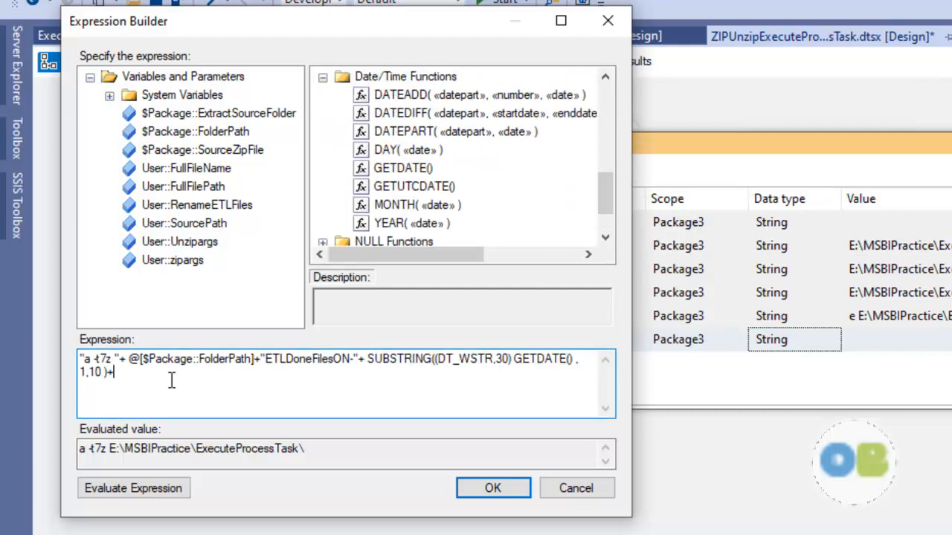
type(".zip")
key("ctrl+a")
left_click(308, 397)
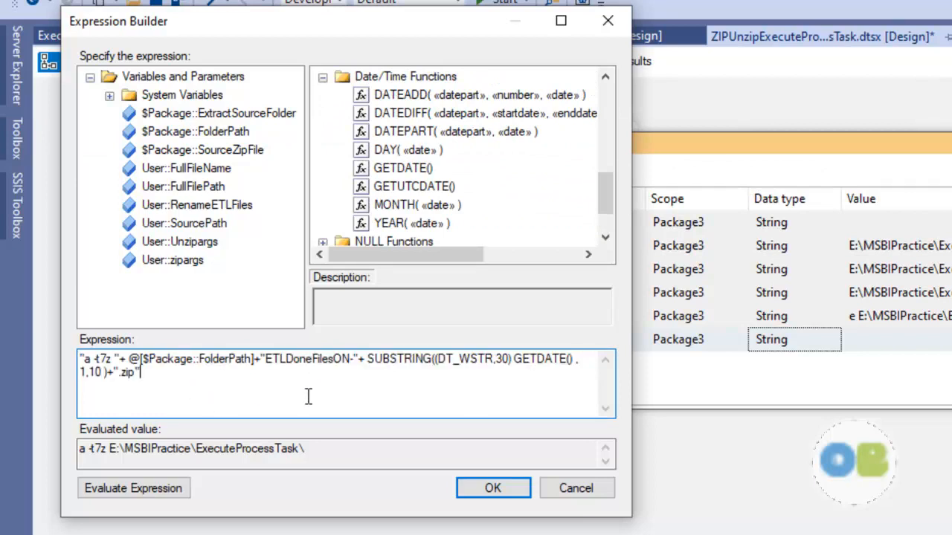
left_click(183, 496)
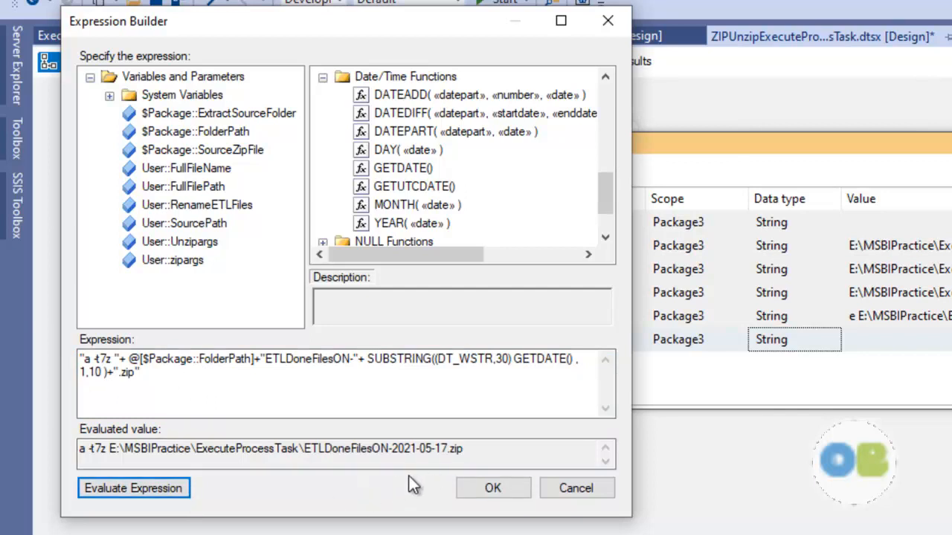
left_click_drag(310, 449, 456, 450)
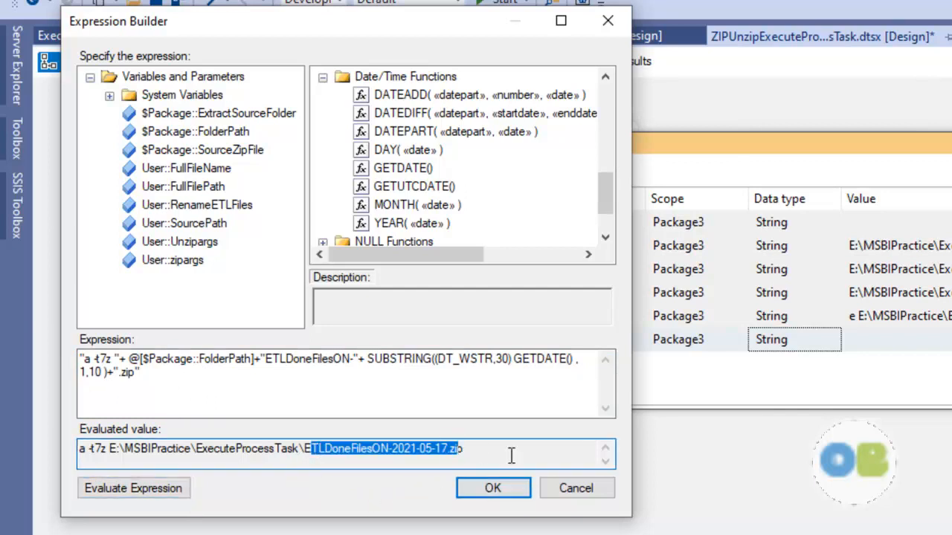
Step: Append + @[User::SourcePath] after the ".zip" part and evaluate the expression
left_click(260, 385)
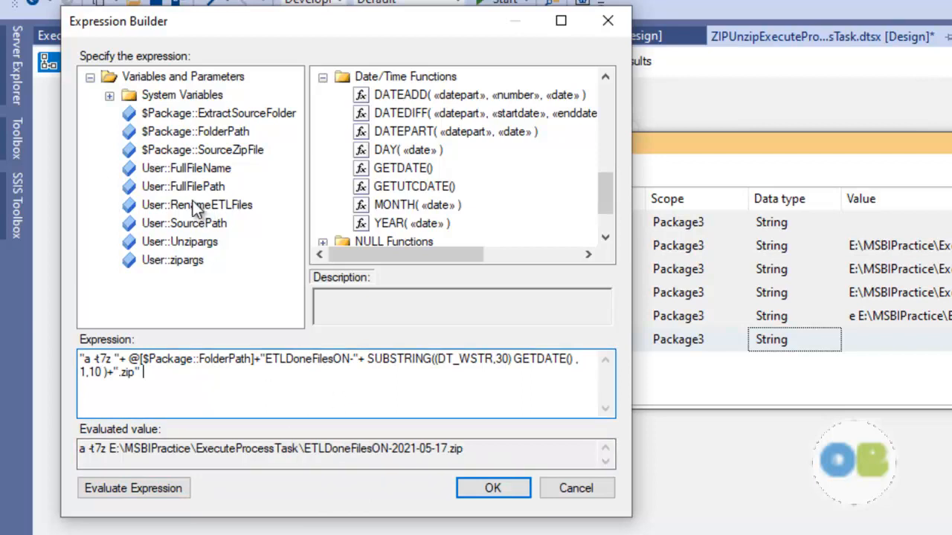
left_click_drag(179, 223, 216, 402)
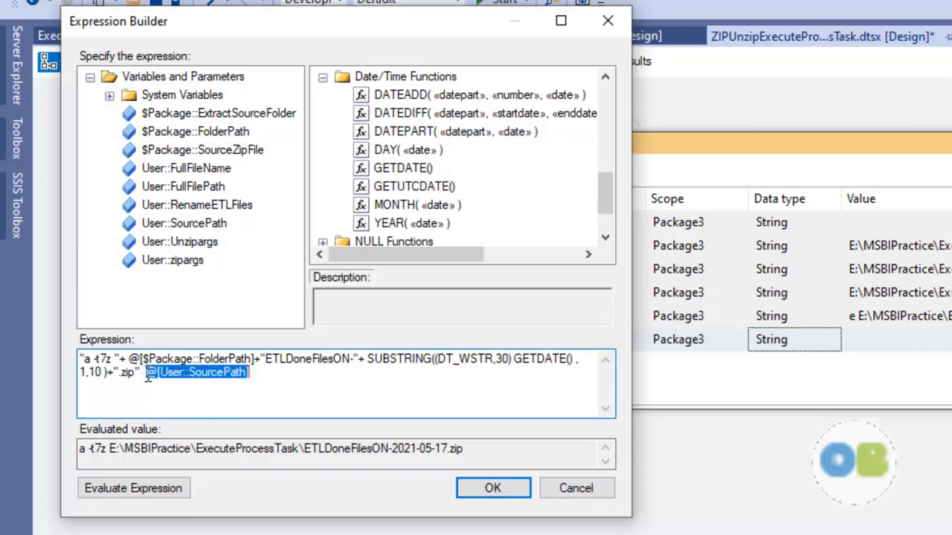
type("+")
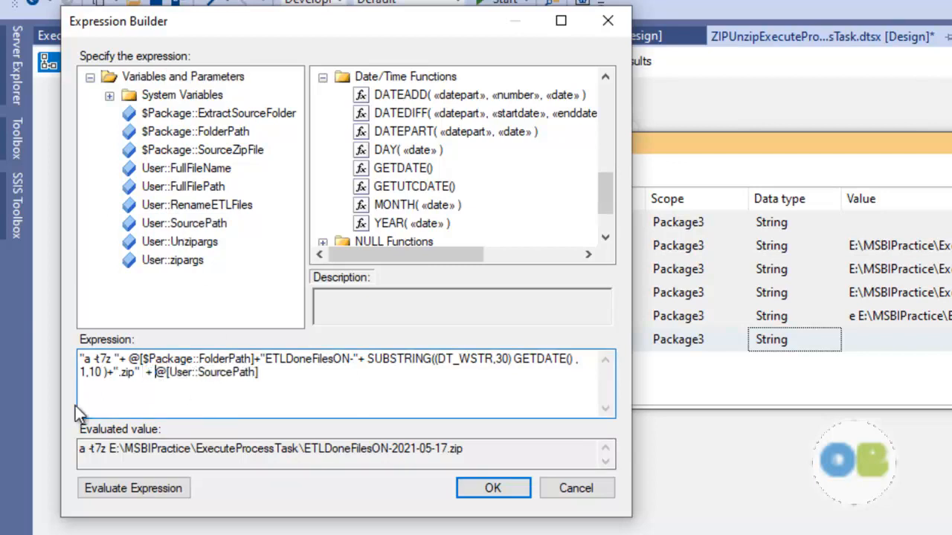
left_click(147, 488)
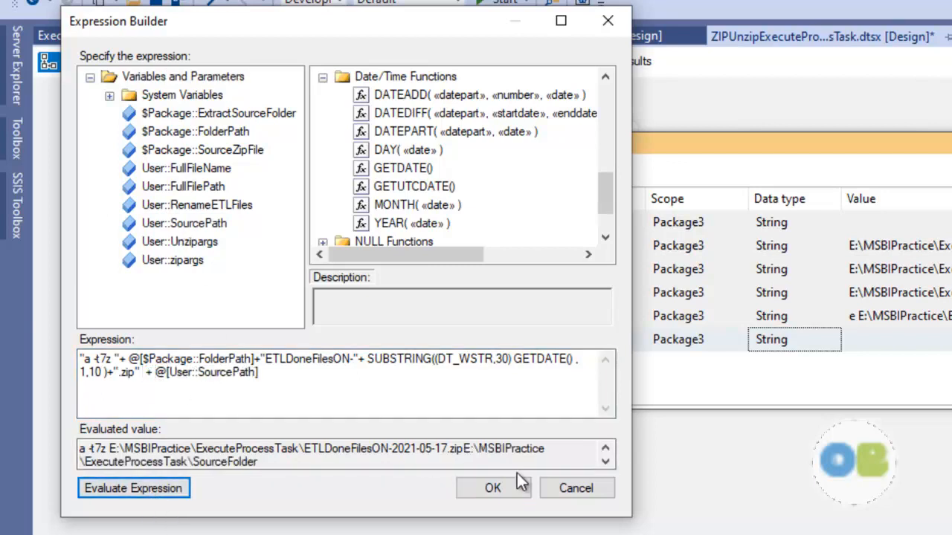
Step: Insert a space inside the quotes after .zip to separate the archive and source paths, and evaluate again
left_click(138, 371)
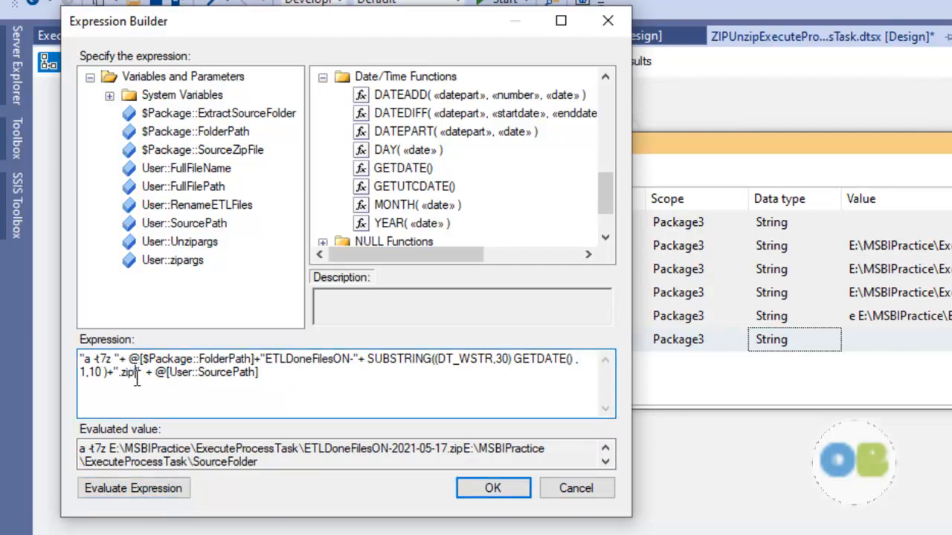
left_click(159, 375)
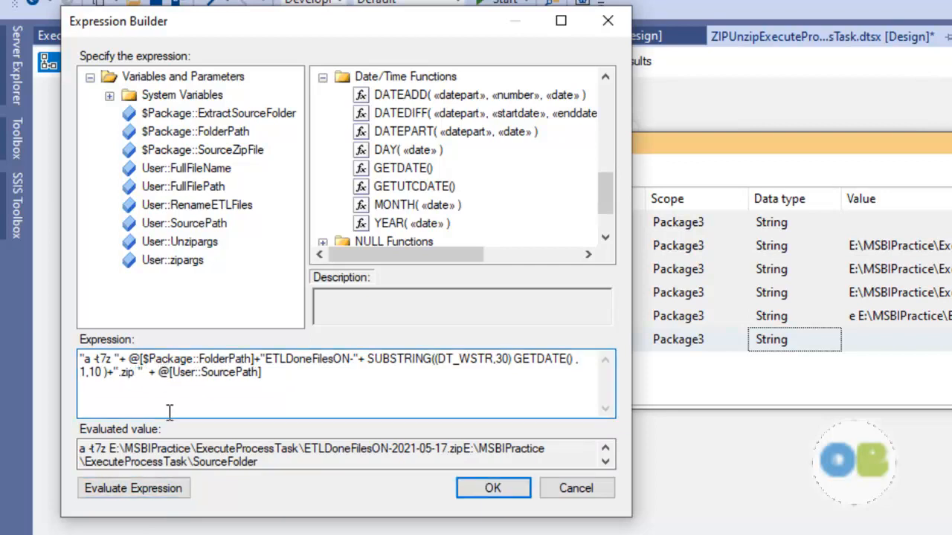
left_click(167, 487)
Step: Append +"\\*.*" to the zipargs expression so all source folder files are included, and evaluate it
left_click(299, 377)
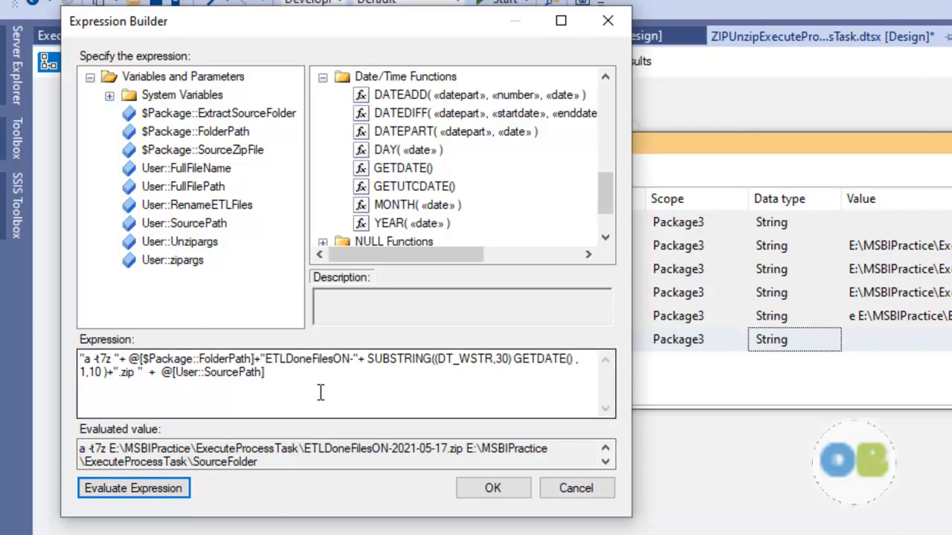
type("+\"\\\\")
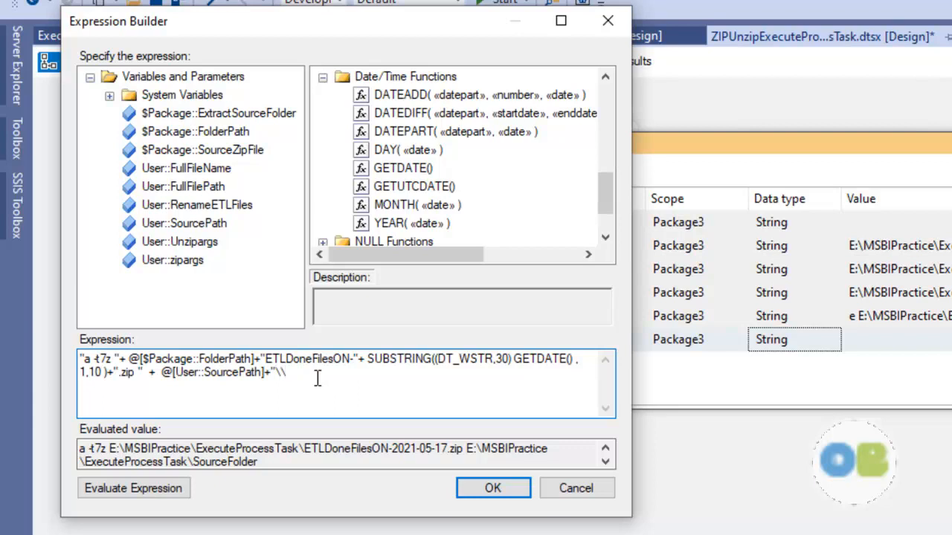
type("*.*")
left_click(135, 494)
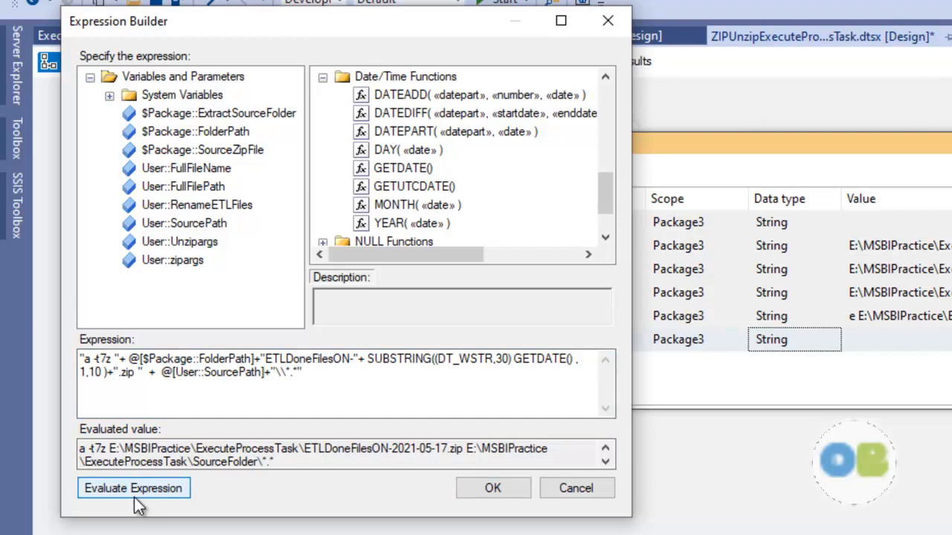
scroll(444, 446, "down", 1)
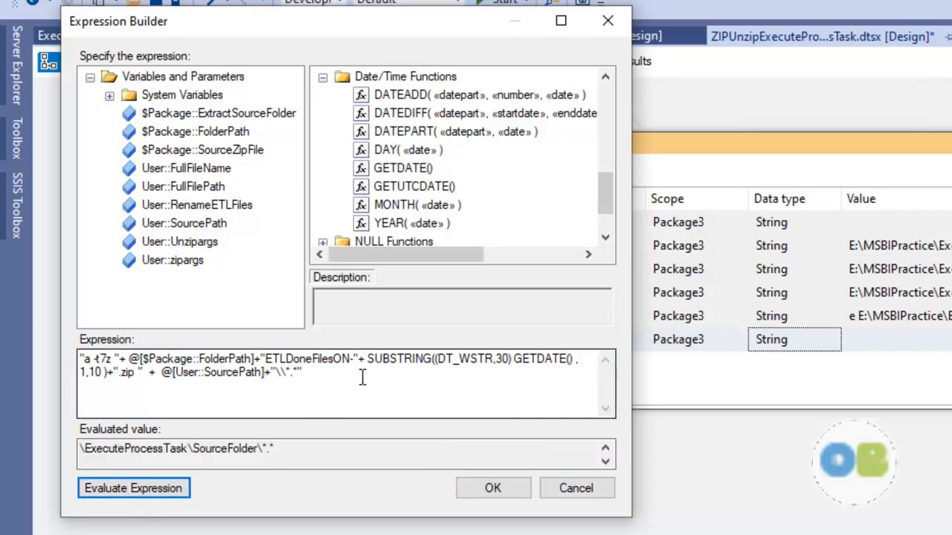
Step: Accept the zipargs expression, close the variables list and save the package
left_click(328, 381)
key("ctrl+a")
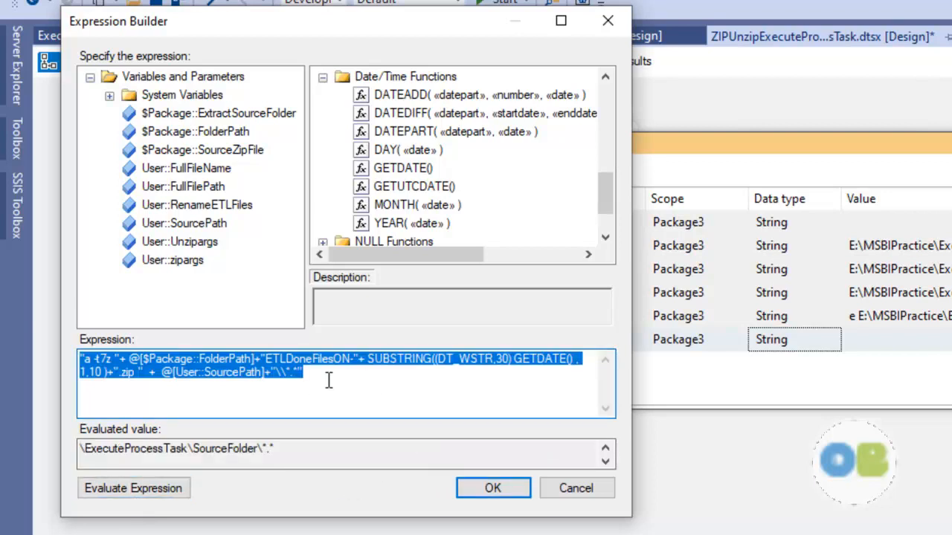
left_click(496, 488)
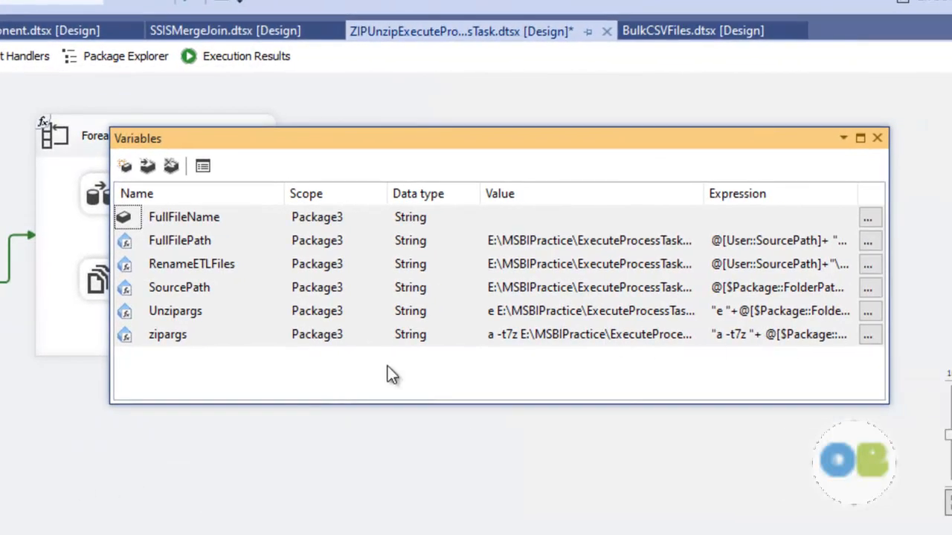
left_click(878, 140)
key("ctrl+s")
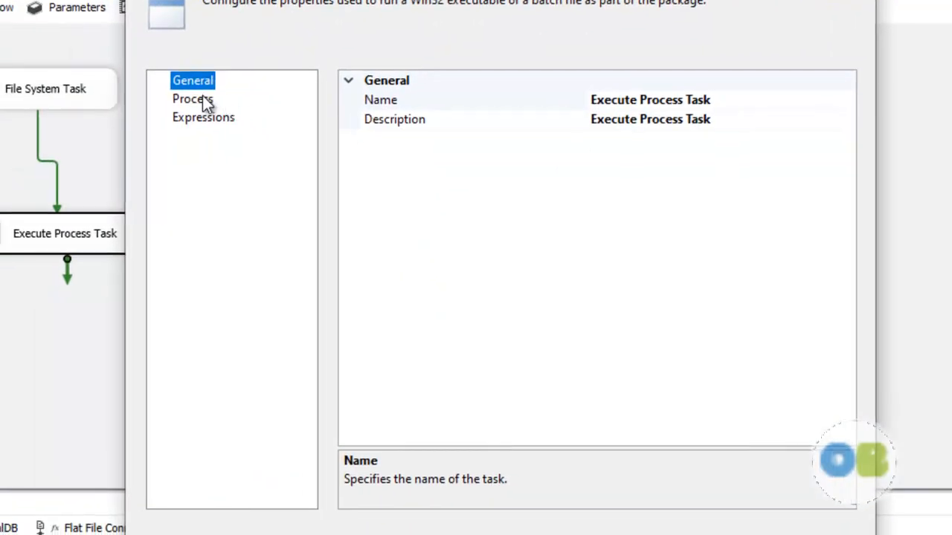
Step: Copy the executable path C:\Program Files\7-Zip\7z.exe from the existing Execute Process Task and close its editor
left_click(201, 102)
left_click(758, 119)
key("ctrl+c")
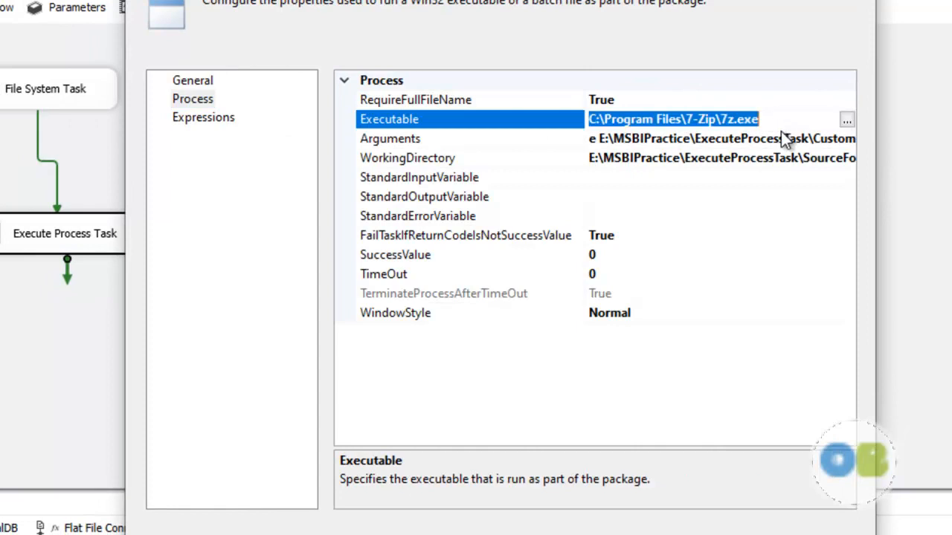
left_click(692, 534)
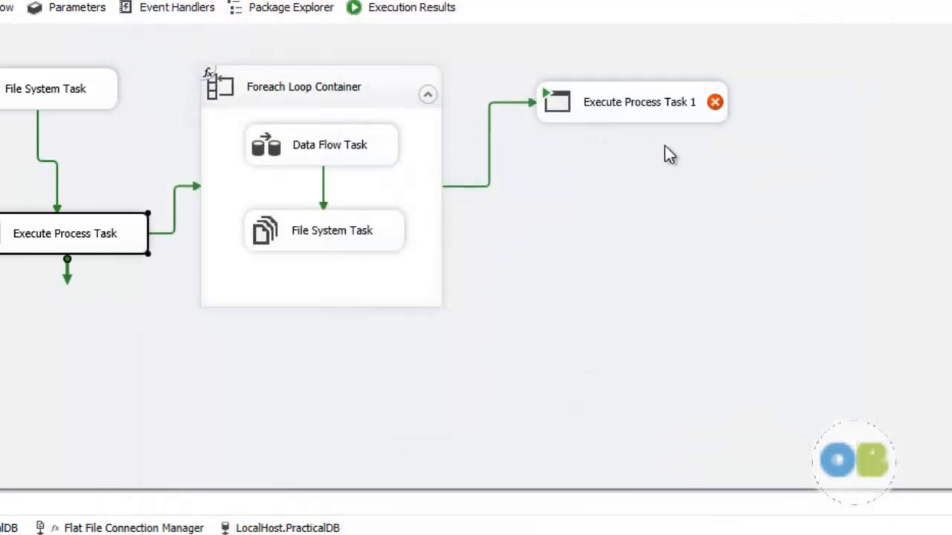
Step: Set the Executable of Execute Process Task 1 to C:\Program Files\7-Zip\7z.exe
double_click(646, 108)
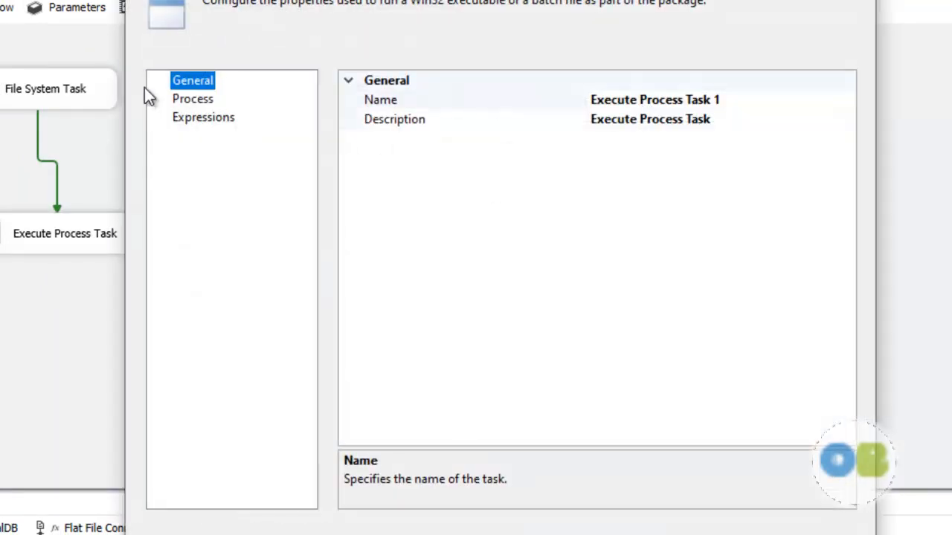
left_click(193, 99)
left_click(643, 121)
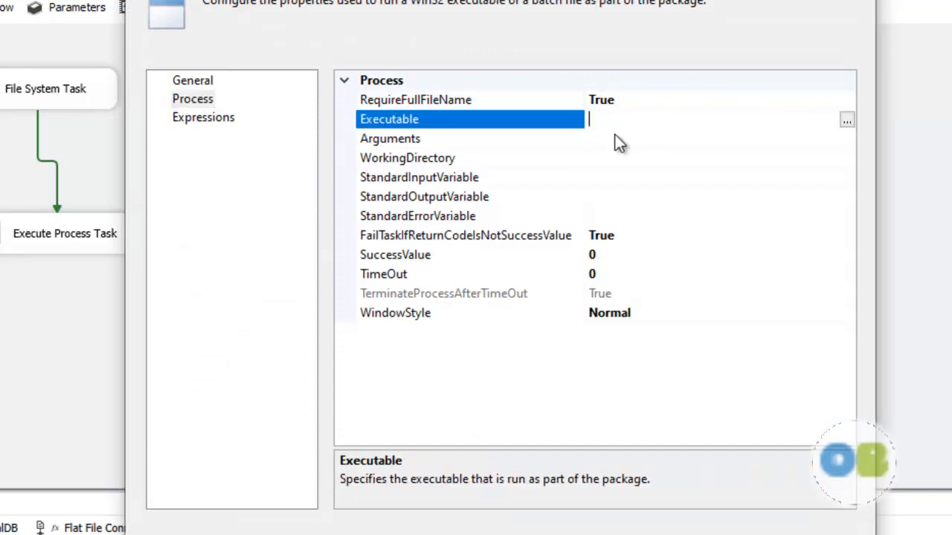
key("ctrl+v")
left_click(517, 156)
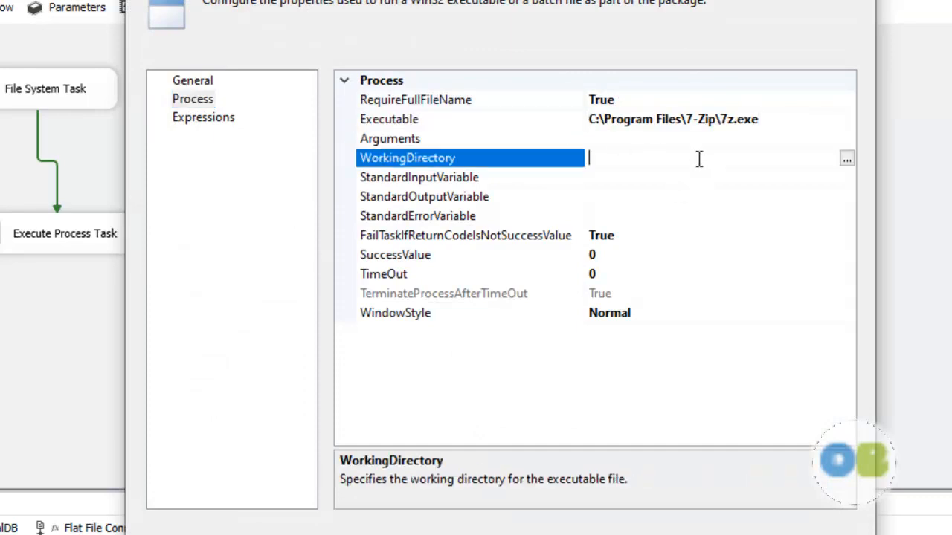
Step: Add a property expression to Execute Process Task 1 that sets Arguments to @[User::zipargs], and evaluate it
left_click(199, 127)
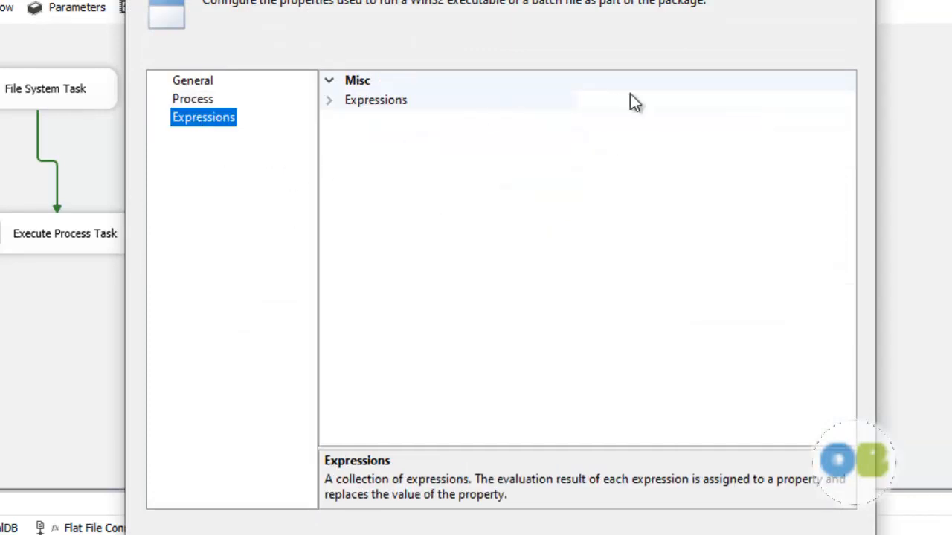
left_click(660, 103)
left_click(847, 101)
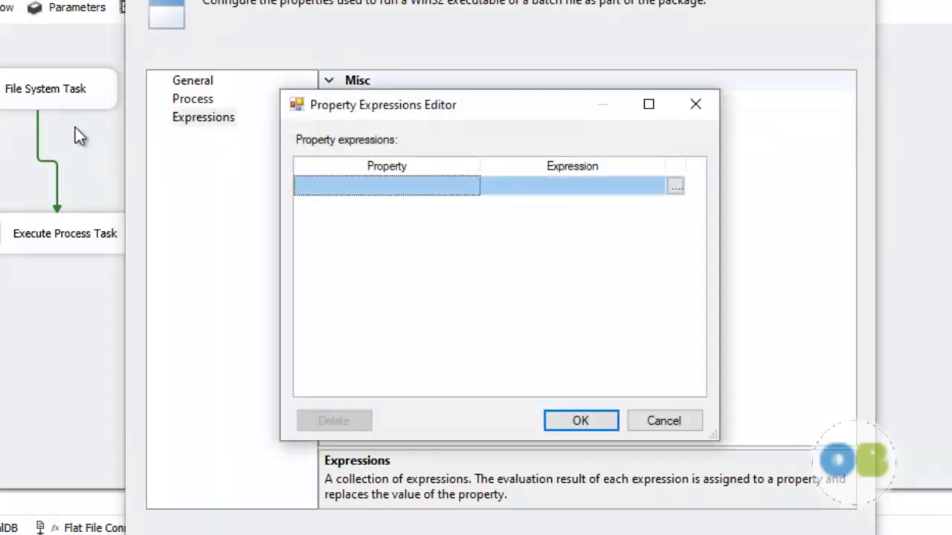
left_click(417, 184)
left_click(418, 182)
left_click(377, 206)
left_click(676, 185)
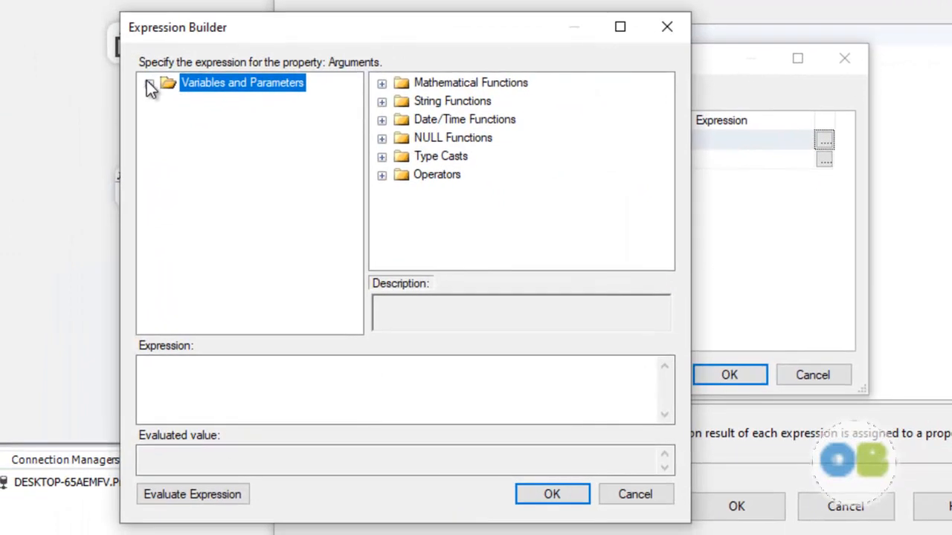
left_click(137, 87)
left_click_drag(246, 269, 246, 401)
left_click(213, 497)
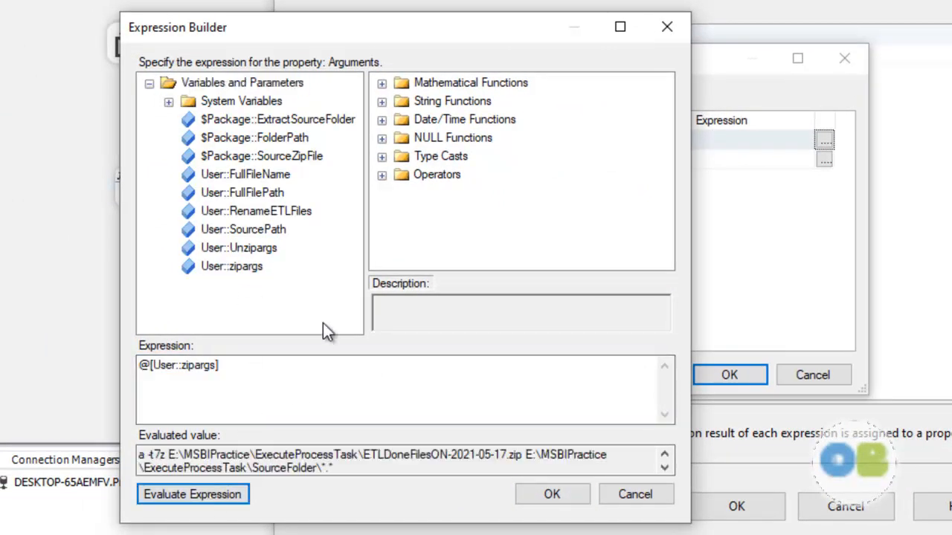
left_click(563, 503)
Step: Add a second property expression that sets WorkingDirectory to the $Package::FolderPath parameter, and evaluate it
left_click(561, 165)
scroll(519, 245, "down", 1)
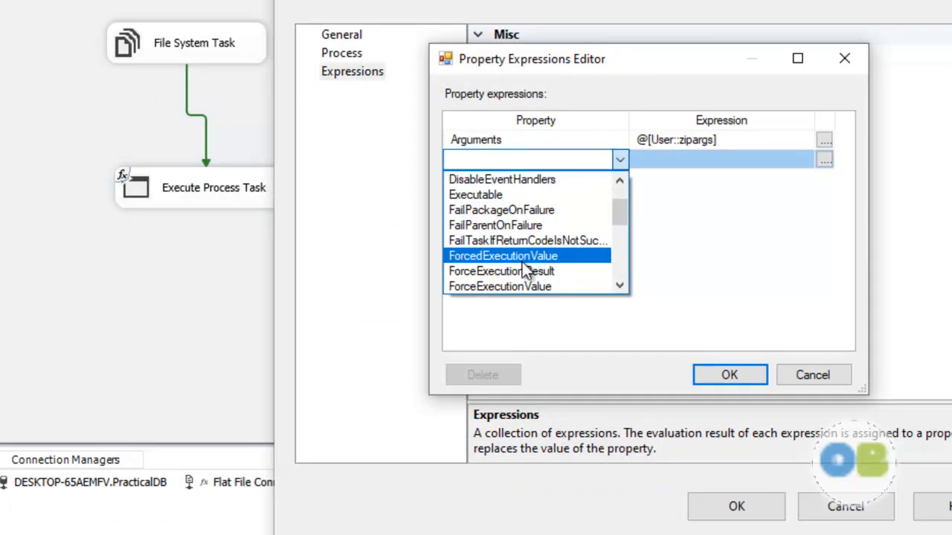
key("w")
scroll(521, 279, "down", 1)
left_click(507, 291)
left_click(827, 161)
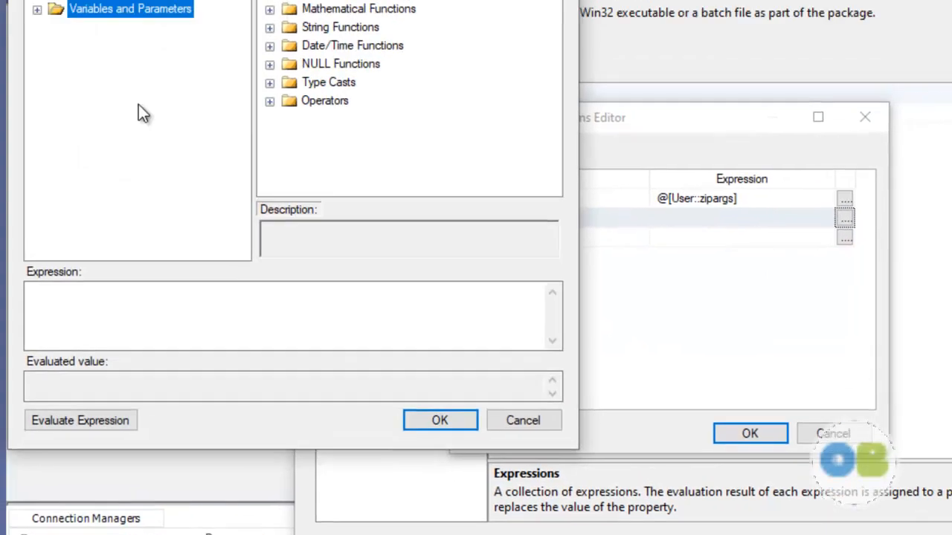
left_click(63, 86)
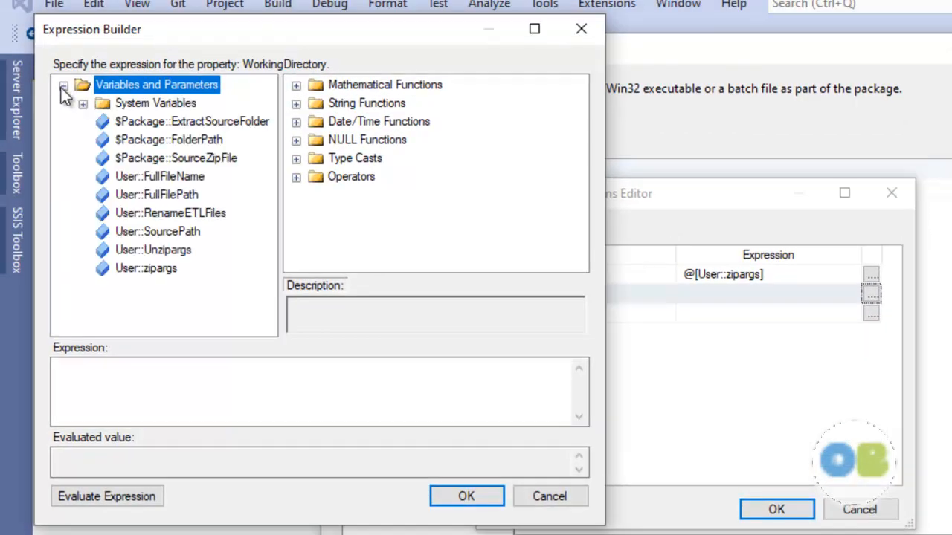
left_click_drag(169, 139, 215, 405)
left_click(104, 498)
left_click(464, 497)
Step: Accept the property expressions, close the editor of Execute Process Task 1 and save the package
left_click(778, 509)
key("Return")
left_click(744, 297)
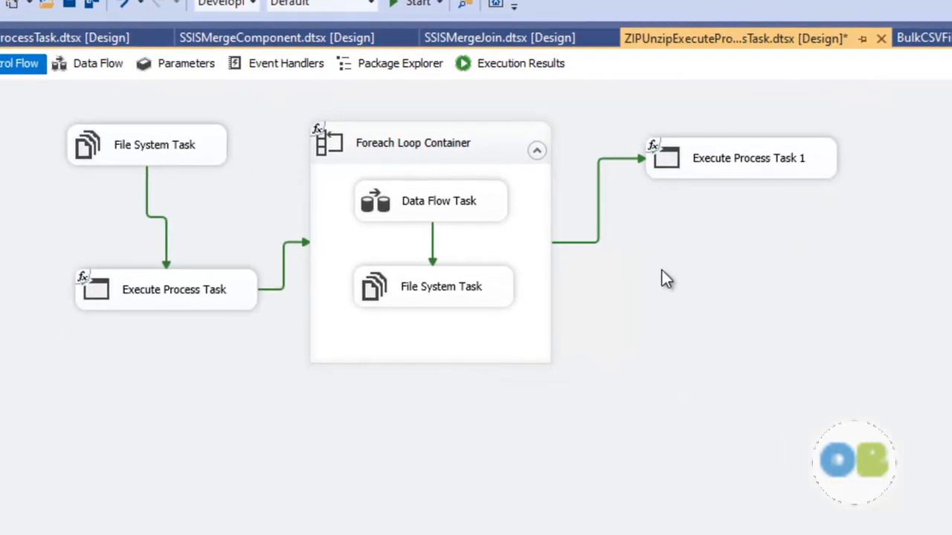
key("ctrl+s")
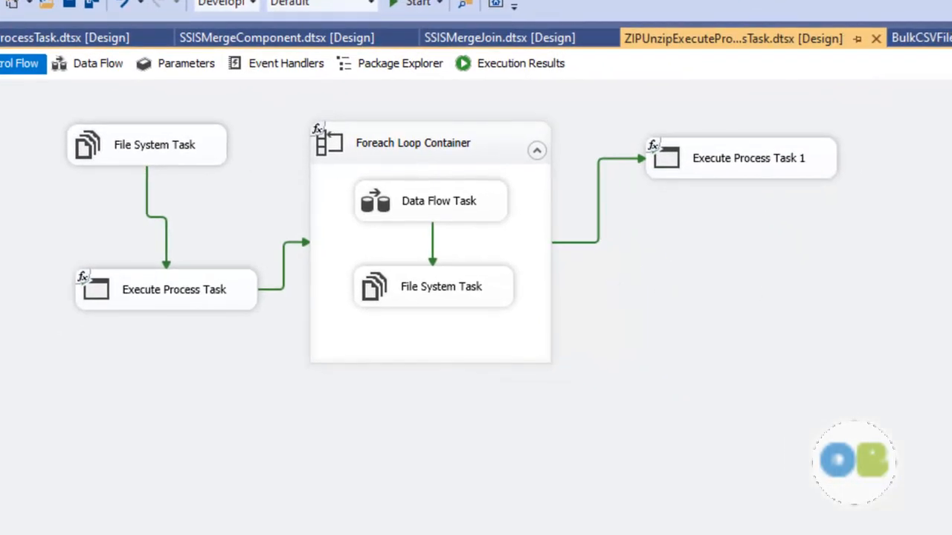
Step: Switch to File Explorer to check the contents of the ExecuteProcessTask folder, and return to the package
key("alt+Tab")
left_click(342, 36)
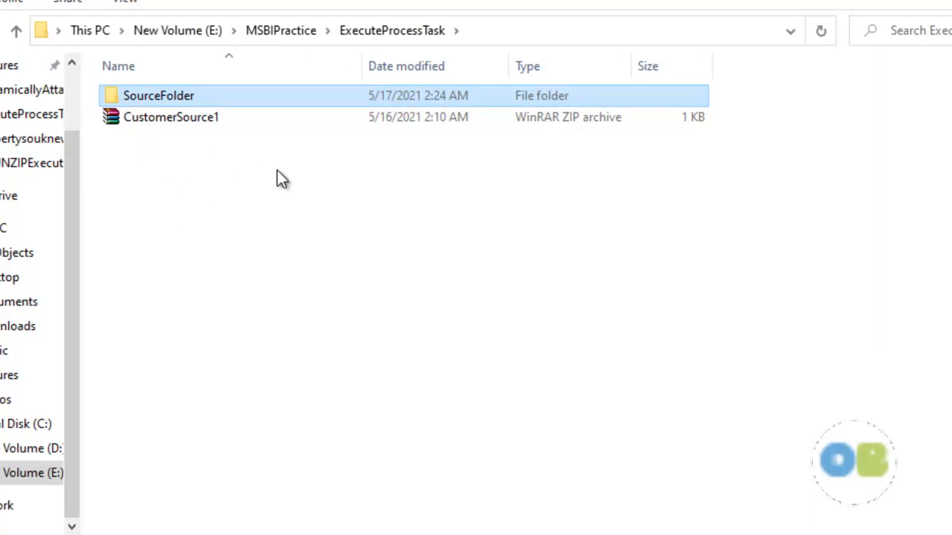
key("alt+Tab")
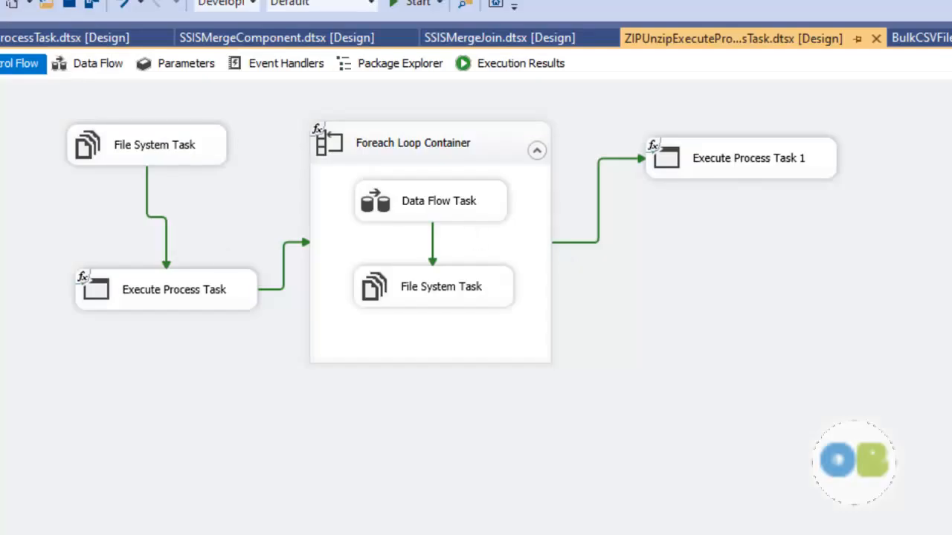
Step: Add a File System Task below Execute Process Task 1 and connect Execute Process Task 1 to it
left_click(1, 89)
left_click_drag(19, 302, 656, 245)
left_click(778, 172)
left_click_drag(759, 209, 757, 250)
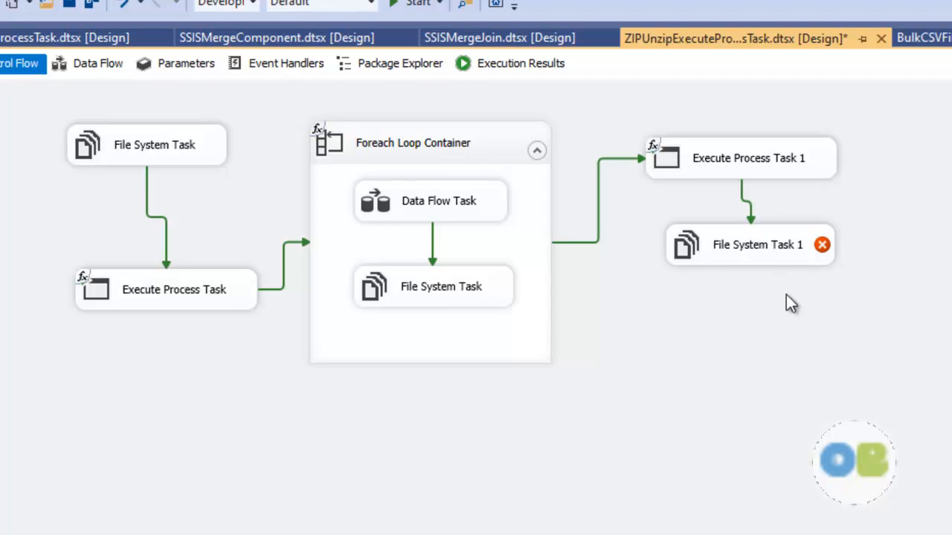
Step: Add a package variable named DeleteZipFileName with the data type String
right_click(655, 302)
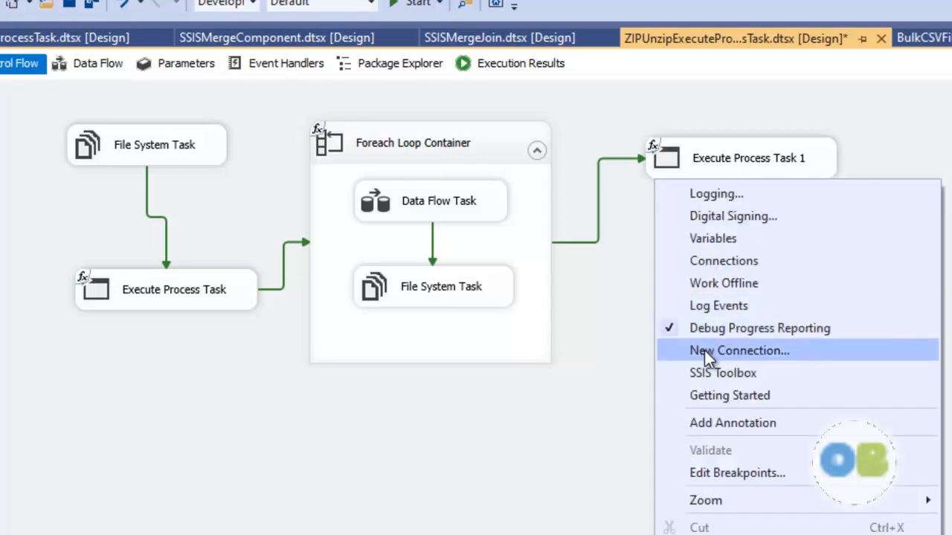
left_click(727, 241)
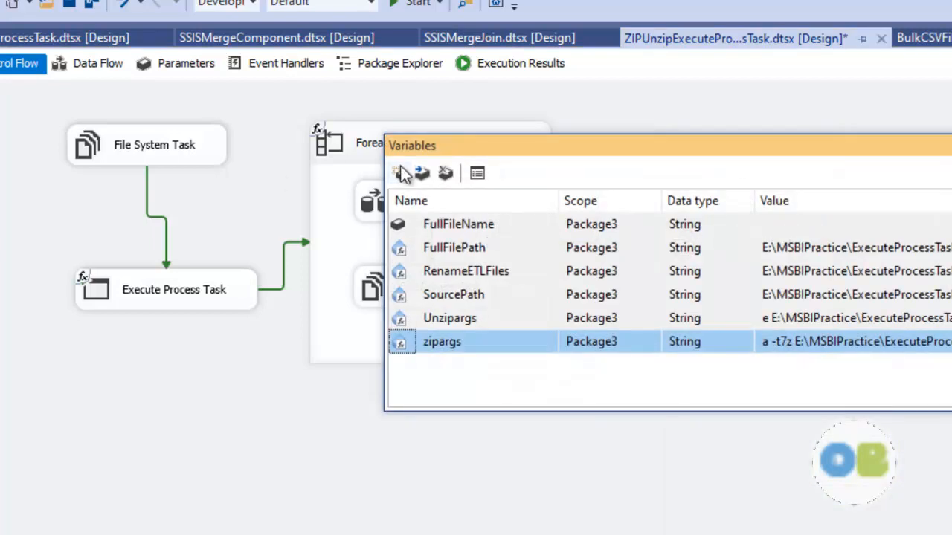
left_click(400, 173)
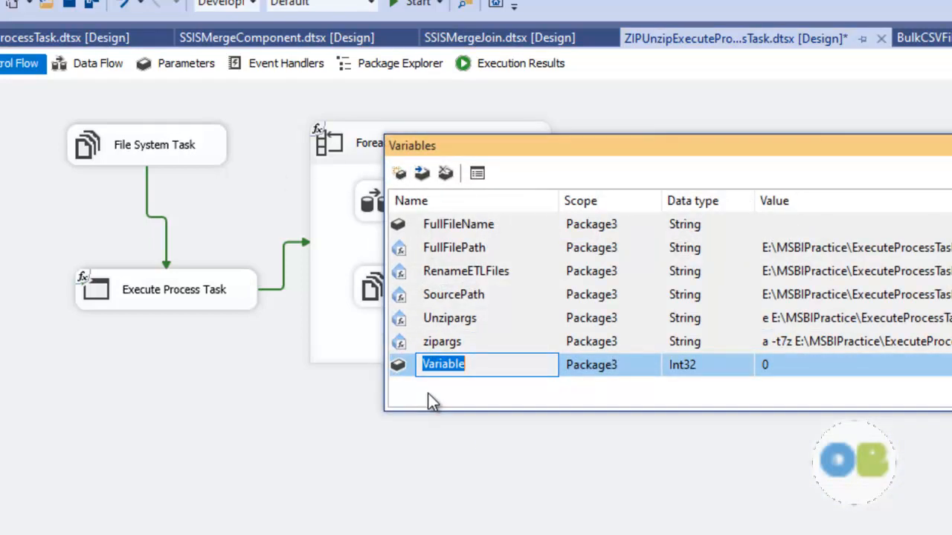
type("Zip")
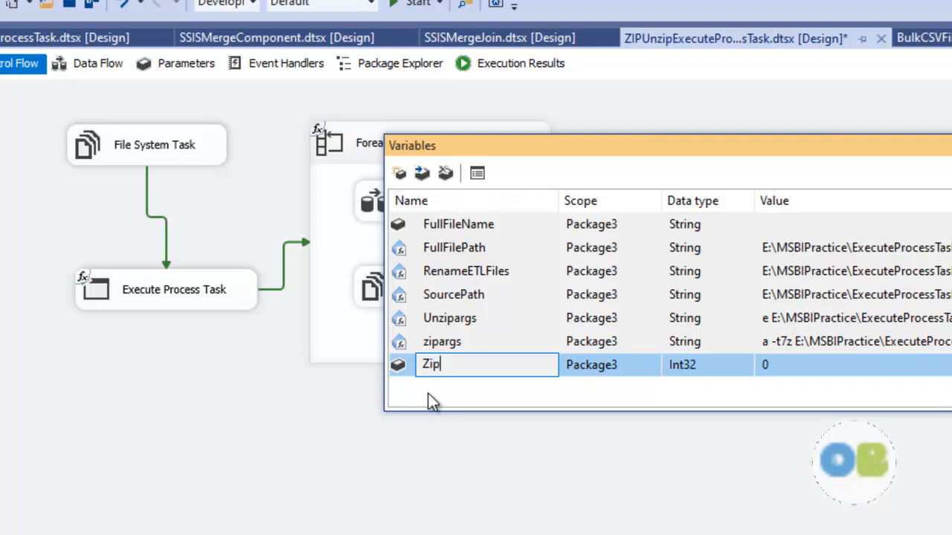
type("FileName")
key("Left")
key("Left")
key("Left")
key("Left")
key("Left")
key("Left")
key("Left")
key("Left")
key("Left")
type("Delete")
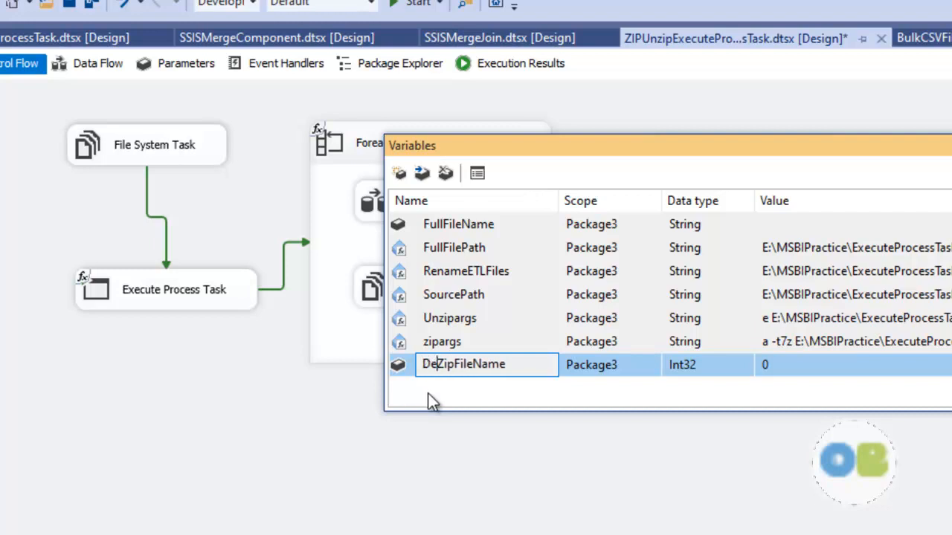
key("Return")
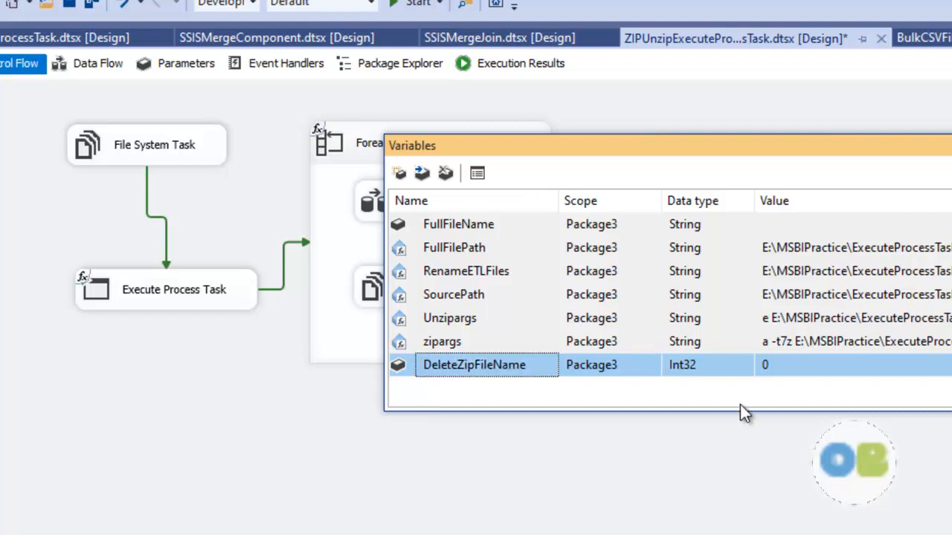
left_click(711, 375)
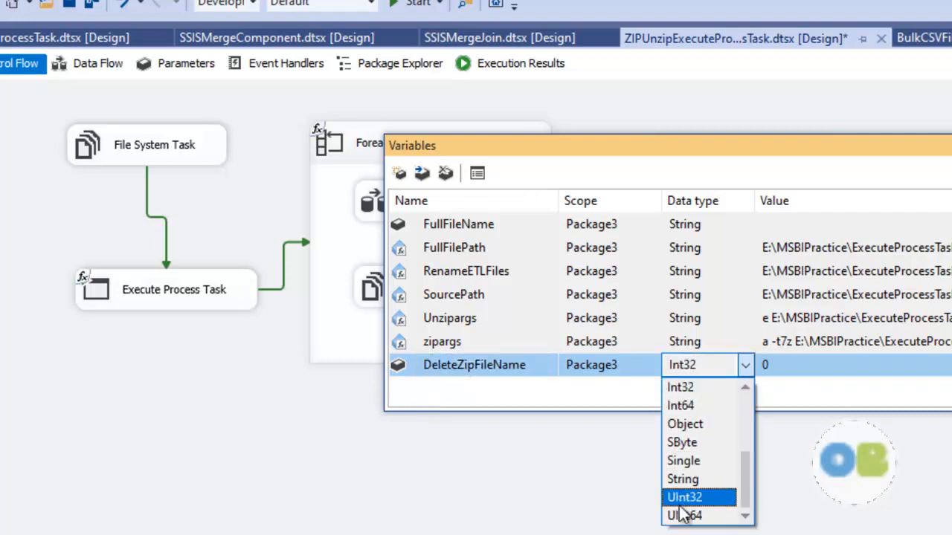
left_click(701, 478)
Step: Set the DeleteZipFileName expression to @[$Package::FolderPath]+ @[$Package::SourceZipFile], evaluate it and accept it
left_click(951, 366)
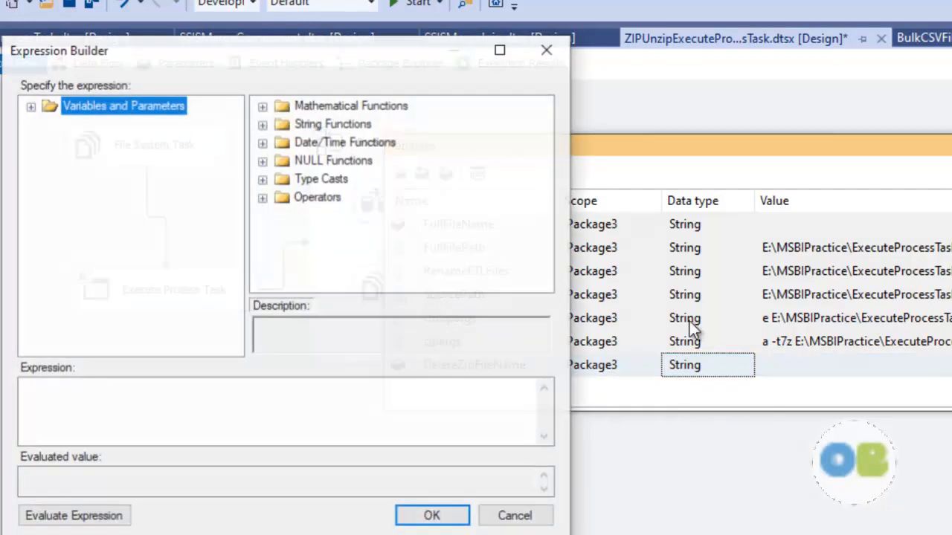
left_click(29, 106)
left_click_drag(177, 167, 134, 402)
left_click(166, 394)
type("+")
left_click_drag(156, 186, 231, 427)
left_click(118, 517)
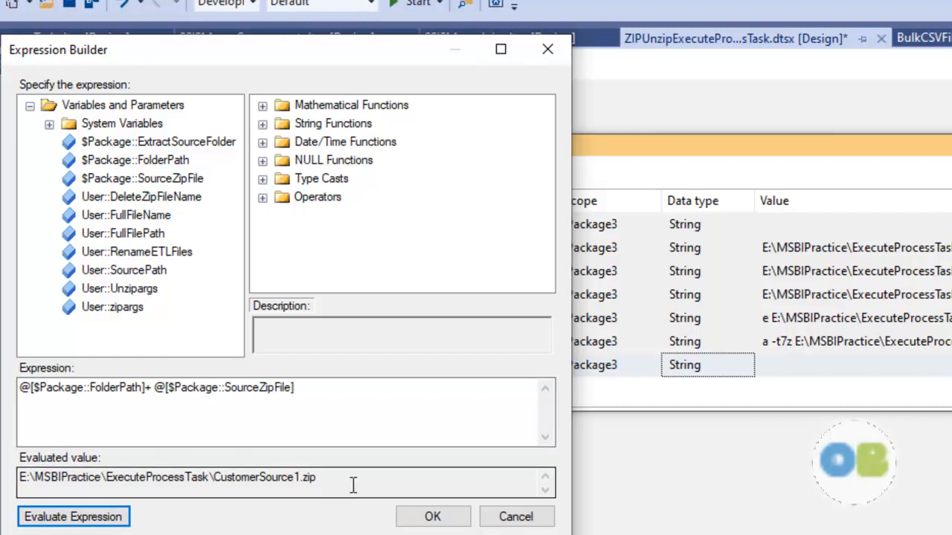
left_click_drag(342, 484, 222, 476)
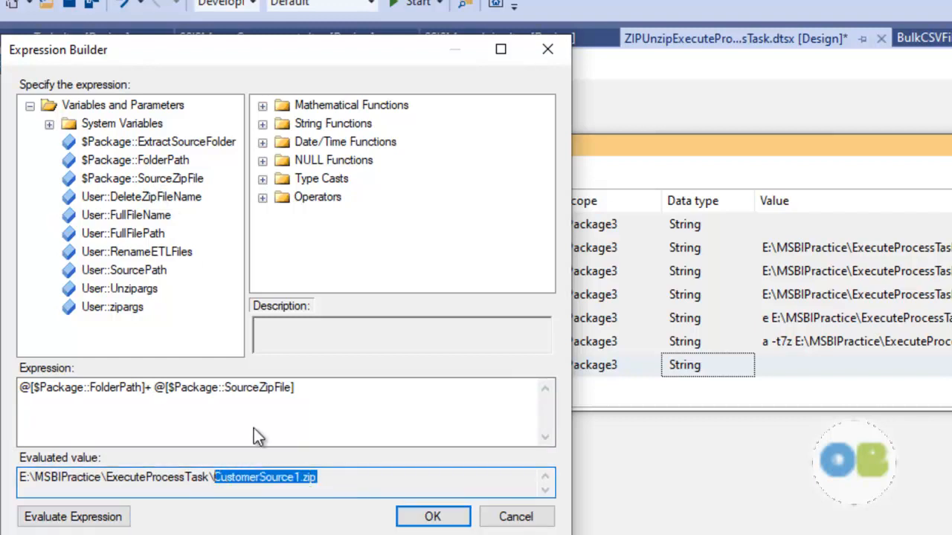
left_click(425, 513)
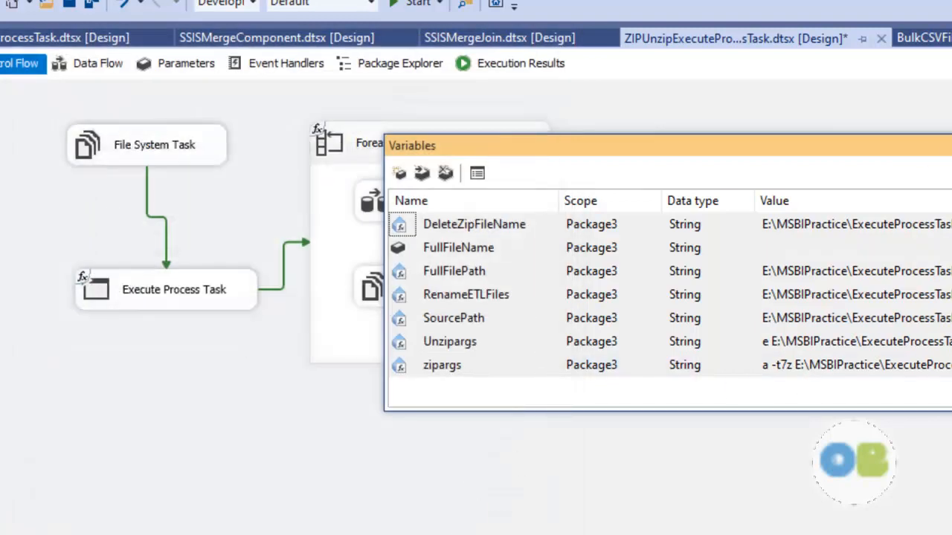
Step: Set the operation of File System Task 1 to Delete file
double_click(774, 258)
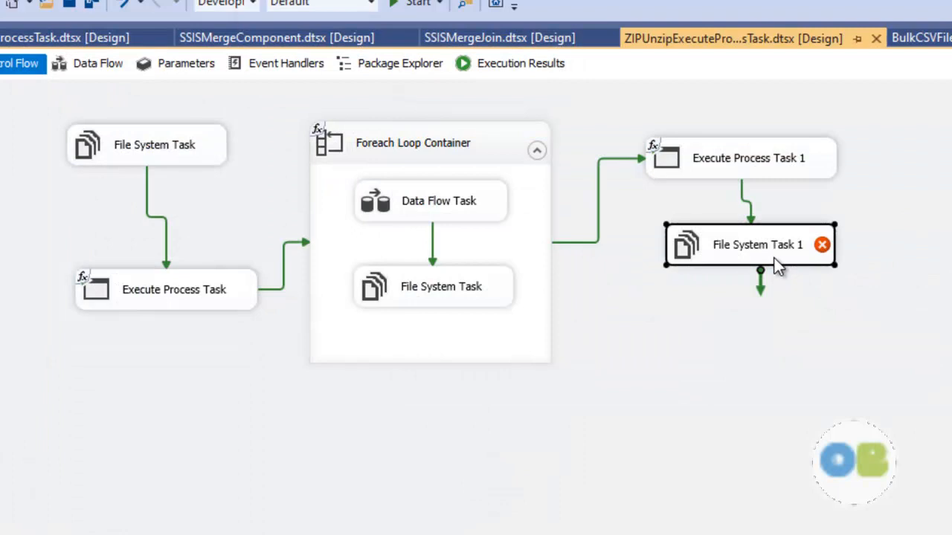
left_click(845, 292)
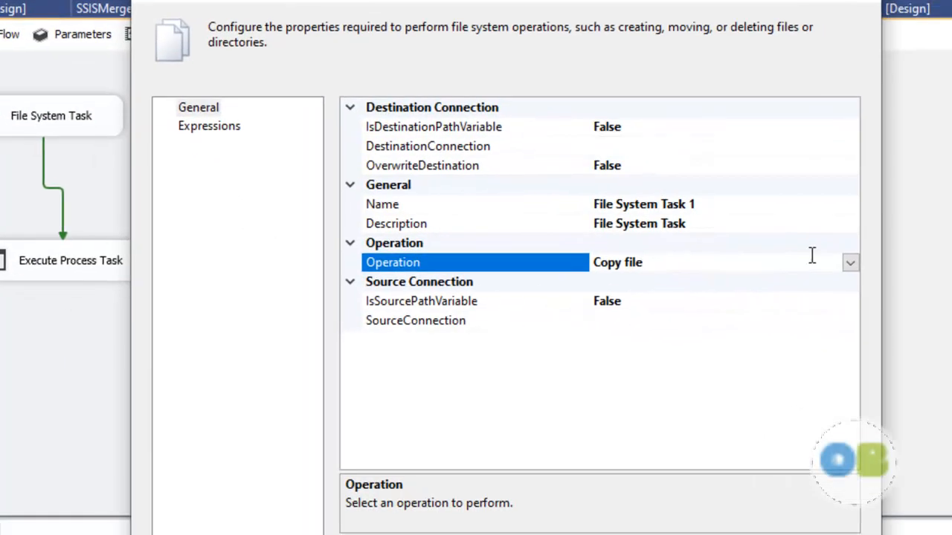
left_click(801, 250)
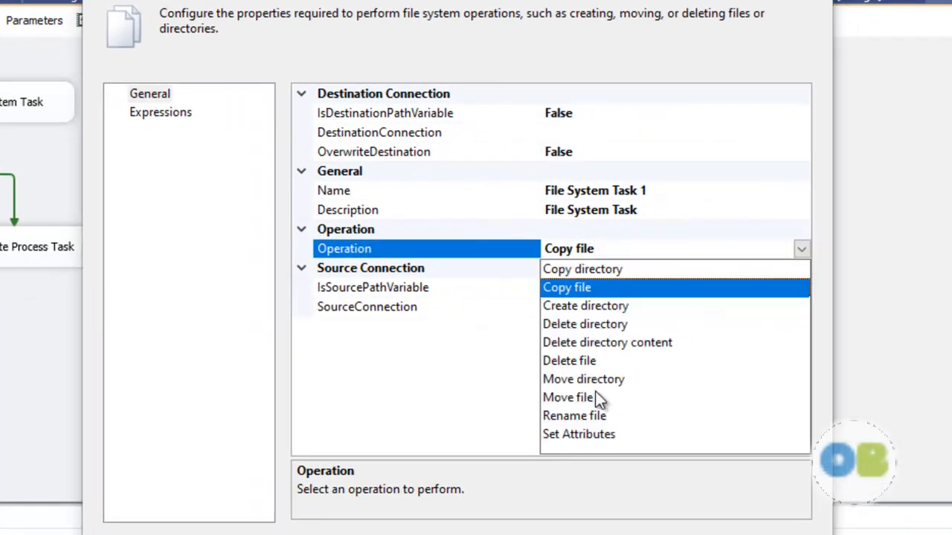
left_click(597, 360)
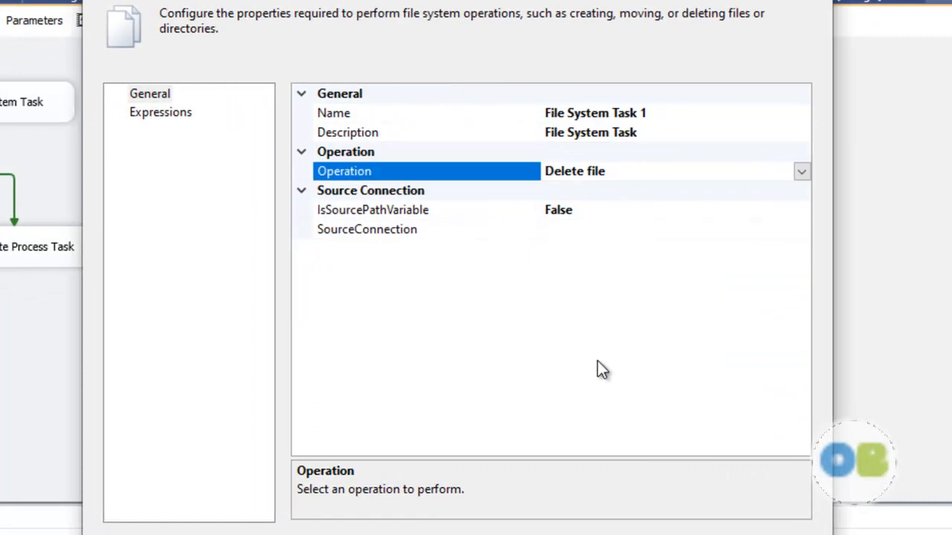
Step: Set IsSourcePathVariable to True with User::DeleteZipFileName as the source variable, and accept the task settings
left_click(719, 212)
left_click(801, 211)
left_click(646, 229)
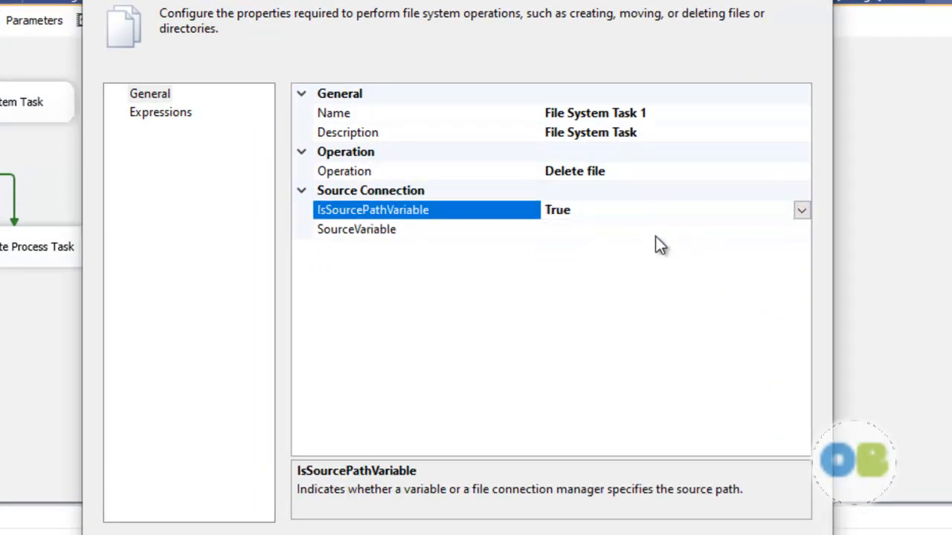
left_click(664, 232)
left_click(802, 231)
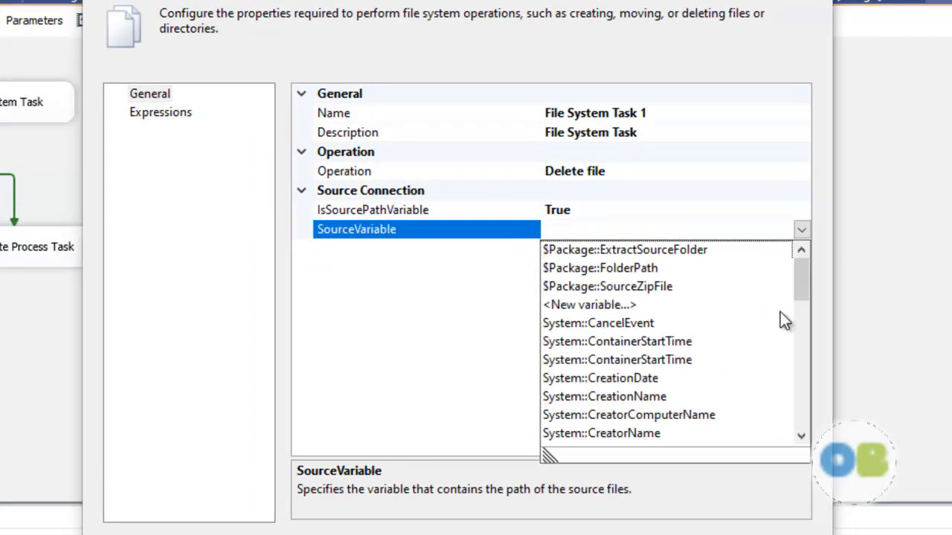
left_click_drag(803, 273, 786, 450)
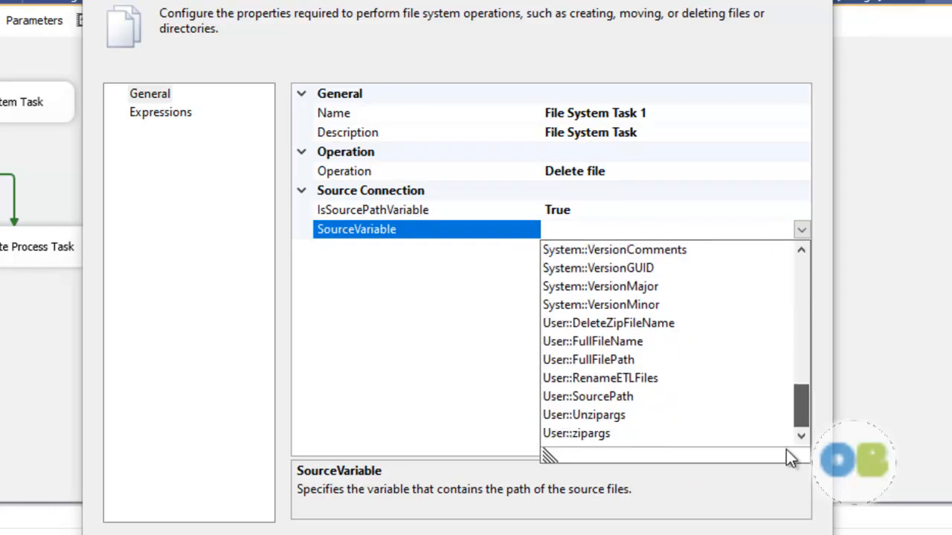
left_click(621, 324)
left_click(617, 534)
left_click(790, 232)
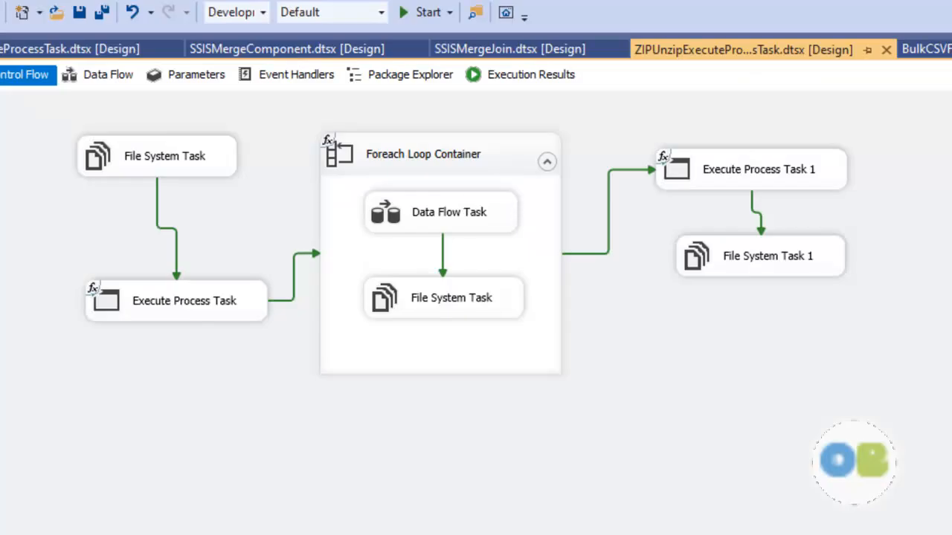
Step: Add another File System Task, connect File System Task 1 to it and align it directly below
left_click(2, 149)
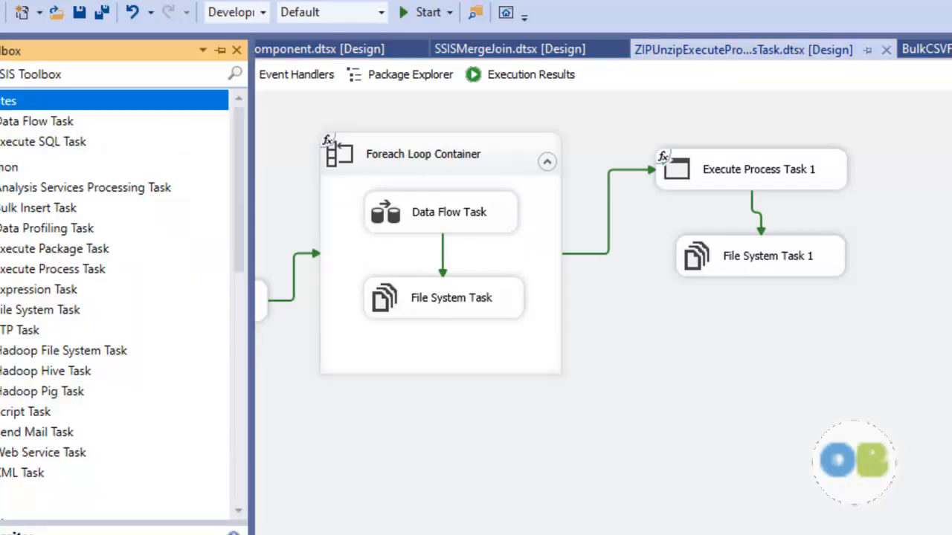
left_click_drag(12, 322, 723, 363)
left_click(755, 256)
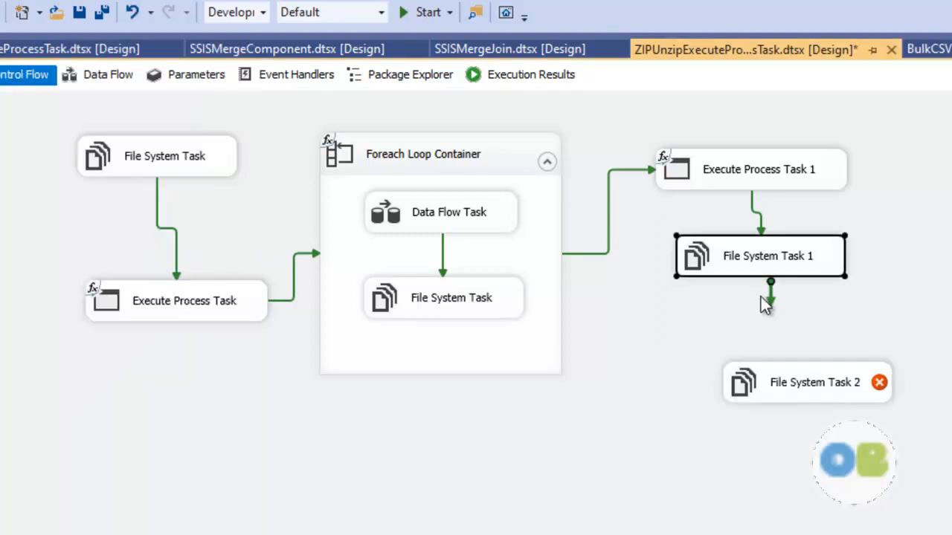
left_click_drag(771, 299, 778, 383)
left_click_drag(777, 383, 733, 351)
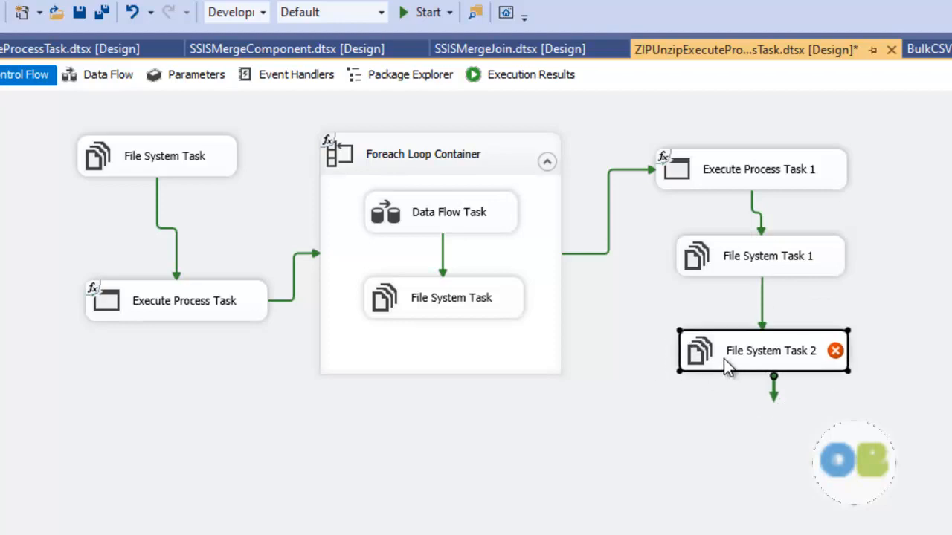
Step: Set the operation of File System Task 2 to Delete directory
double_click(782, 352)
left_click(781, 307)
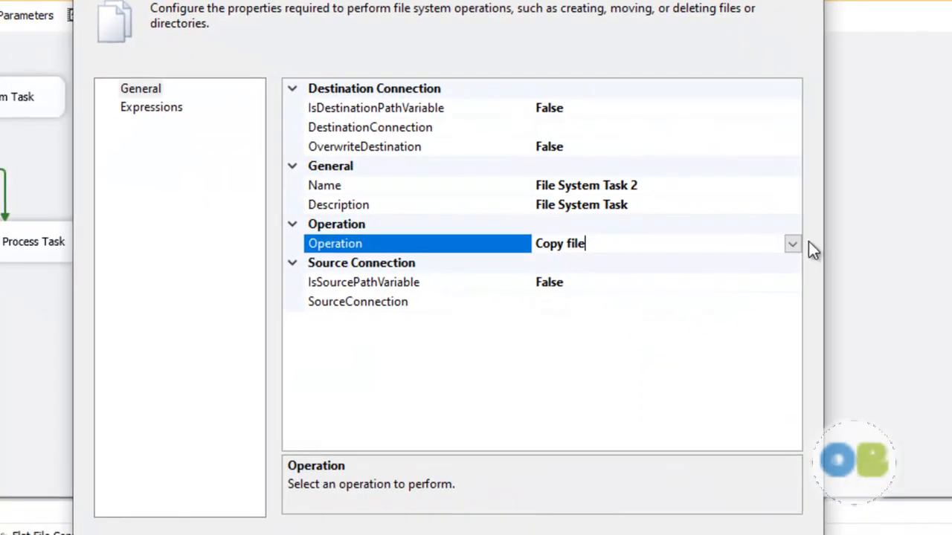
left_click(795, 244)
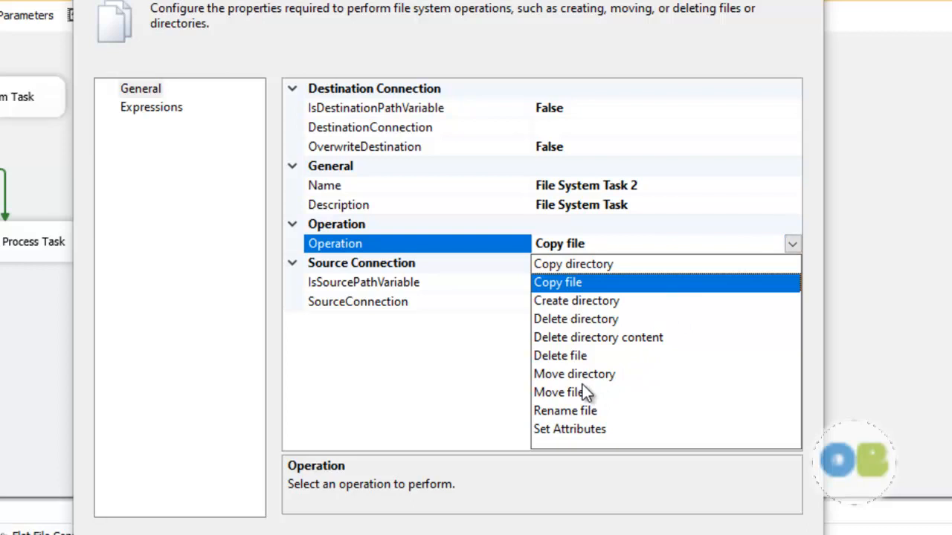
left_click(569, 320)
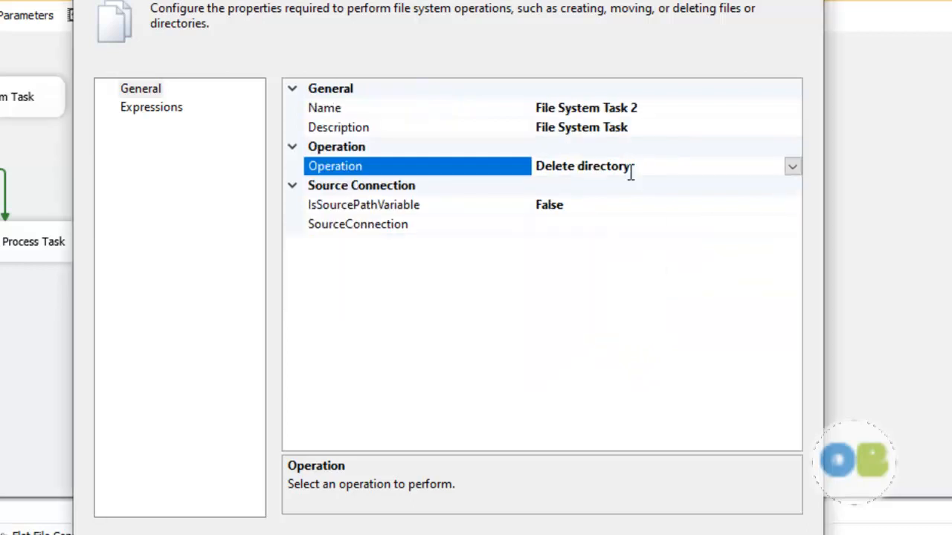
Step: Set IsSourcePathVariable to True with User::SourcePath as the source variable, and accept the File System Task 2 settings
left_click(620, 211)
left_click(800, 206)
left_click(684, 225)
left_click(702, 231)
left_click(793, 225)
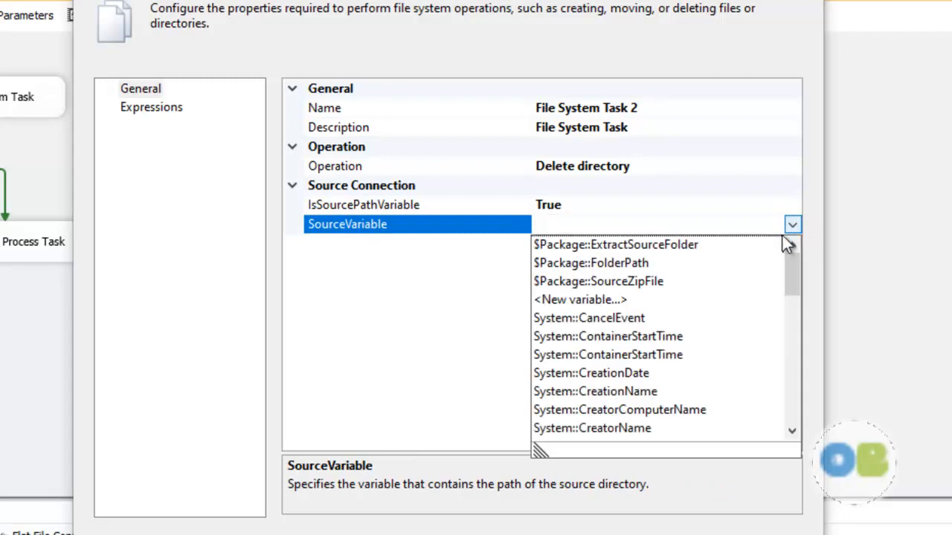
left_click_drag(796, 272, 814, 406)
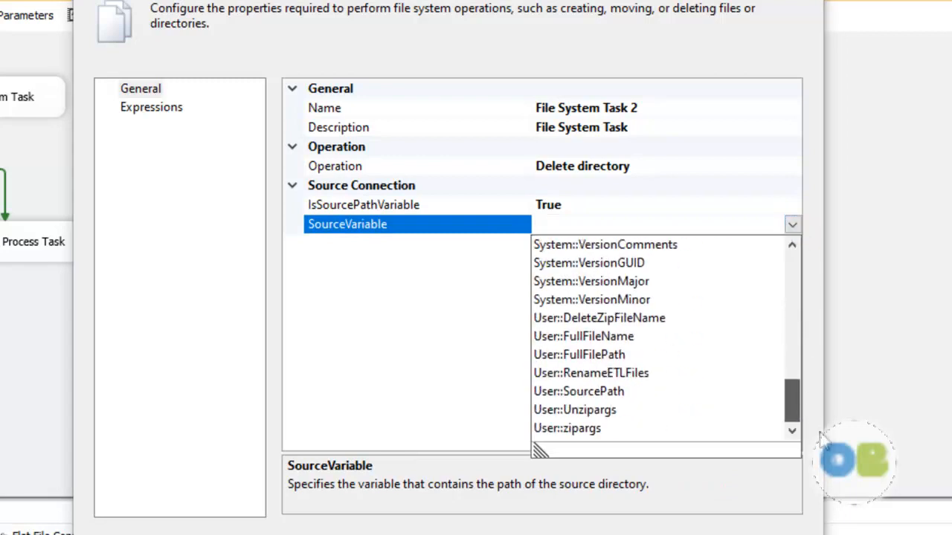
left_click(597, 392)
left_click(547, 532)
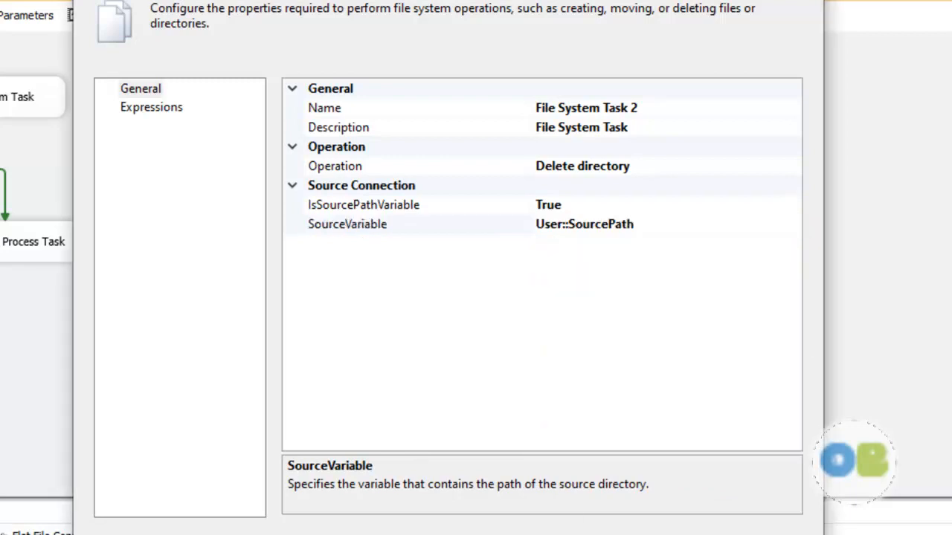
left_click(493, 366)
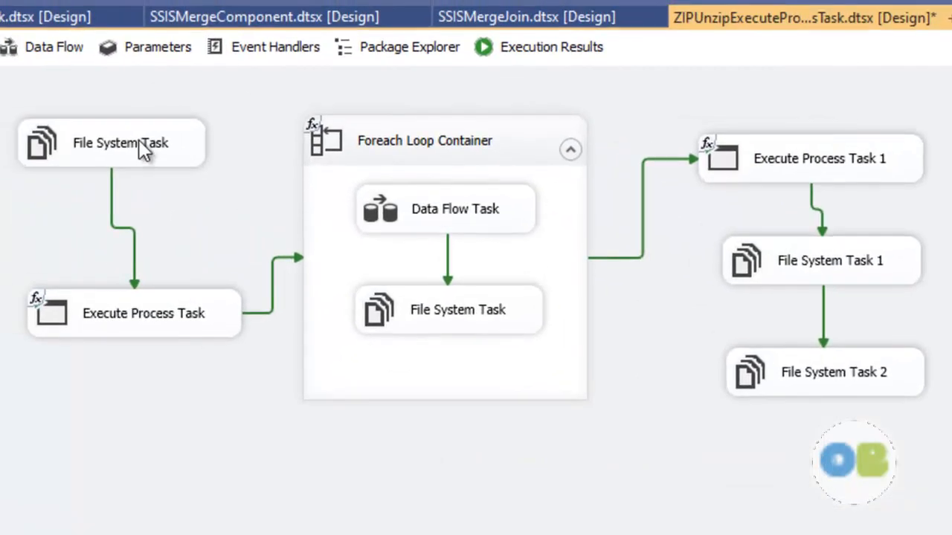
Step: Rename the tasks outside the loop as Create Directory, UNZIP File, ZIP Files, Delete ZIP File and Delete Source Directory, following the control flow
left_click(139, 142)
left_click(139, 141)
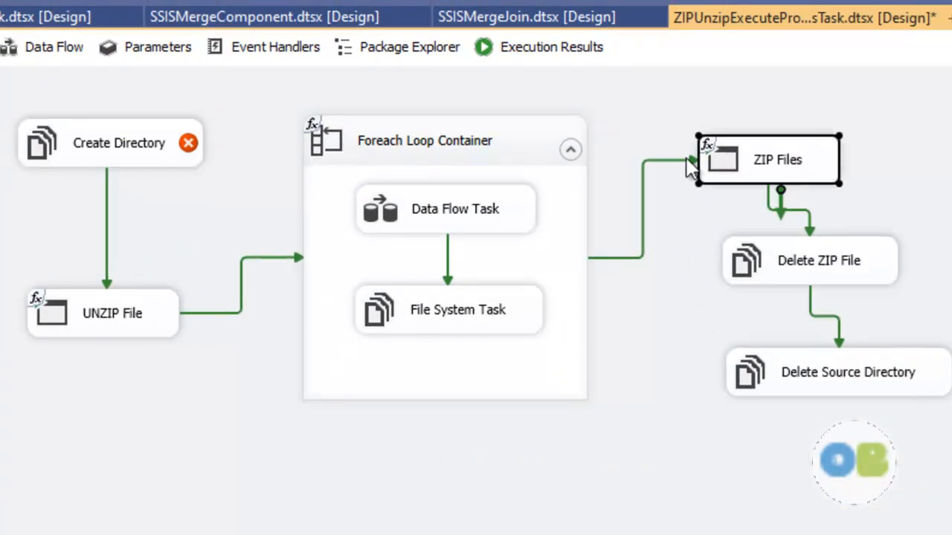
left_click(145, 147)
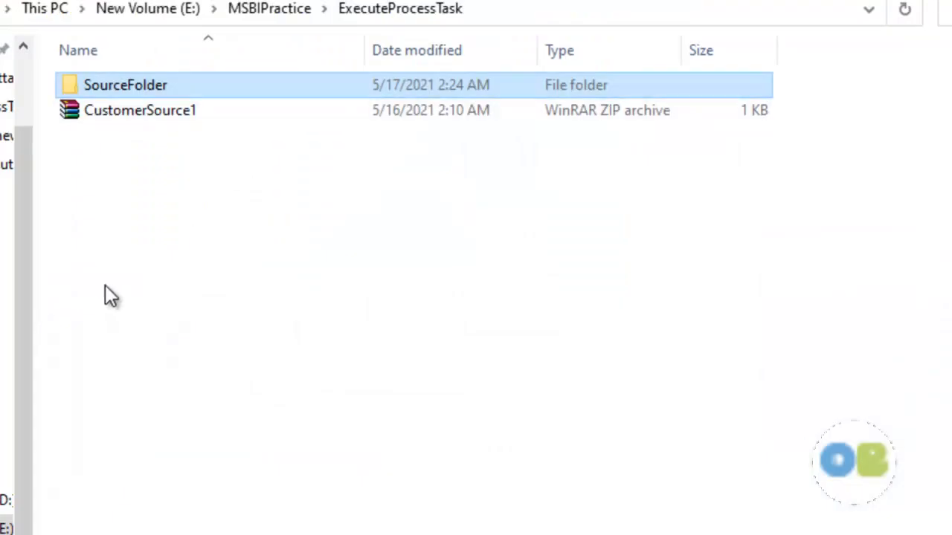
Step: Switch to File Explorer and permanently delete SourceFolder from the ExecuteProcessTask folder
key("shift+Delete")
key("Return")
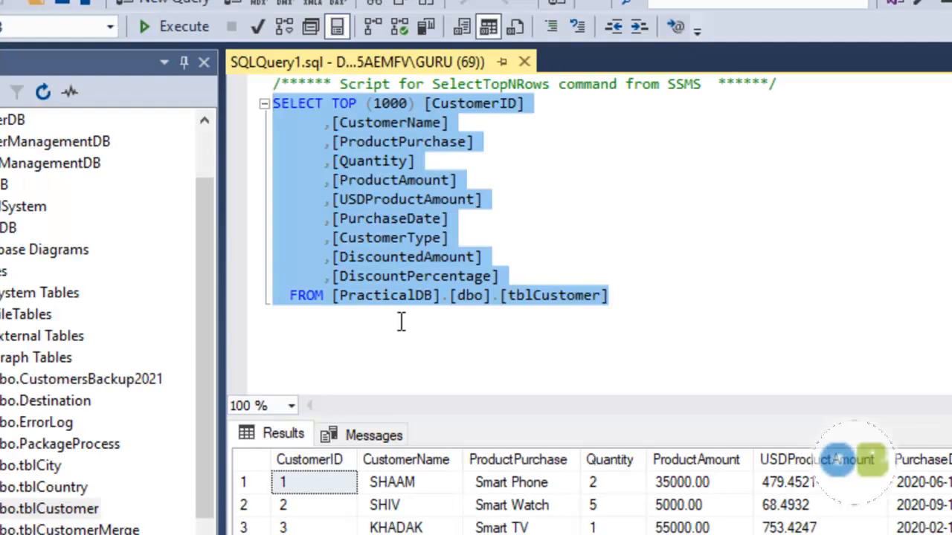
Step: In SQL Server Management Studio, replace the SELECT query with Truncate Table [PracticalDB].[dbo].[tblCustomer] and execute it
left_click(401, 321)
left_click_drag(325, 301, 223, 110)
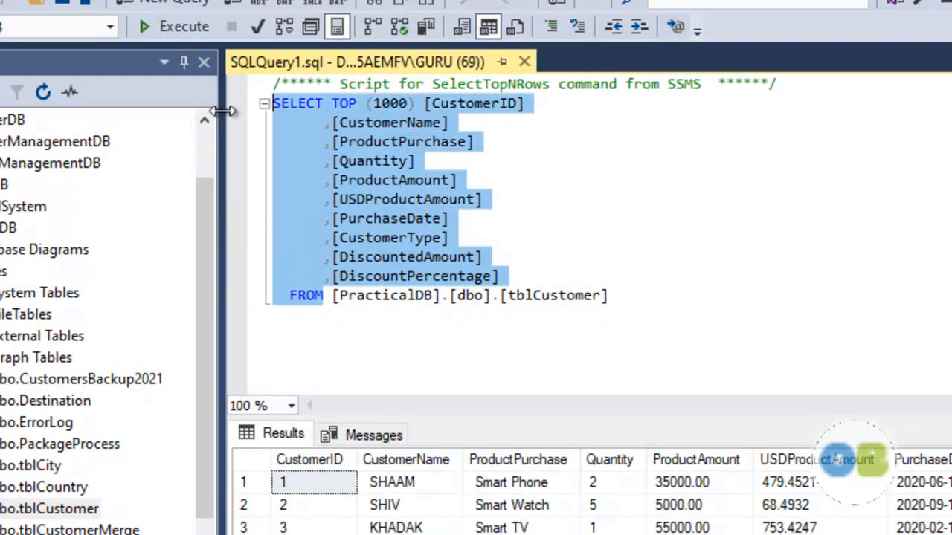
type("Truncate Ta")
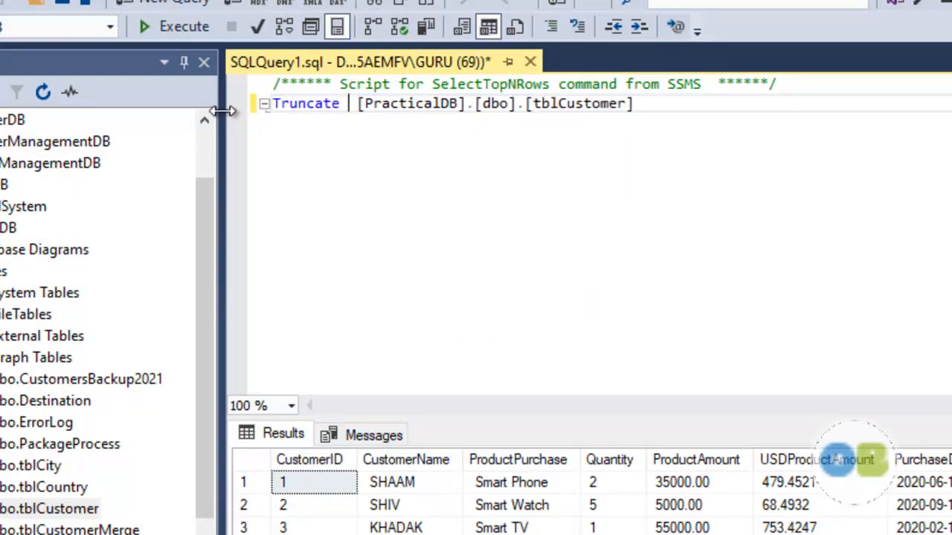
type("ble")
key("ctrl+a")
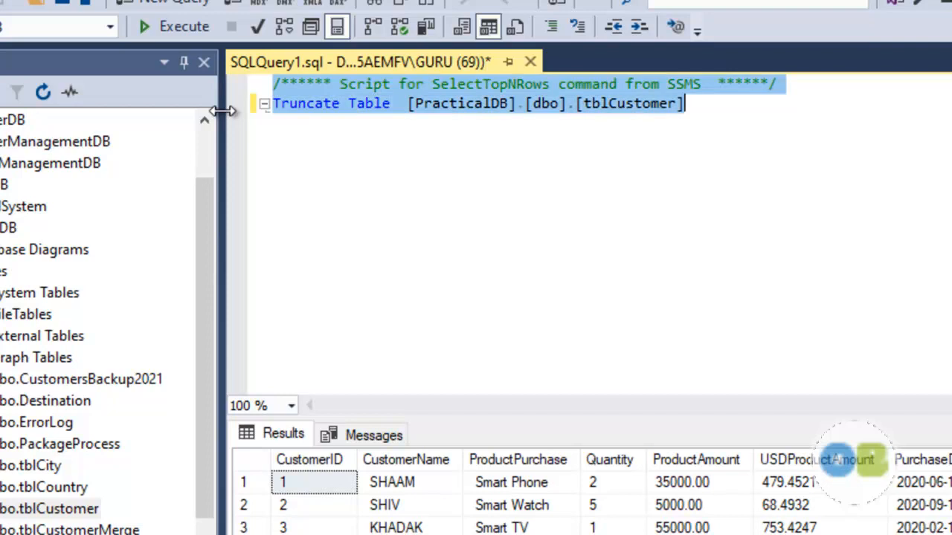
left_click(192, 28)
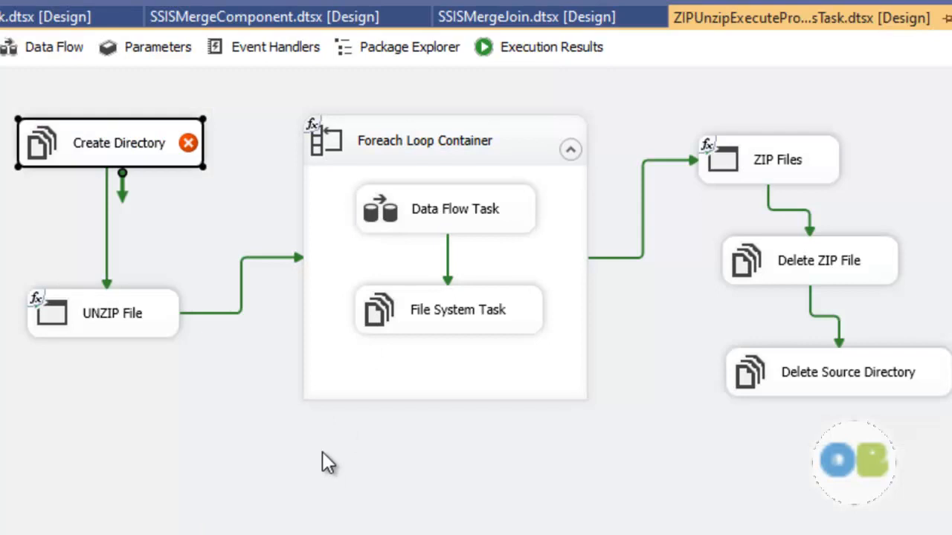
Step: Switch back to Visual Studio, run the ZIP/unzip package through all its tasks and stop debugging
left_click(408, 0)
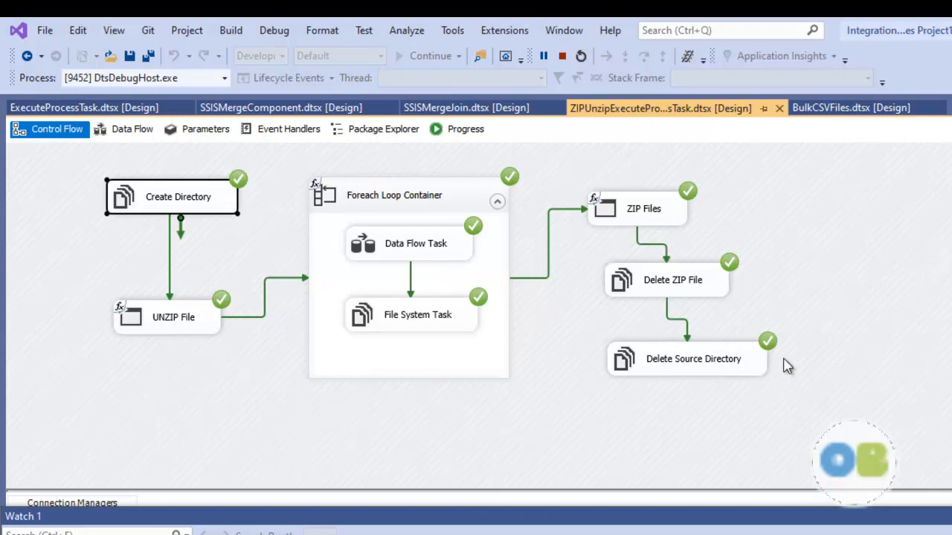
left_click(562, 56)
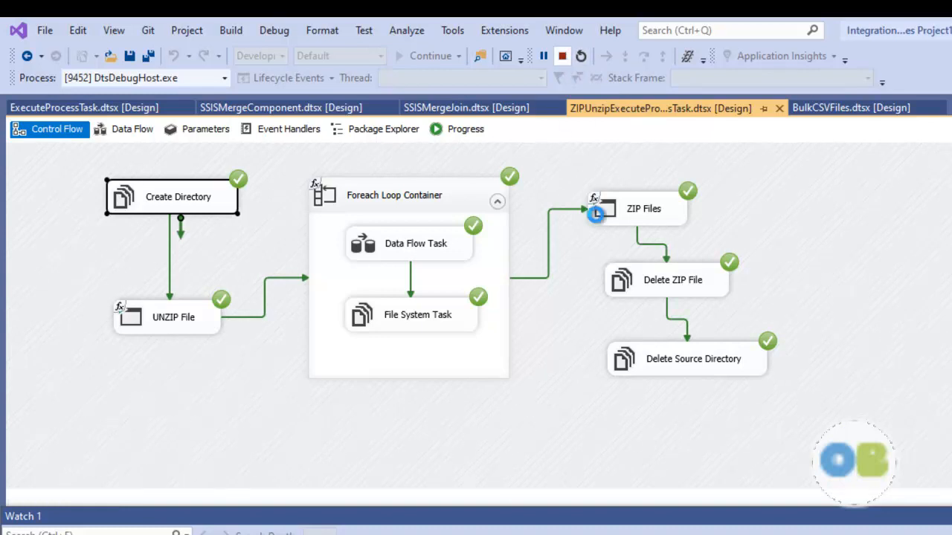
Step: In the ExecuteProcessTask folder, open the ETLDoneFilesON-2021-05-17 archive, examine CustomerSource1-2021-05-17.txt inside it, and close the opened files
key("alt+Tab")
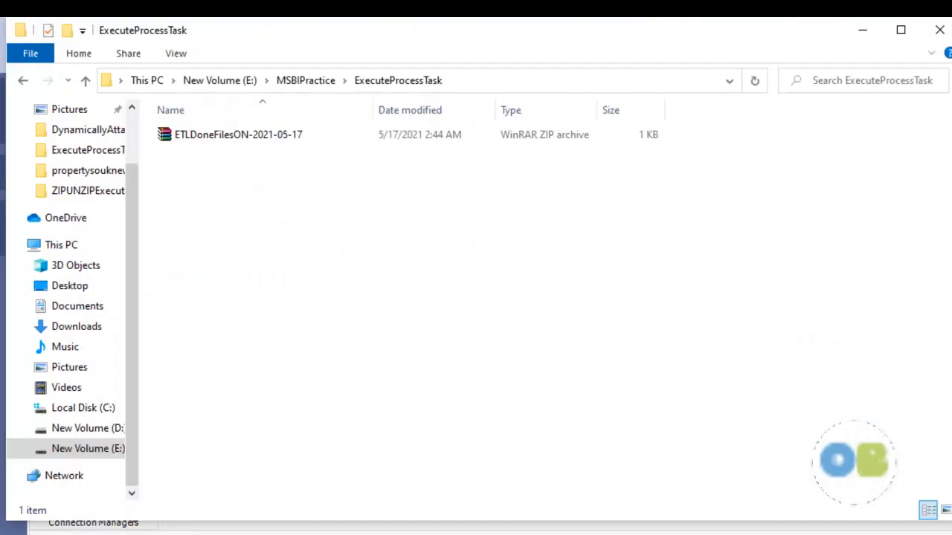
left_click(240, 143)
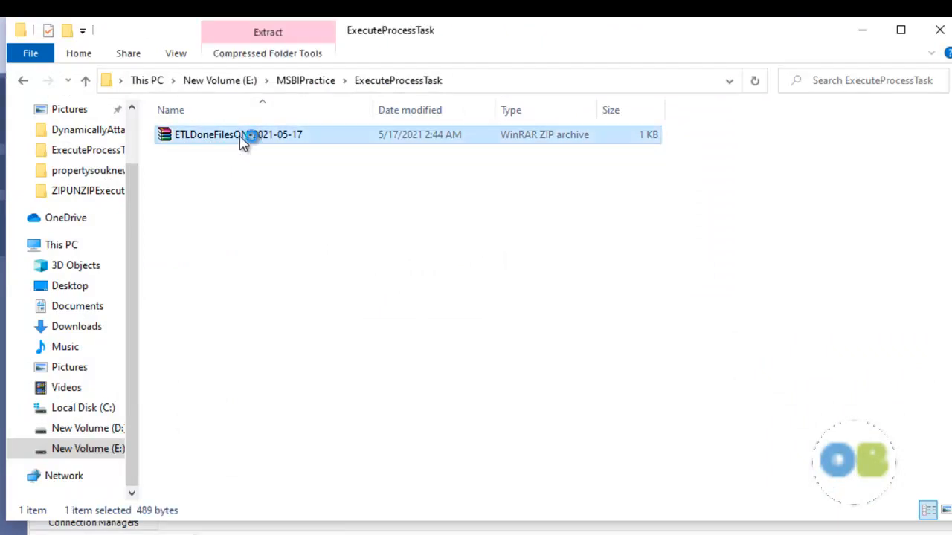
double_click(240, 143)
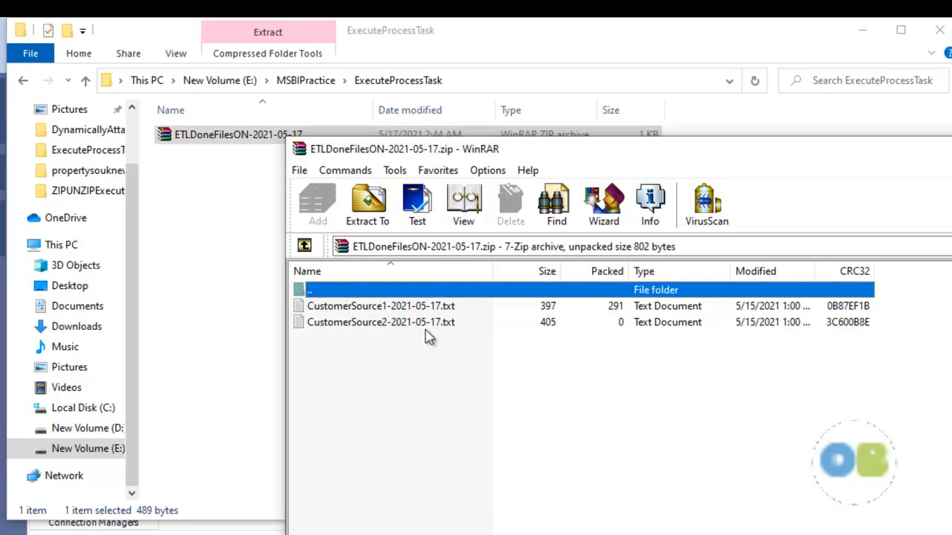
double_click(439, 307)
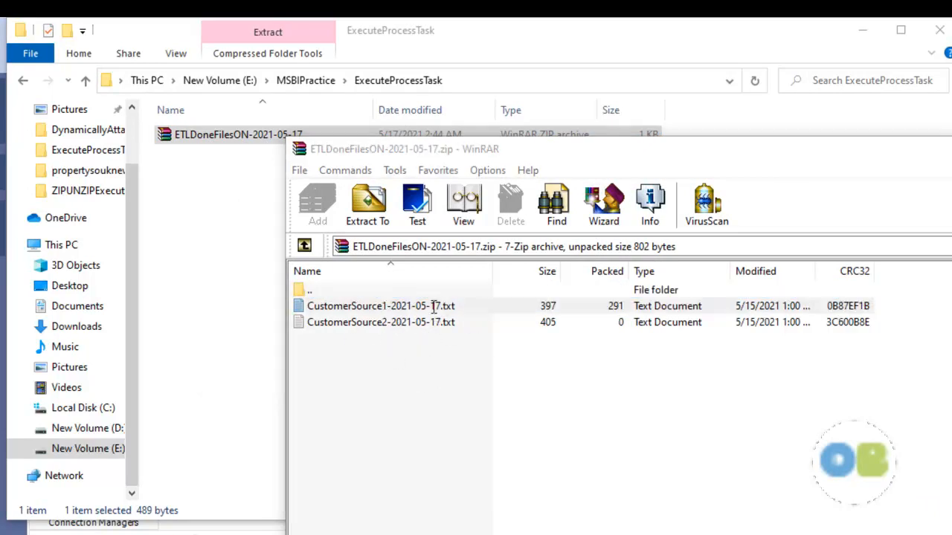
scroll(399, 305, "down", 1)
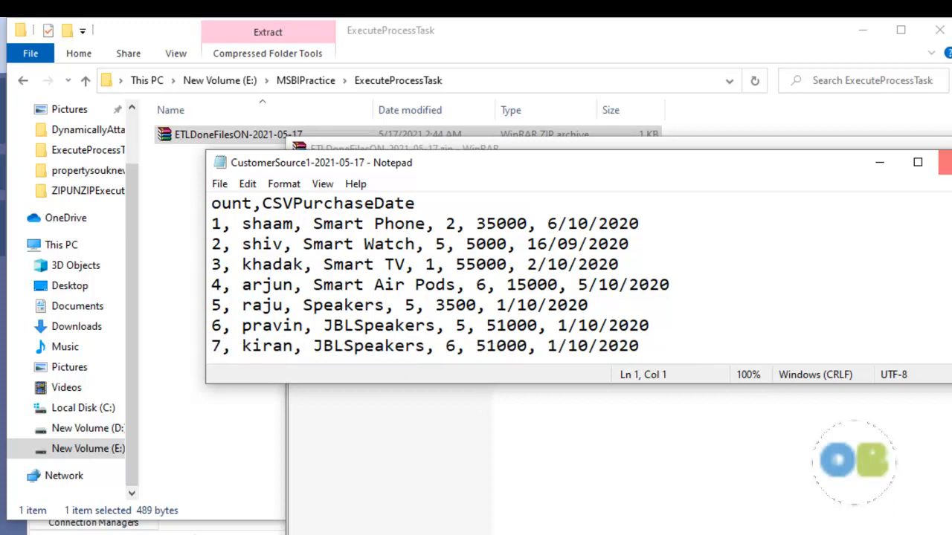
left_click(946, 163)
left_click(951, 149)
left_click(940, 30)
left_click(946, 201)
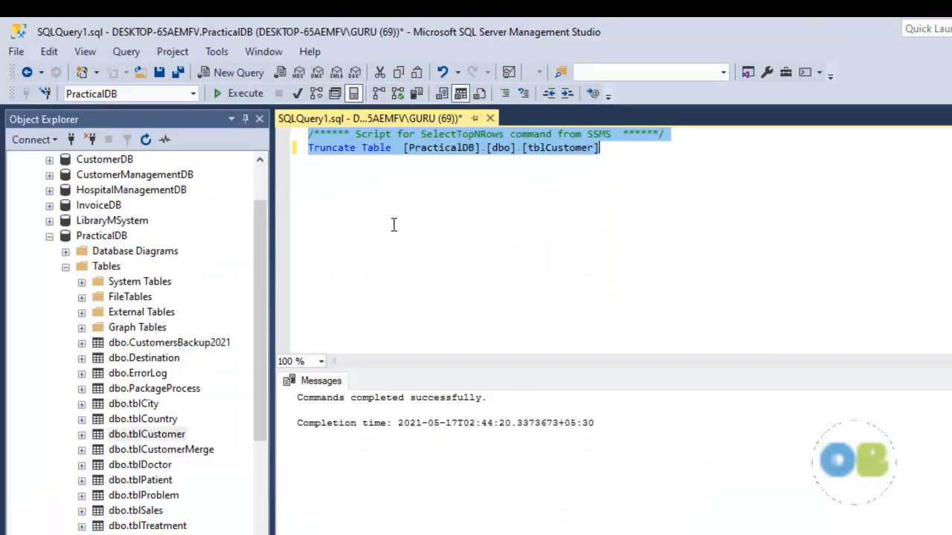
Step: In SQL Server Management Studio, undo the truncate edit to restore the SELECT TOP (1000) query on tblCustomer, and execute it
left_click(394, 223)
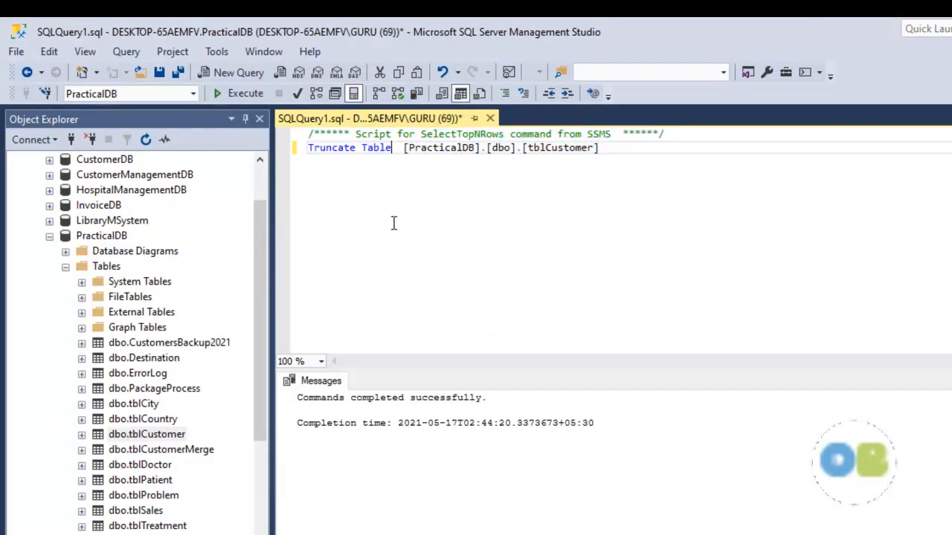
key("ctrl+z")
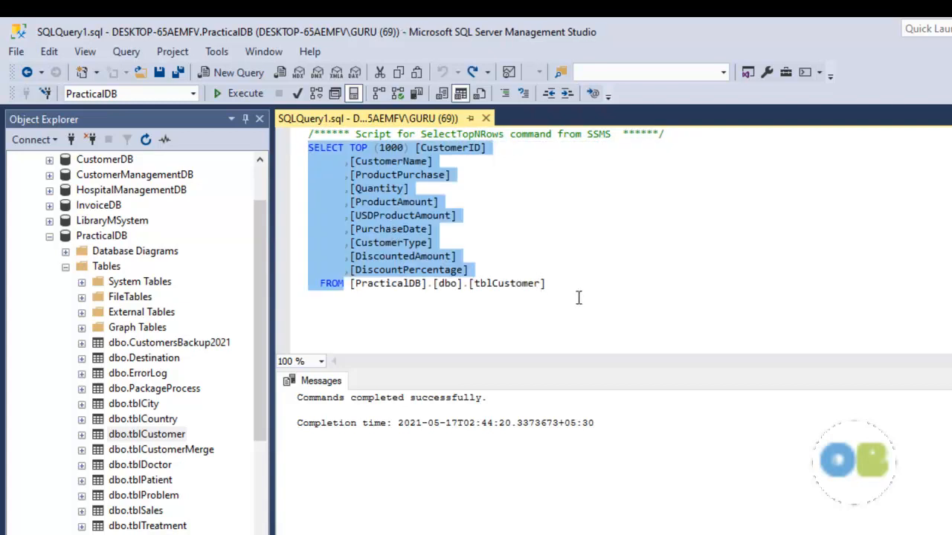
left_click(566, 297)
key("ctrl+a")
left_click(236, 95)
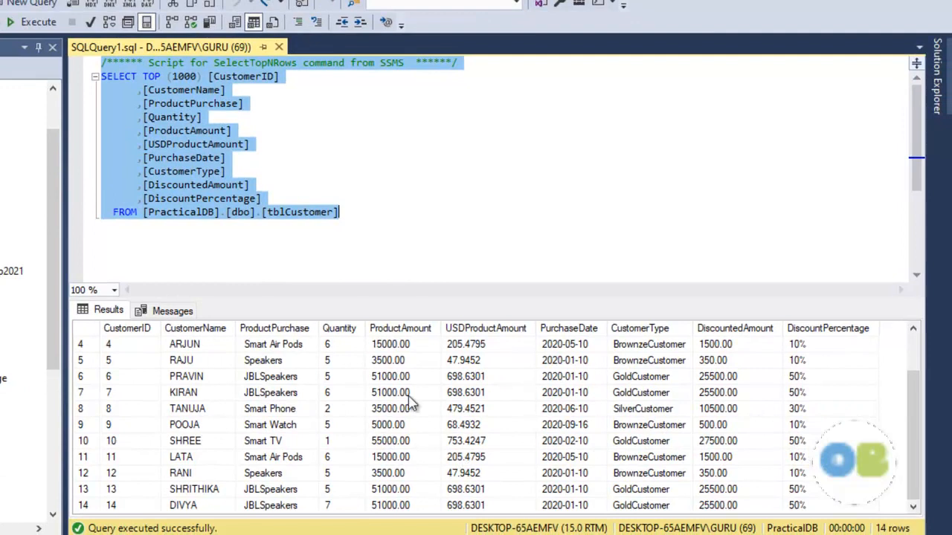
Step: Review the dated archive in the ExecuteProcessTask folder, the finished control flow, and the available Send Mail Task and Script Task
key("alt+Tab")
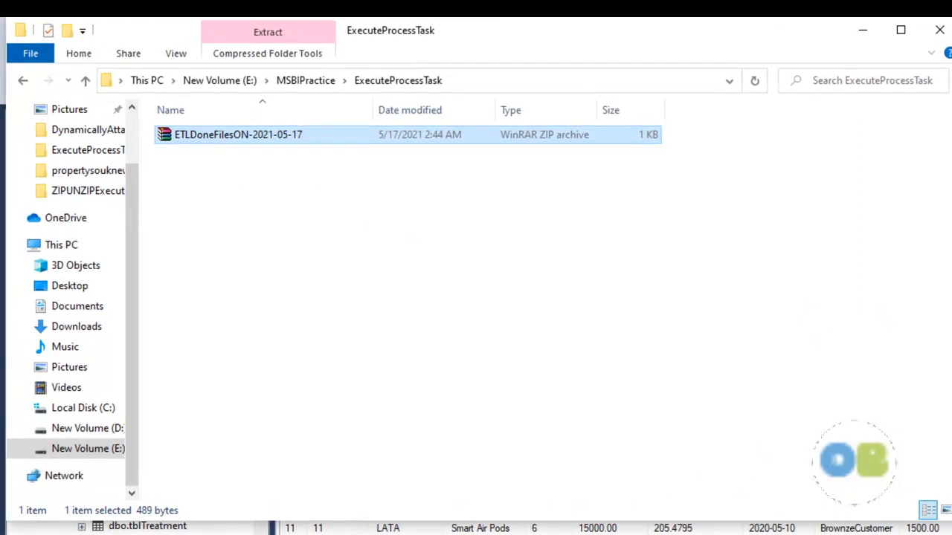
key("alt+Tab")
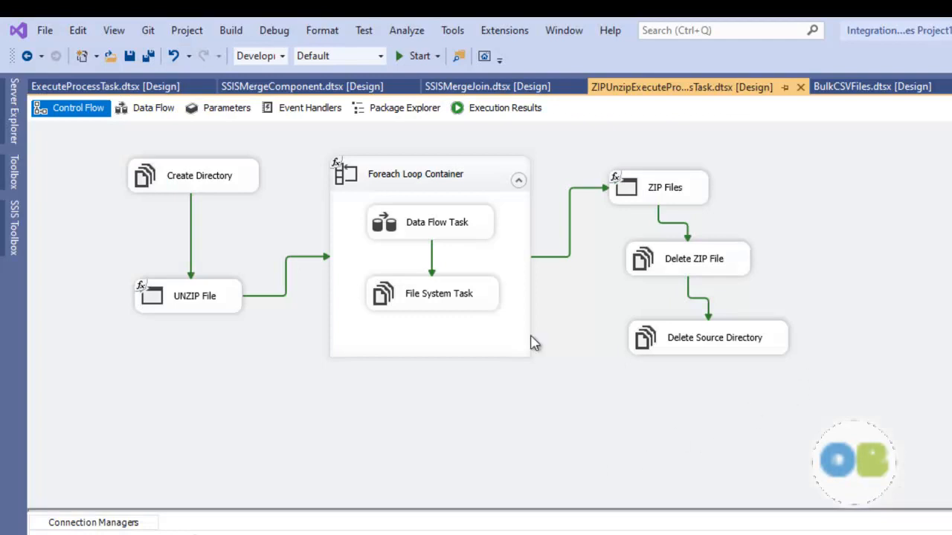
left_click(13, 227)
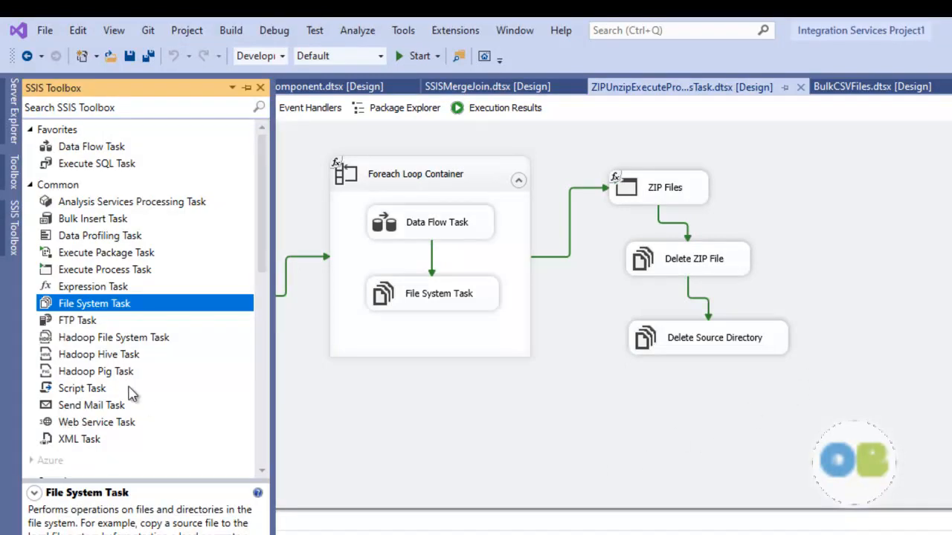
key("alt+Tab")
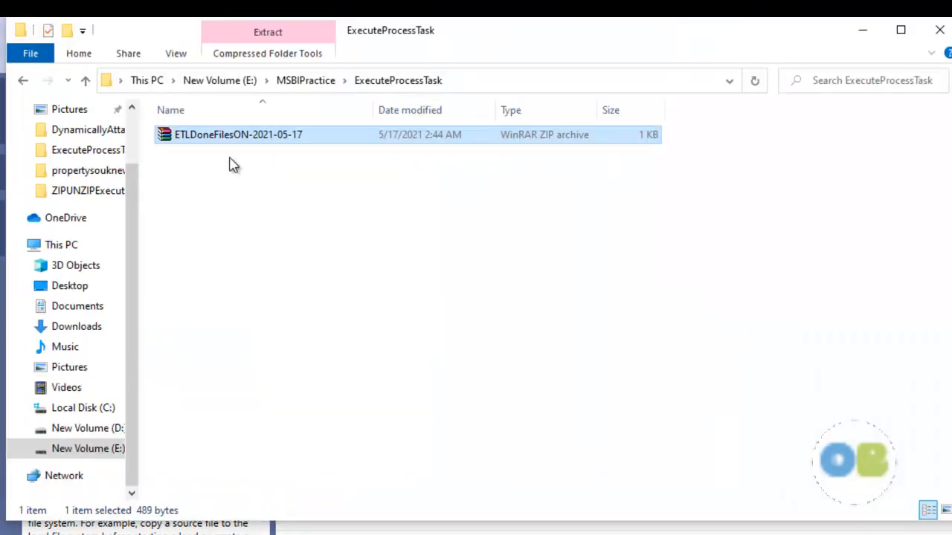
key("alt+Tab")
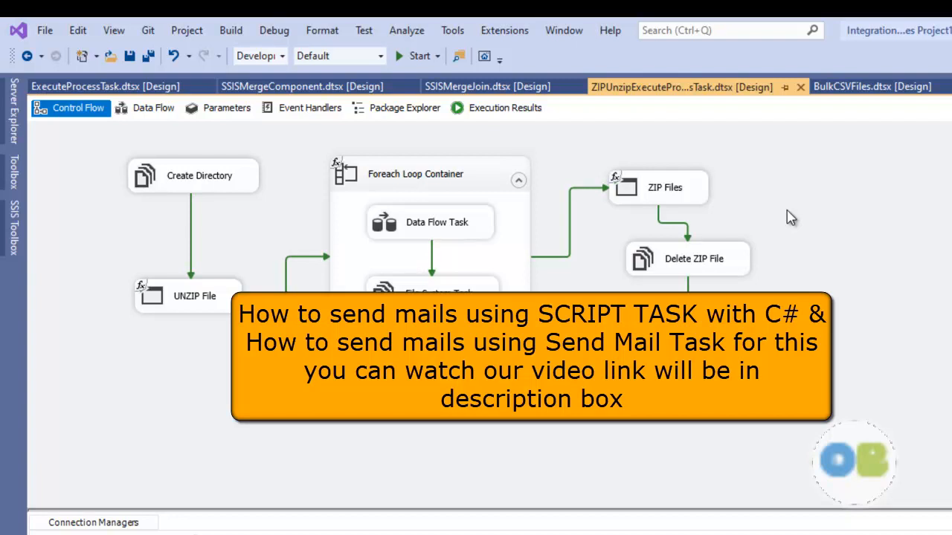
left_click(13, 227)
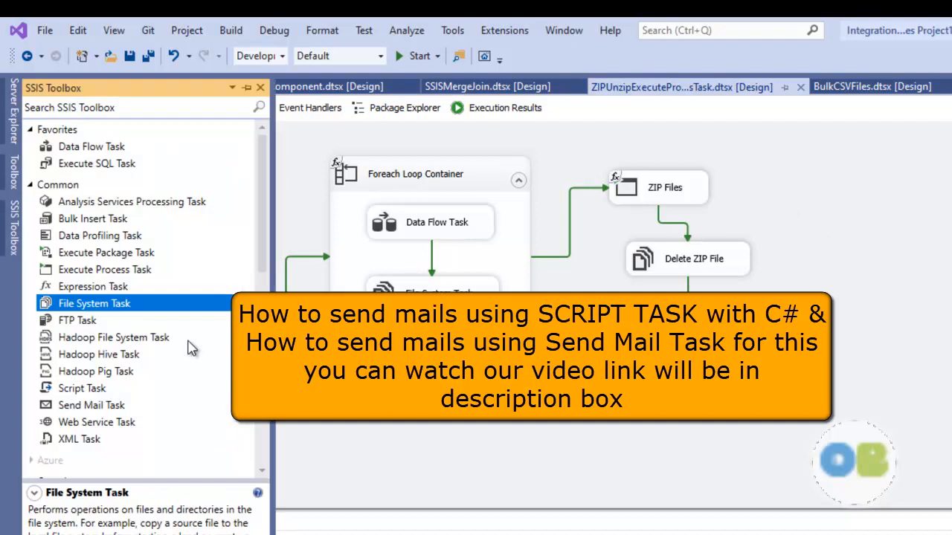
left_click(104, 408)
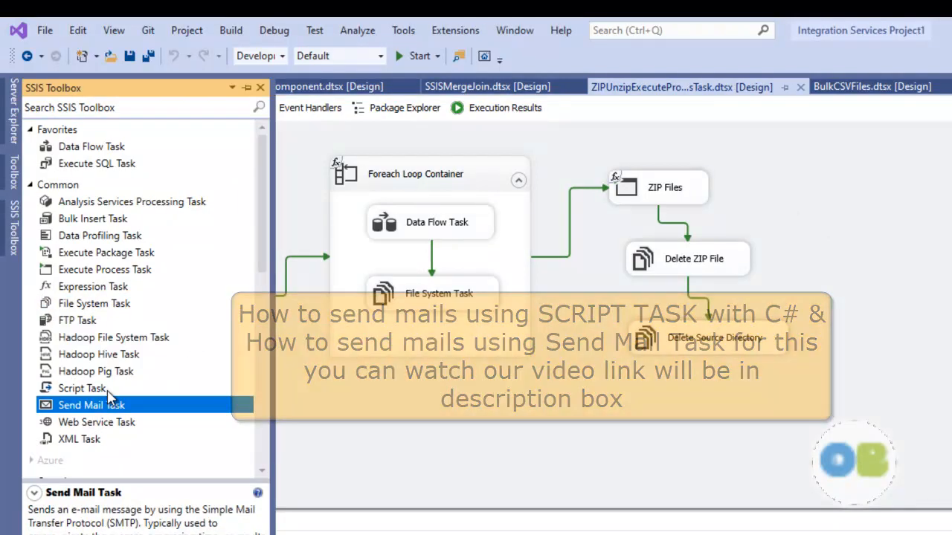
left_click(104, 390)
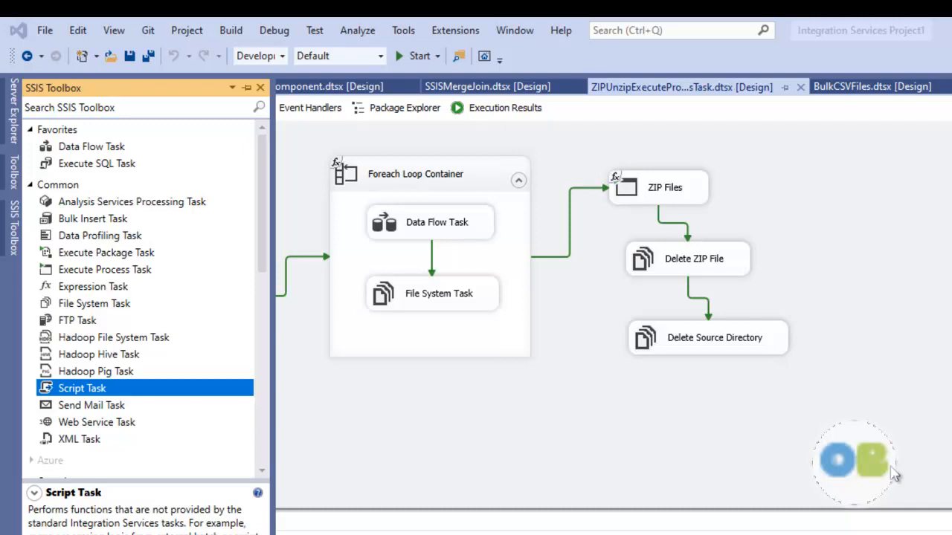
left_click(692, 474)
left_click(570, 534)
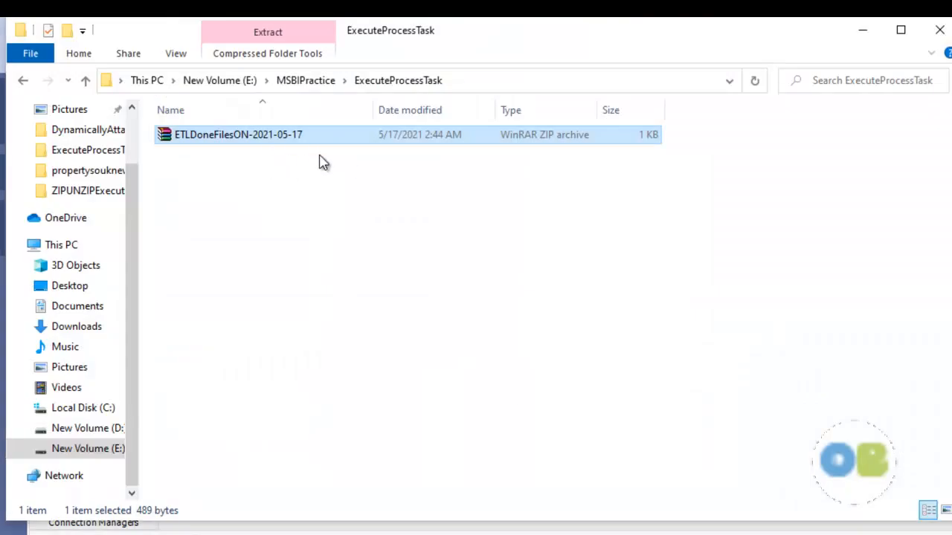
left_click(570, 534)
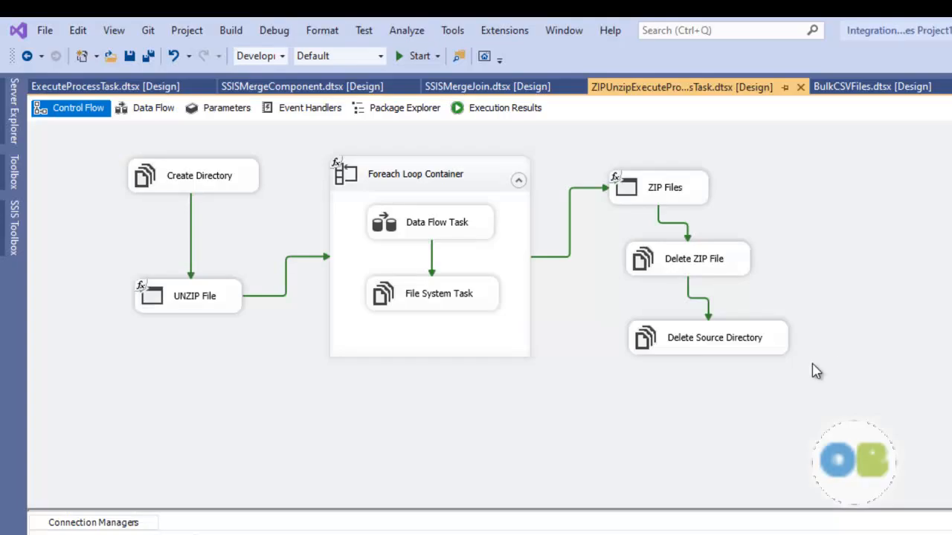